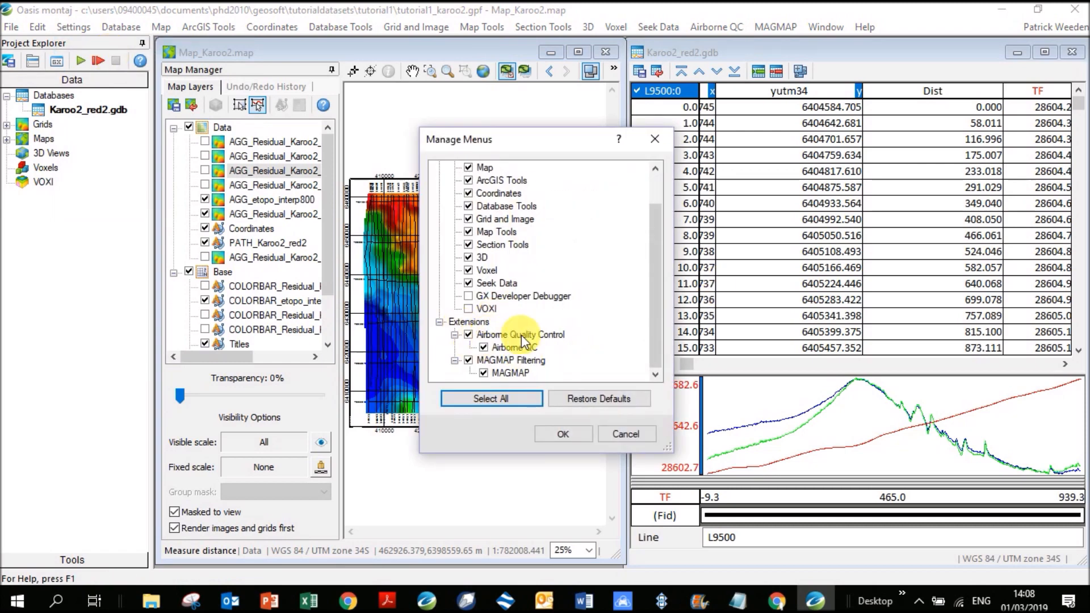
# Step: Load the Airborne Quality Control and MAGMAP extension menus and look through the Airborne QC commands
pyautogui.click(562, 433)
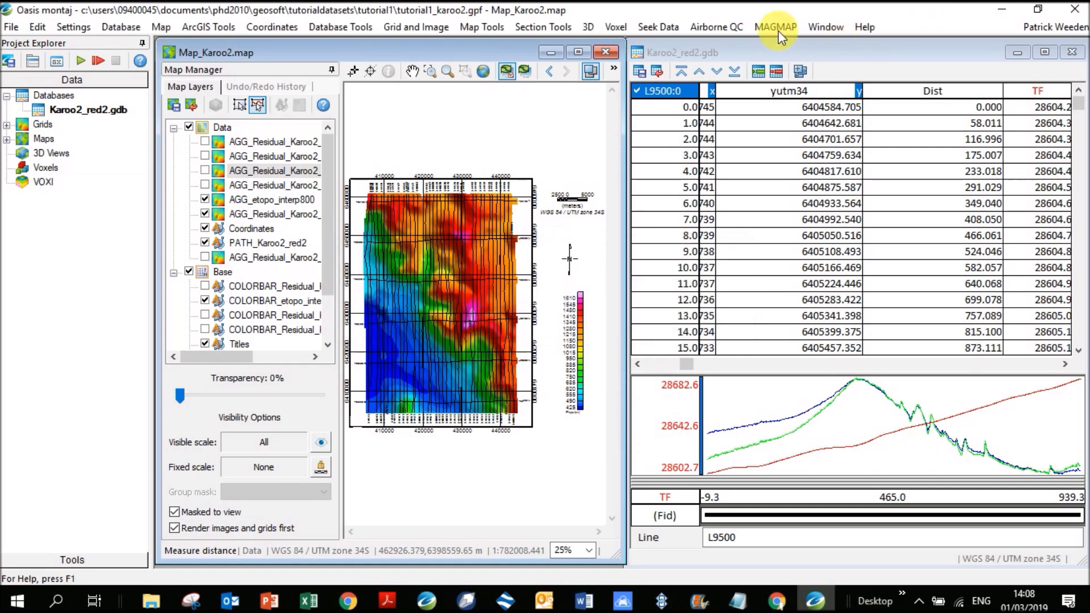
pyautogui.click(707, 24)
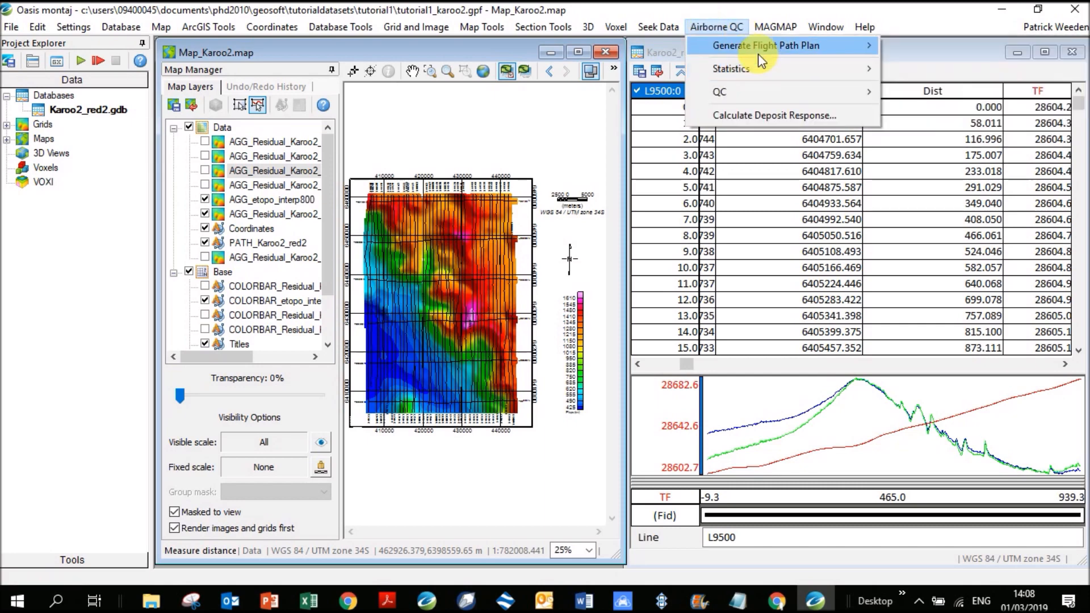
pyautogui.moveTo(771, 65)
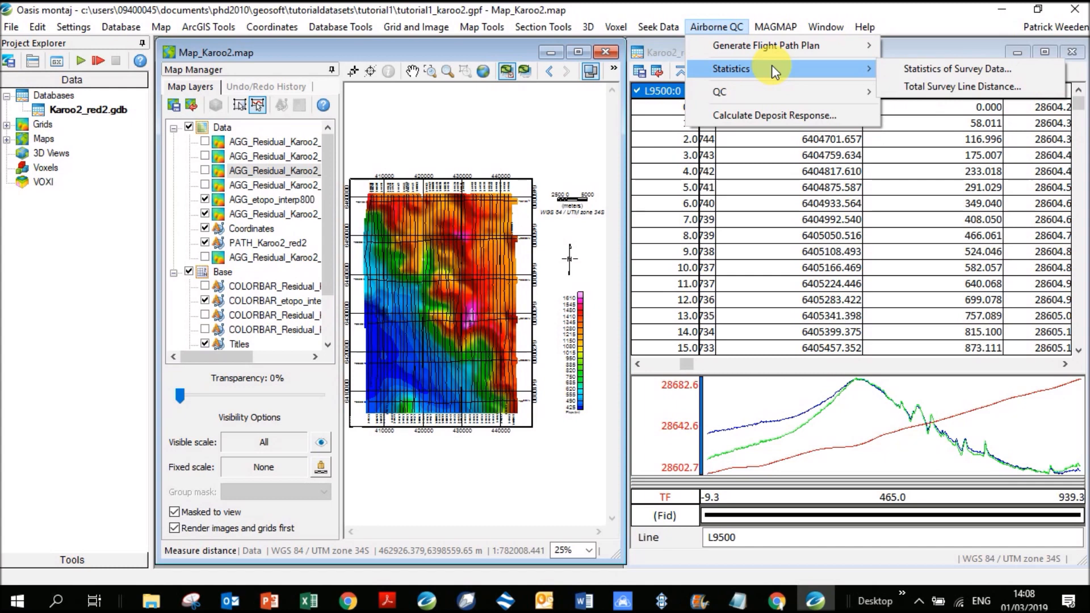
pyautogui.moveTo(792, 45)
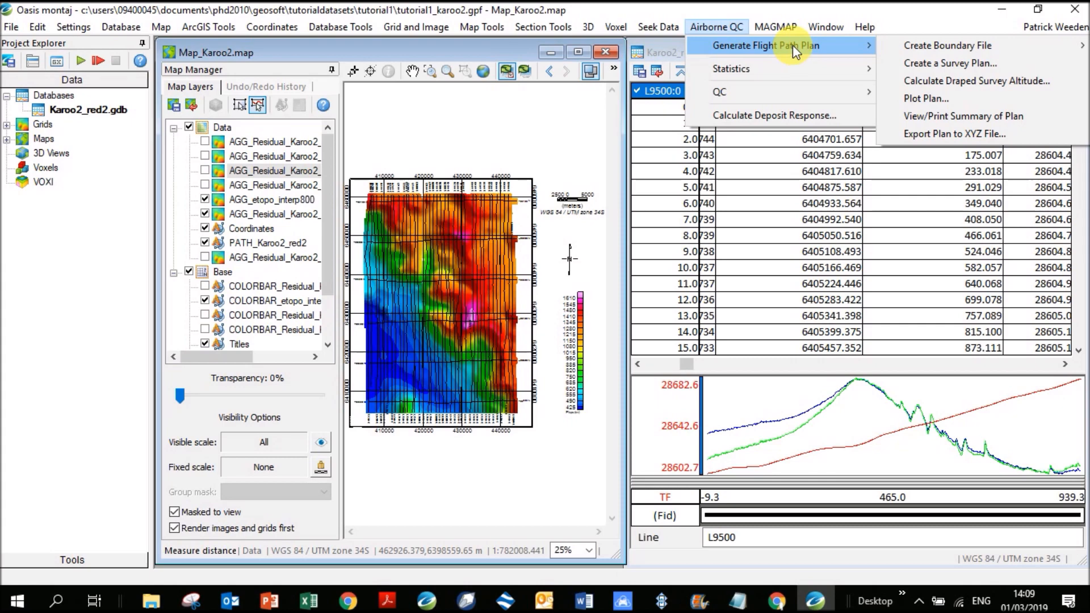
pyautogui.moveTo(745, 98)
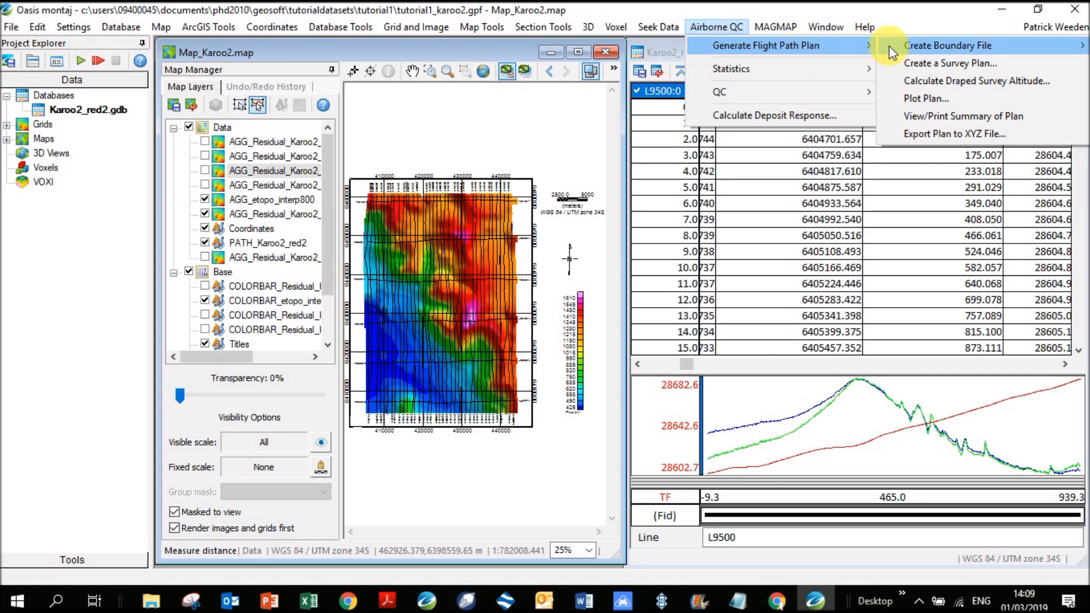
pyautogui.moveTo(889, 46)
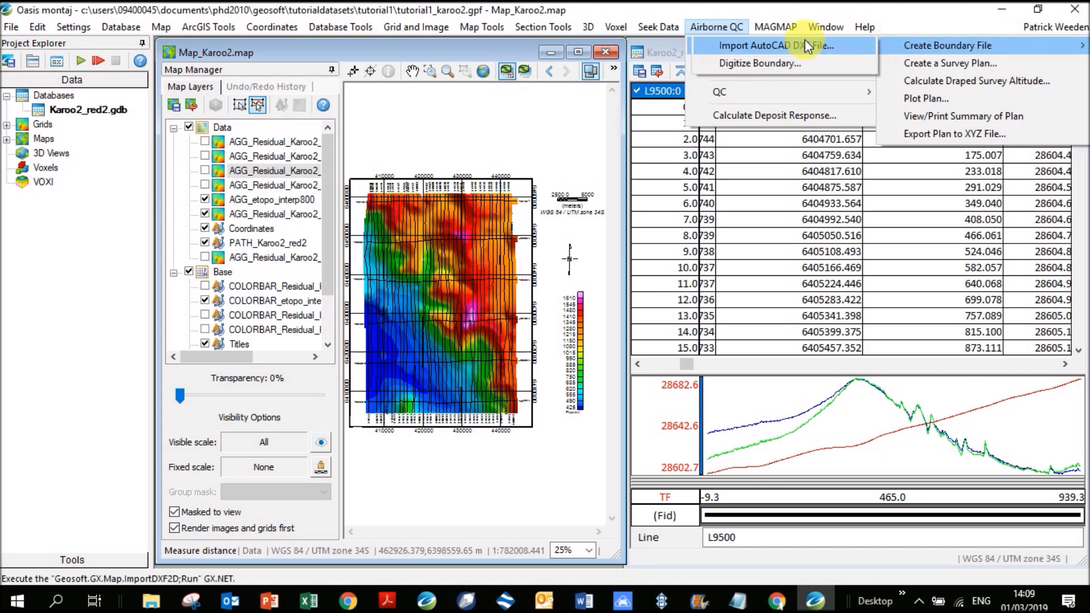
pyautogui.click(778, 62)
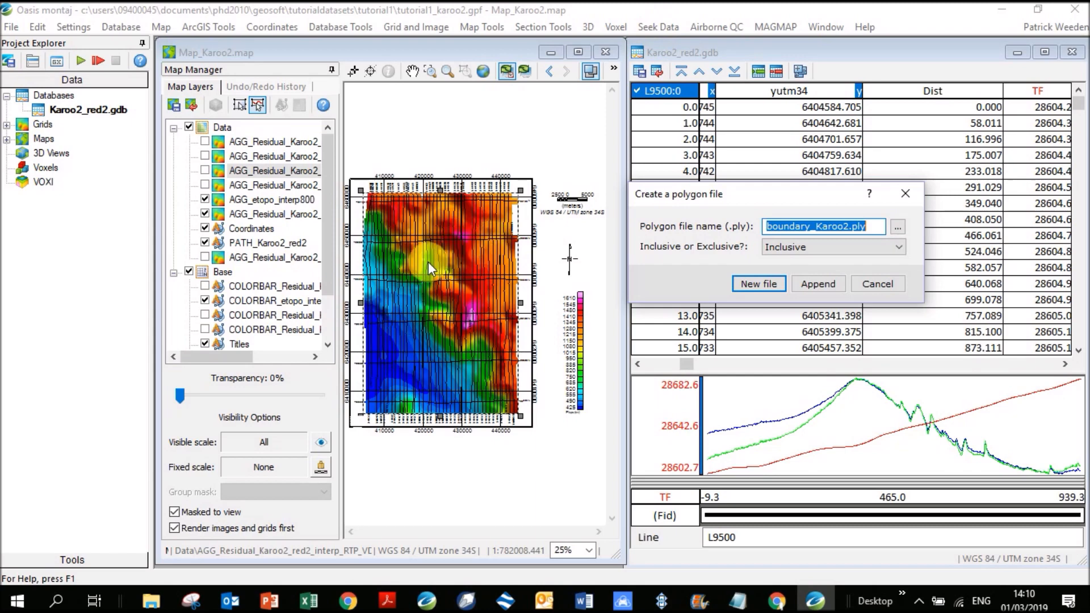
pyautogui.click(891, 286)
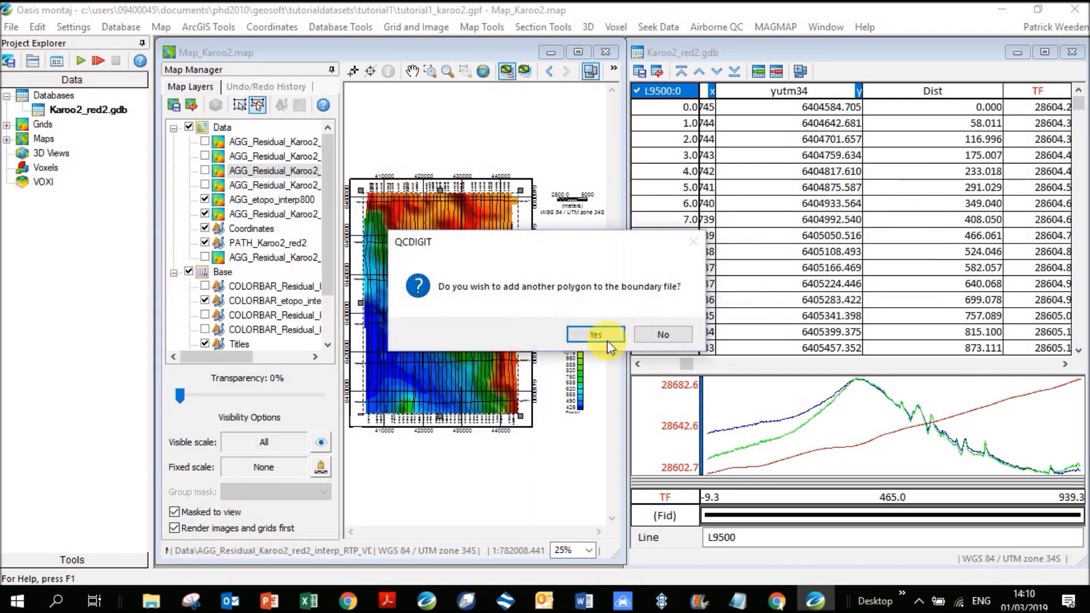
pyautogui.click(673, 331)
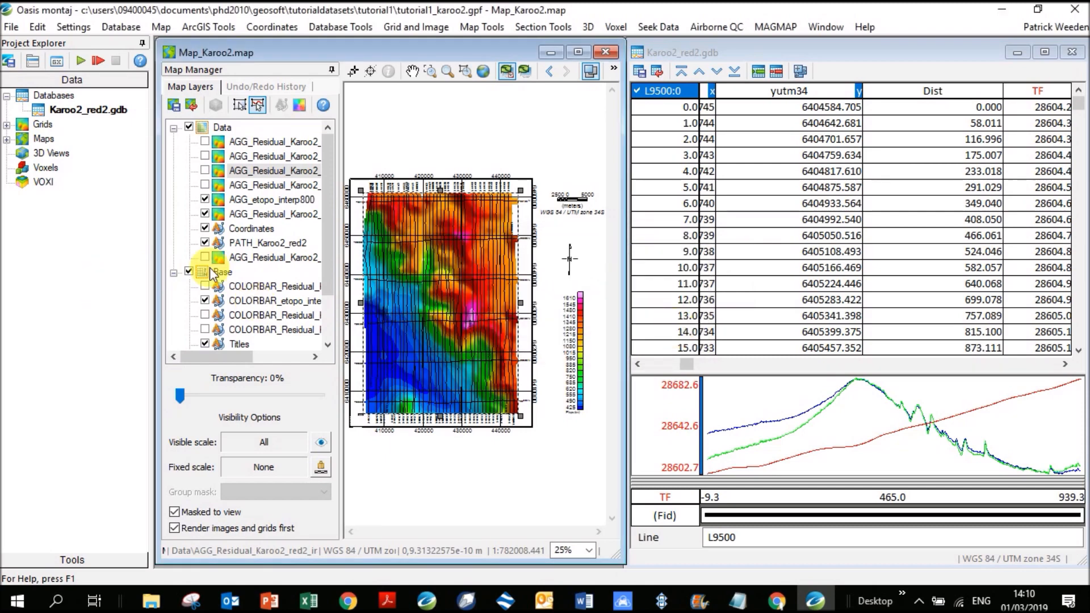
# Step: Hide the PATH_Karoo2_red2 layer on the map and start a new inclusive boundary polygon file named boundary_Karoo2.ply
pyautogui.click(205, 242)
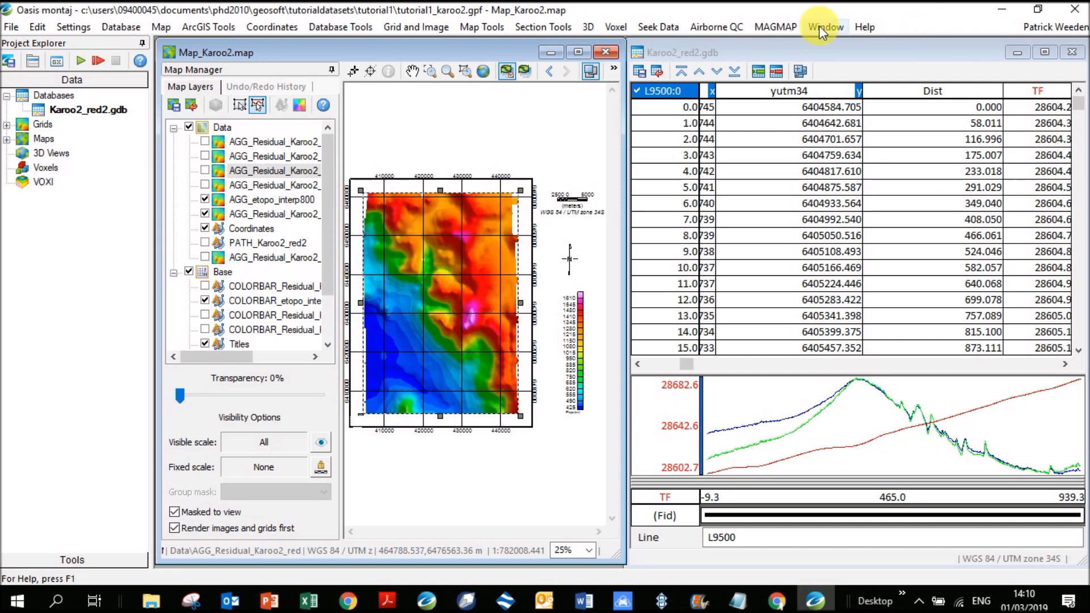
pyautogui.click(737, 28)
pyautogui.click(773, 50)
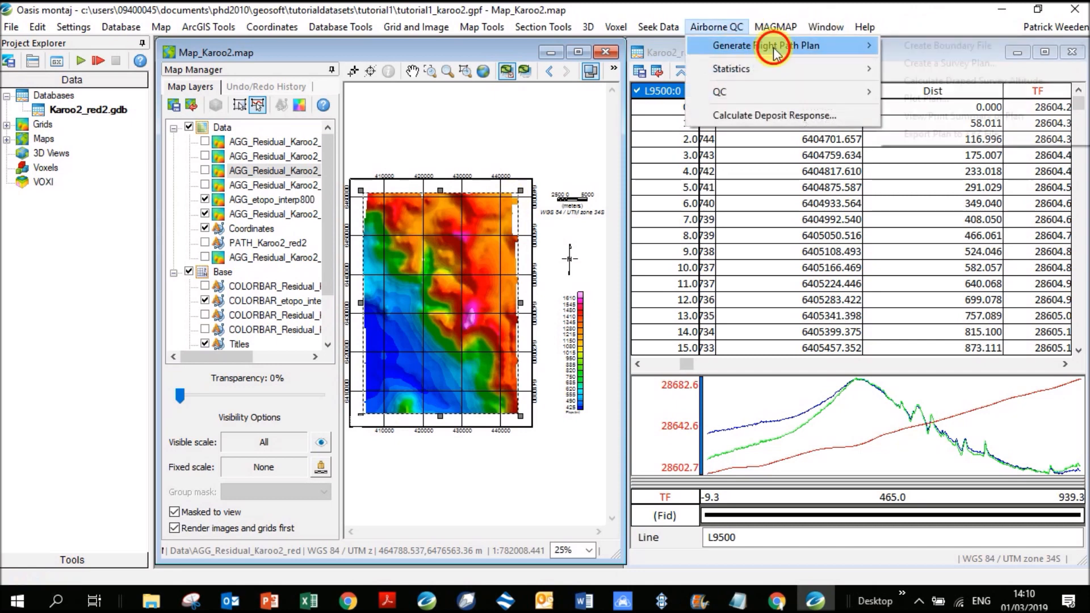
pyautogui.moveTo(930, 50)
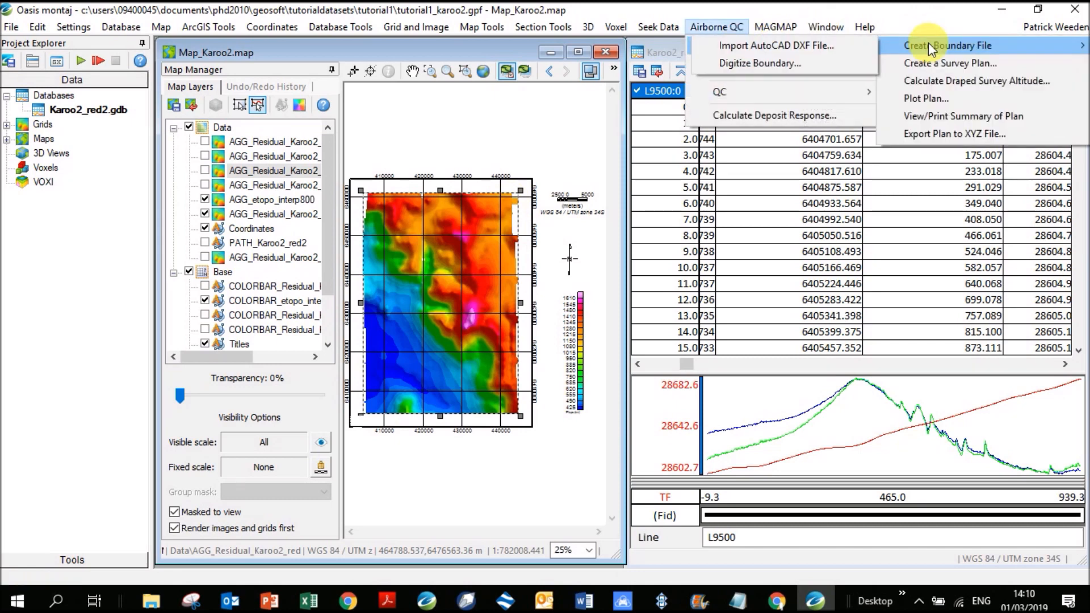
pyautogui.click(784, 65)
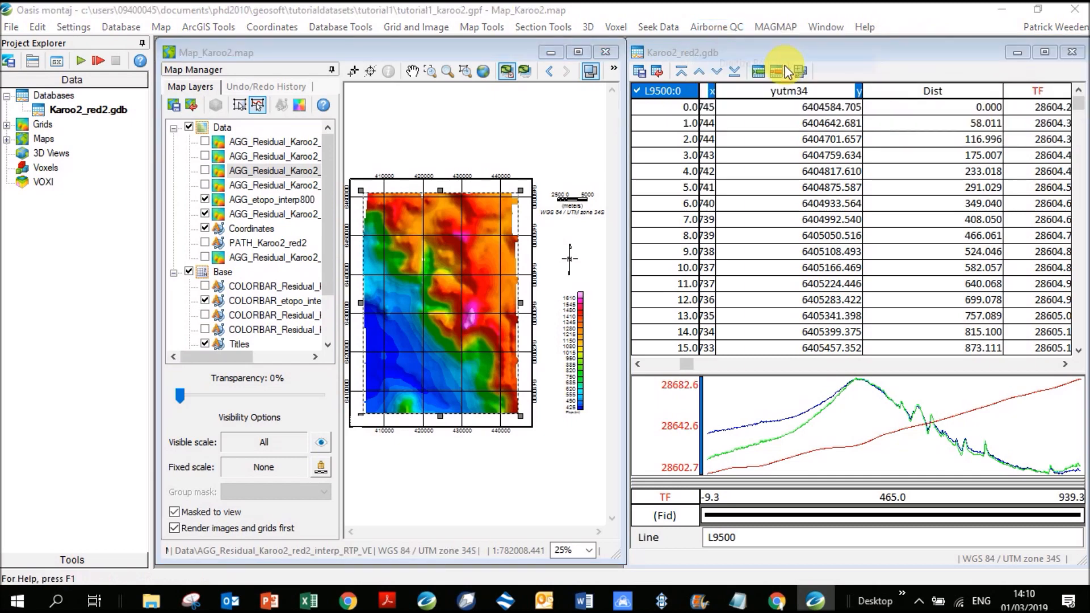
pyautogui.moveTo(573, 246); pyautogui.dragTo(752, 162)
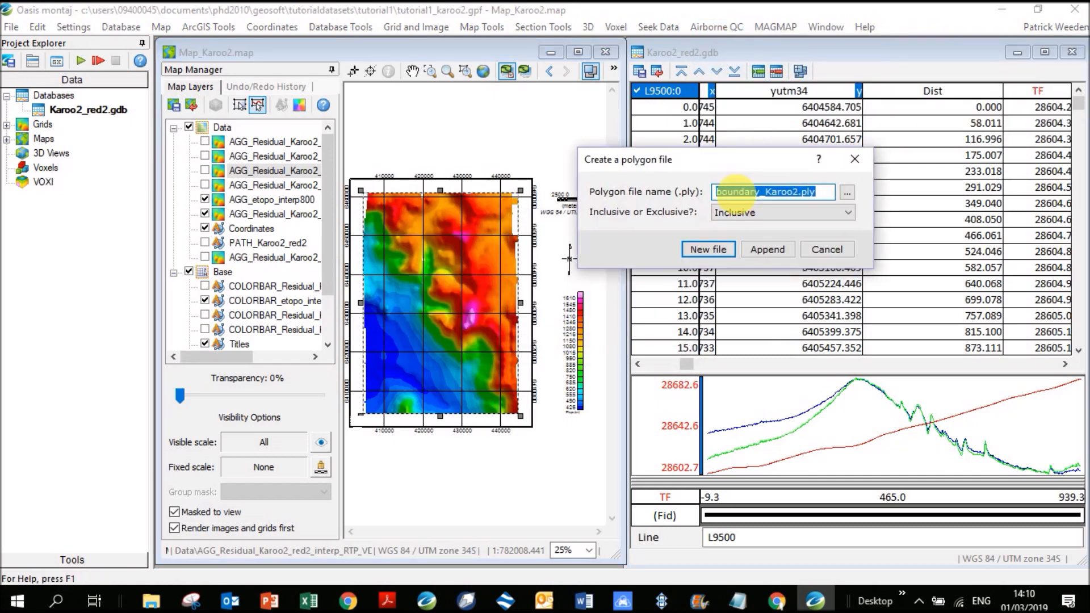
pyautogui.click(788, 192)
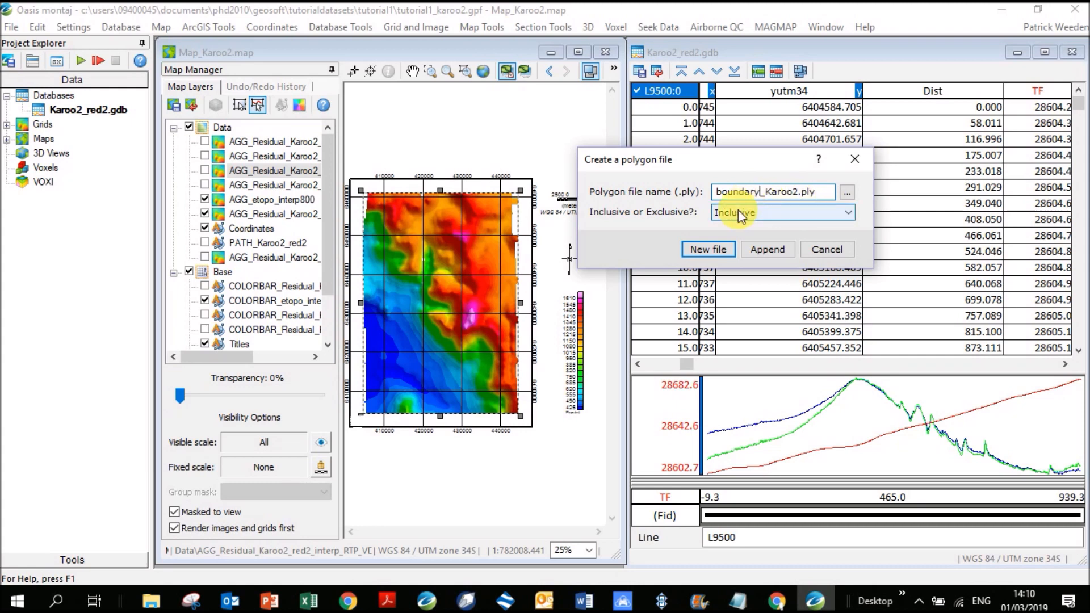
pyautogui.click(713, 254)
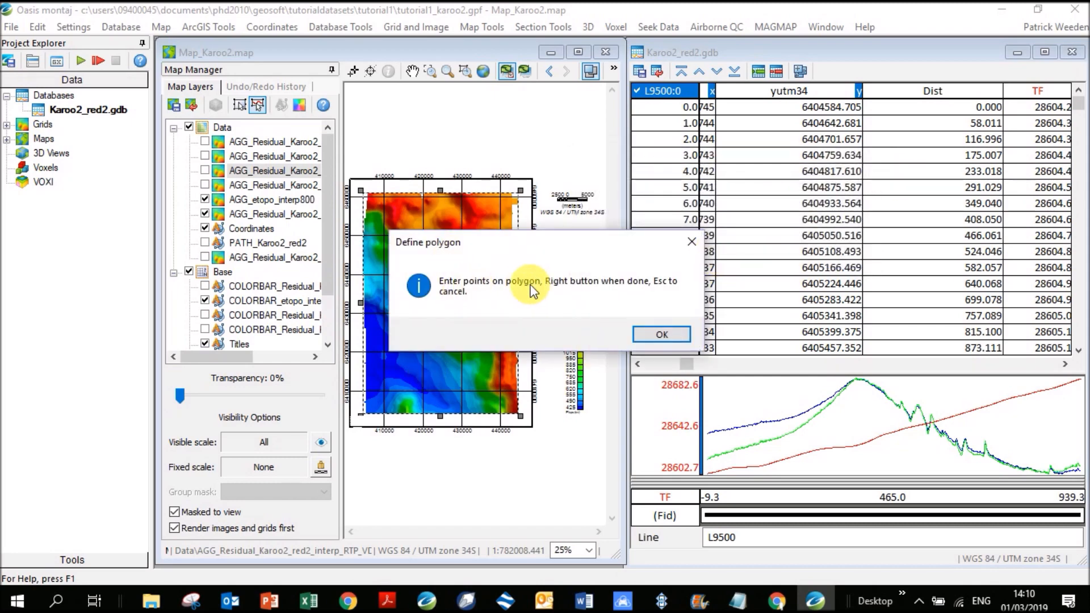
# Step: Digitize a rectangular survey boundary around the corners of the gridded map area and finish without adding another polygon
pyautogui.click(688, 335)
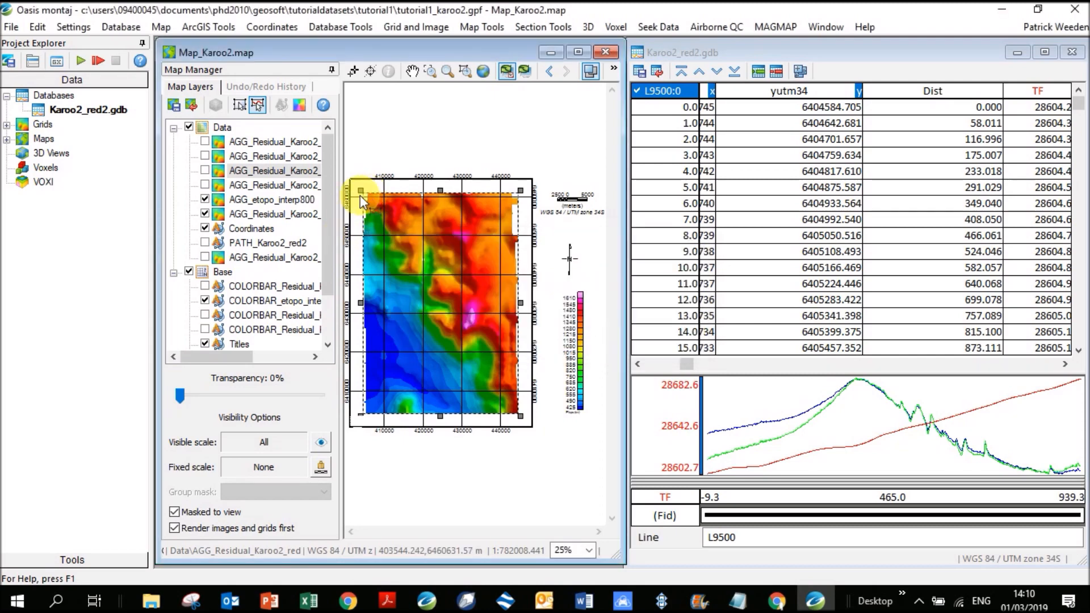
pyautogui.click(522, 197)
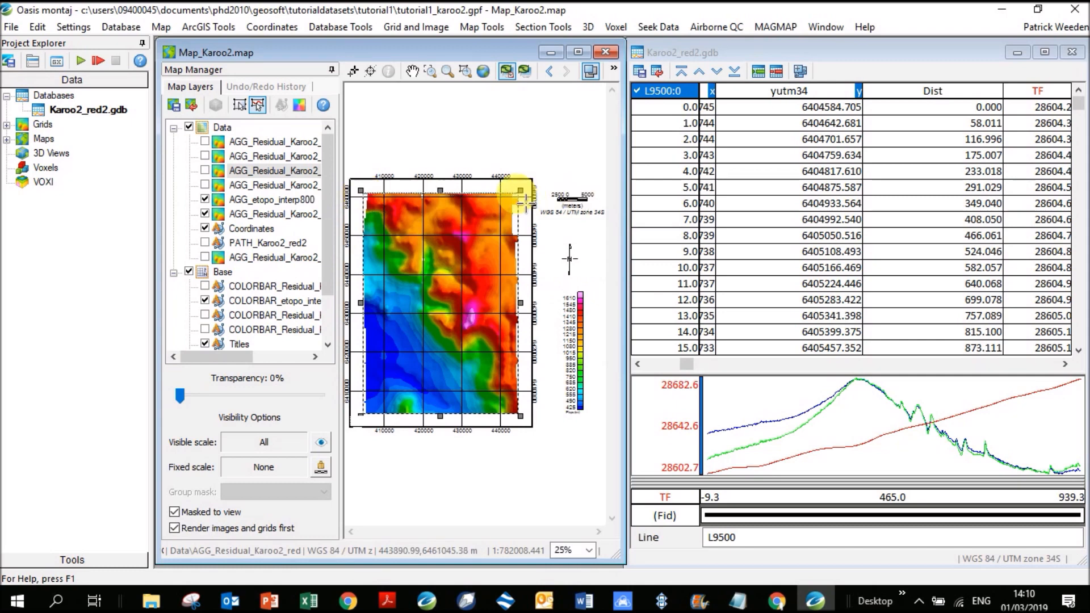
pyautogui.click(522, 423)
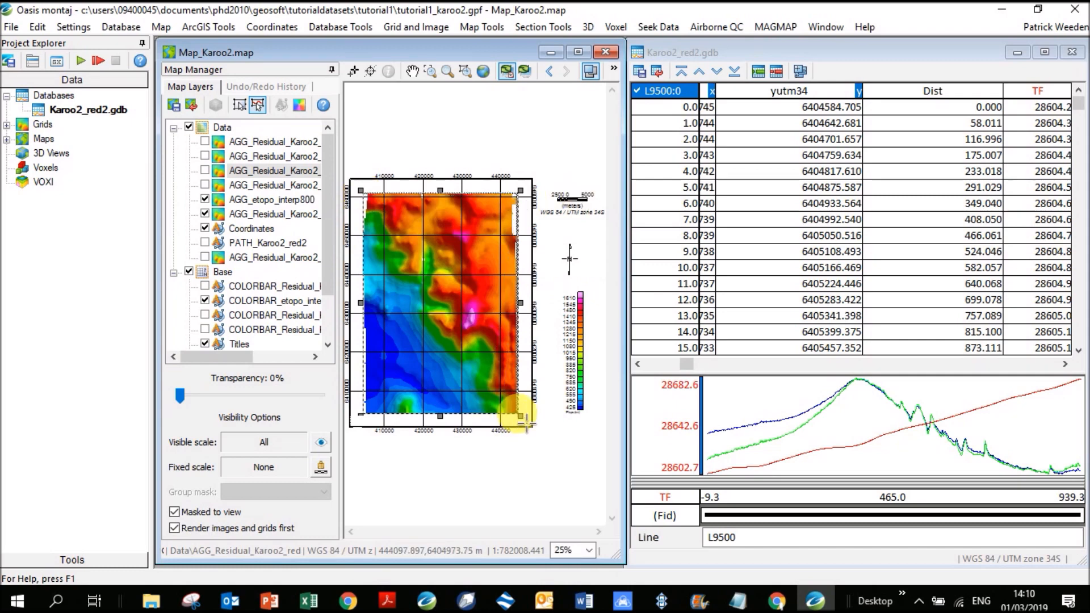
pyautogui.rightClick(363, 413)
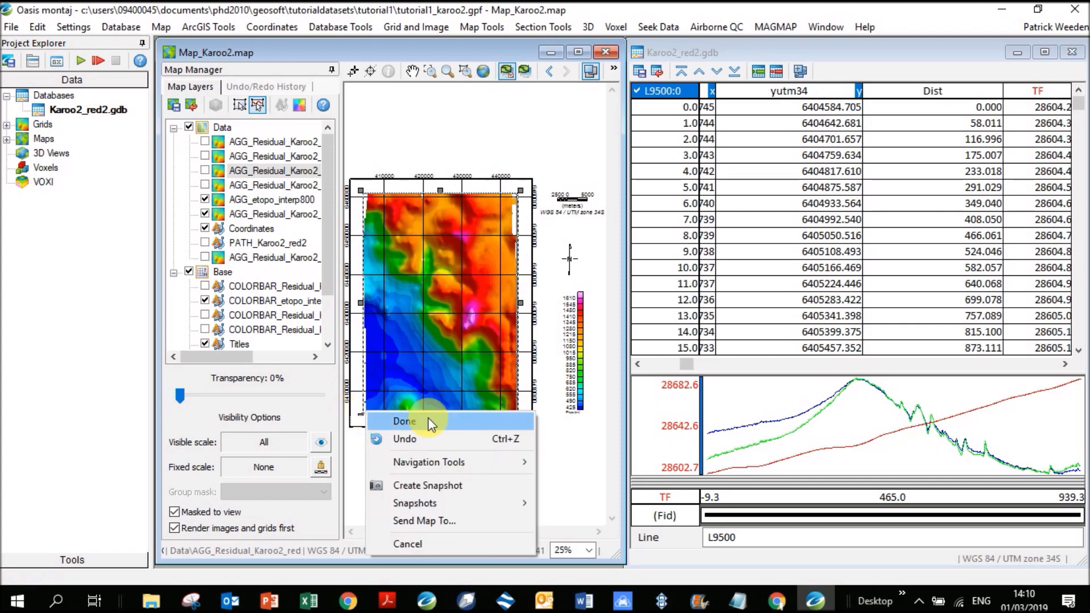
pyautogui.click(428, 417)
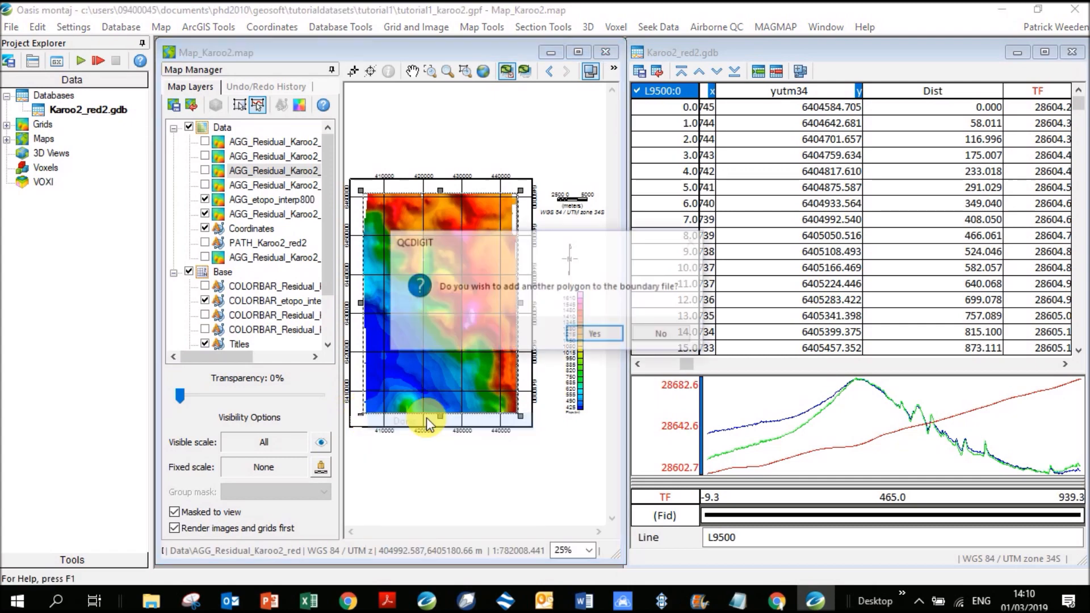
pyautogui.click(663, 335)
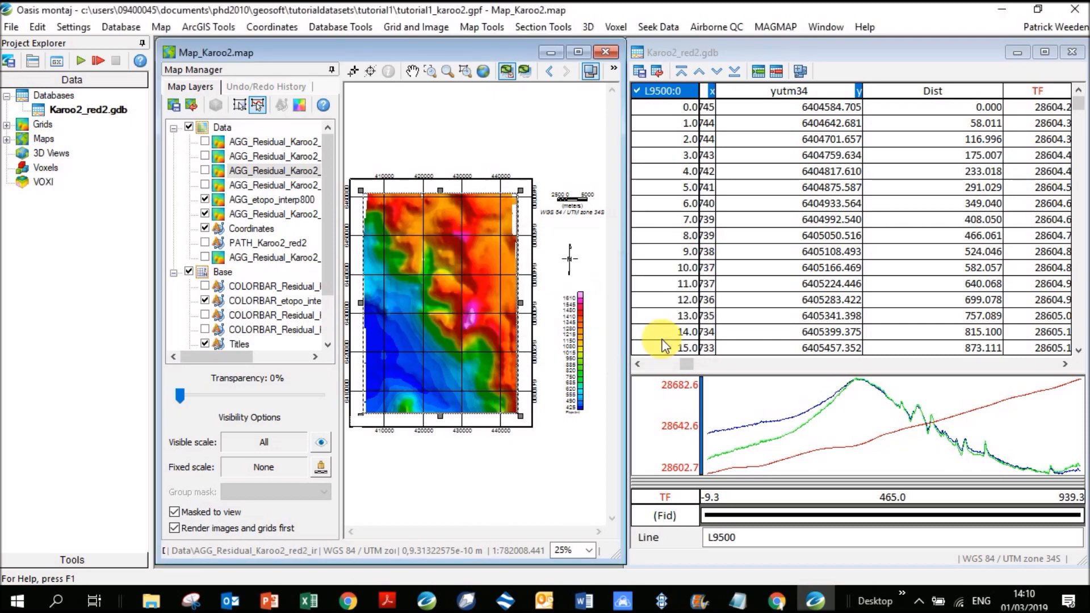
# Step: Open the survey plan setup and review the input polygon file, flight line spacing, flight line azimuth and tie line spacing
pyautogui.click(733, 23)
pyautogui.moveTo(737, 44)
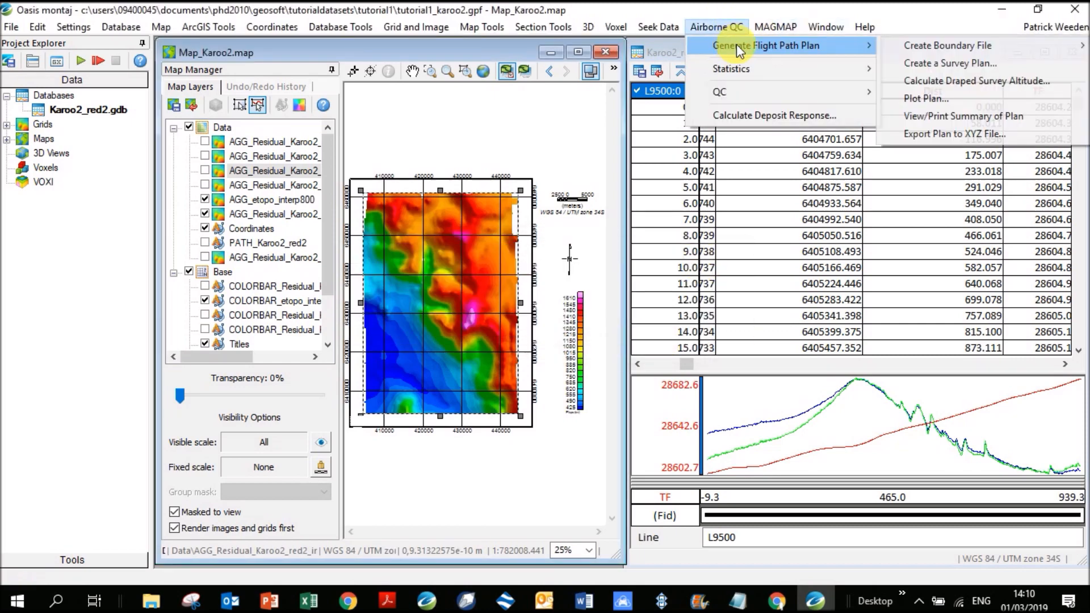
pyautogui.click(916, 65)
pyautogui.moveTo(564, 182); pyautogui.dragTo(343, 111)
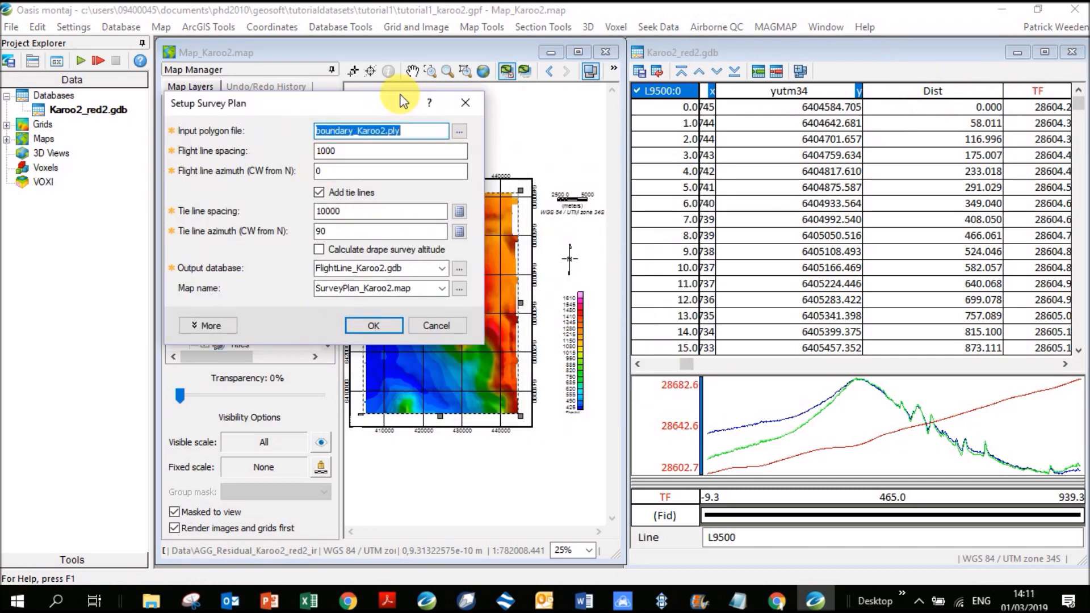
pyautogui.moveTo(375, 113); pyautogui.dragTo(311, 113)
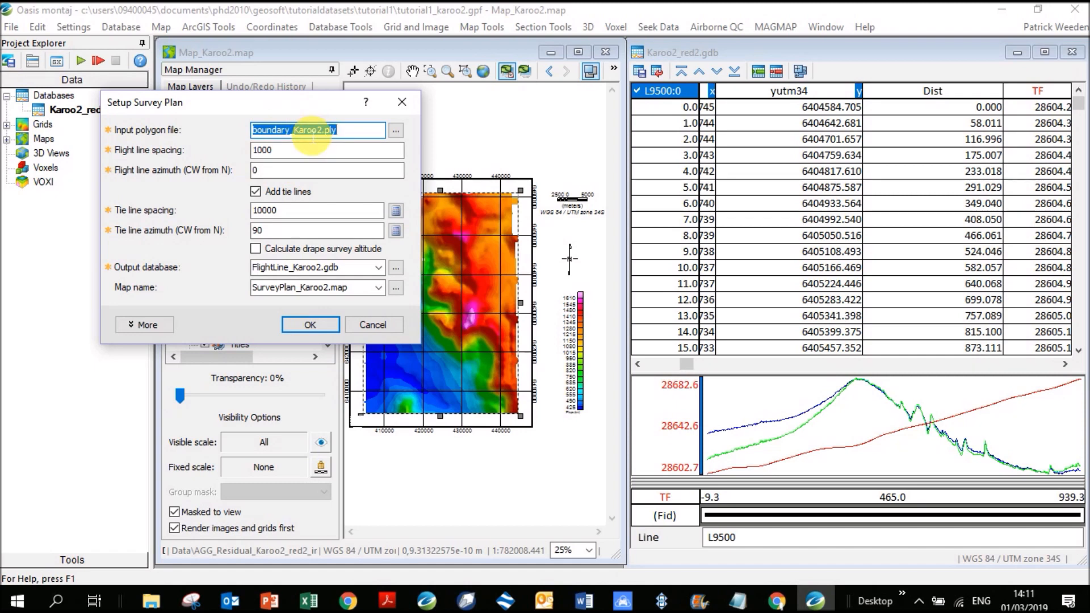
pyautogui.press('Tab')
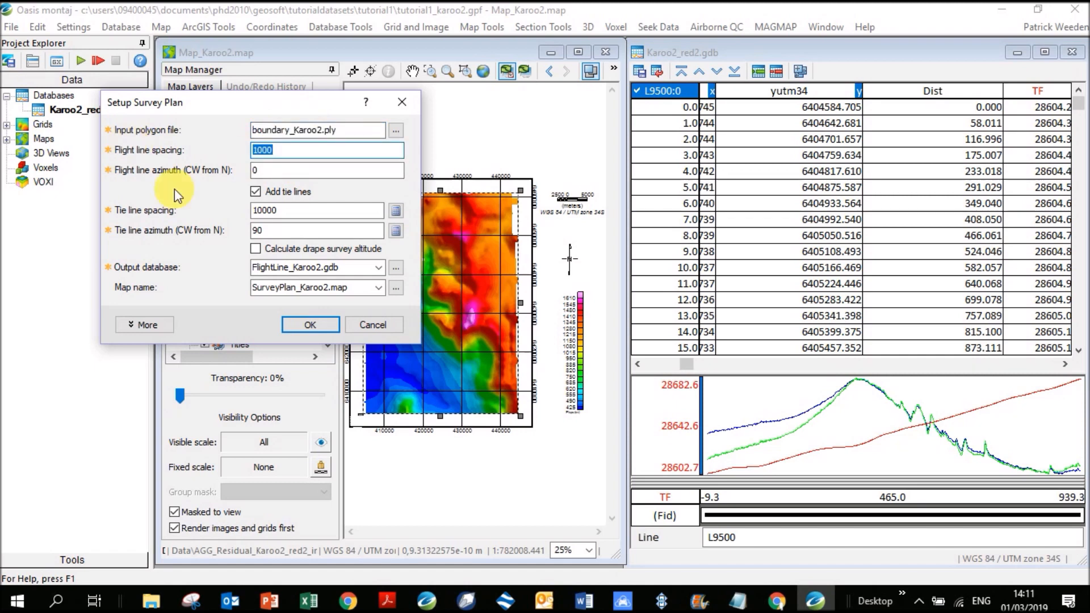
pyautogui.press('Tab')
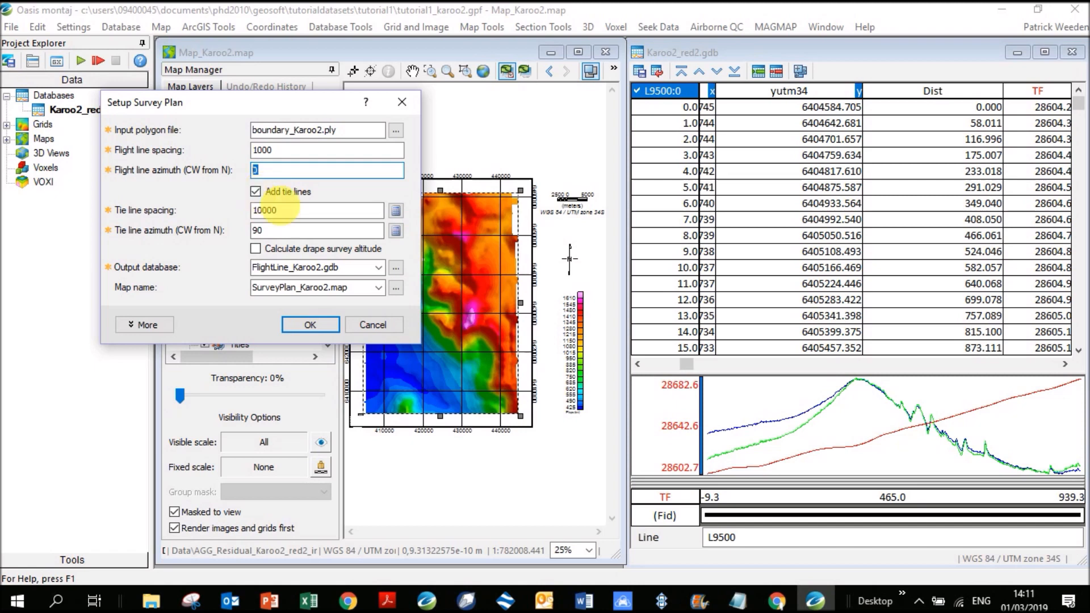
pyautogui.doubleClick(284, 210)
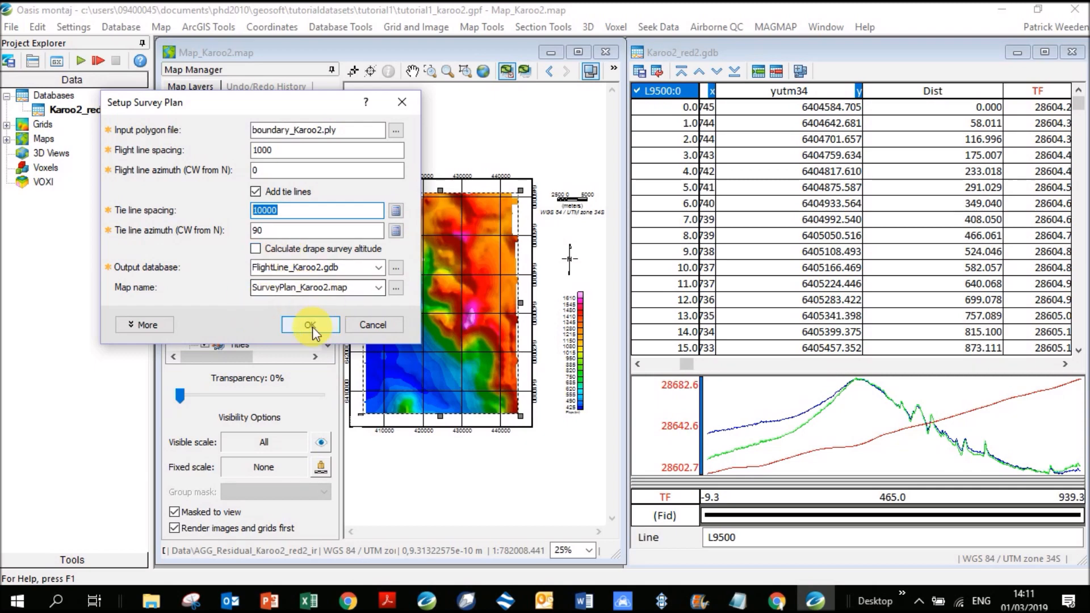
# Step: Expand the additional survey plan settings and examine the sample spacing, line extension outside the polygon and initial flight line number
pyautogui.click(145, 324)
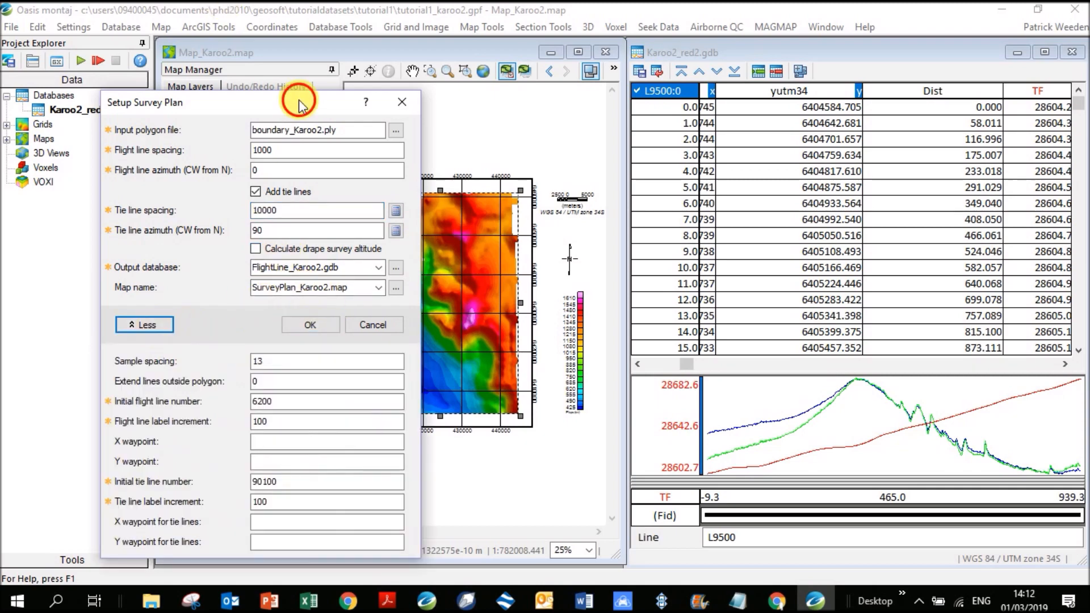
pyautogui.moveTo(292, 97); pyautogui.dragTo(284, 15)
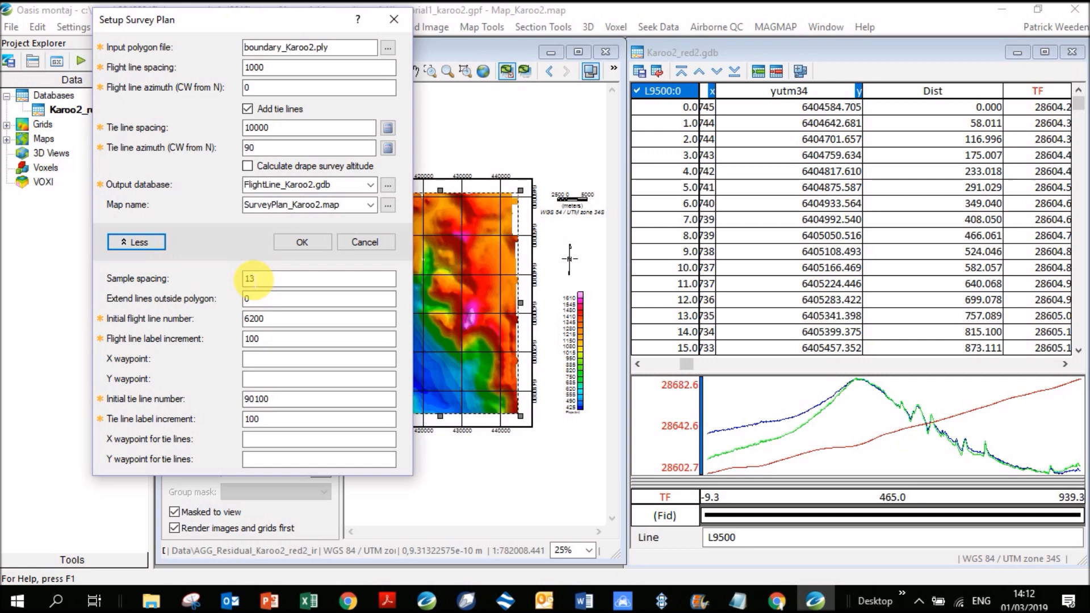
pyautogui.doubleClick(256, 278)
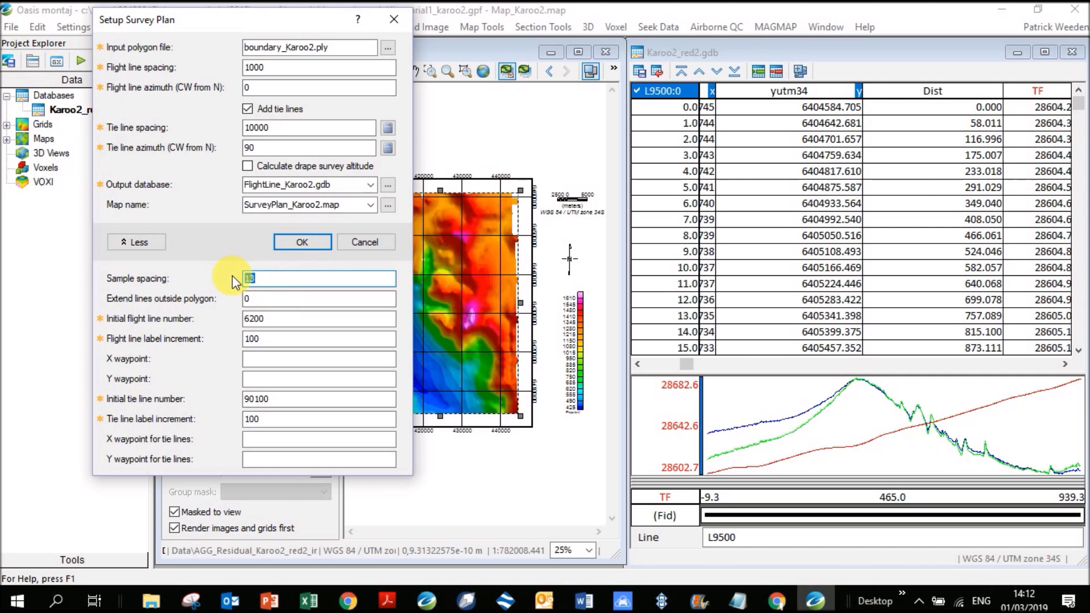
pyautogui.click(260, 278)
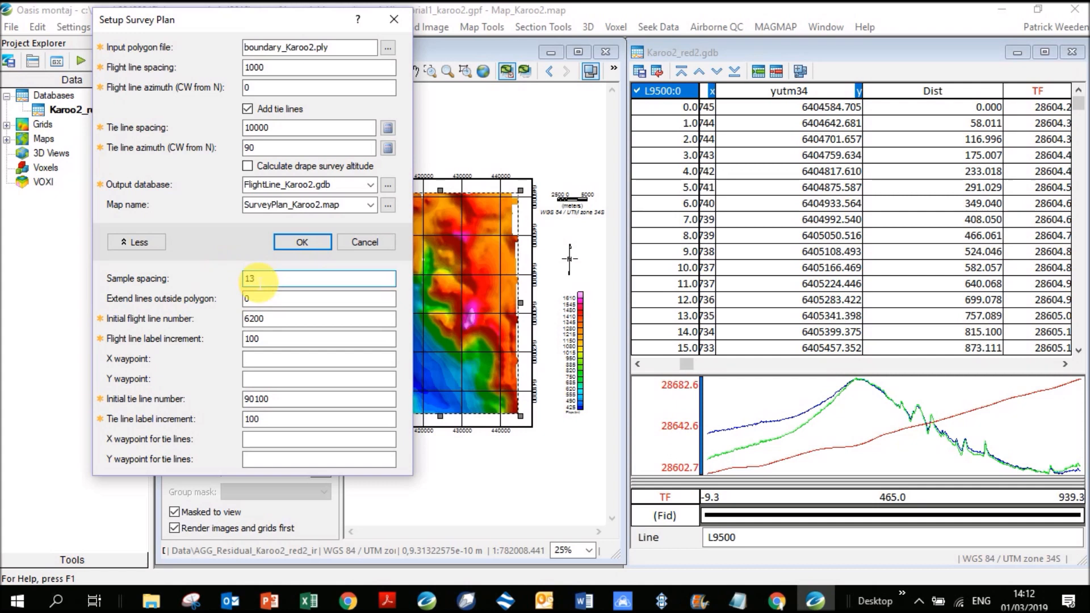
pyautogui.click(274, 299)
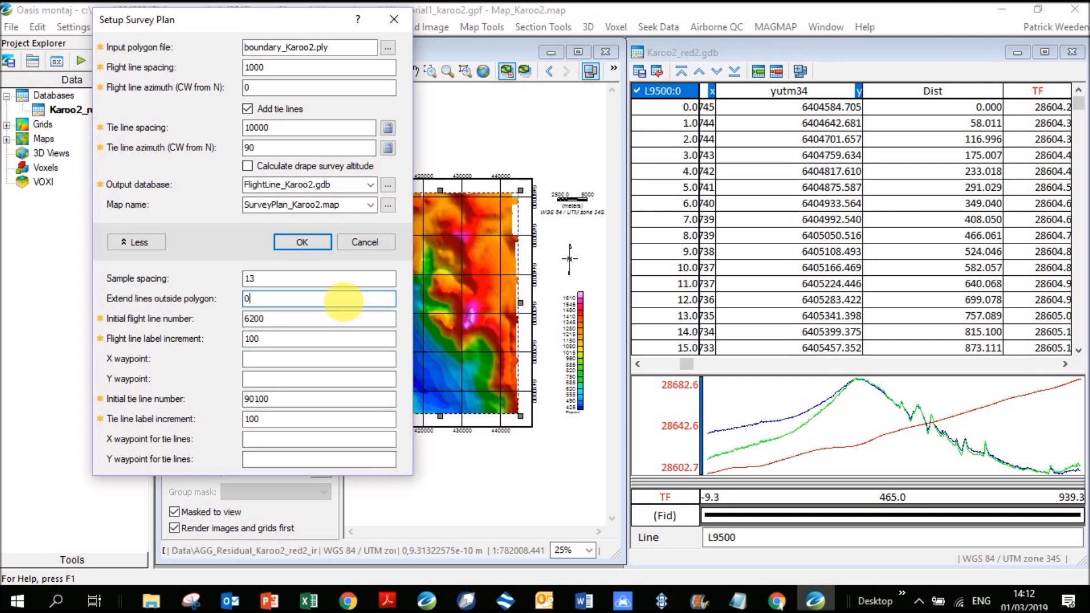
pyautogui.moveTo(257, 321); pyautogui.dragTo(229, 319)
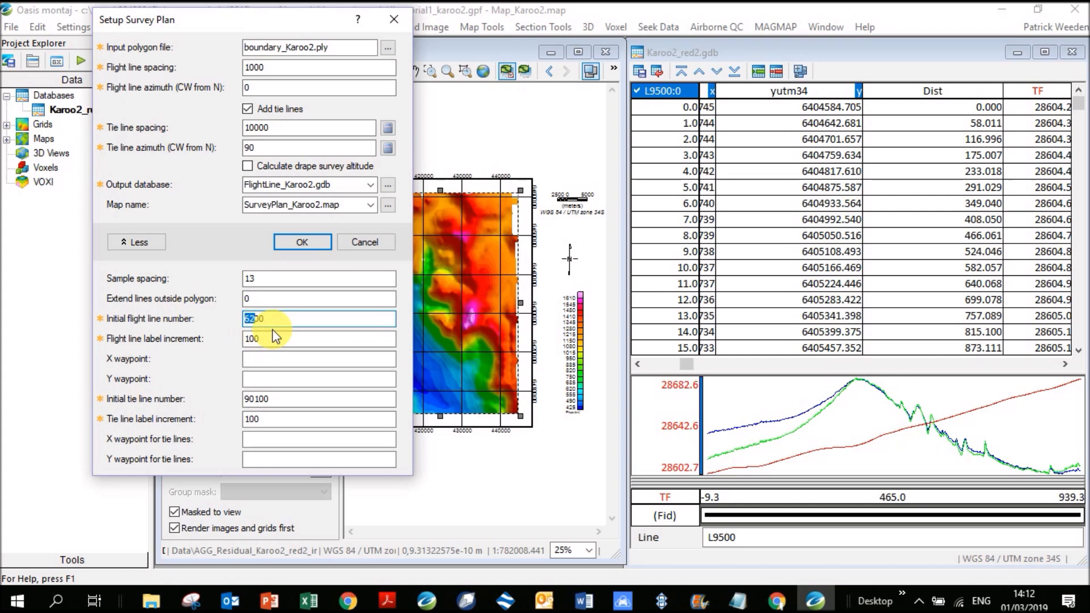
pyautogui.write('62')
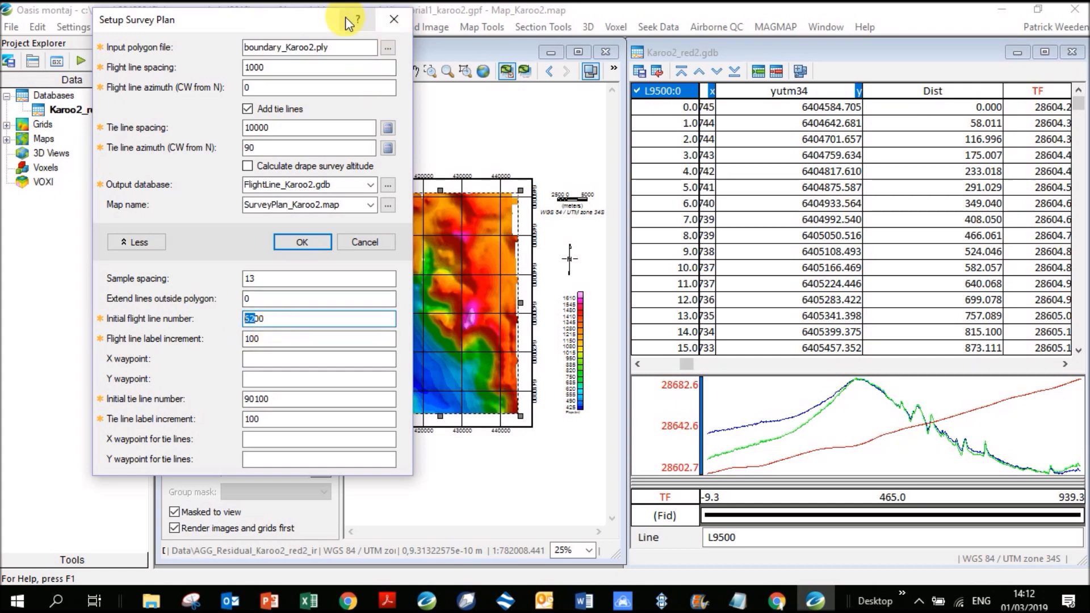
# Step: Set the initial flight line number to 6200 and review the initial tie line number and tie line label increment
pyautogui.click(269, 365)
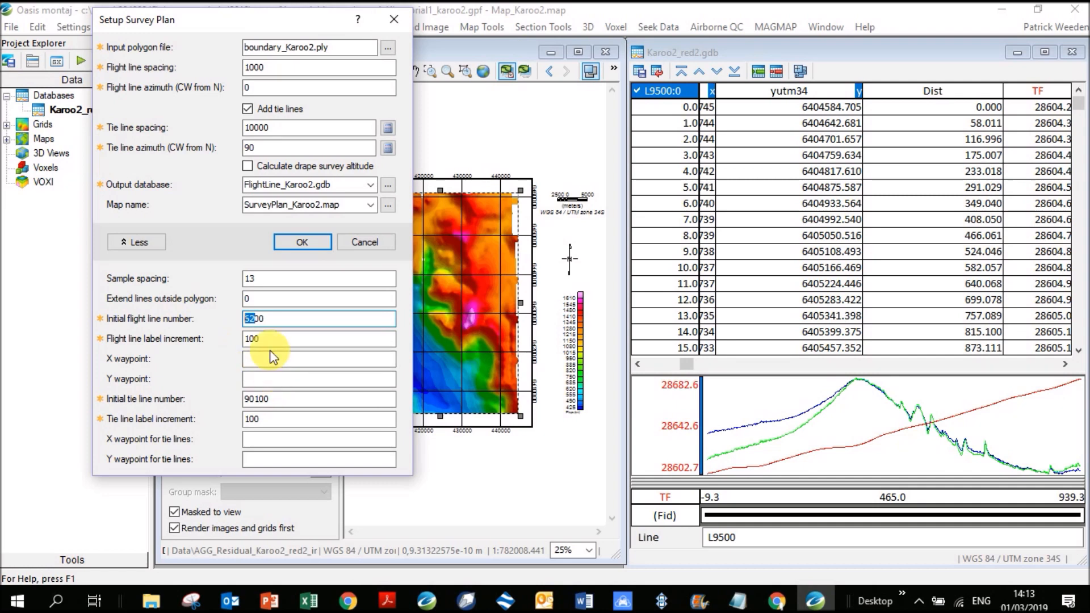
pyautogui.click(274, 365)
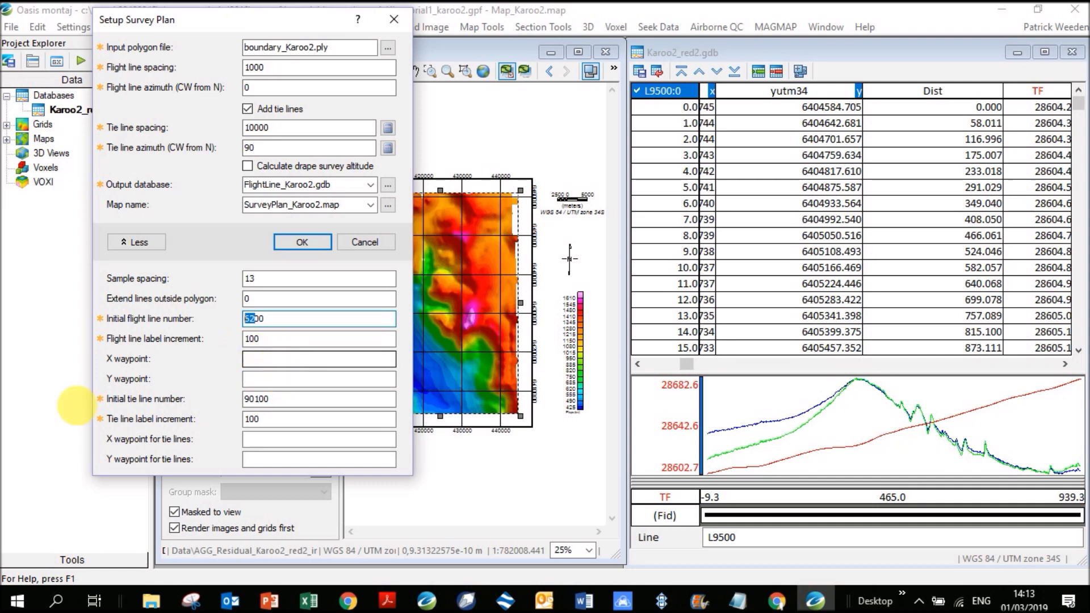
pyautogui.click(278, 401)
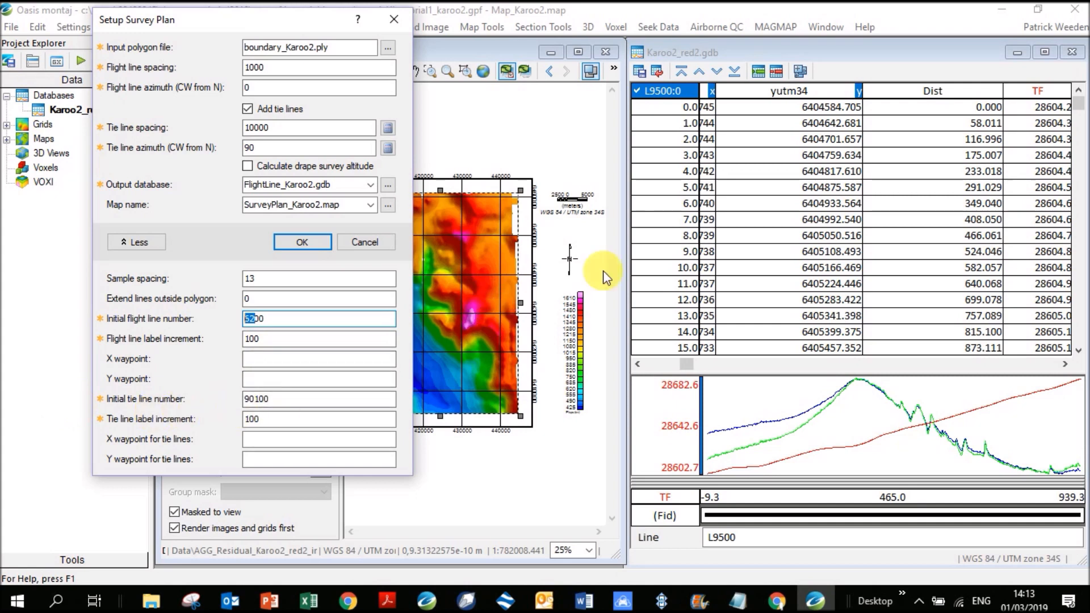
pyautogui.click(254, 399)
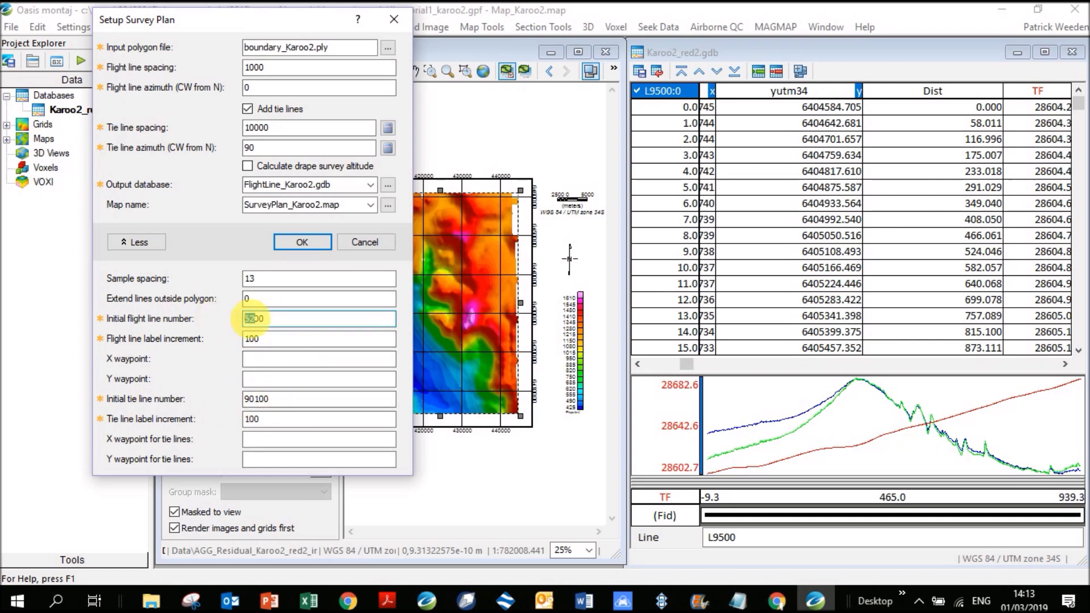
pyautogui.write('62')
pyautogui.click(291, 401)
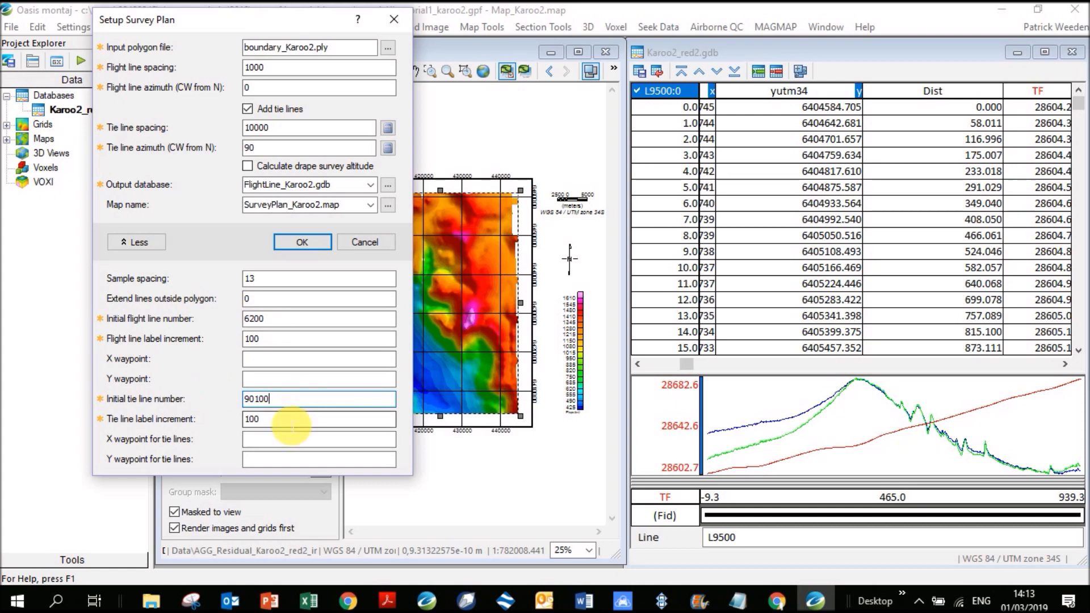
pyautogui.press('Tab')
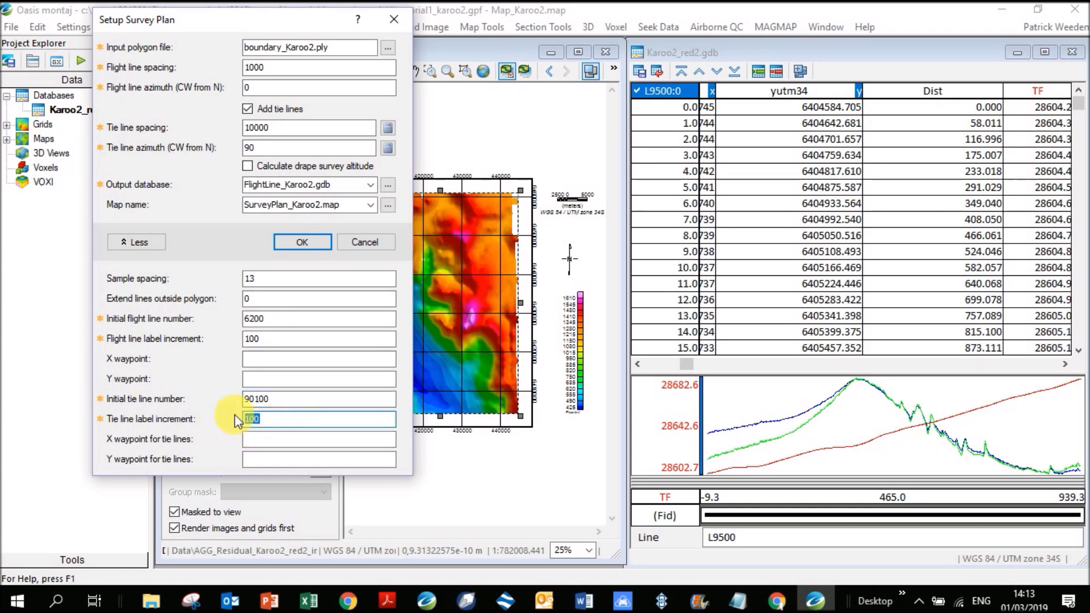
# Step: Create the survey plan with these settings, completely overwriting the existing FlightLine_Karoo2.gdb database
pyautogui.click(314, 241)
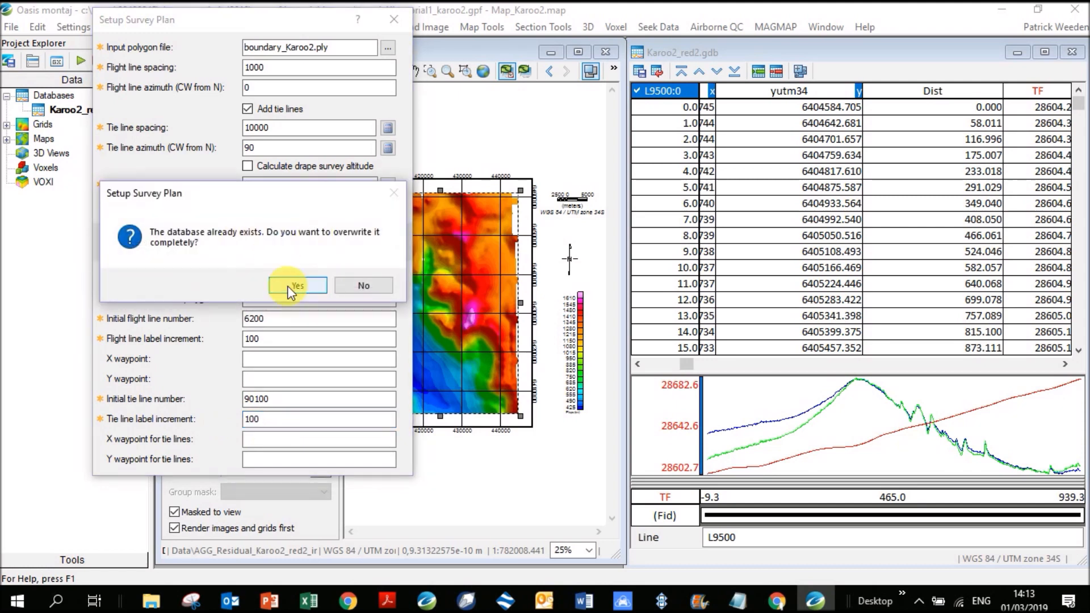
pyautogui.click(290, 286)
pyautogui.click(290, 287)
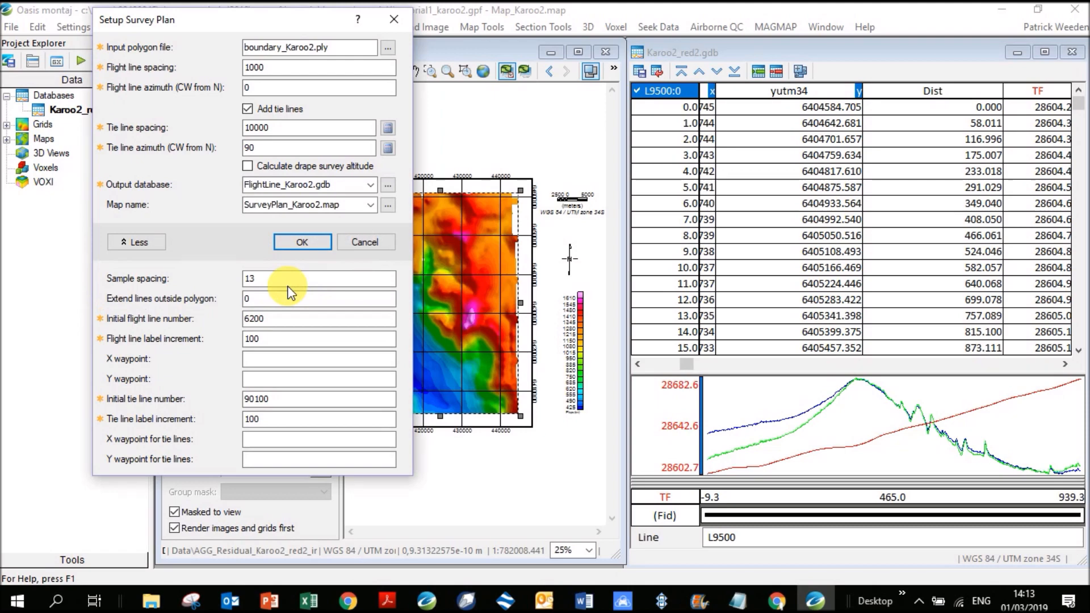
pyautogui.click(313, 241)
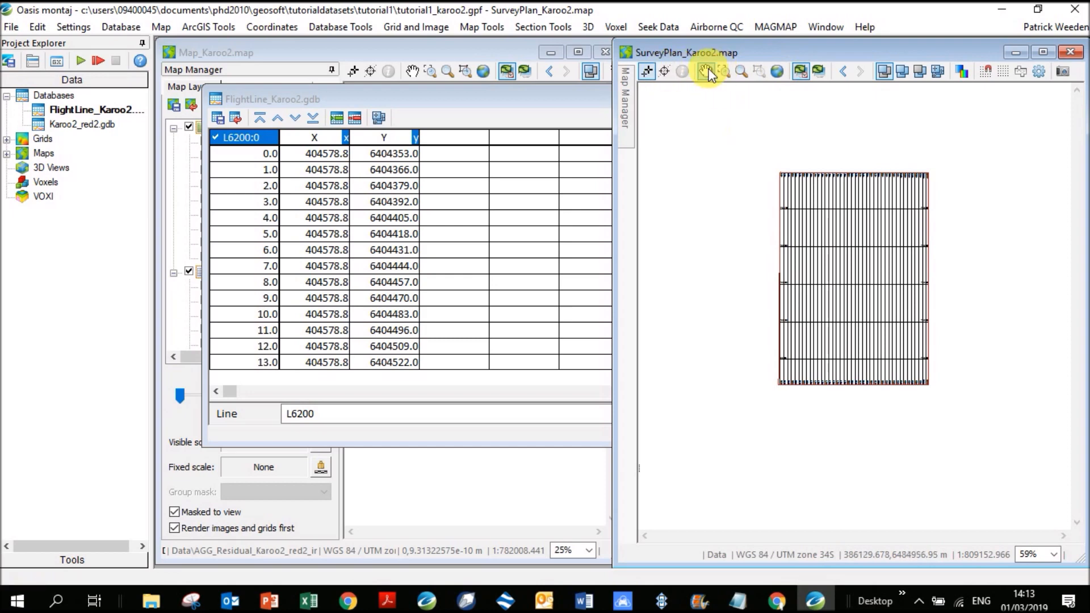
# Step: Examine the planned flight and tie line labels at the northwest corner of the SurveyPlan_Karoo2 map
pyautogui.click(729, 73)
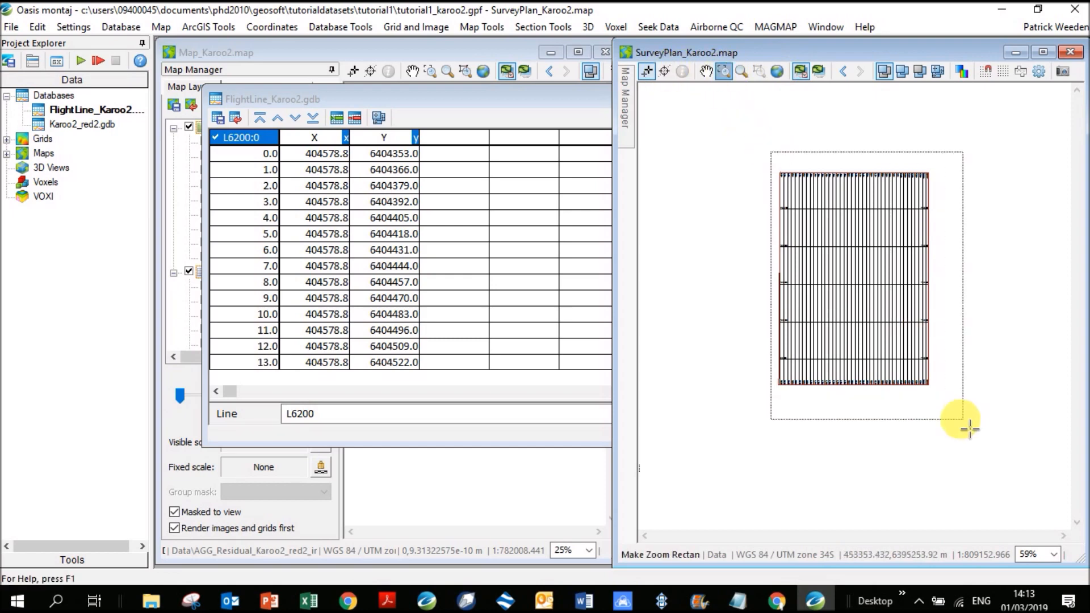
pyautogui.click(848, 279)
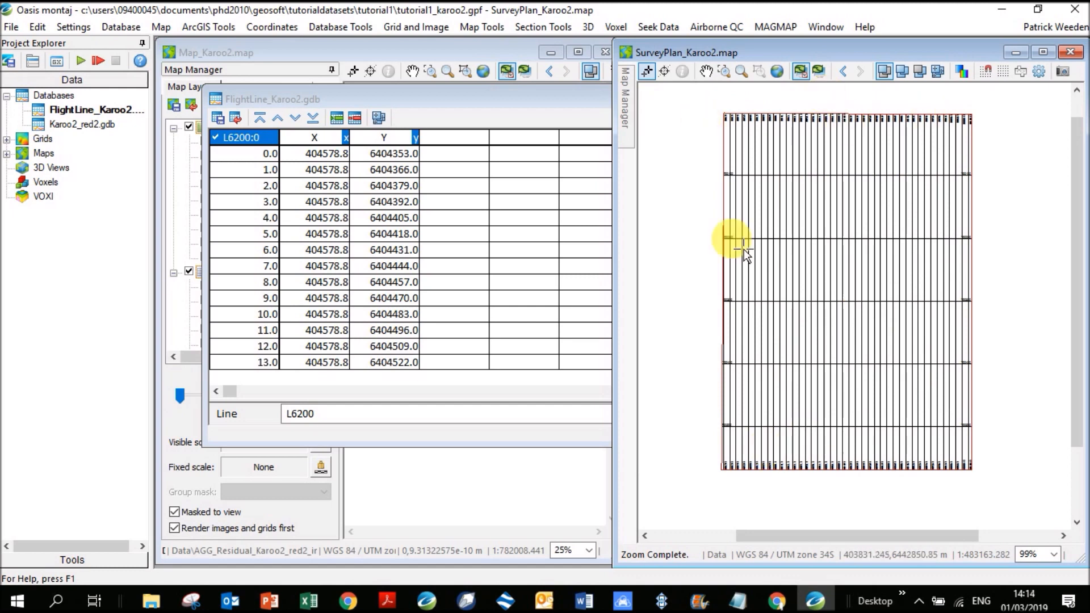
pyautogui.click(723, 71)
pyautogui.click(711, 104)
pyautogui.click(842, 204)
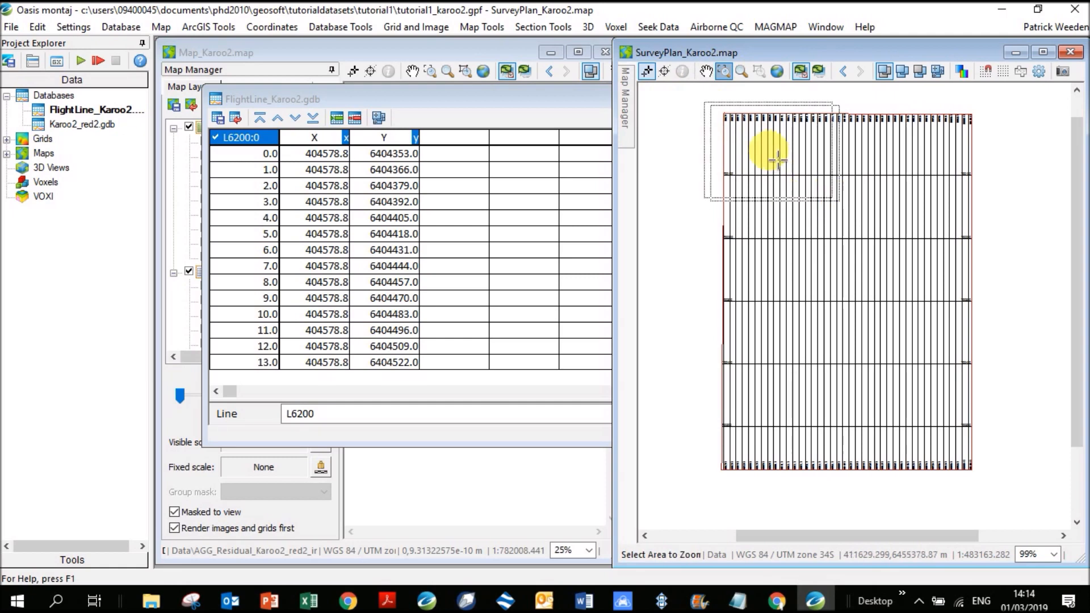
pyautogui.click(769, 151)
# Step: Arrange the FlightLine_Karoo2.gdb database beside the survey plan map and list its survey lines
pyautogui.moveTo(326, 98); pyautogui.dragTo(286, 60)
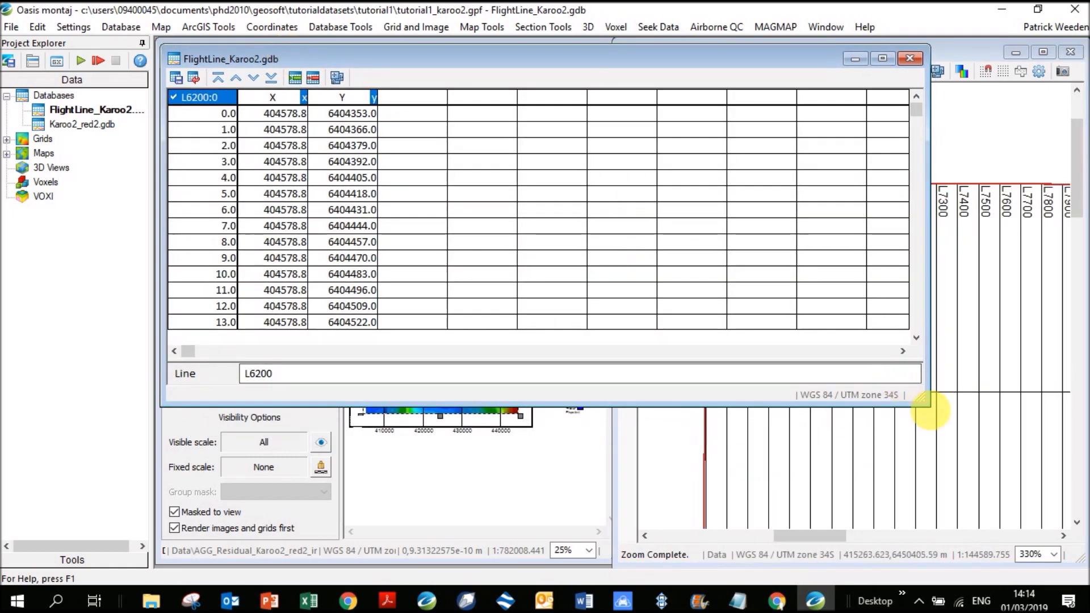
pyautogui.moveTo(929, 406); pyautogui.dragTo(617, 569)
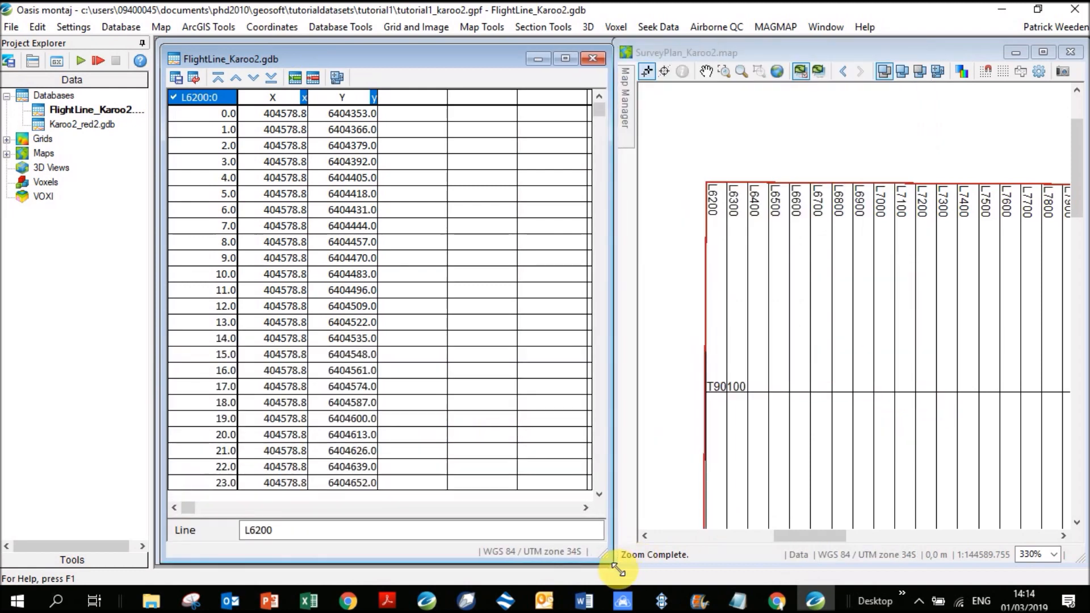
pyautogui.rightClick(193, 102)
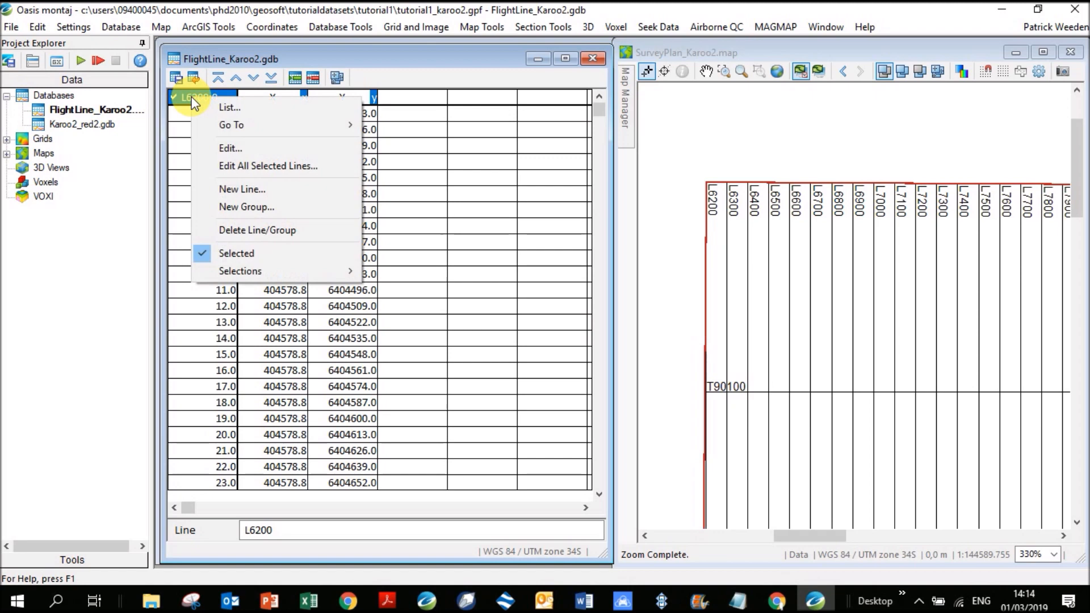
pyautogui.click(210, 109)
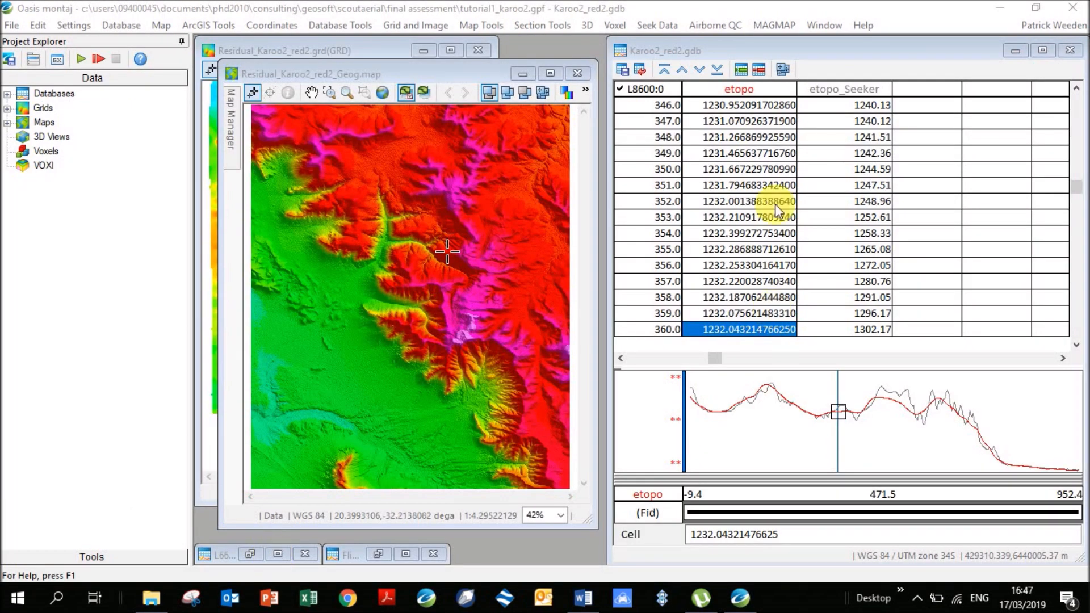
# Step: Compare the etopo and etopo_Seeker channels of line L8600 in Karoo2_red2.gdb and remove the etopo profile
pyautogui.click(755, 89)
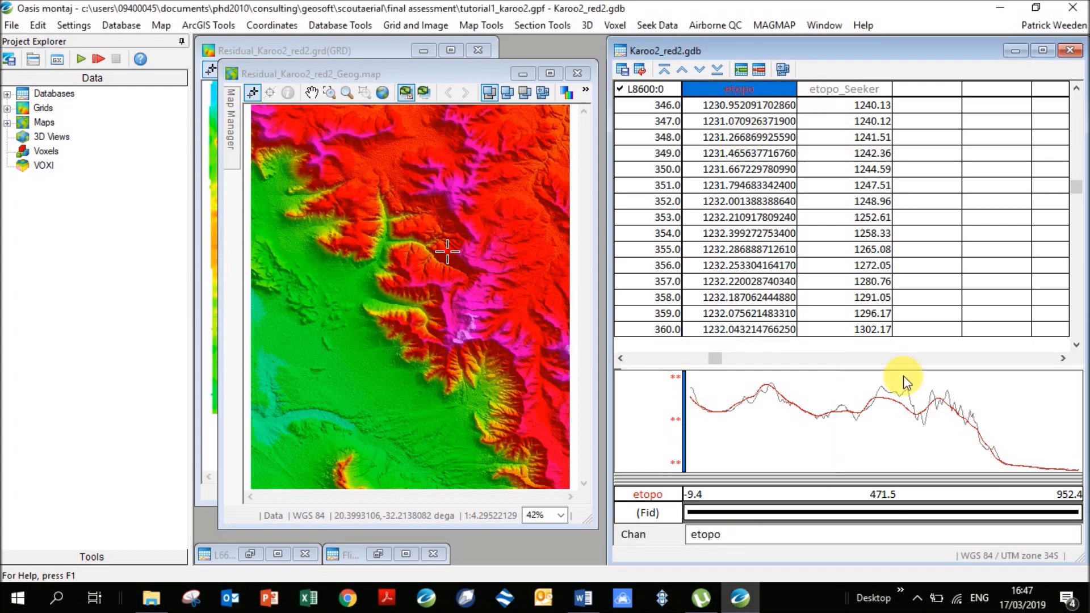
pyautogui.click(846, 91)
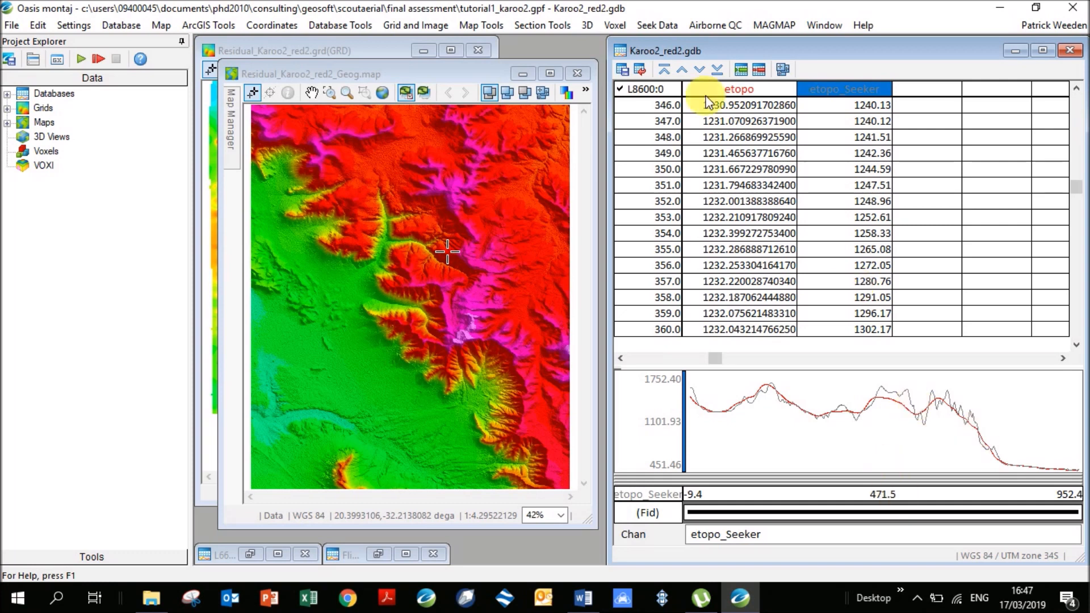
pyautogui.click(733, 90)
pyautogui.rightClick(732, 90)
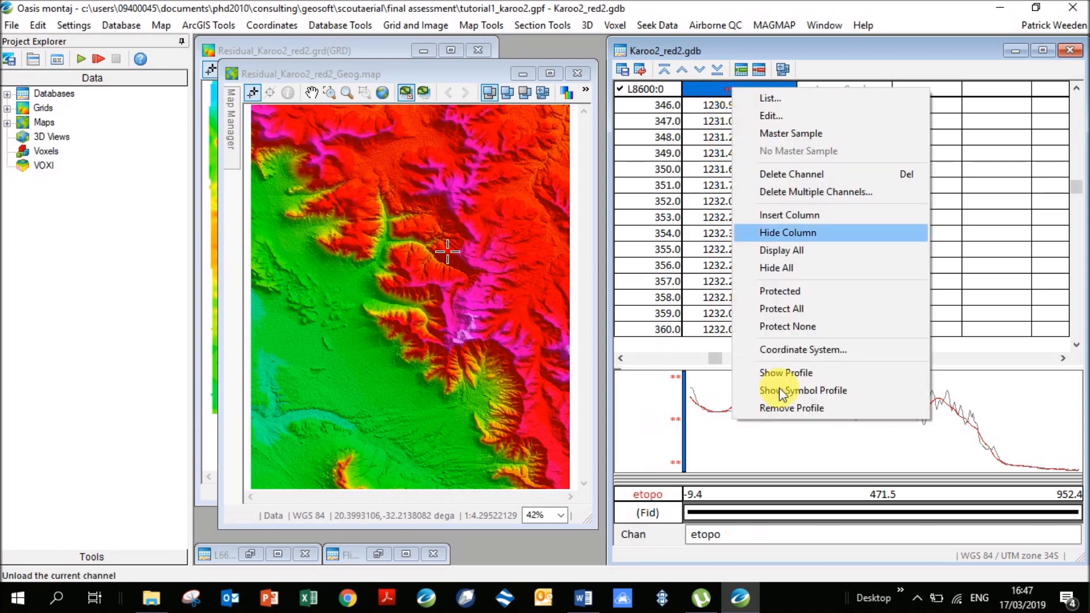
pyautogui.click(799, 409)
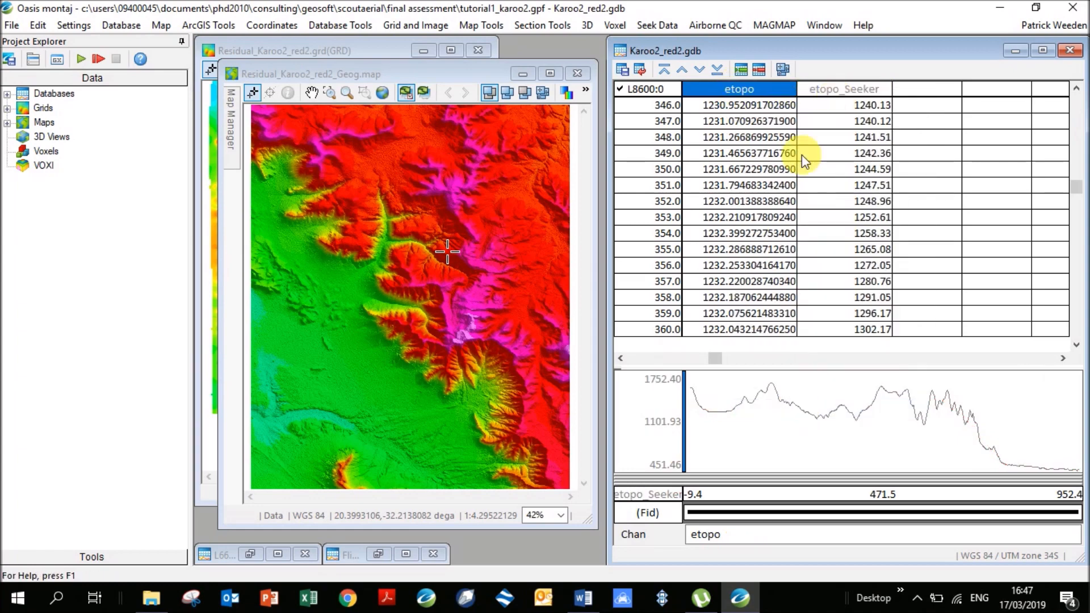
# Step: Open the draped survey altitude calculation and choose SRTM1 Southern Africa and Madagascar.grd as the input topography grid
pyautogui.click(715, 24)
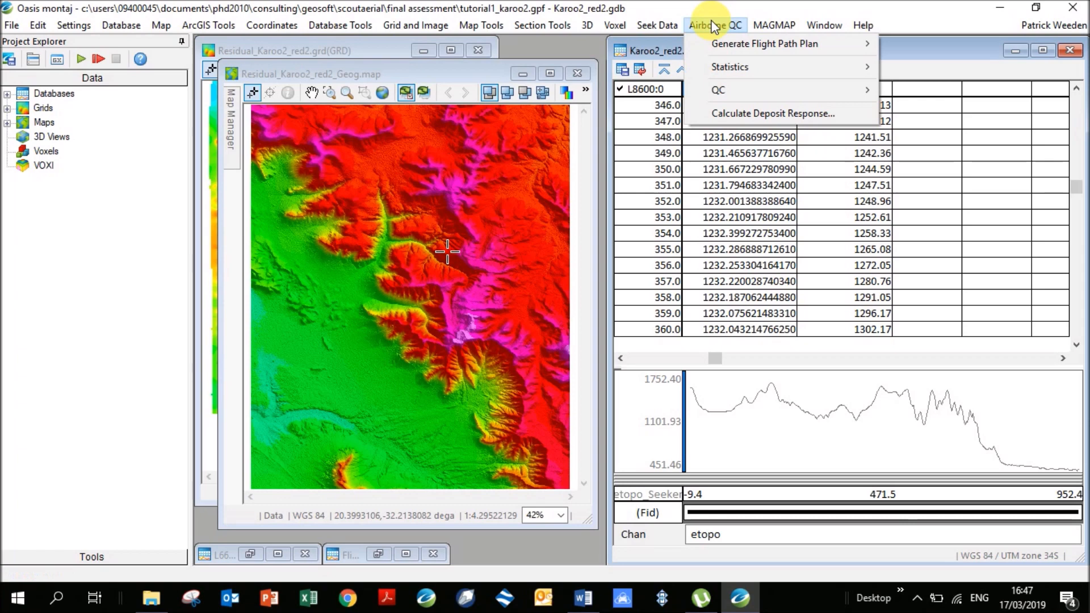
pyautogui.moveTo(733, 43)
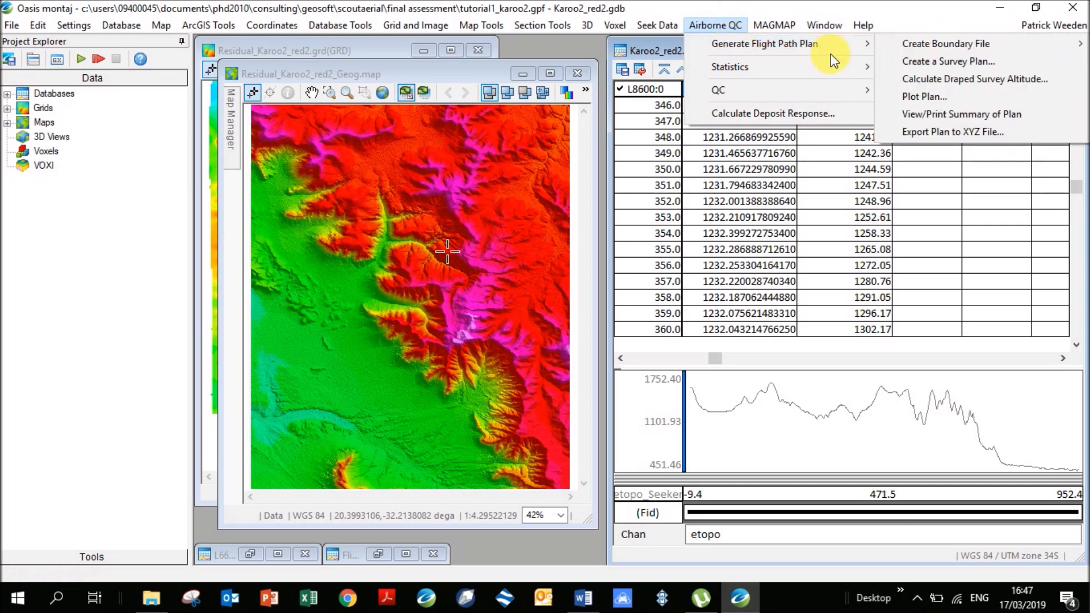
pyautogui.moveTo(872, 45)
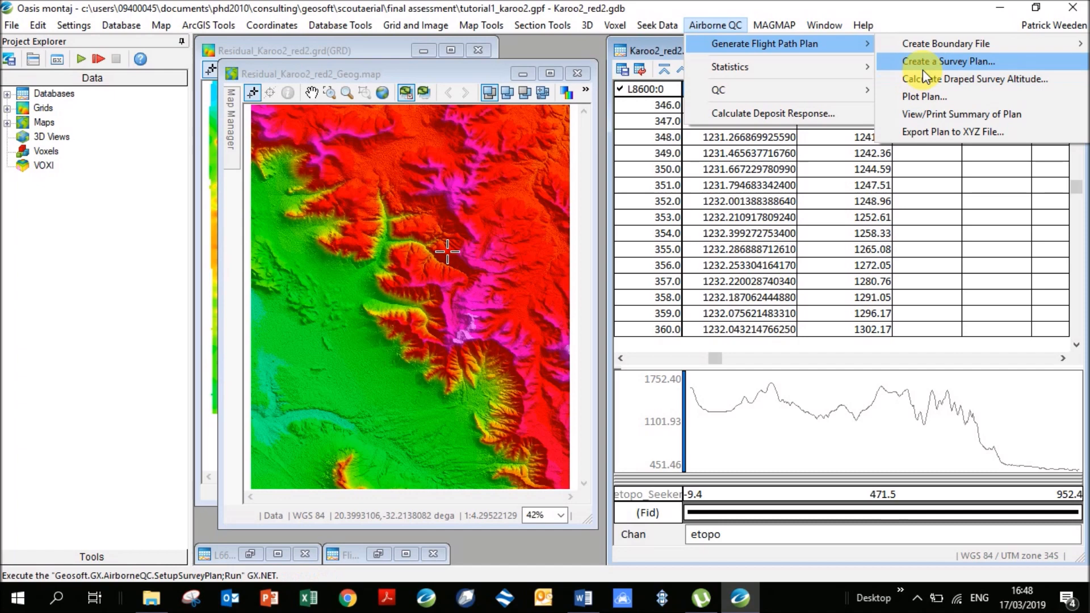
pyautogui.click(921, 81)
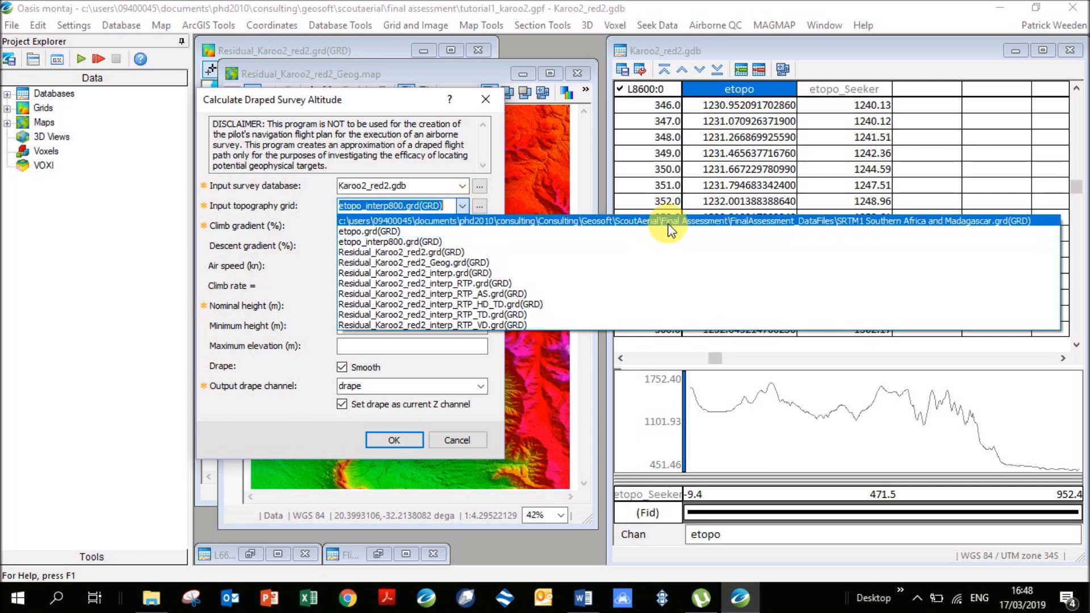
pyautogui.click(800, 221)
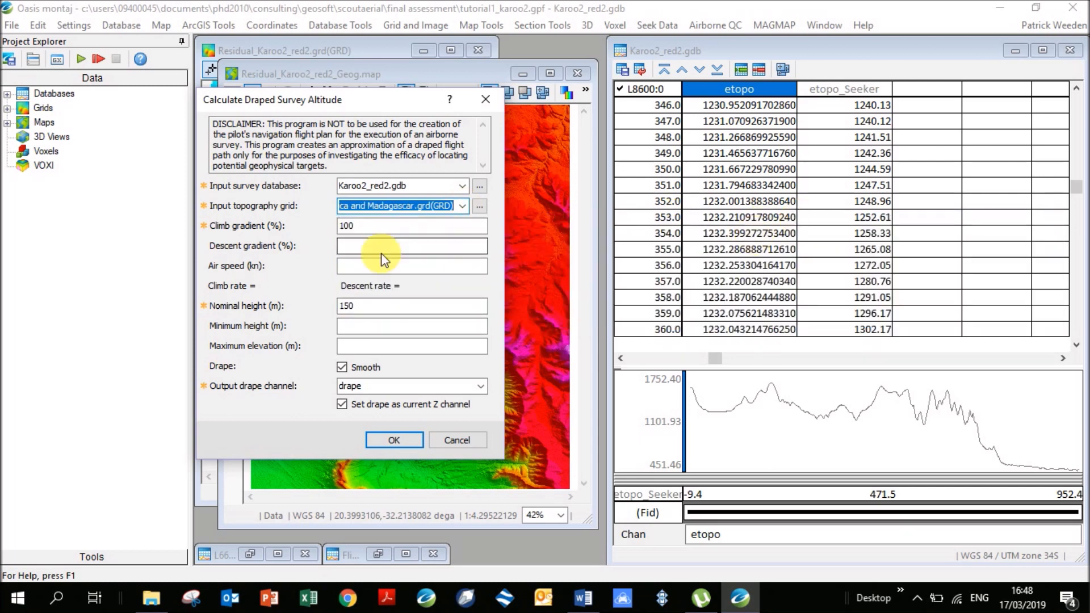
# Step: Set the climb gradient to 20 % and try to run the draped survey altitude calculation
pyautogui.click(346, 230)
pyautogui.write('2')
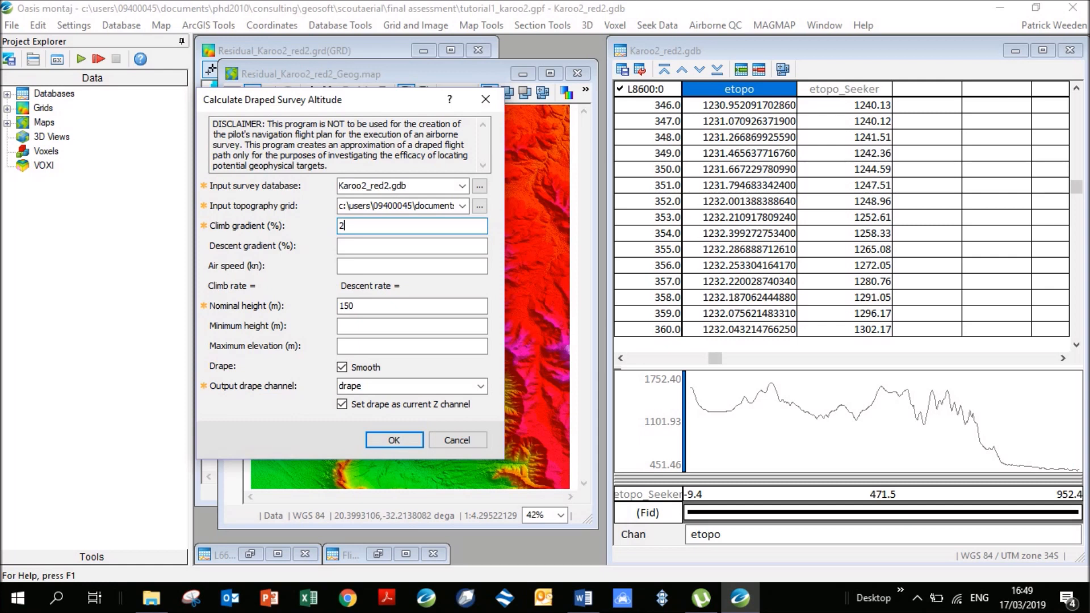
pyautogui.press('BackSpace')
pyautogui.write('100')
pyautogui.press('BackSpace')
pyautogui.write('0')
pyautogui.press('BackSpace')
pyautogui.press('BackSpace')
pyautogui.write('20')
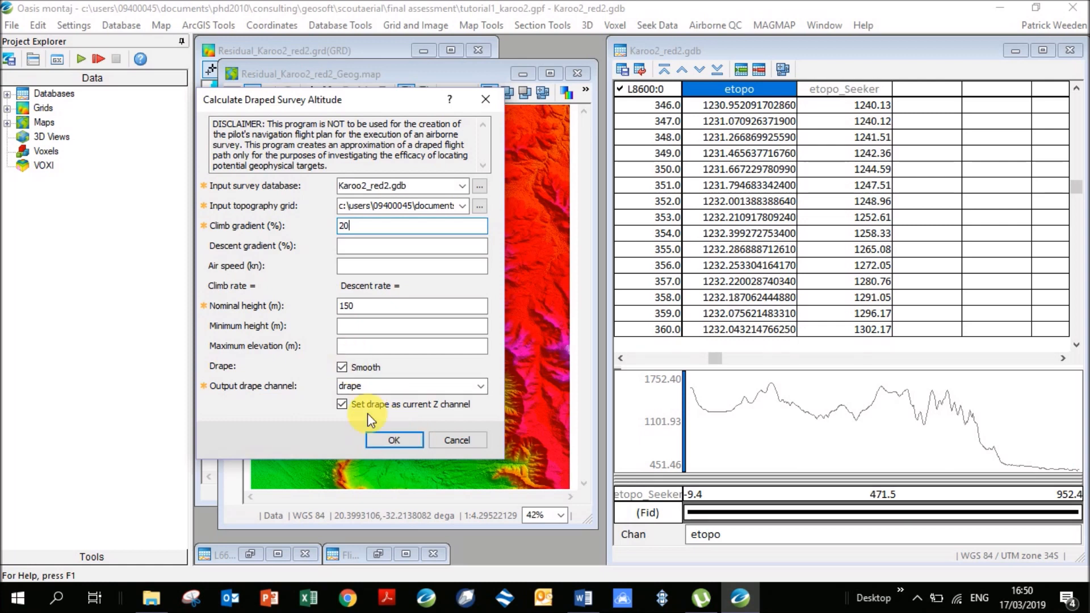
pyautogui.click(394, 438)
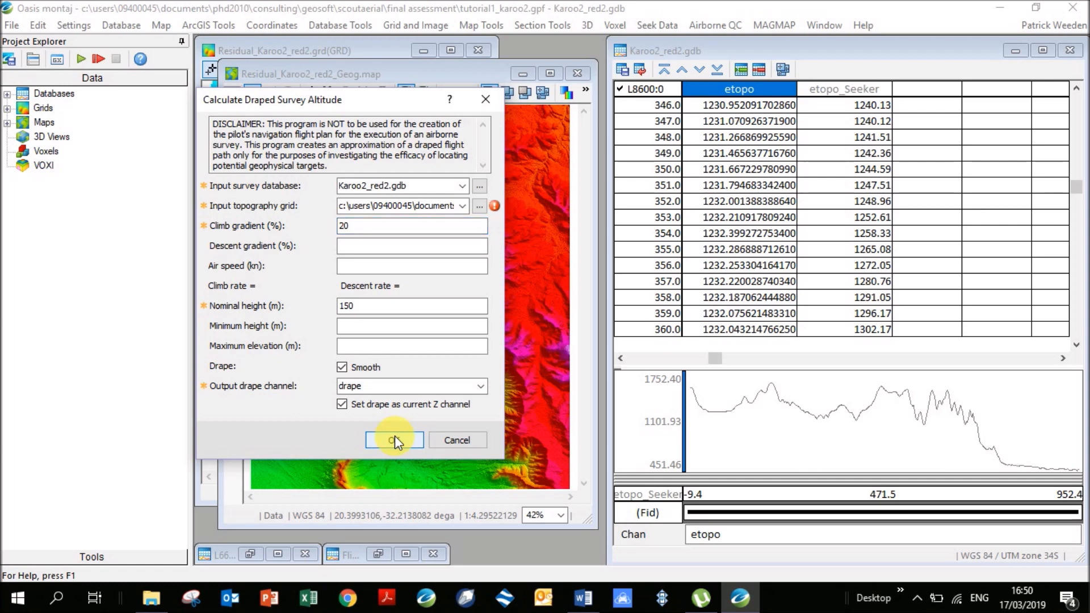
# Step: Browse for the input topography grid in the FinalAssessment_DataFiles folder under ScoutAerial's Final Assessment folder
pyautogui.moveTo(495, 206)
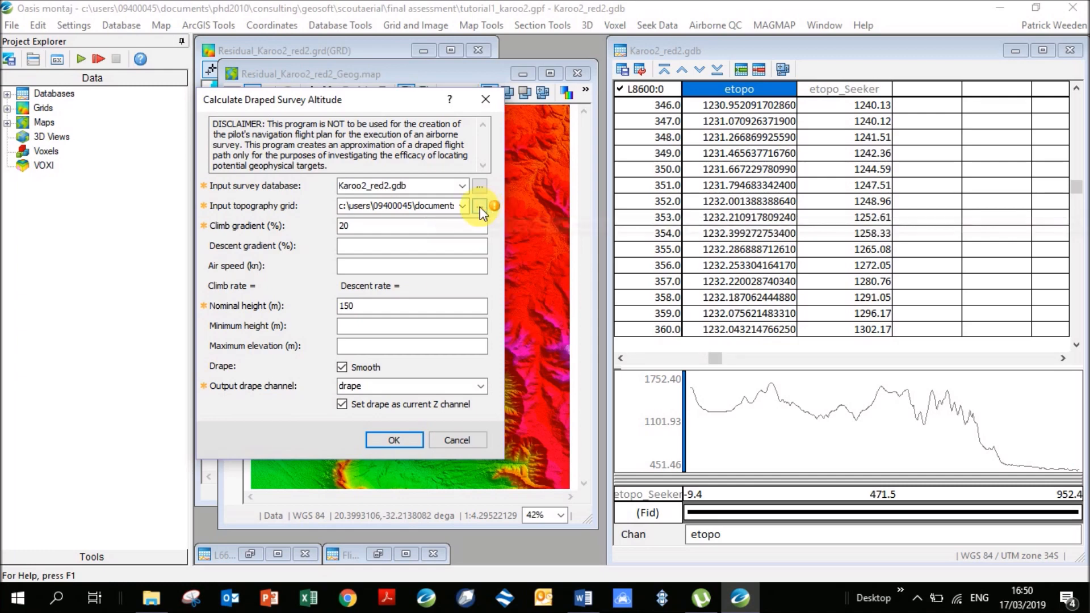
pyautogui.click(478, 207)
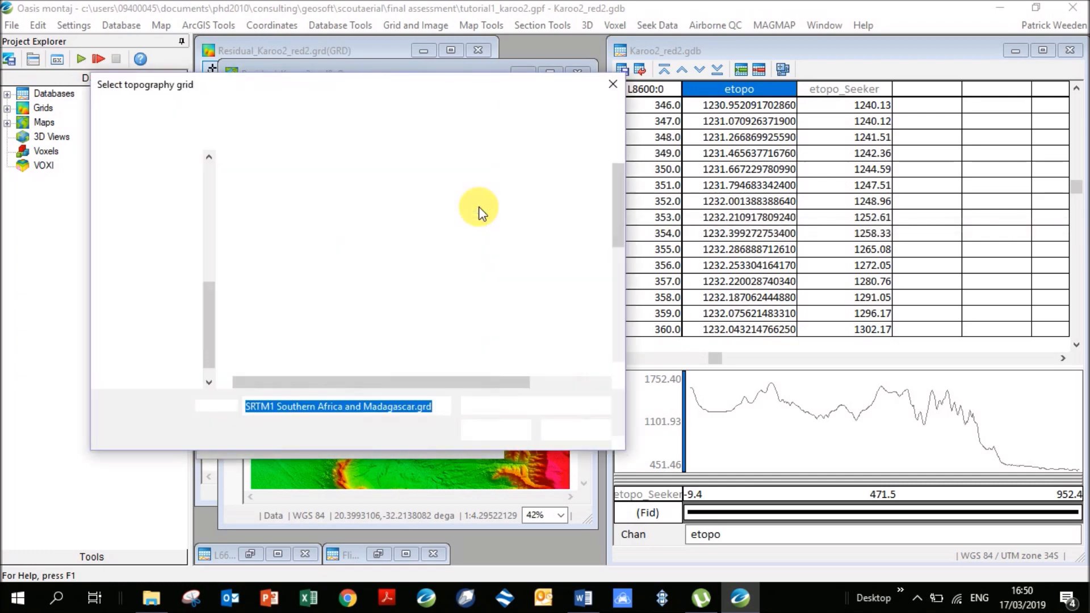
pyautogui.moveTo(209, 312); pyautogui.dragTo(199, 177)
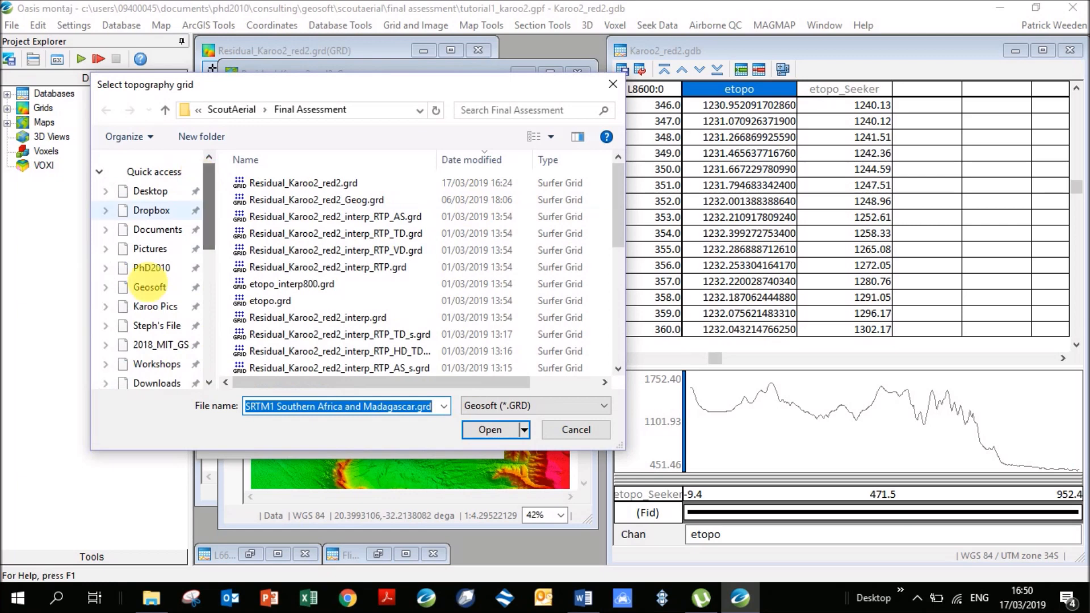
pyautogui.click(151, 267)
pyautogui.click(317, 110)
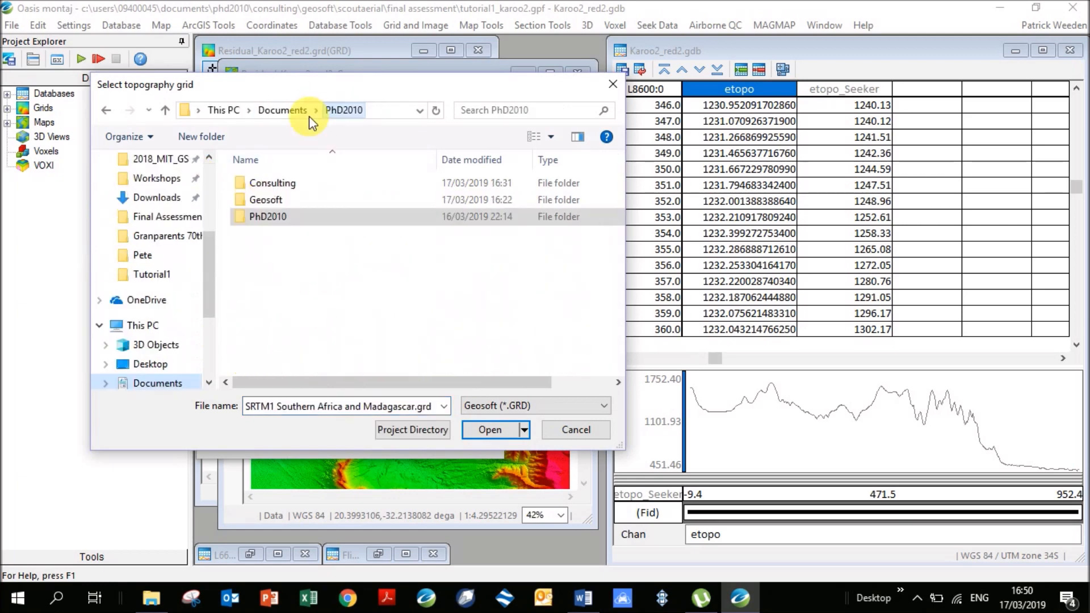
pyautogui.doubleClick(266, 182)
pyautogui.doubleClick(266, 183)
pyautogui.doubleClick(267, 184)
pyautogui.doubleClick(267, 184)
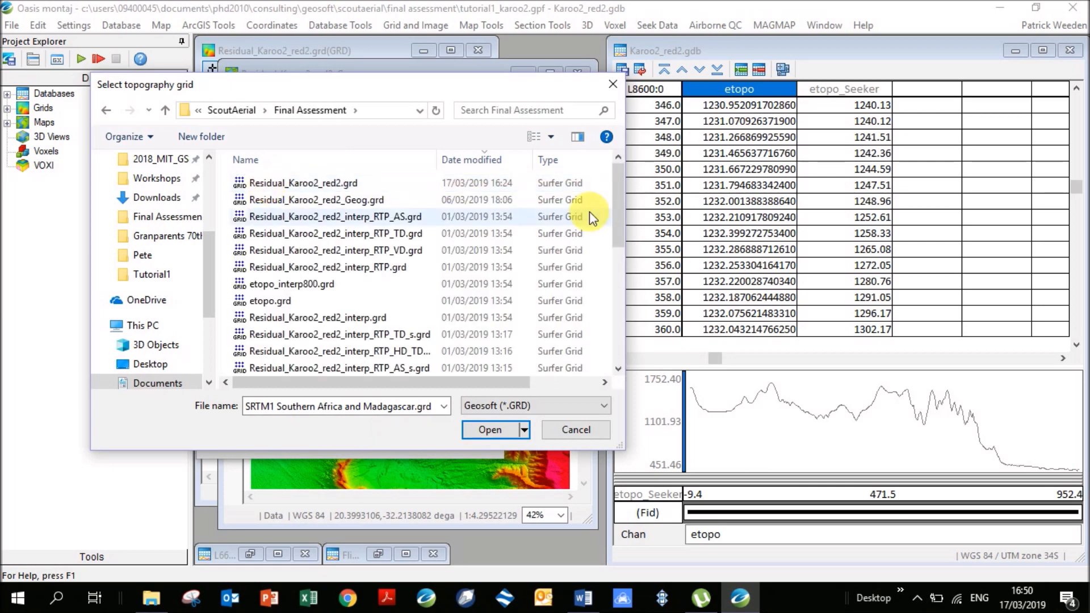
pyautogui.moveTo(618, 223); pyautogui.dragTo(619, 275)
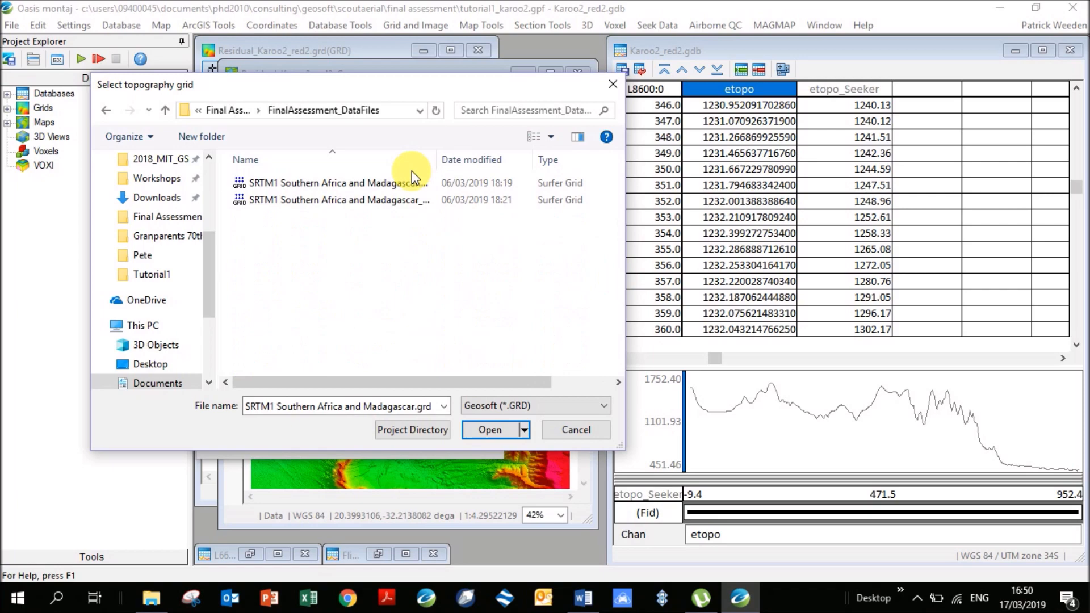
# Step: Load SRTM1 Southern Africa and Madagascar.grd as the topography grid and calculate the draped survey altitude
pyautogui.moveTo(436, 159); pyautogui.dragTo(537, 162)
pyautogui.doubleClick(414, 182)
pyautogui.click(392, 440)
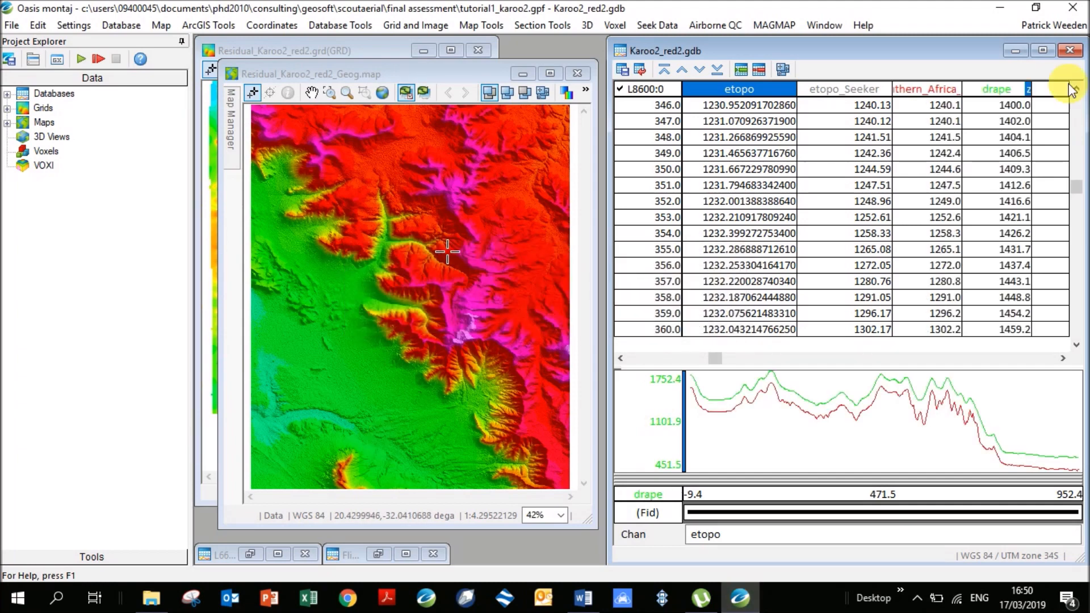
# Step: Recalculate the draped survey altitude of Karoo2_red2.gdb with the climb gradient set to 2 %
pyautogui.click(995, 91)
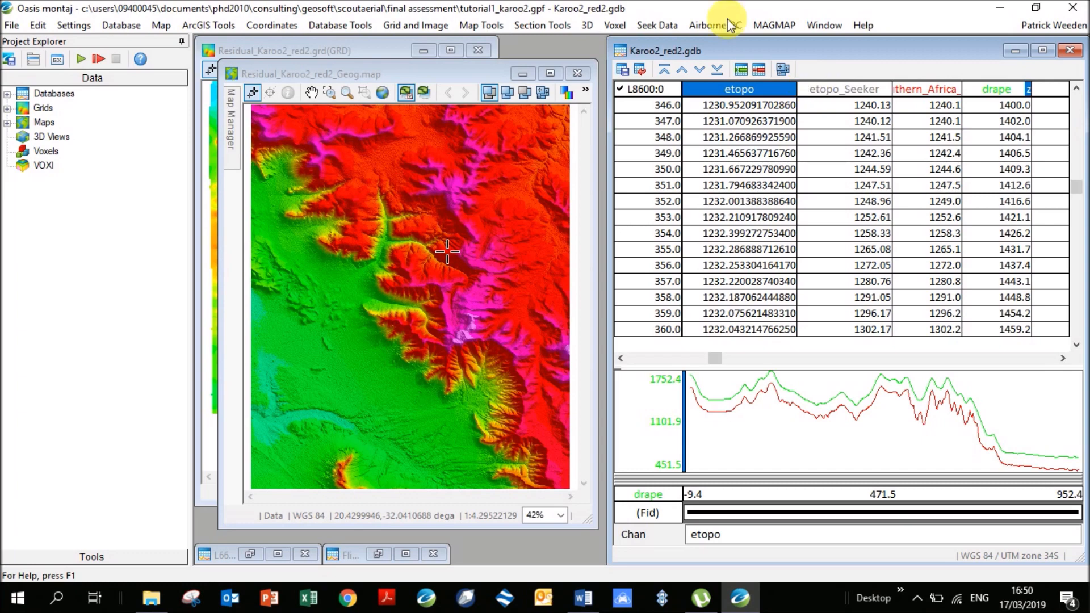
pyautogui.click(704, 25)
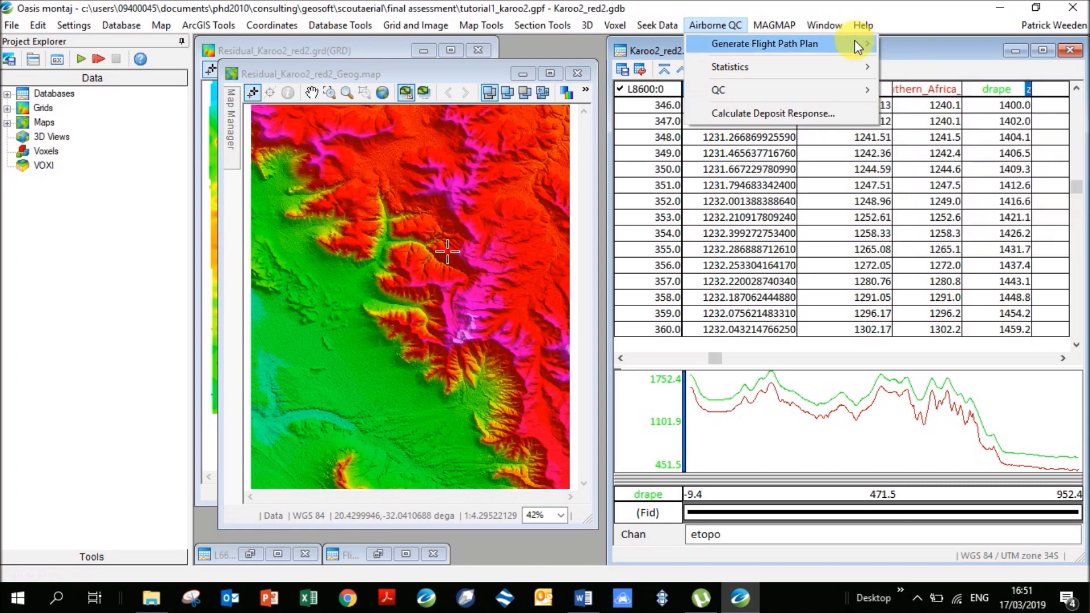
pyautogui.moveTo(854, 41)
pyautogui.click(918, 77)
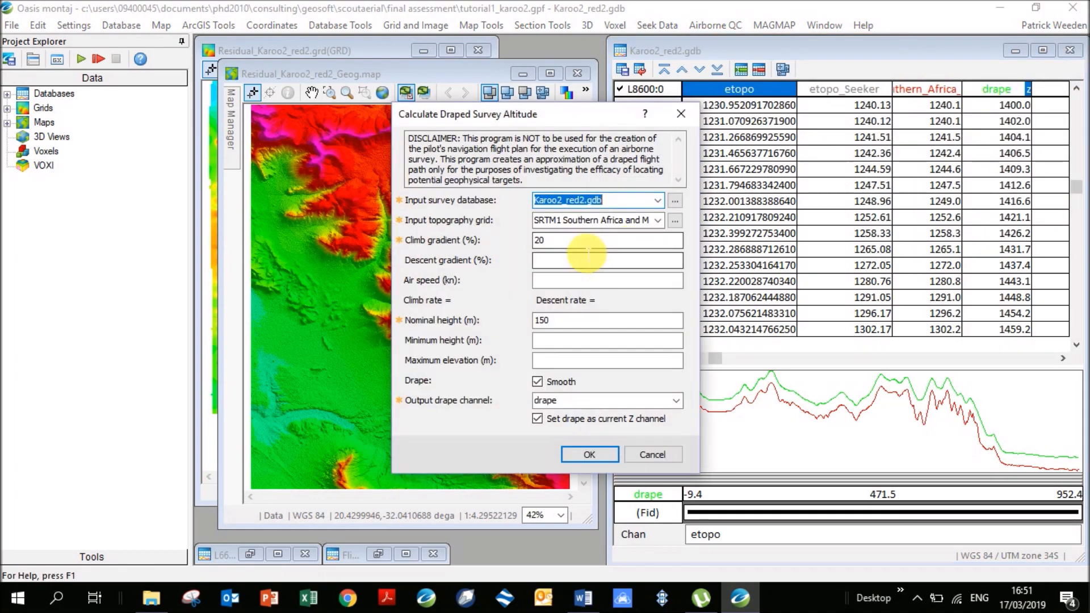
pyautogui.click(559, 246)
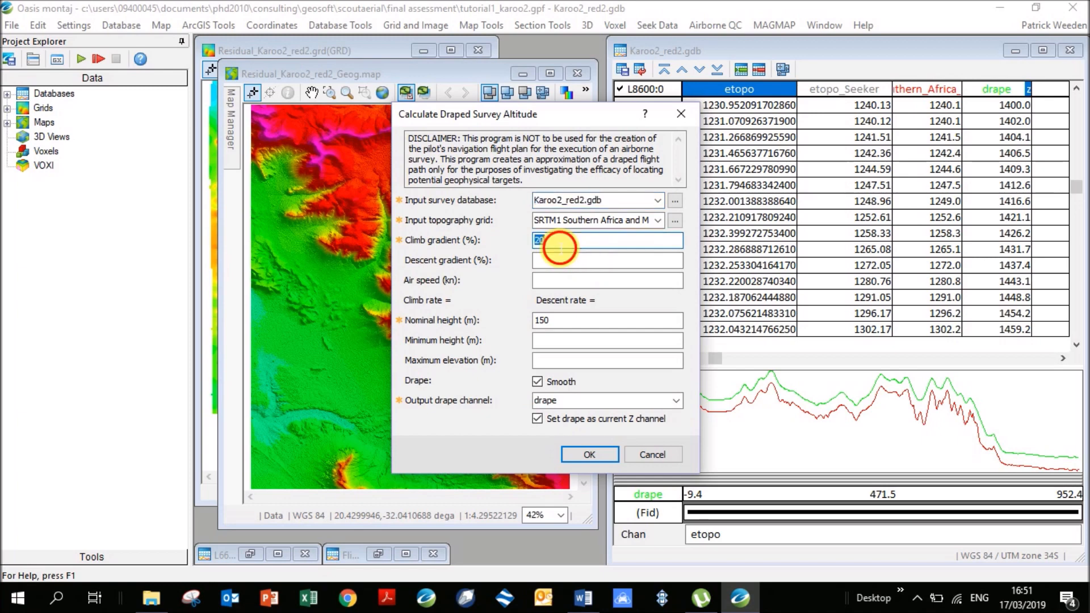
pyautogui.press('BackSpace')
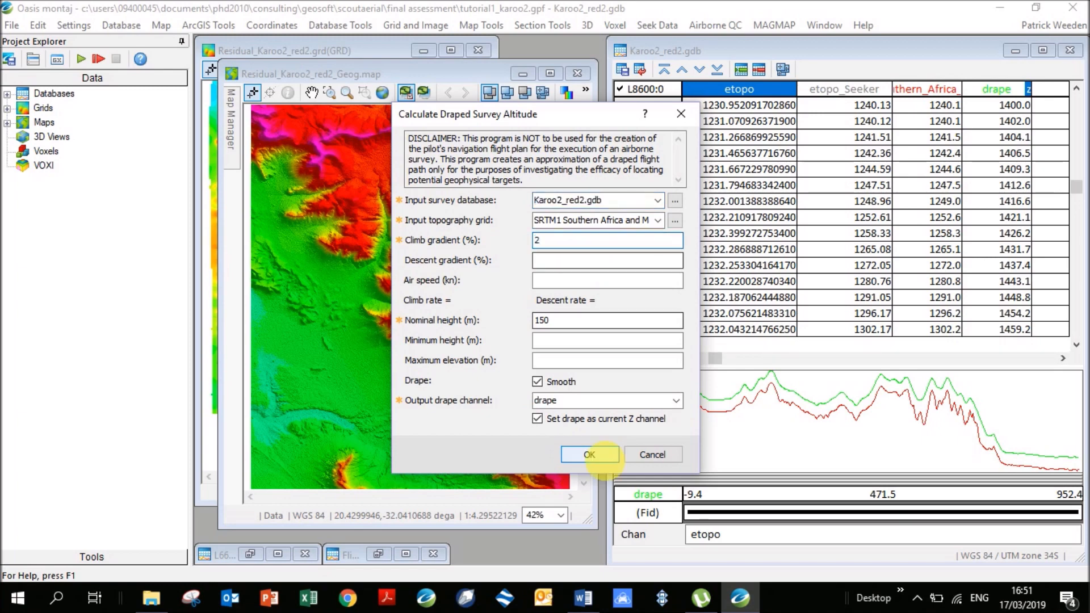
pyautogui.click(605, 454)
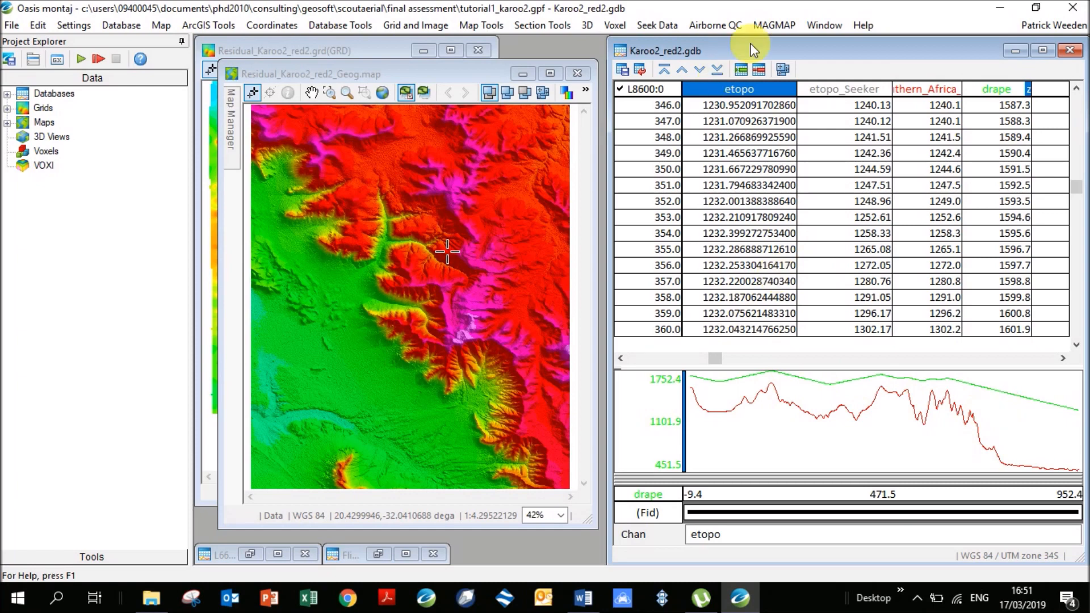
# Step: Set the climb gradient to 20 % and calculate the draped survey altitude of Karoo2_red2.gdb again
pyautogui.click(713, 25)
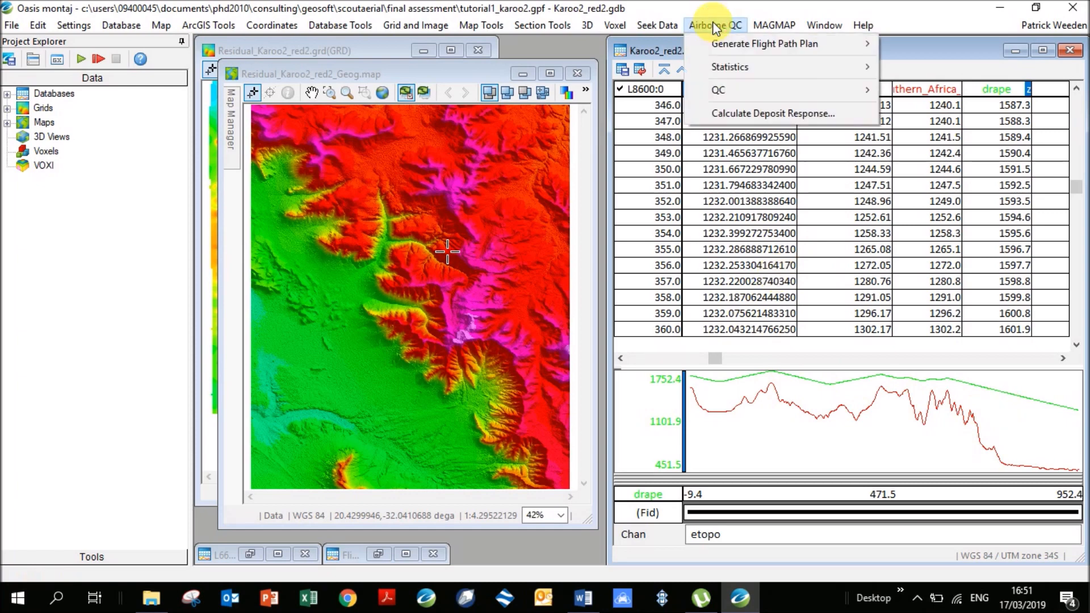
pyautogui.moveTo(735, 89)
pyautogui.moveTo(809, 48)
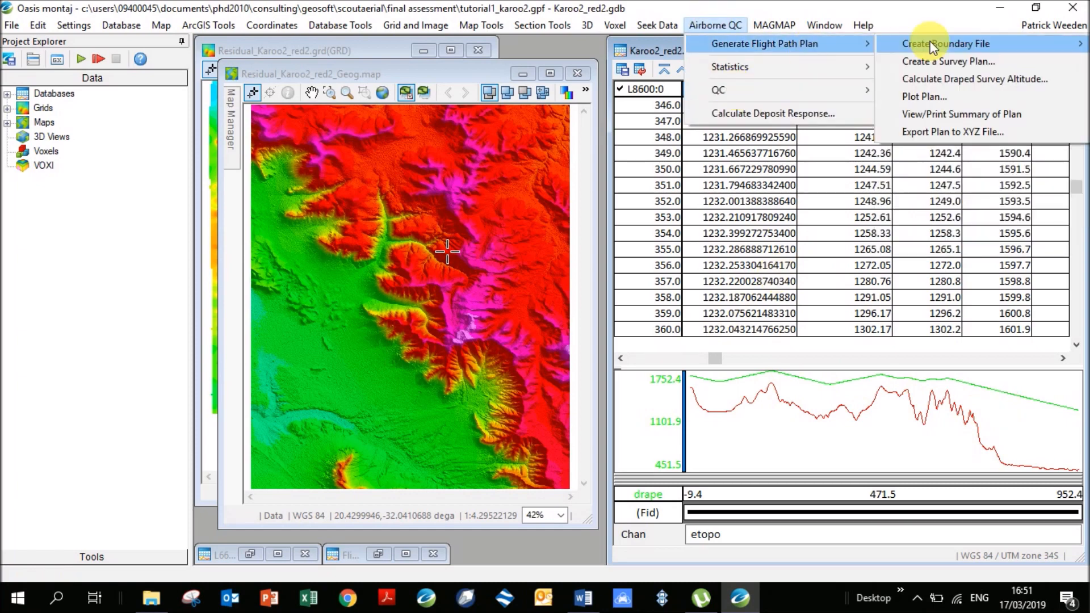
pyautogui.click(937, 78)
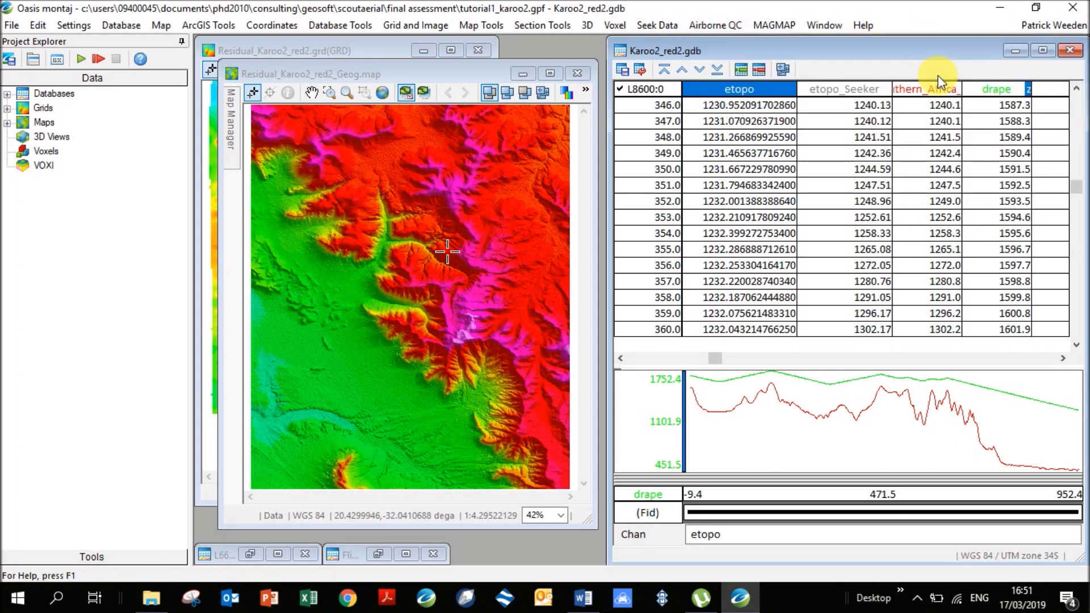
pyautogui.click(606, 240)
pyautogui.write('0')
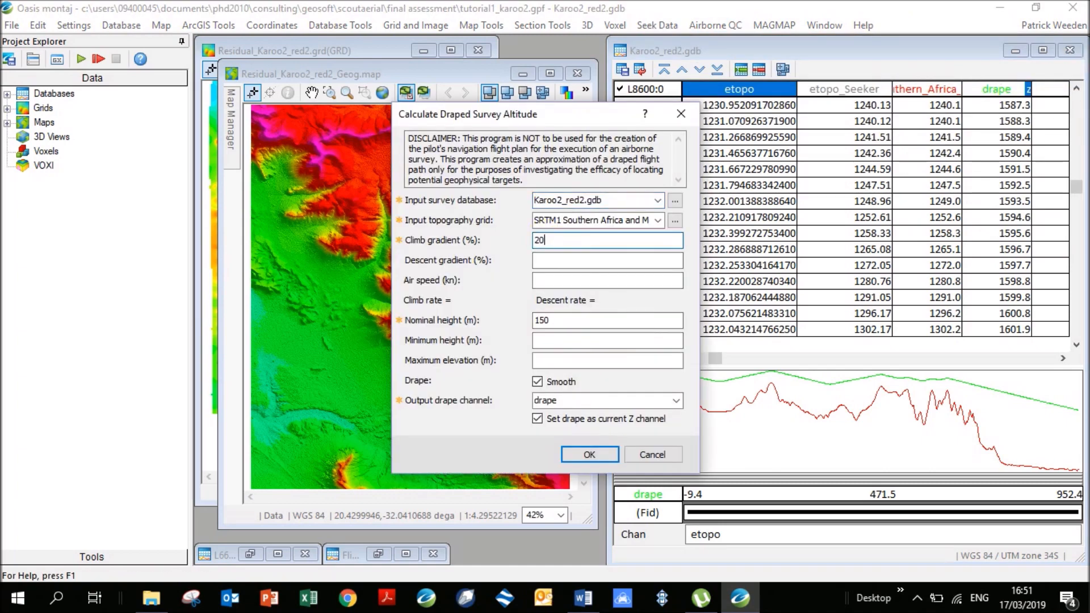
pyautogui.click(575, 453)
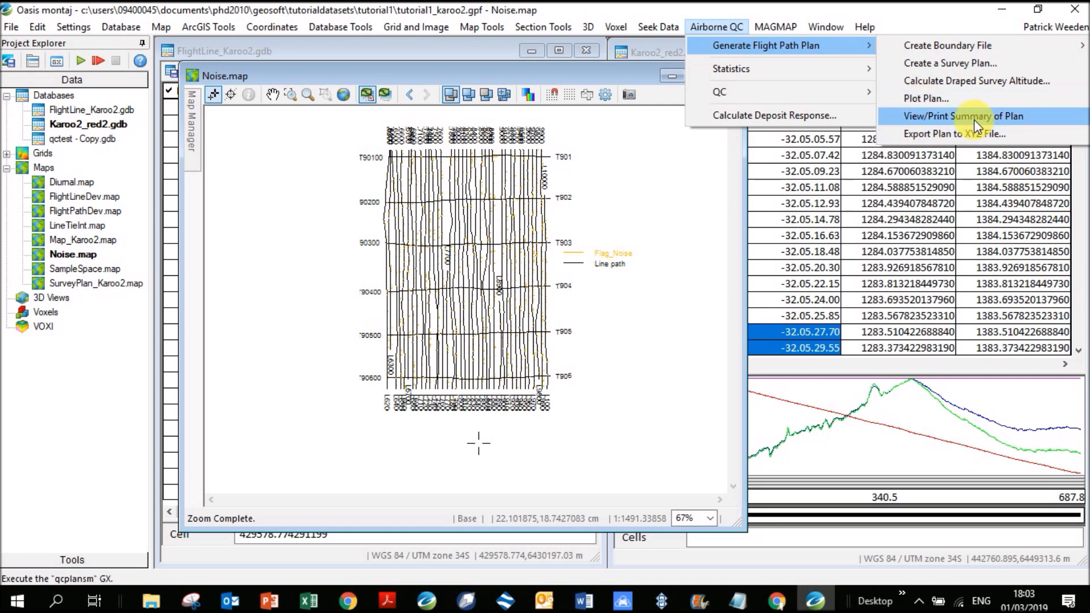
# Step: Activate FlightLine_Karoo2.gdb, view the survey plan summary with its flight and tie line distances, and close the report
pyautogui.doubleClick(84, 109)
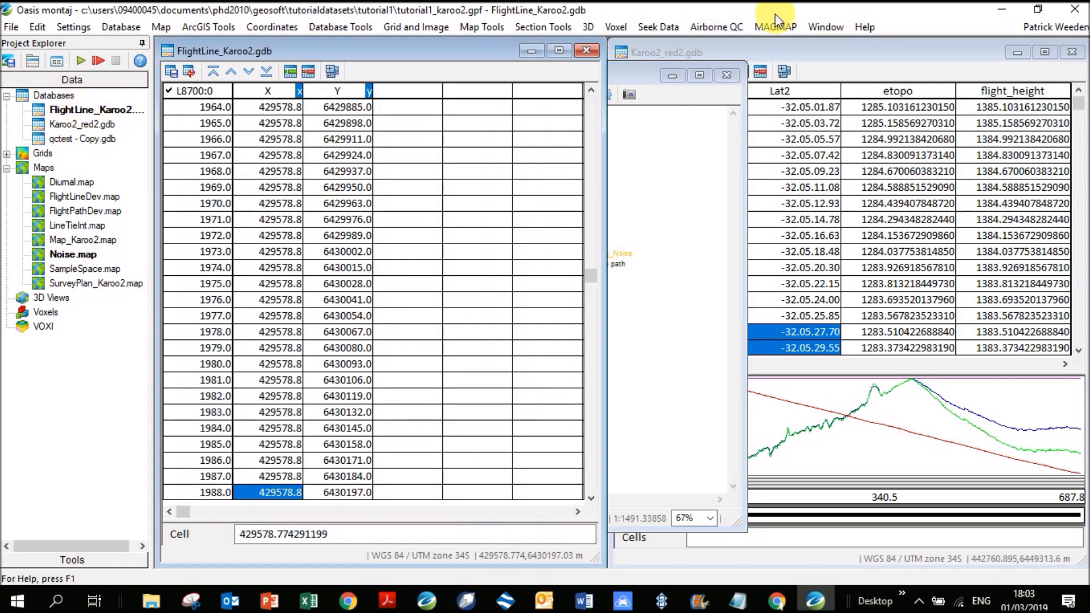
pyautogui.click(730, 27)
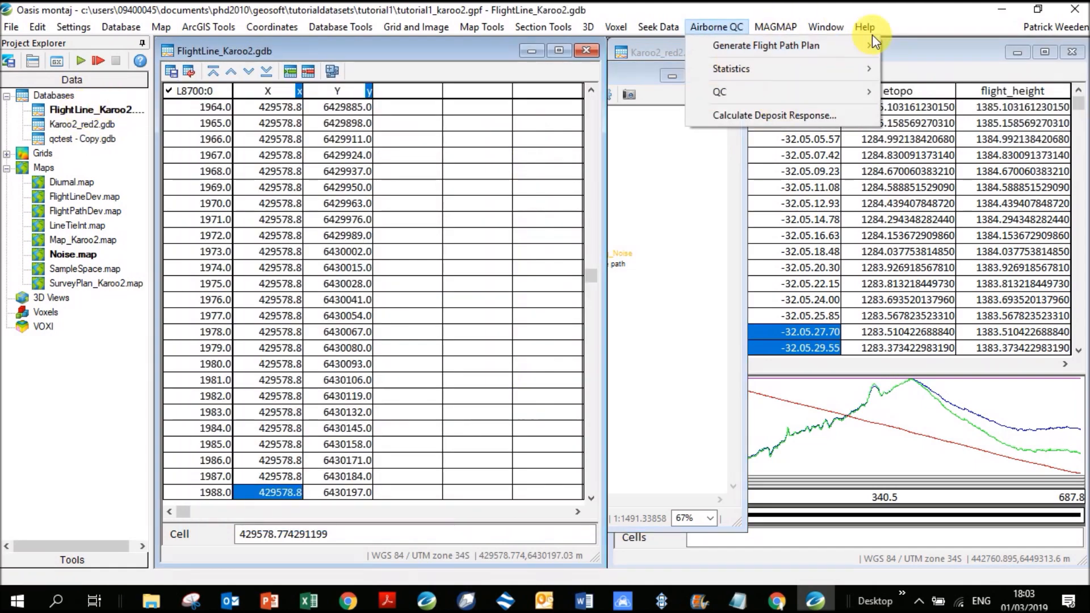
pyautogui.moveTo(864, 43)
pyautogui.click(947, 118)
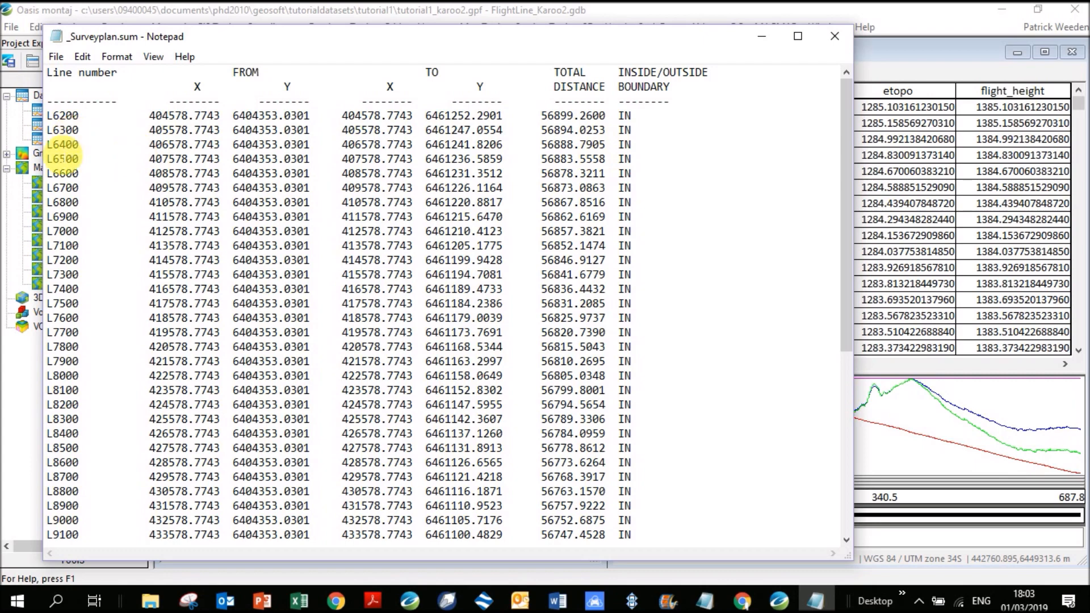
pyautogui.scroll(-6, 64, 152)
pyautogui.scroll(6, 71, 282)
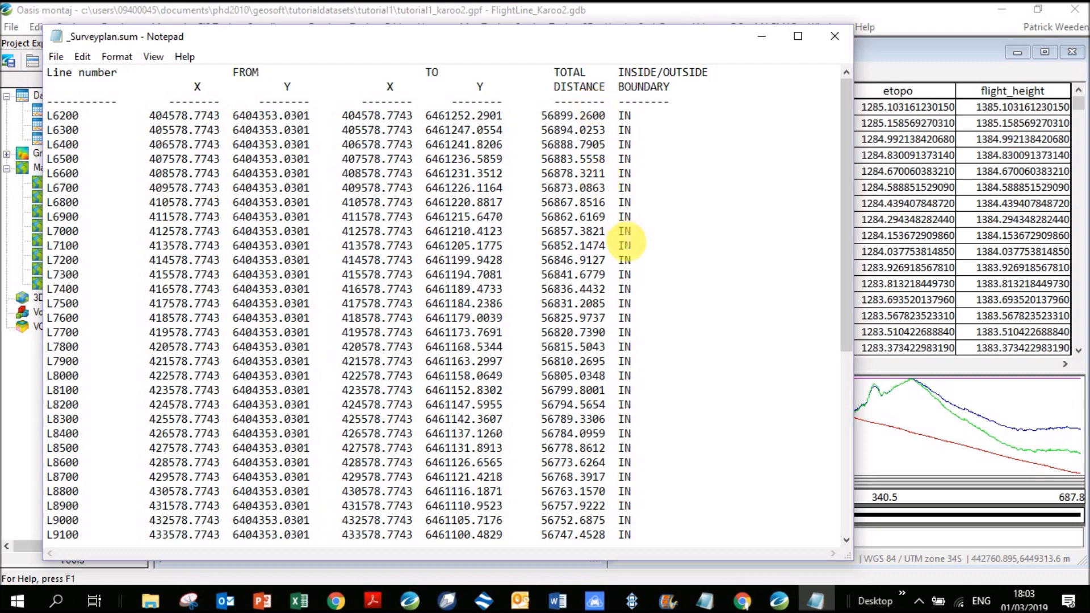
pyautogui.scroll(-7, 652, 244)
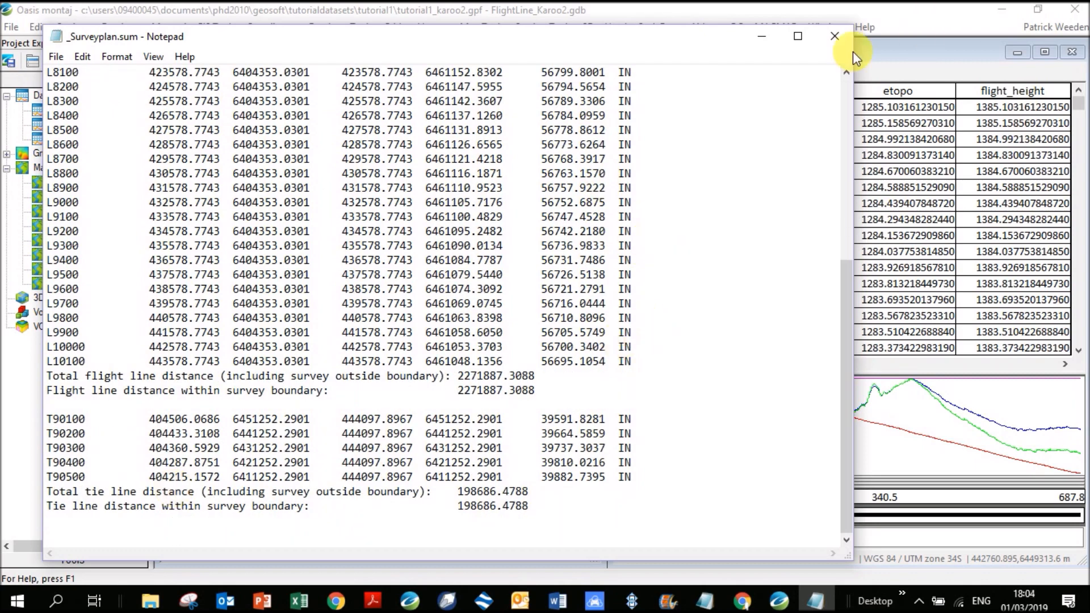
pyautogui.click(838, 43)
pyautogui.click(726, 28)
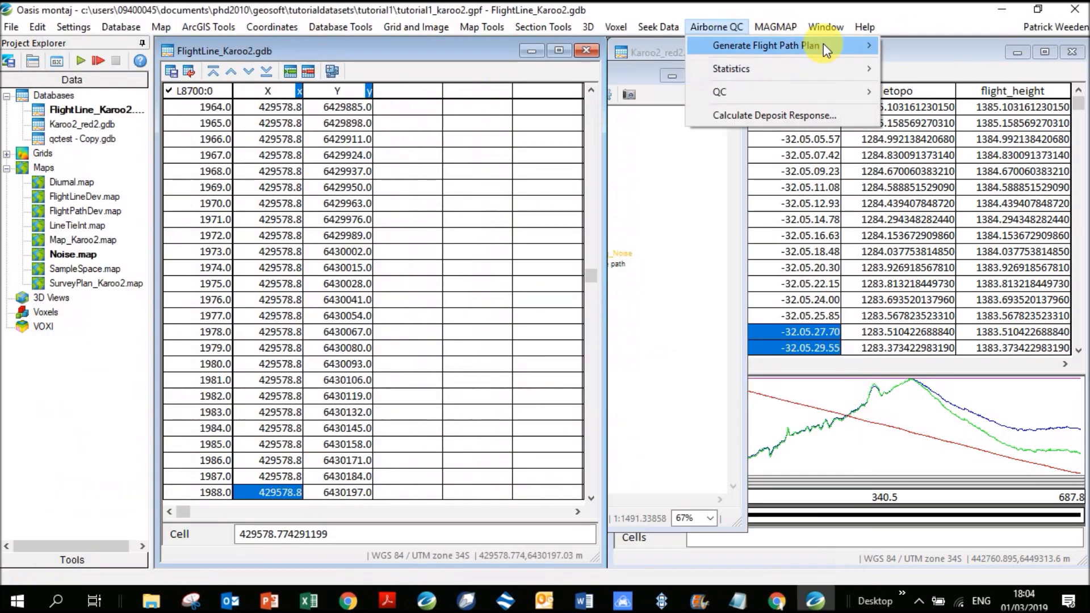
pyautogui.moveTo(827, 49)
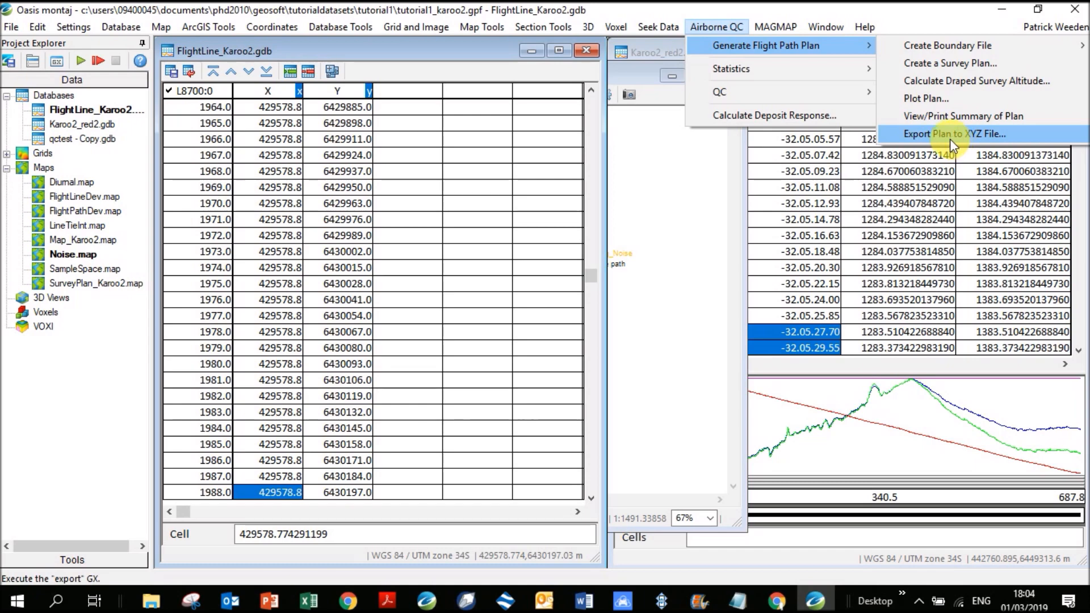
pyautogui.moveTo(842, 69)
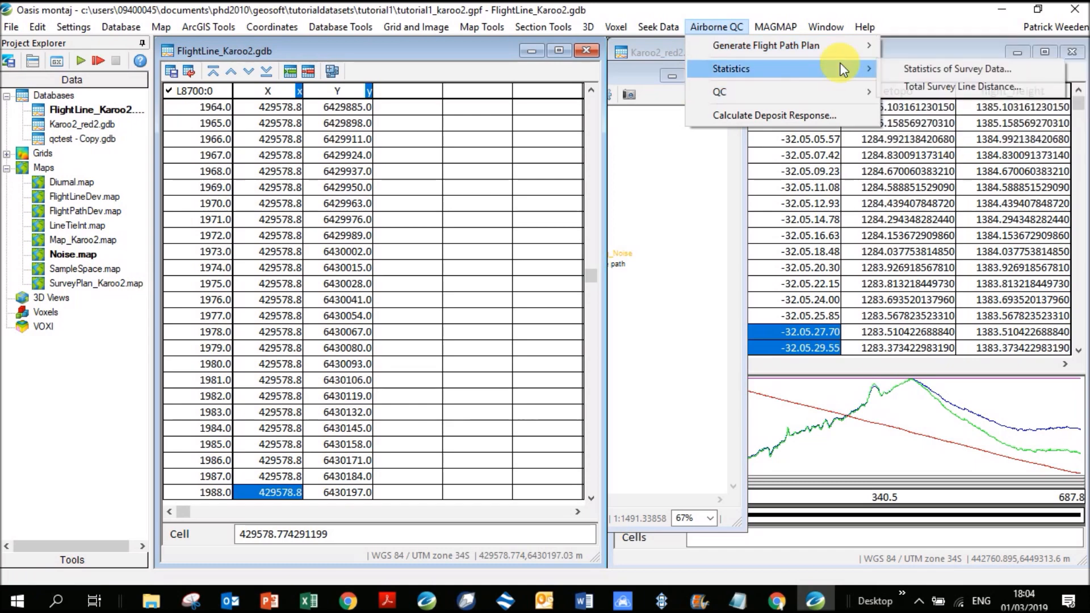
pyautogui.click(911, 68)
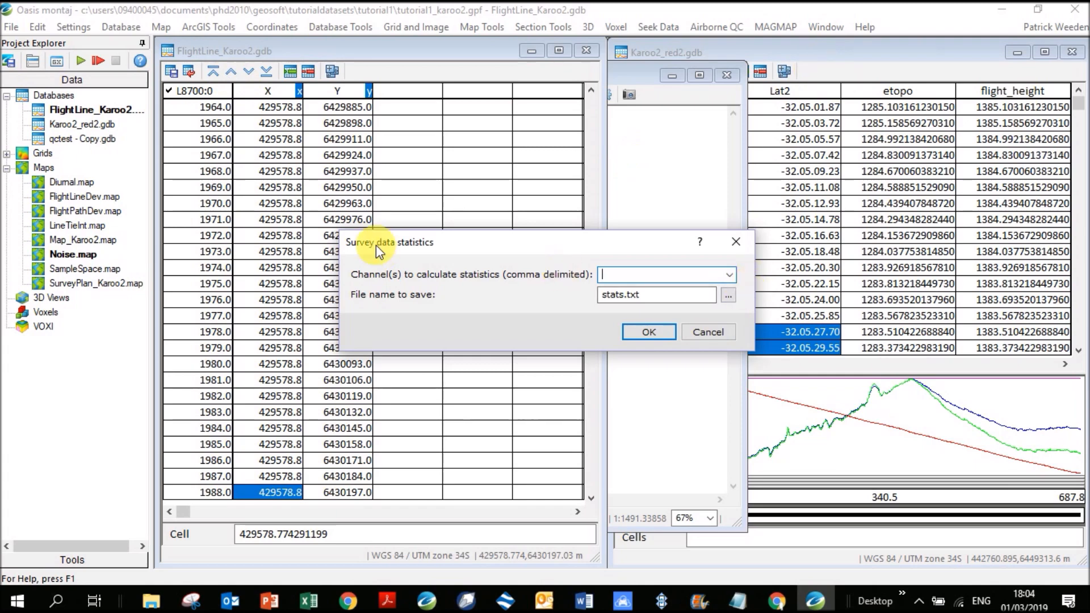
pyautogui.click(706, 331)
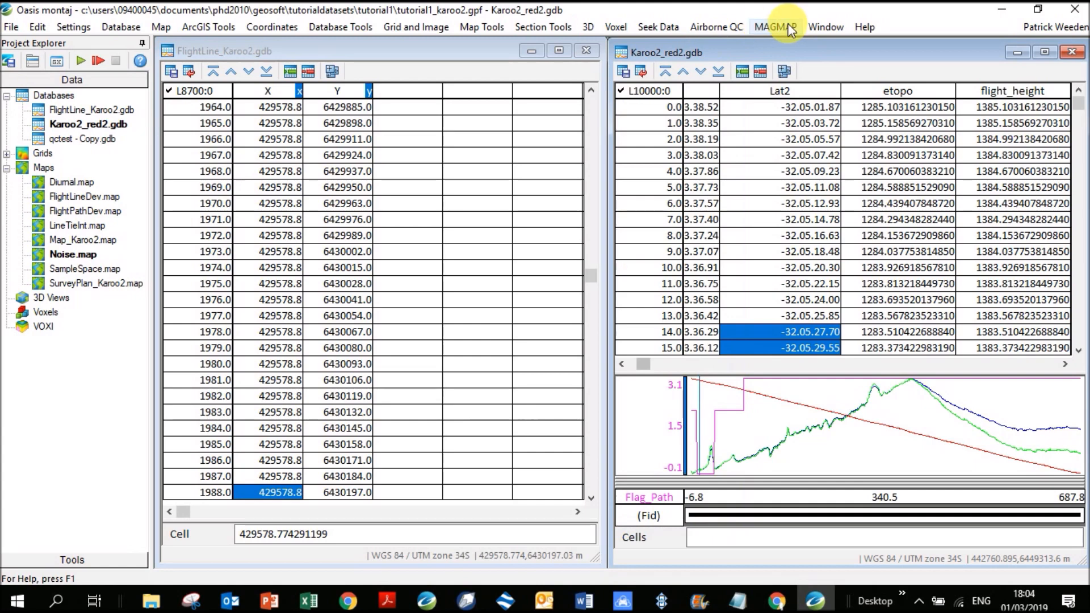
# Step: Calculate survey data statistics for the Lat2 and Lon2 channels of Karoo2_red2.gdb, save them as stats.txt, and close the report
pyautogui.click(713, 22)
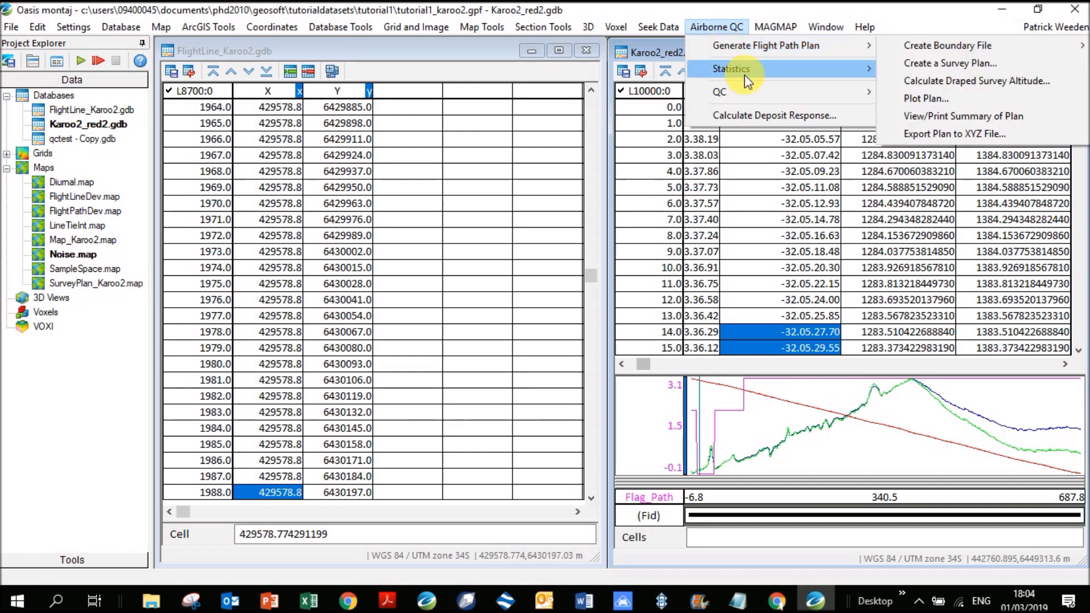
pyautogui.moveTo(744, 73)
pyautogui.click(962, 70)
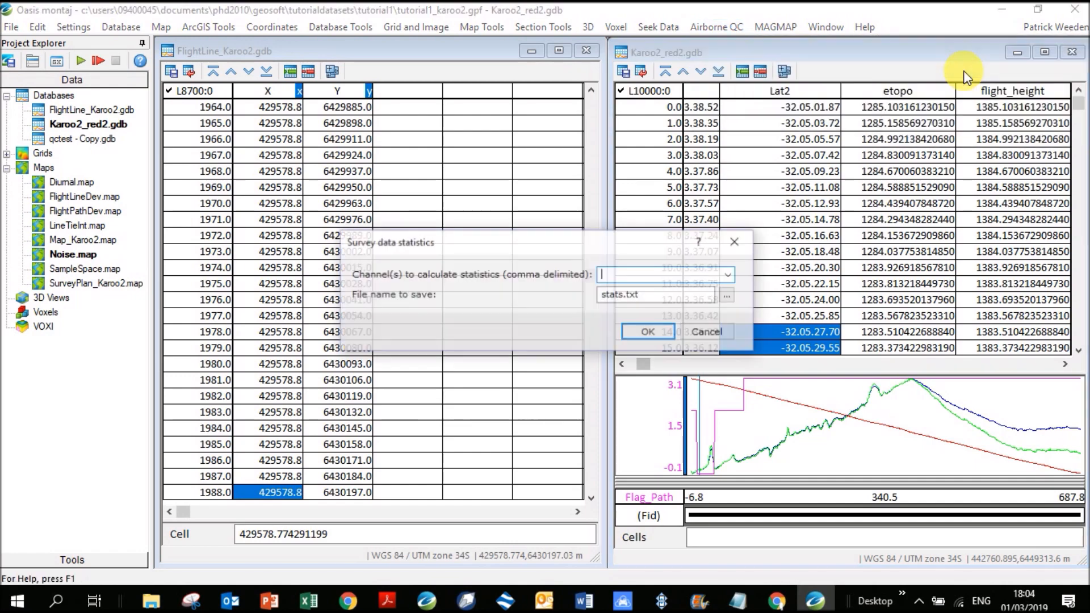
pyautogui.click(728, 277)
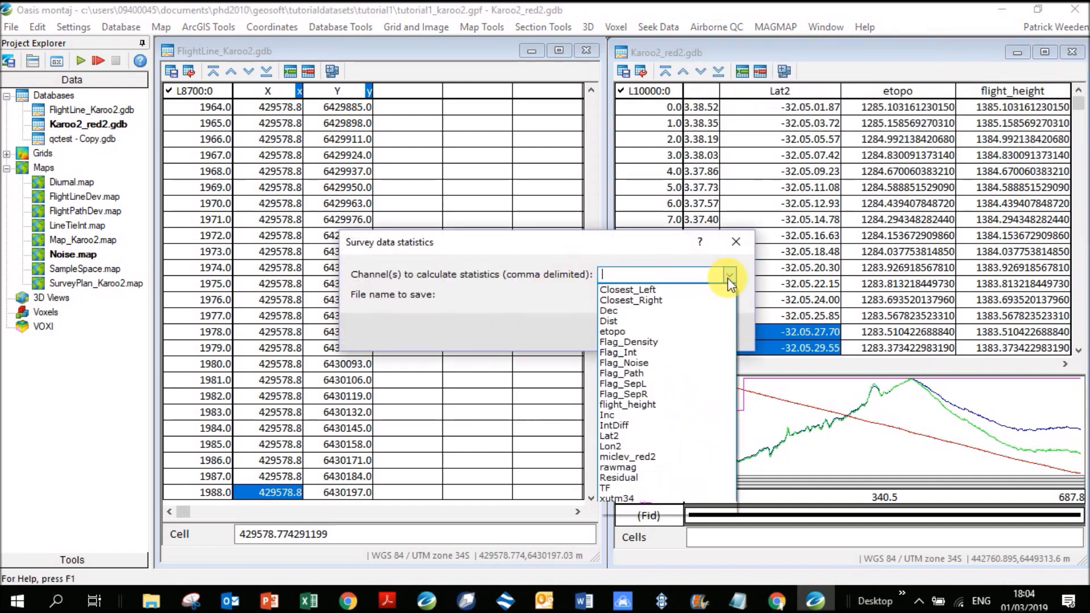
pyautogui.click(709, 280)
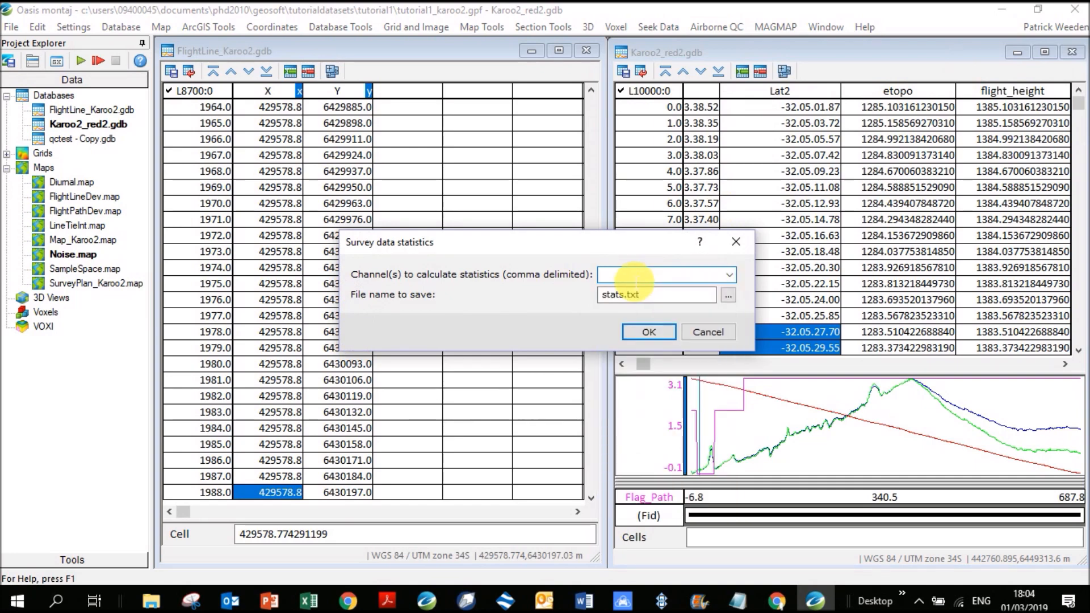
pyautogui.write('lon2')
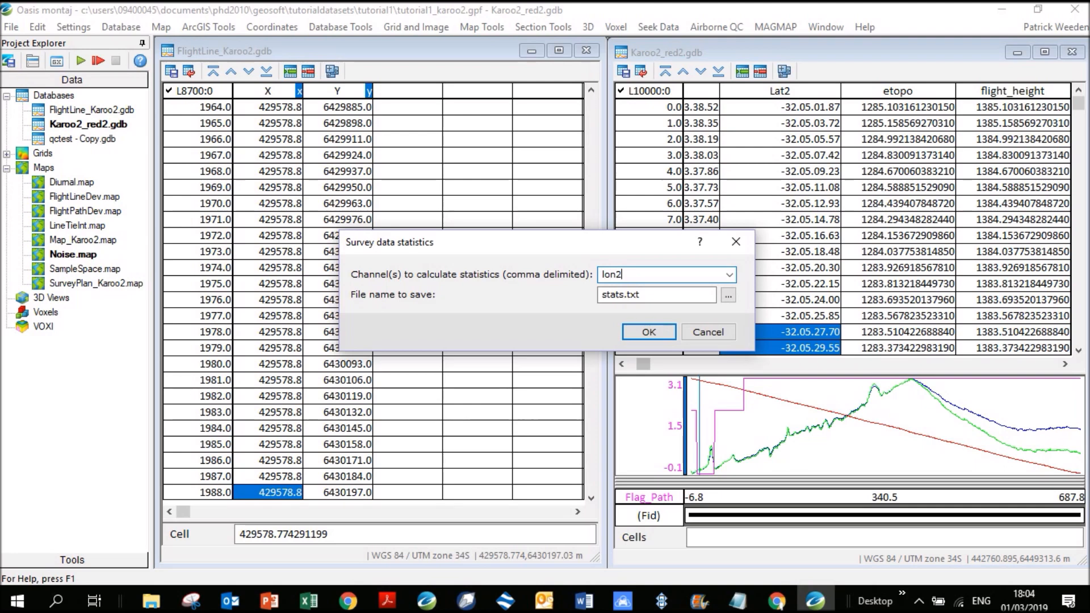
pyautogui.write('Lat2,Lon2')
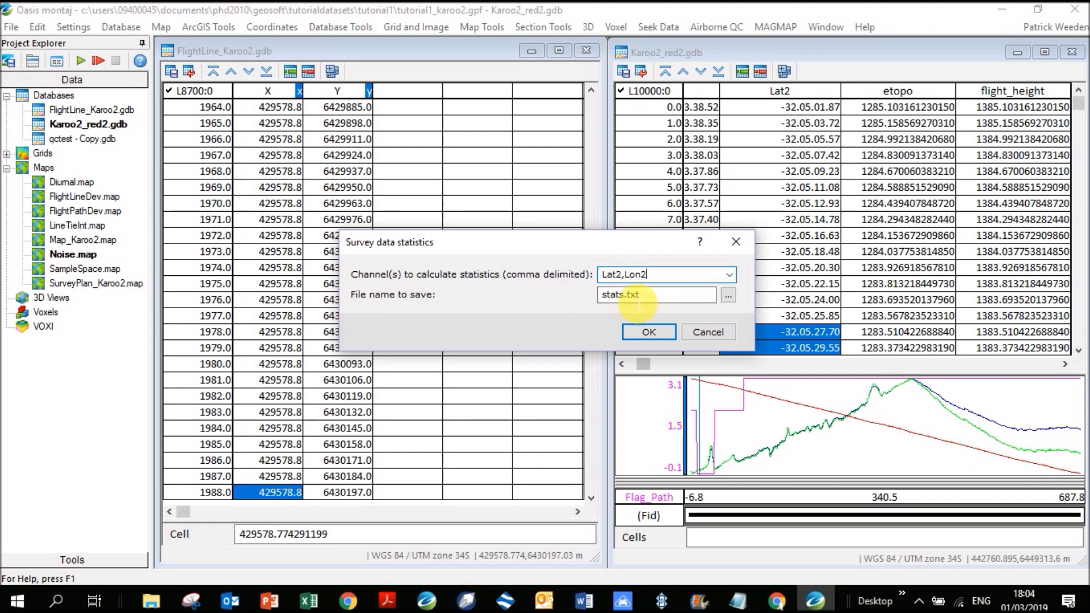
pyautogui.click(656, 334)
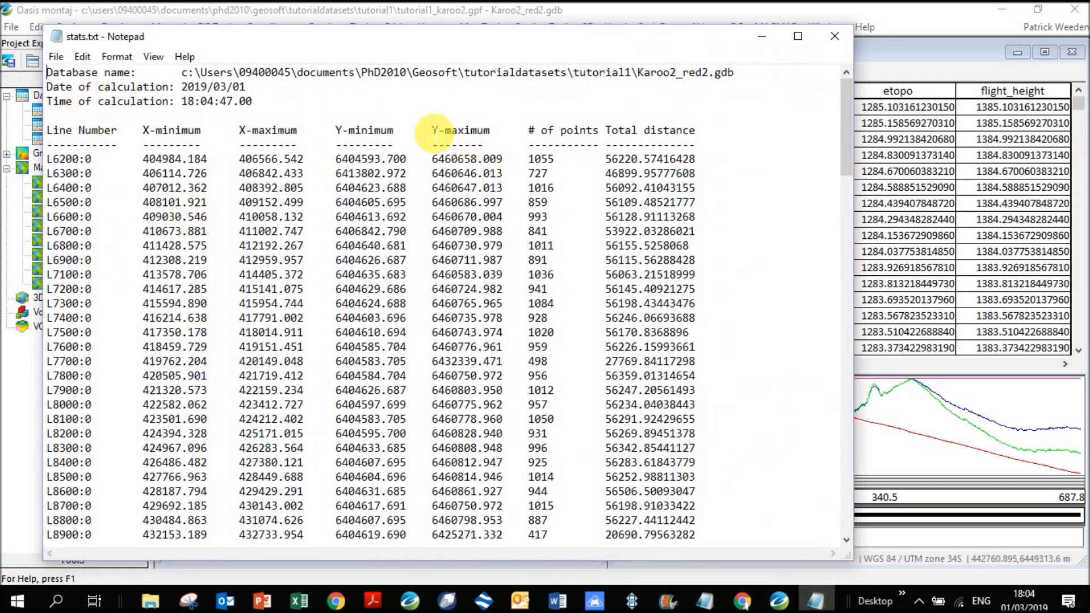
pyautogui.click(822, 36)
# Step: Calculate survey data statistics for the flight_height channel into stats.txt and examine the per-line results in the report
pyautogui.click(678, 26)
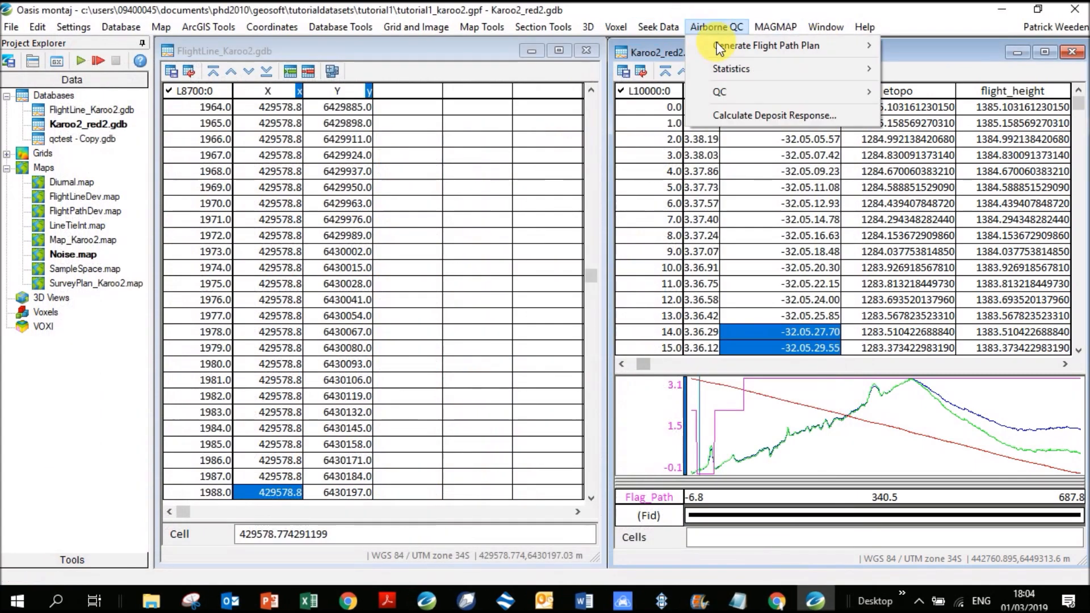
pyautogui.moveTo(738, 68)
pyautogui.click(952, 63)
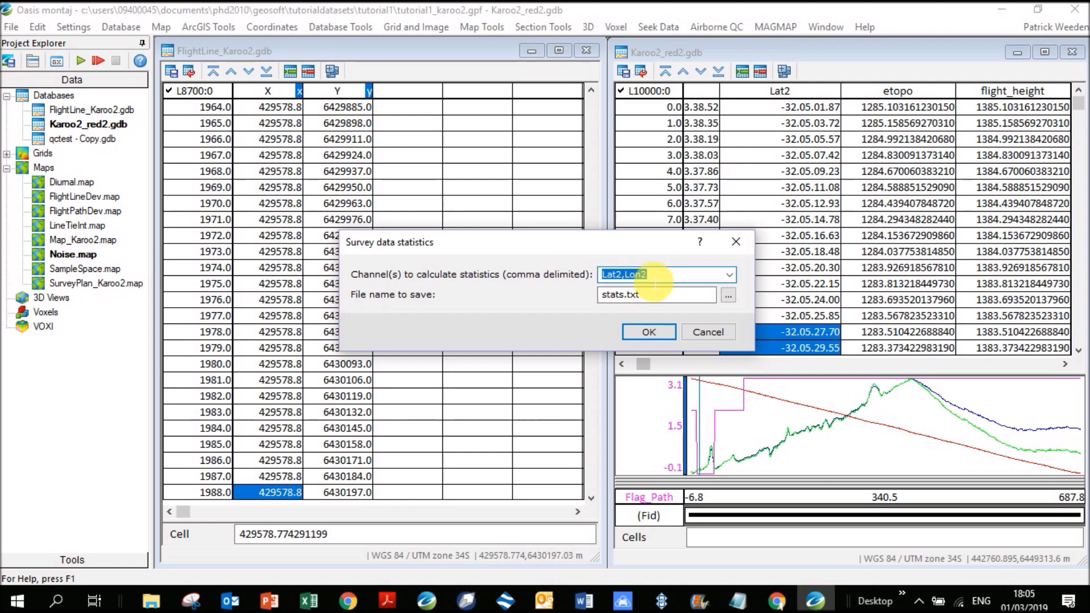
pyautogui.write('flight)')
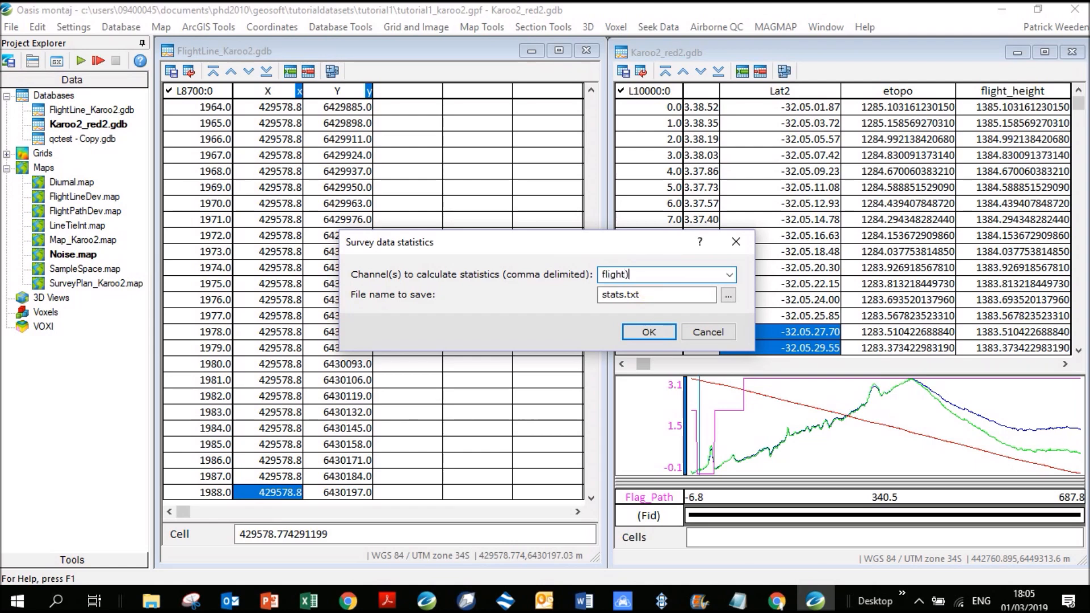
pyautogui.press('BackSpace')
pyautogui.write('_height')
pyautogui.click(660, 331)
pyautogui.click(533, 333)
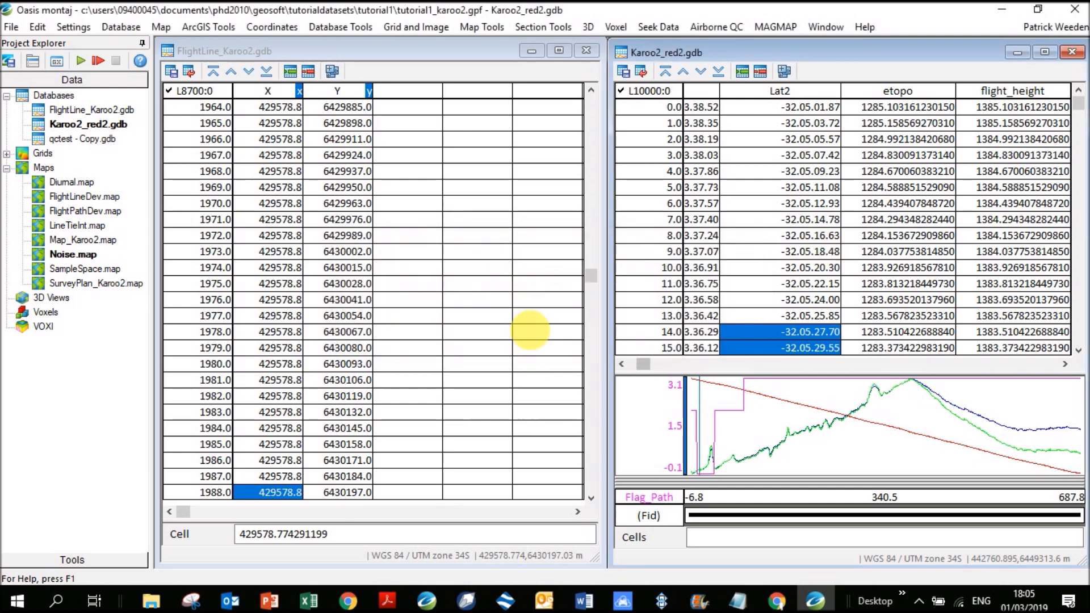
pyautogui.scroll(-14, 97, 207)
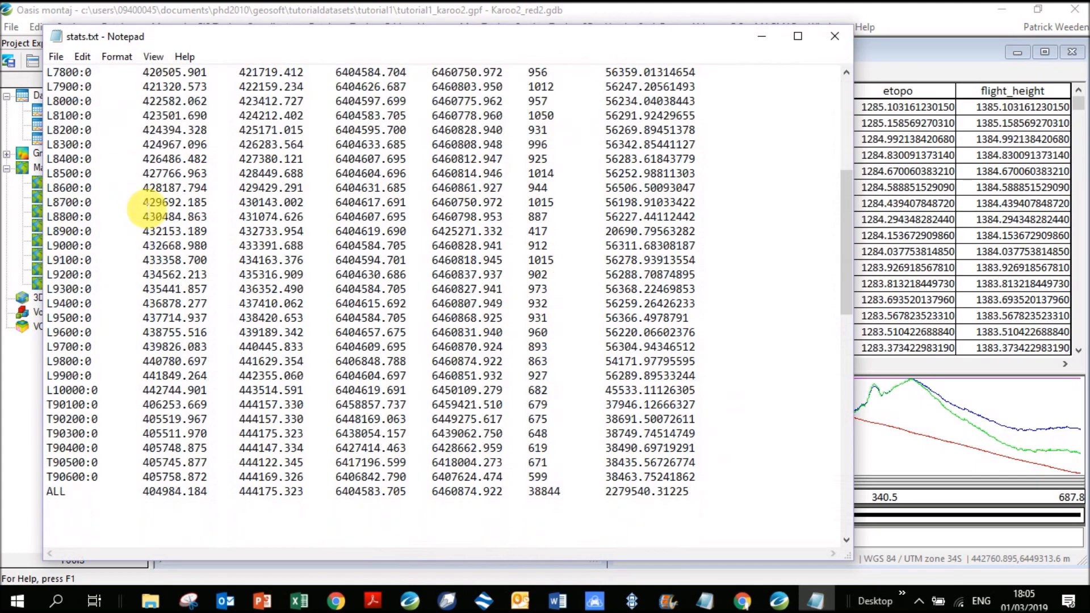
pyautogui.scroll(15, 162, 244)
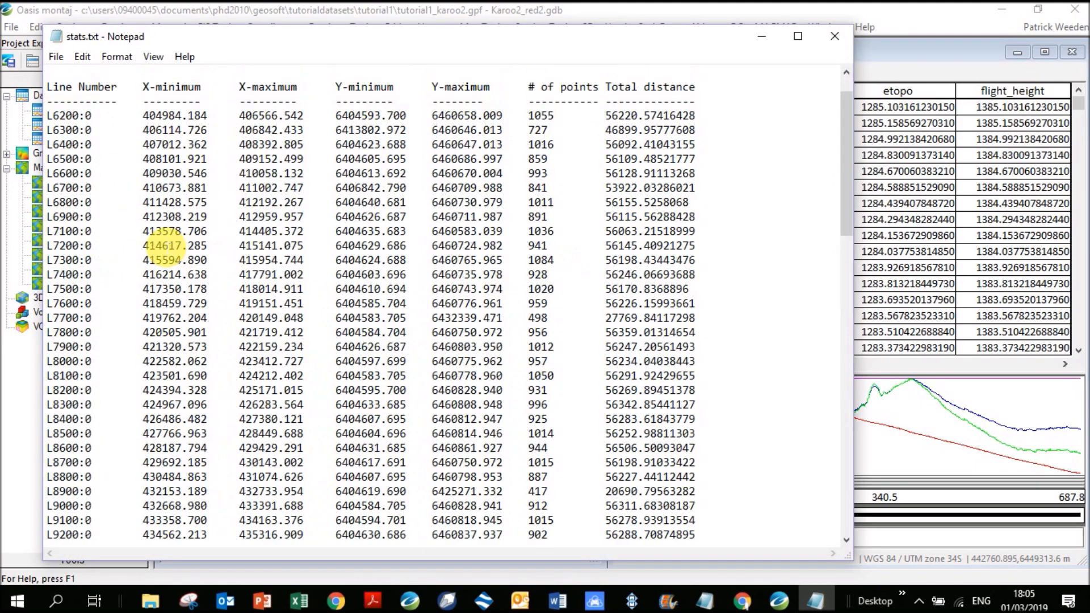
pyautogui.scroll(-16, 372, 252)
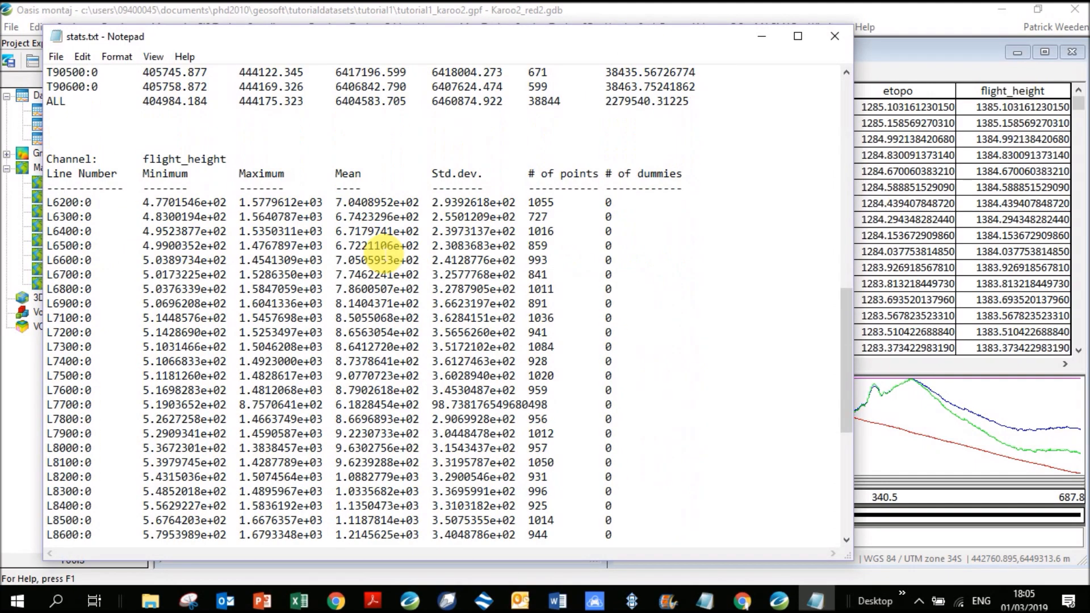
# Step: Review the per-line flight_height statistics in stats.txt down to the ALL row, and close the report
pyautogui.scroll(2, 336, 208)
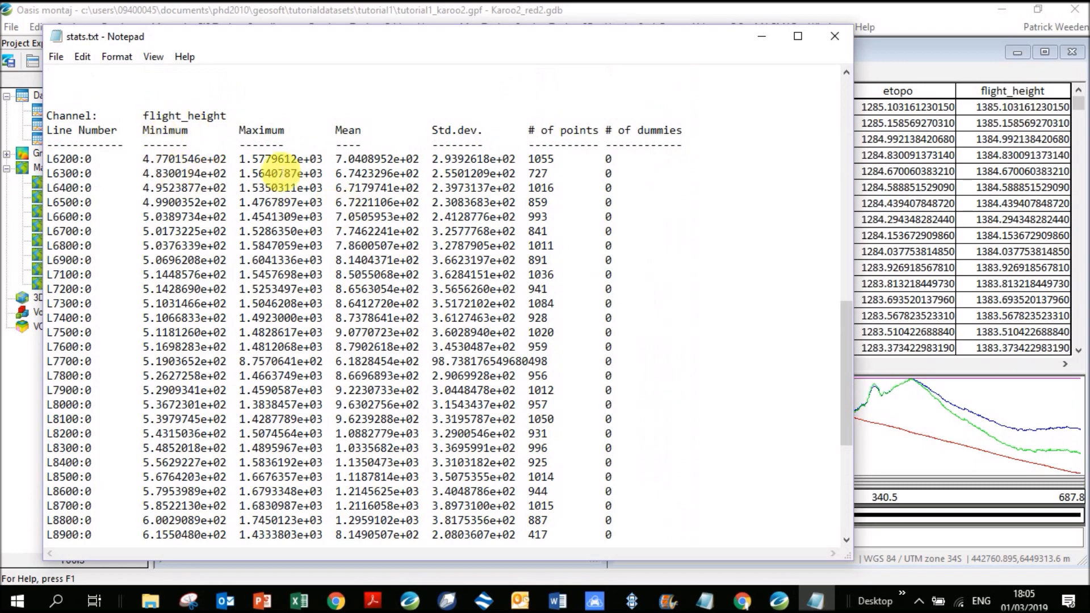
pyautogui.scroll(-7, 379, 190)
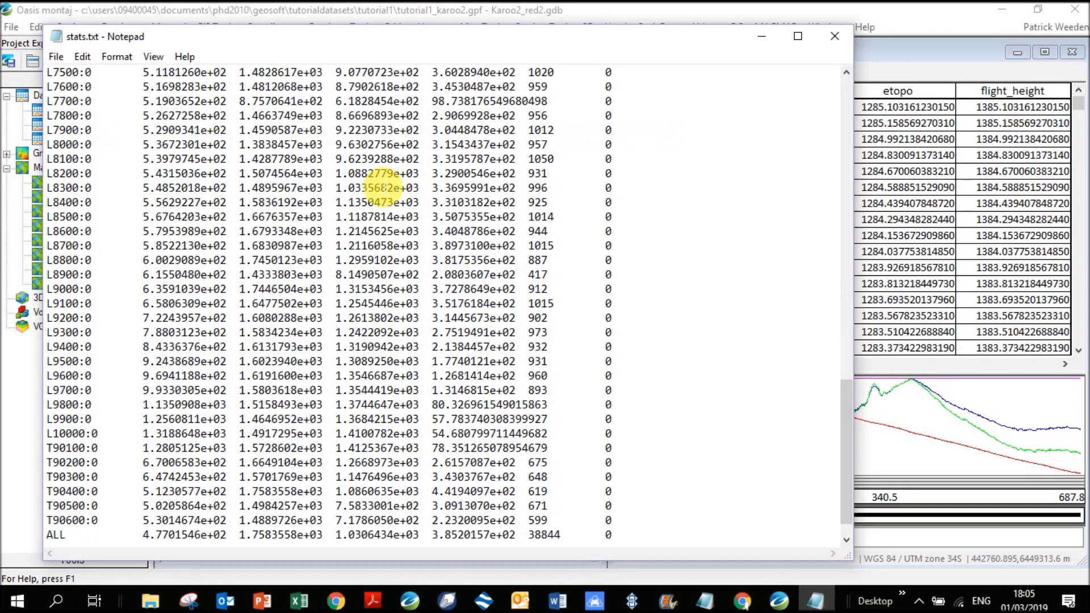
pyautogui.scroll(8, 379, 204)
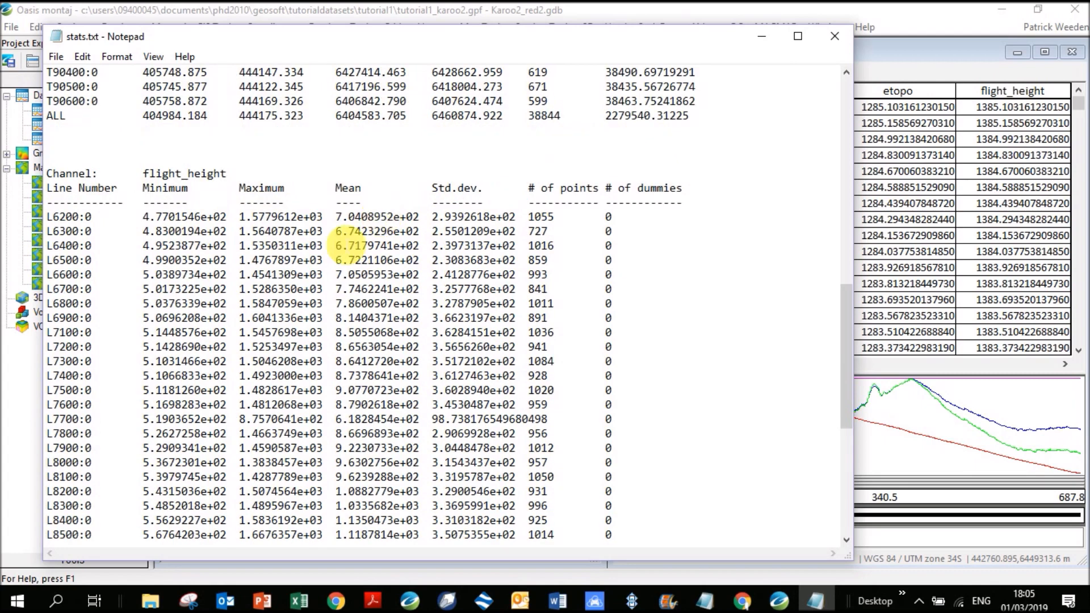
pyautogui.click(844, 35)
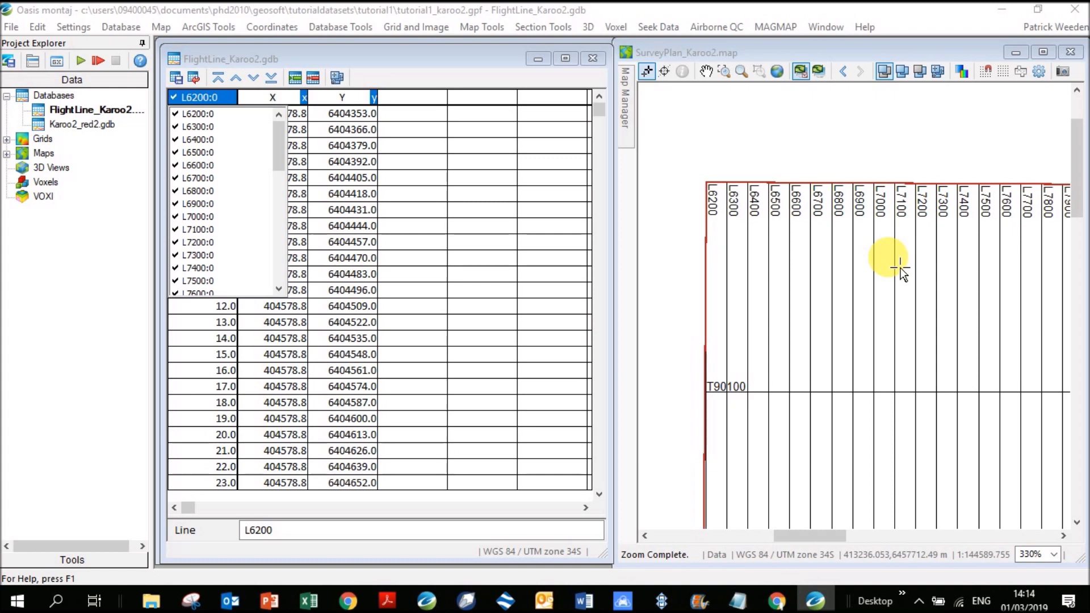
# Step: Arrange the FlightLine_Karoo2.gdb and Karoo2_red2.gdb databases side by side for comparison
pyautogui.moveTo(501, 54); pyautogui.dragTo(479, 89)
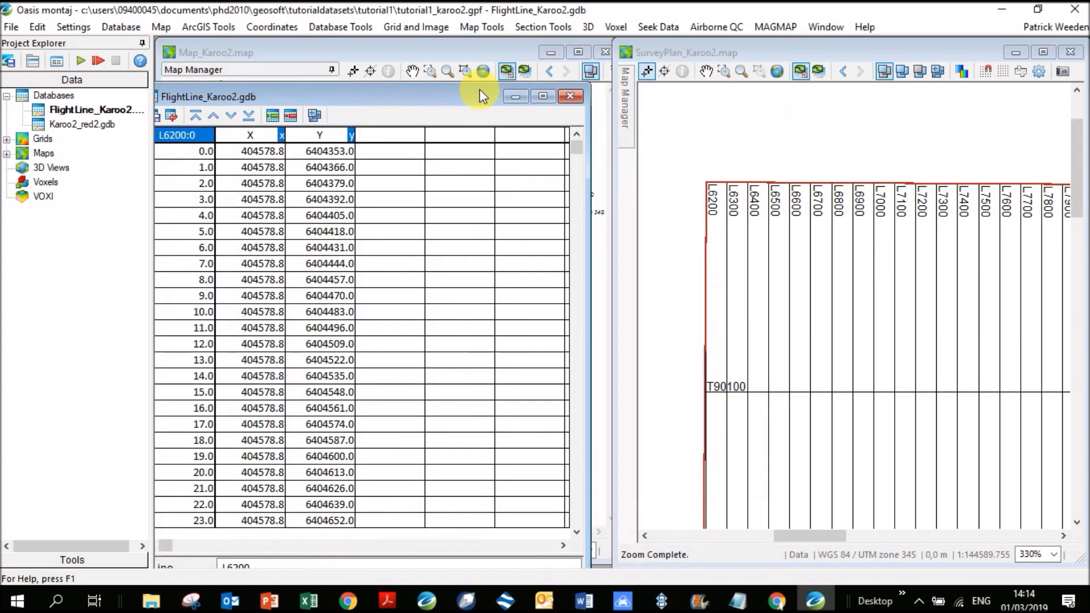
pyautogui.click(447, 53)
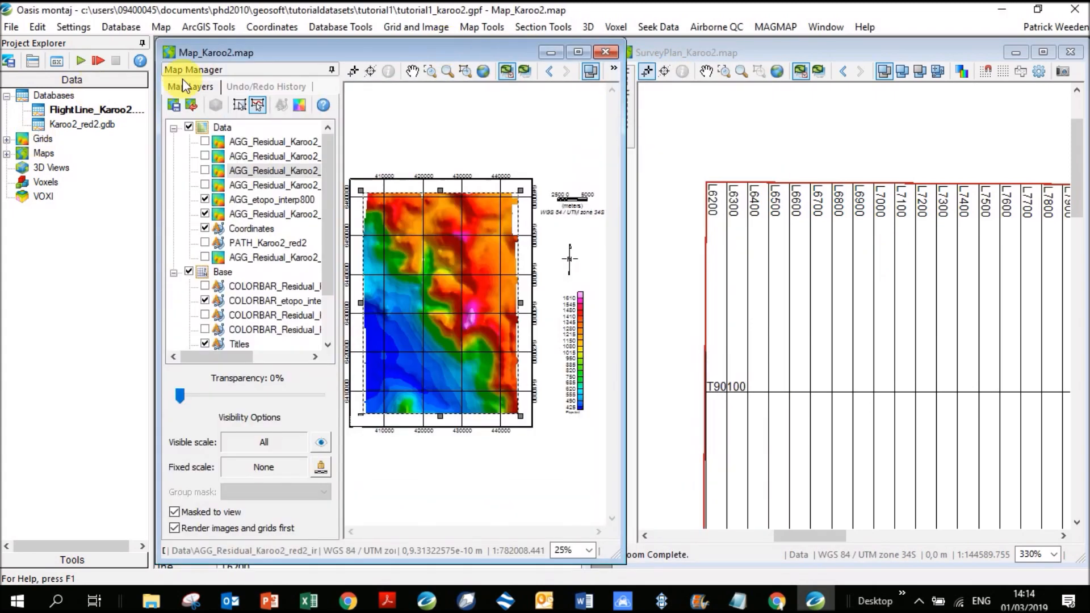
pyautogui.doubleClick(75, 108)
pyautogui.moveTo(314, 90); pyautogui.dragTo(342, 37)
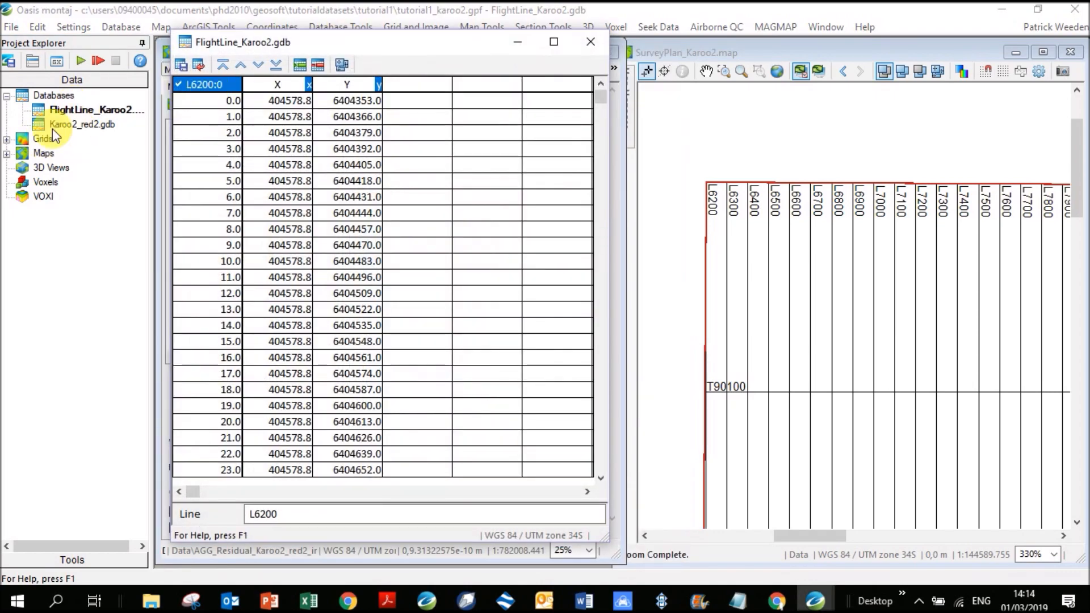
pyautogui.doubleClick(52, 129)
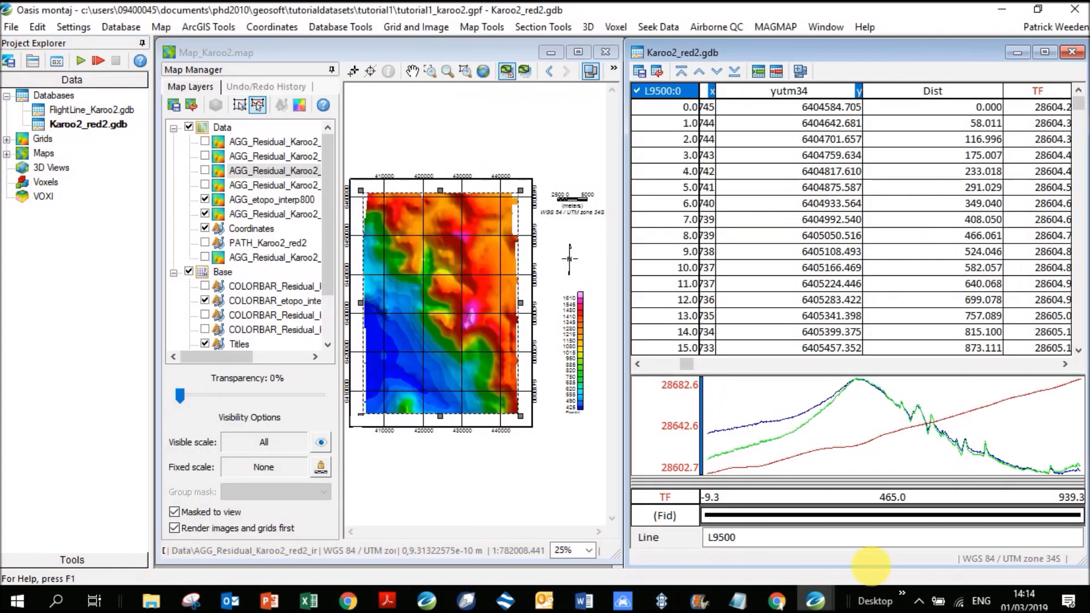
pyautogui.moveTo(815, 600)
pyautogui.click(891, 523)
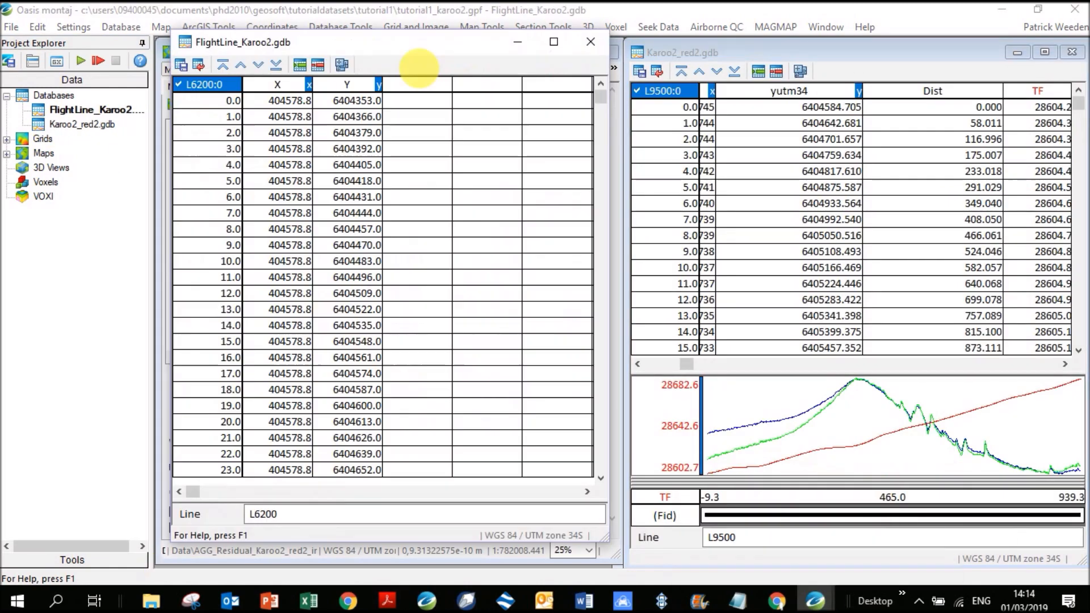
pyautogui.moveTo(420, 51); pyautogui.dragTo(177, 306)
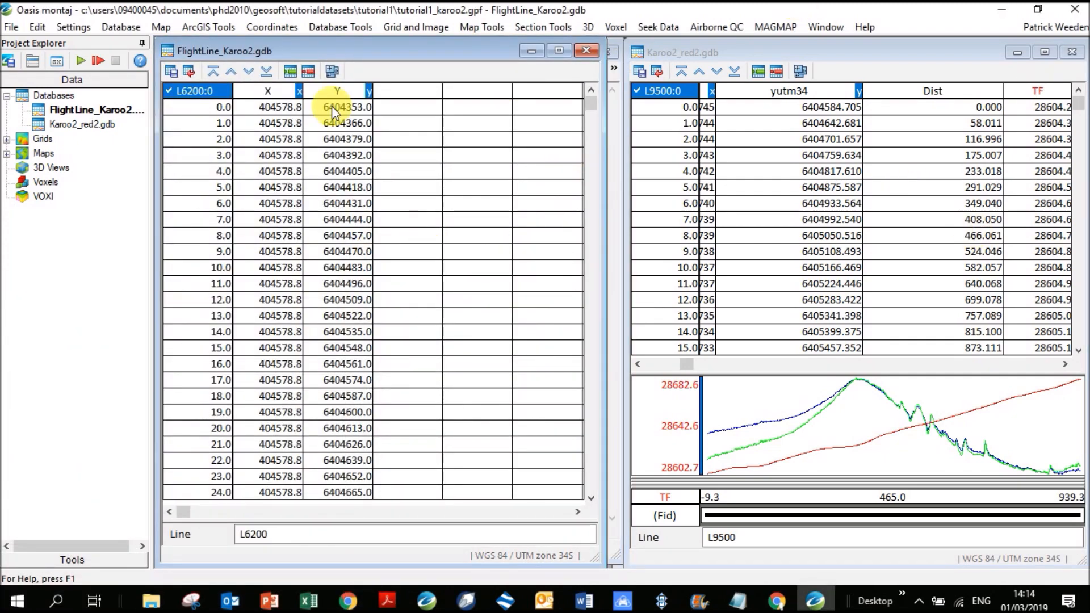
pyautogui.moveTo(624, 101); pyautogui.dragTo(613, 99)
# Step: Compare the flight and tie line lists of FlightLine_Karoo2.gdb and Karoo2_red2.gdb from first to last line
pyautogui.rightClick(202, 101)
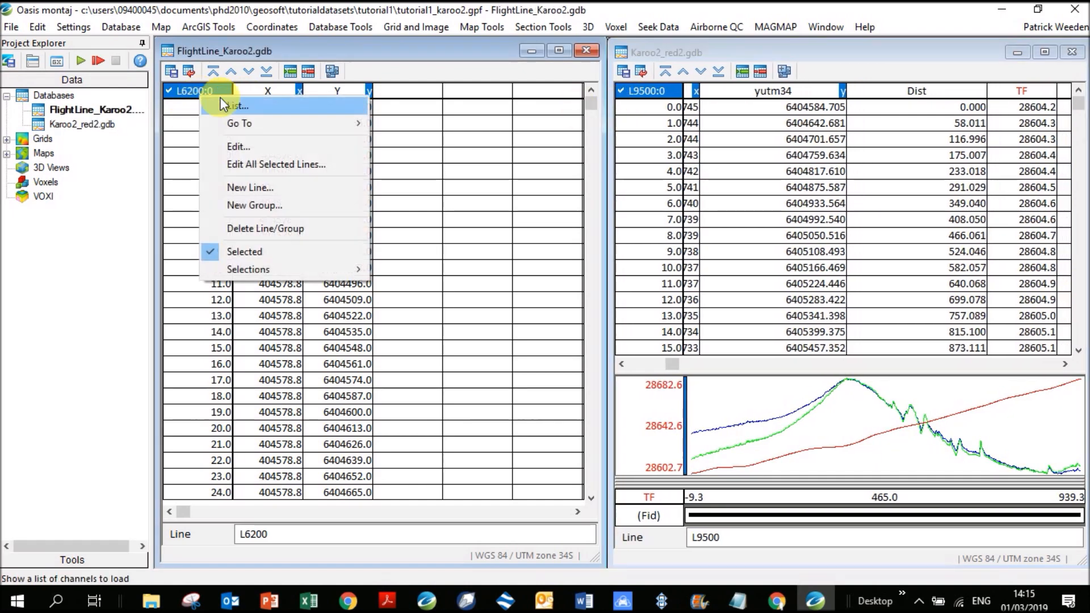
pyautogui.click(217, 104)
pyautogui.moveTo(273, 143); pyautogui.dragTo(256, 293)
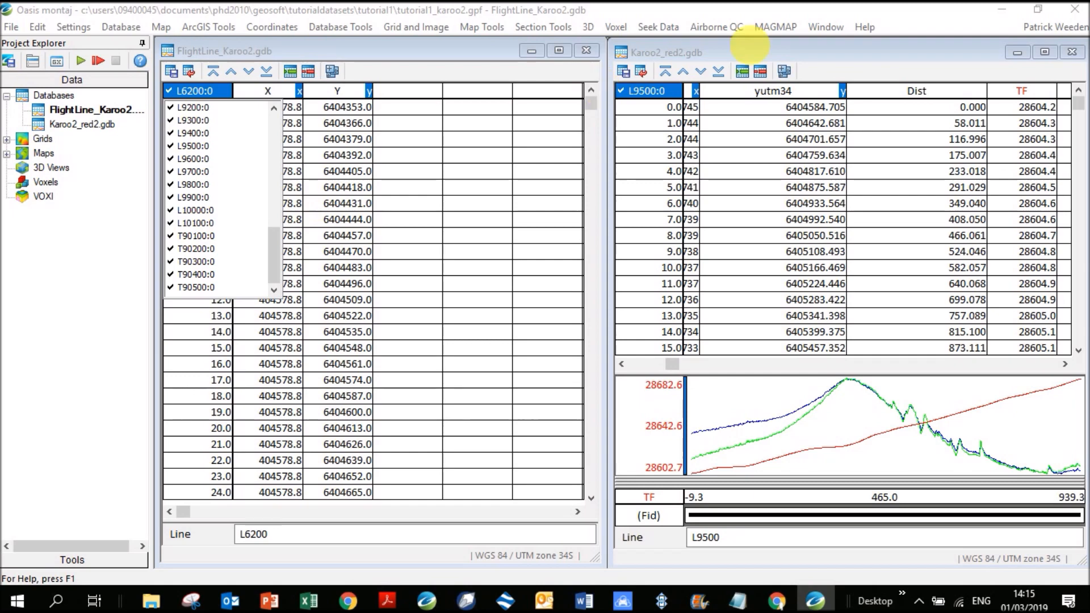
pyautogui.rightClick(657, 93)
pyautogui.click(683, 100)
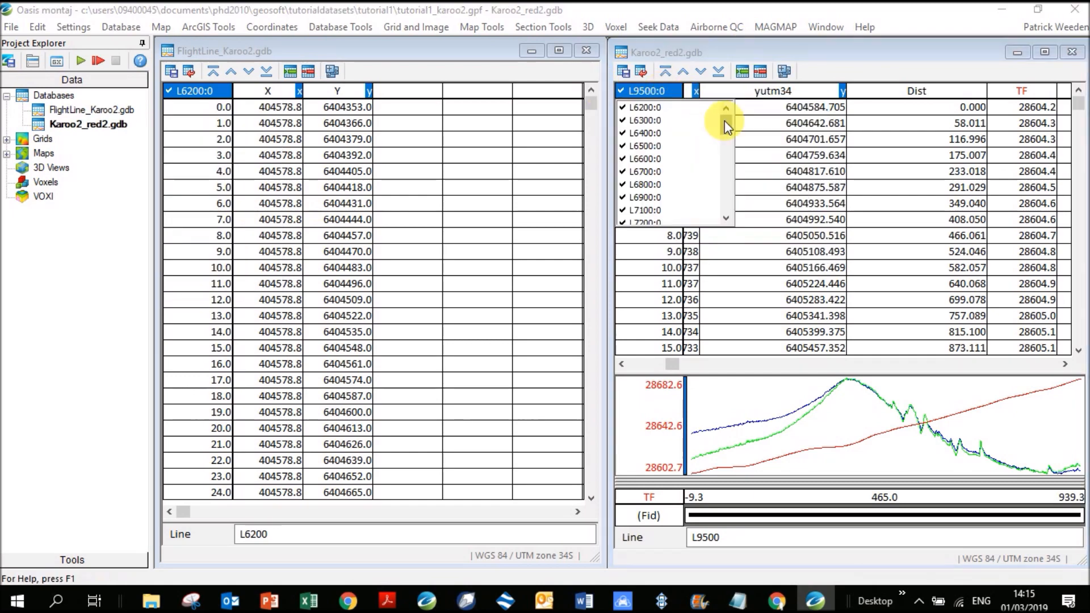
pyautogui.moveTo(724, 121); pyautogui.dragTo(719, 214)
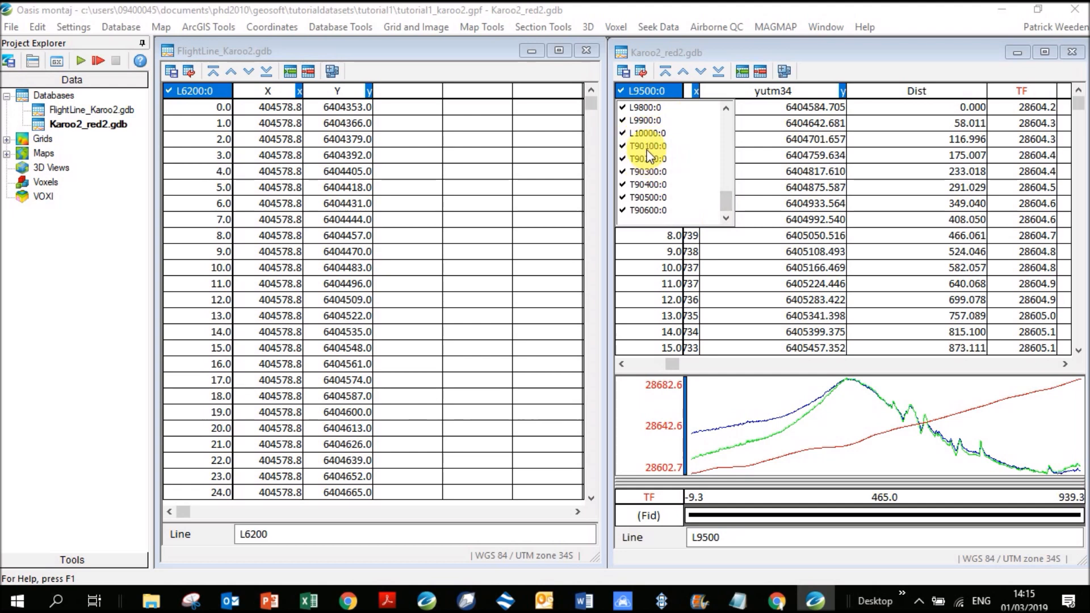
pyautogui.rightClick(185, 88)
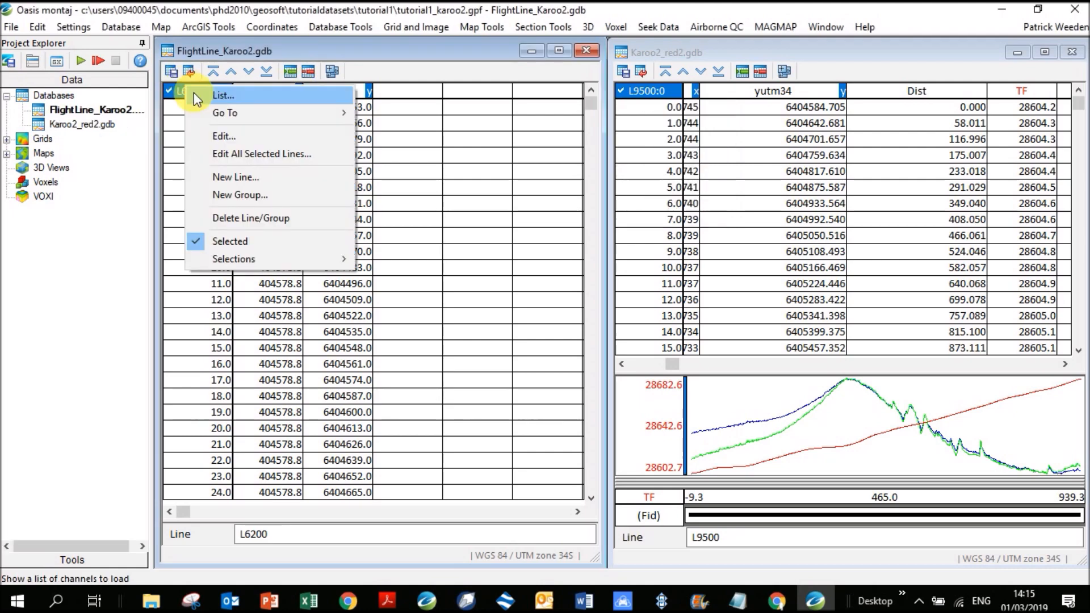
pyautogui.click(219, 94)
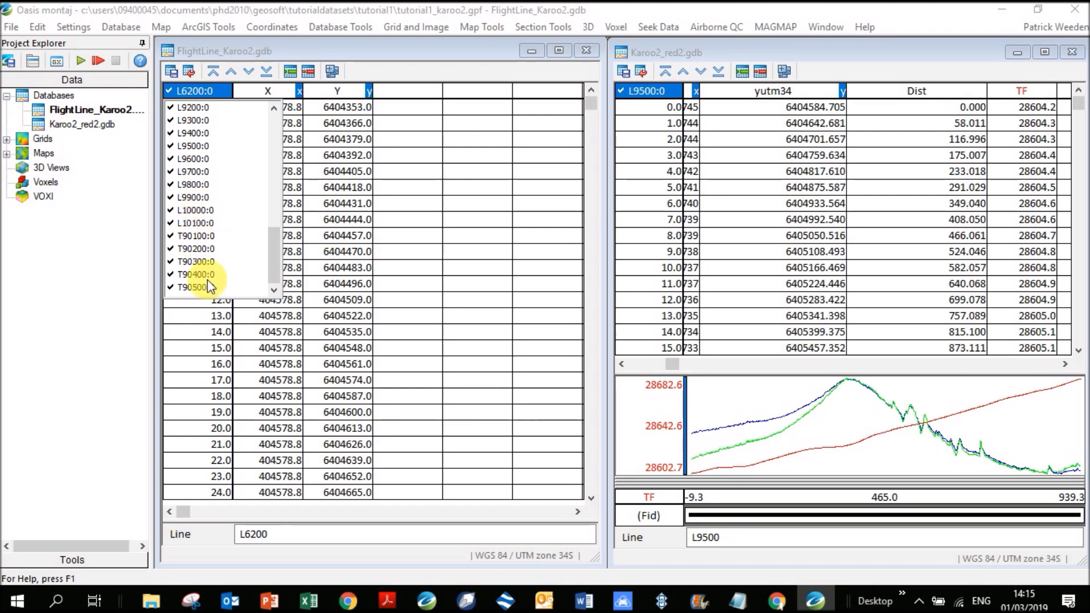
pyautogui.moveTo(279, 260); pyautogui.dragTo(280, 139)
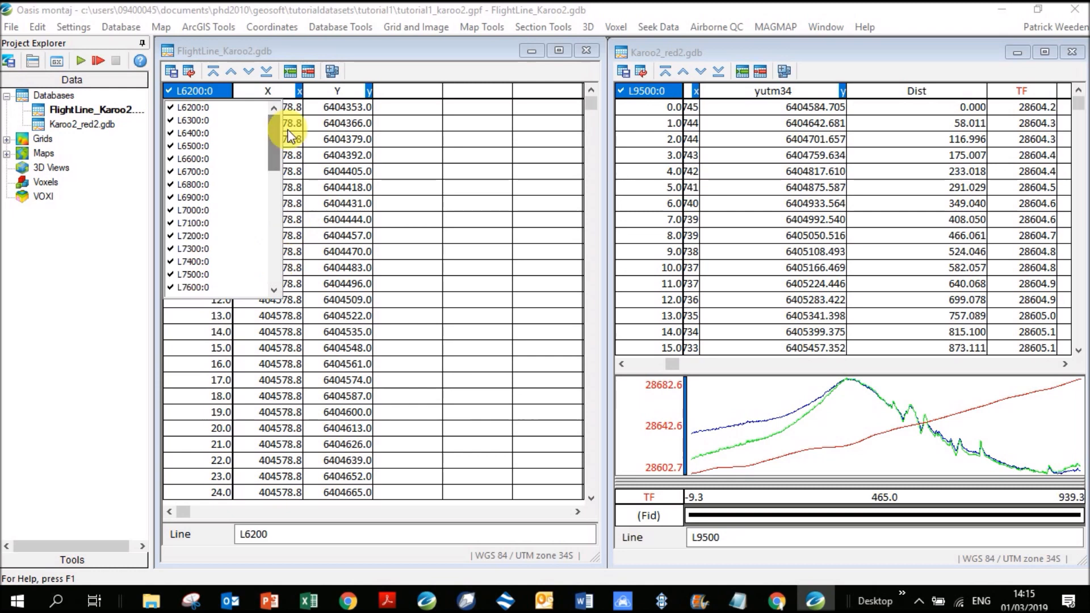
# Step: Bring Map_Karoo2.map forward and leave only the AGG_Residual grid directly below AGG_etopo_interp800 visible
pyautogui.click(7, 154)
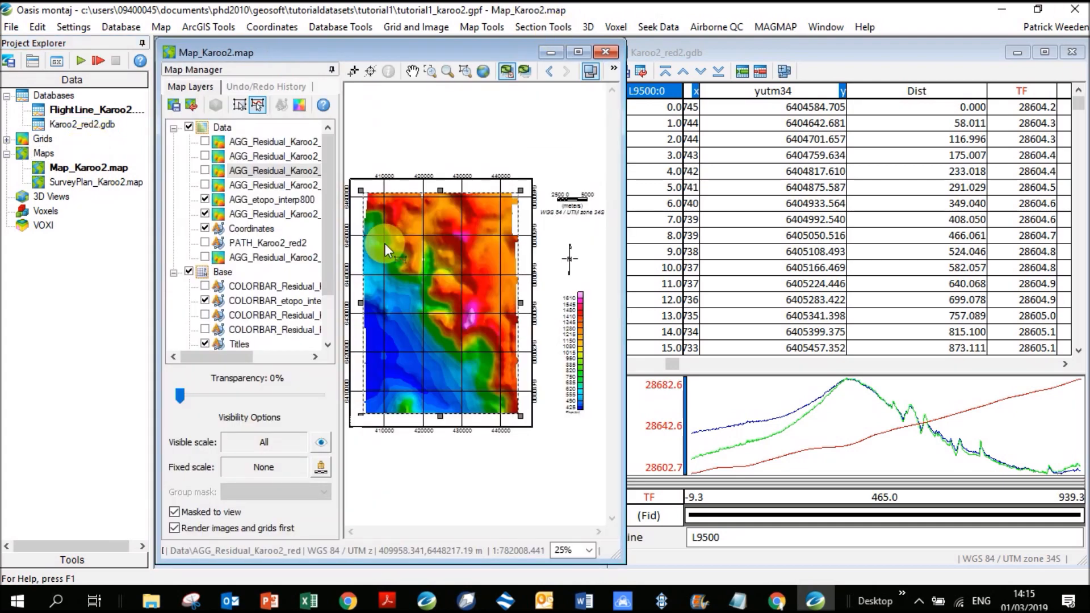
pyautogui.click(206, 172)
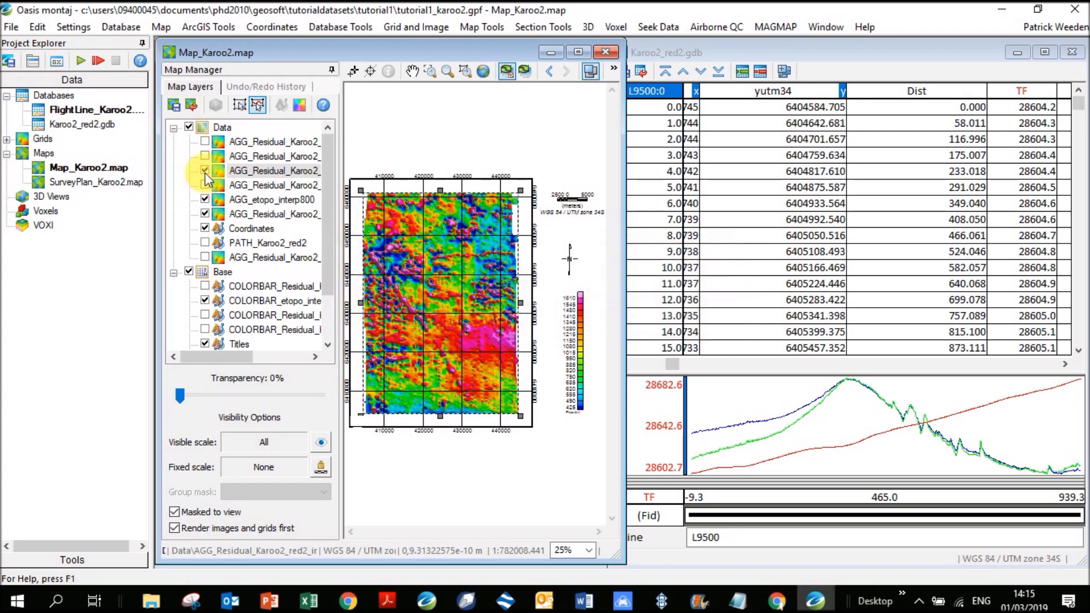
pyautogui.click(206, 185)
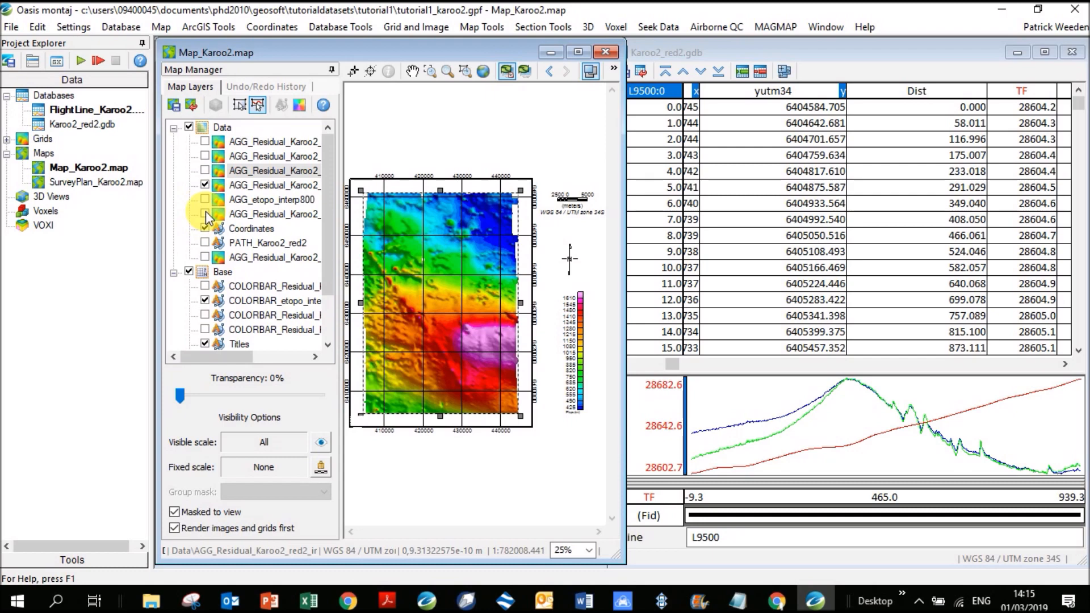
pyautogui.click(206, 214)
pyautogui.click(205, 185)
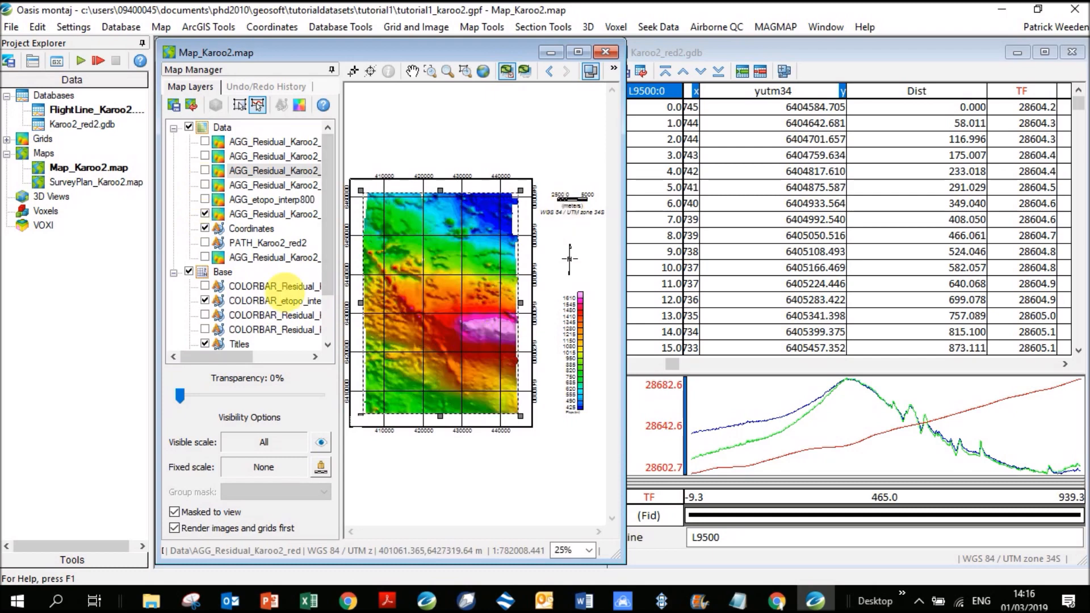
# Step: Replace the etopo colour bar with the last residual colour bar and show the PATH_Karoo2_red2 layer
pyautogui.click(205, 329)
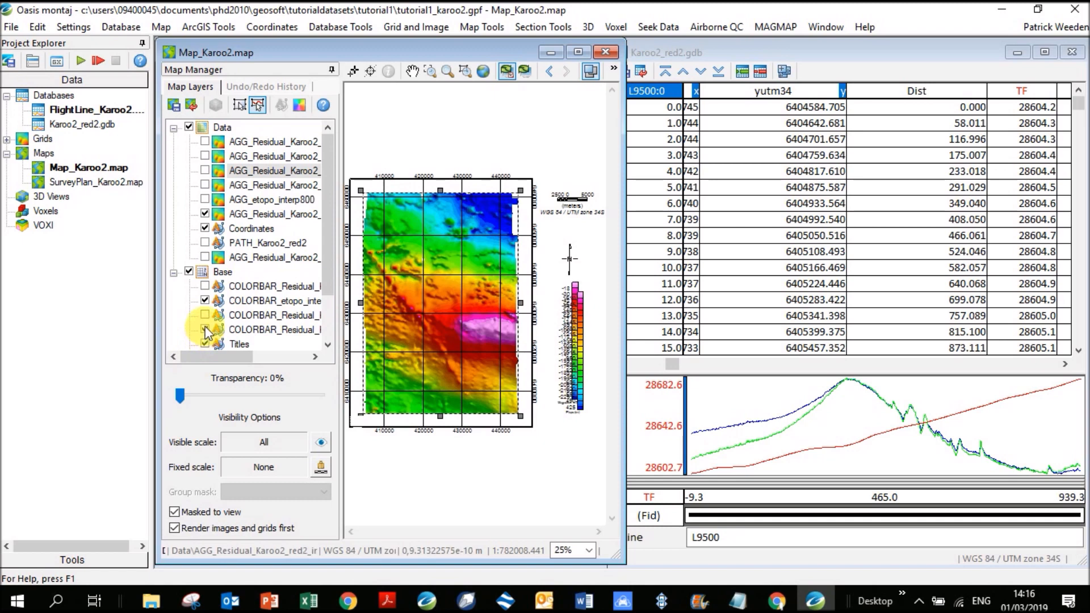
pyautogui.click(205, 301)
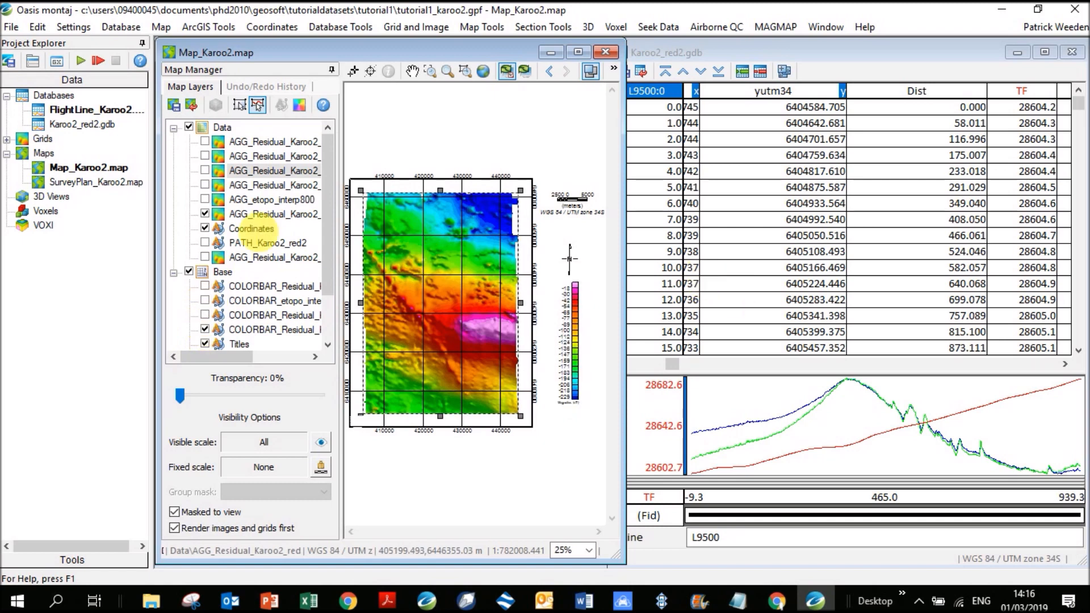
pyautogui.click(204, 243)
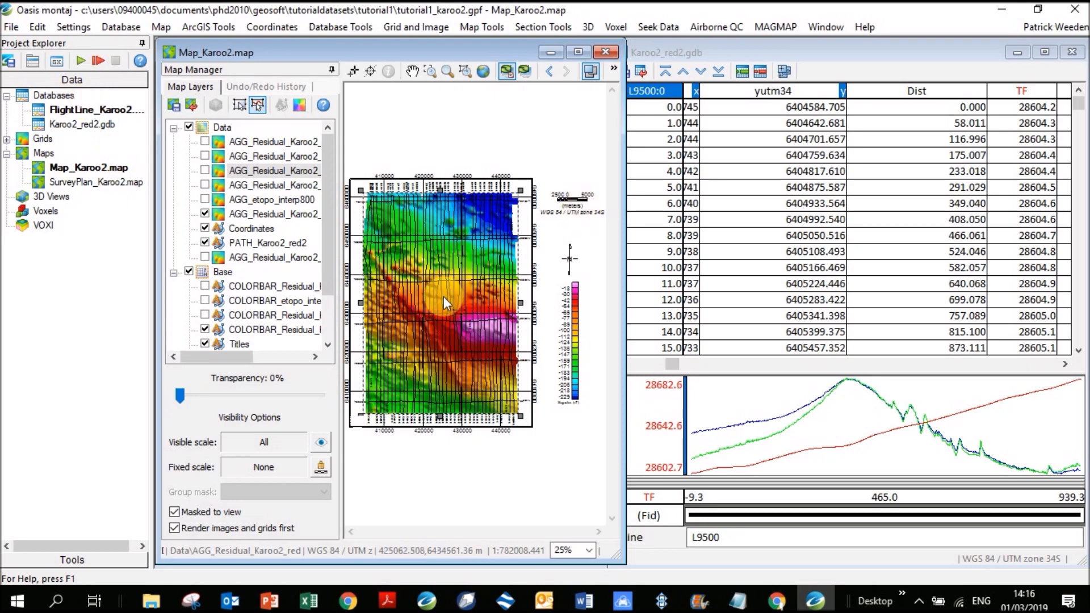
# Step: Plot the planned line path from FlightLine_Karoo2.gdb on Map_Karoo2.map with a red line colour
pyautogui.doubleClick(85, 111)
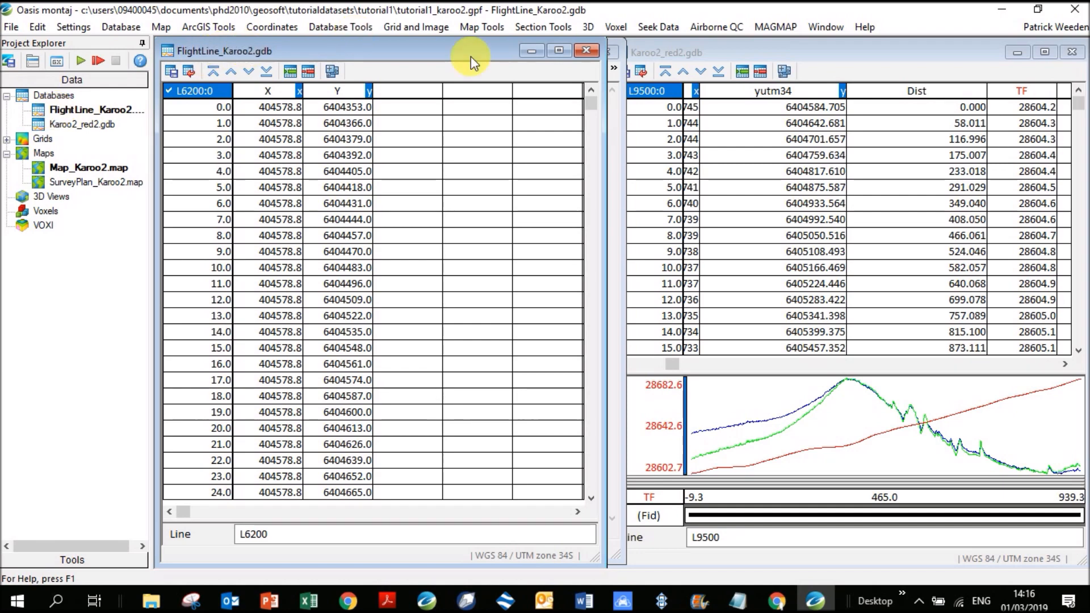
pyautogui.click(478, 28)
pyautogui.click(525, 185)
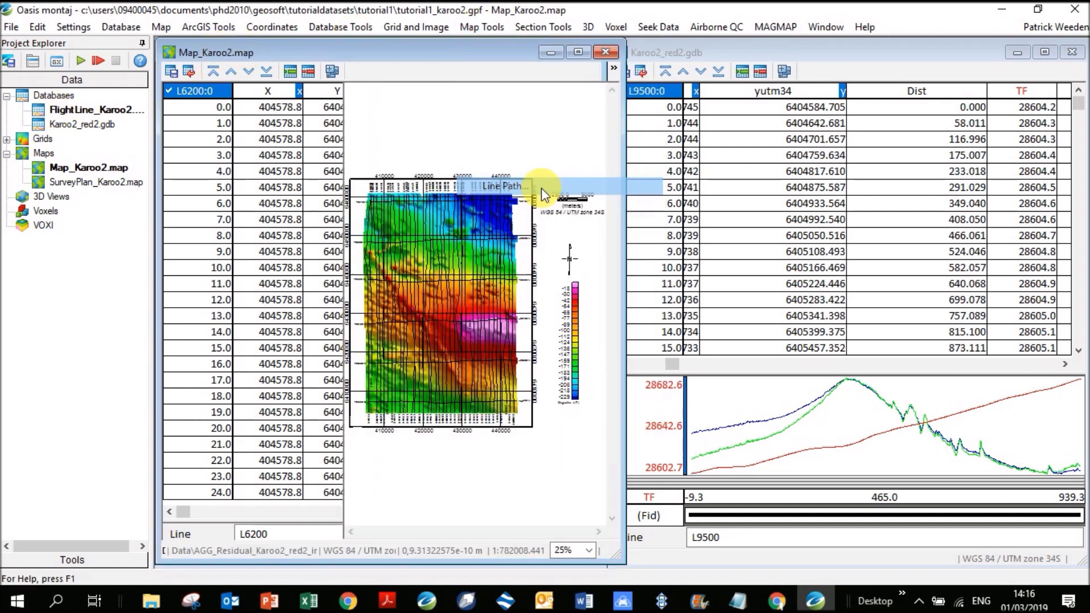
pyautogui.click(583, 169)
pyautogui.click(473, 227)
pyautogui.click(491, 406)
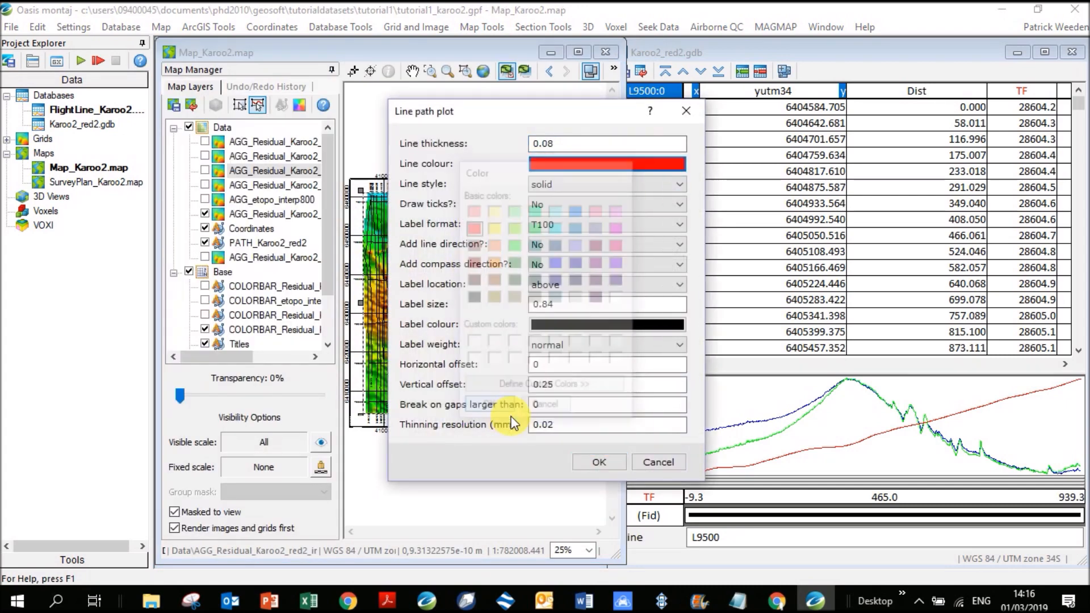
pyautogui.click(602, 464)
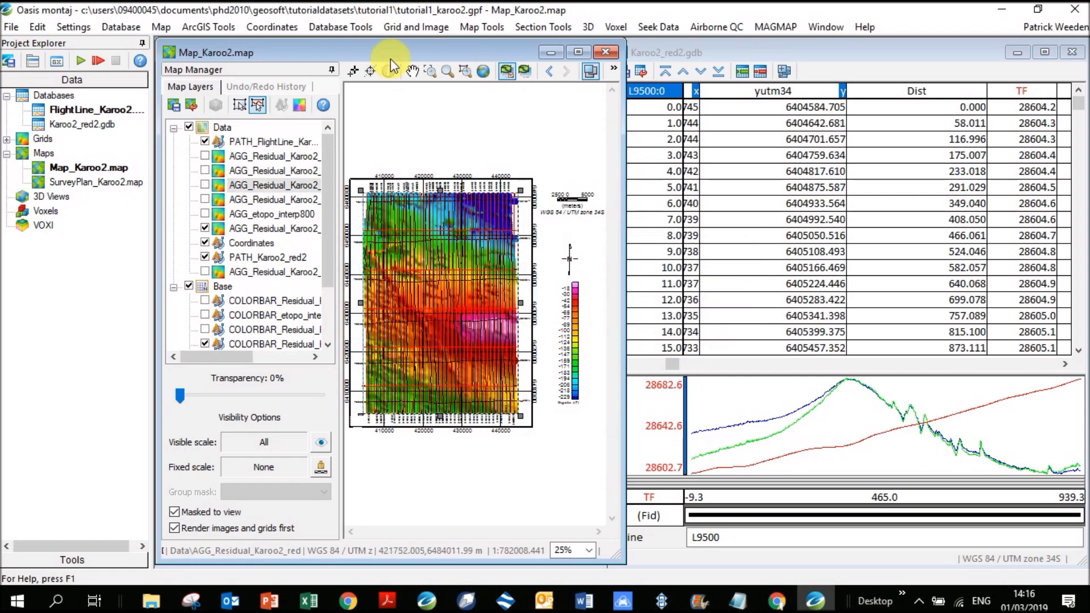
# Step: Maximize the map and replot the planned line path with label size 3 and red labels, overwriting the existing PATH_FlightLine_Karoo2 group
pyautogui.click(578, 52)
pyautogui.click(422, 45)
pyautogui.moveTo(343, 191)
pyautogui.mouseDown()
pyautogui.moveTo(428, 238)
pyautogui.moveTo(476, 246)
pyautogui.mouseUp()
pyautogui.click(409, 222)
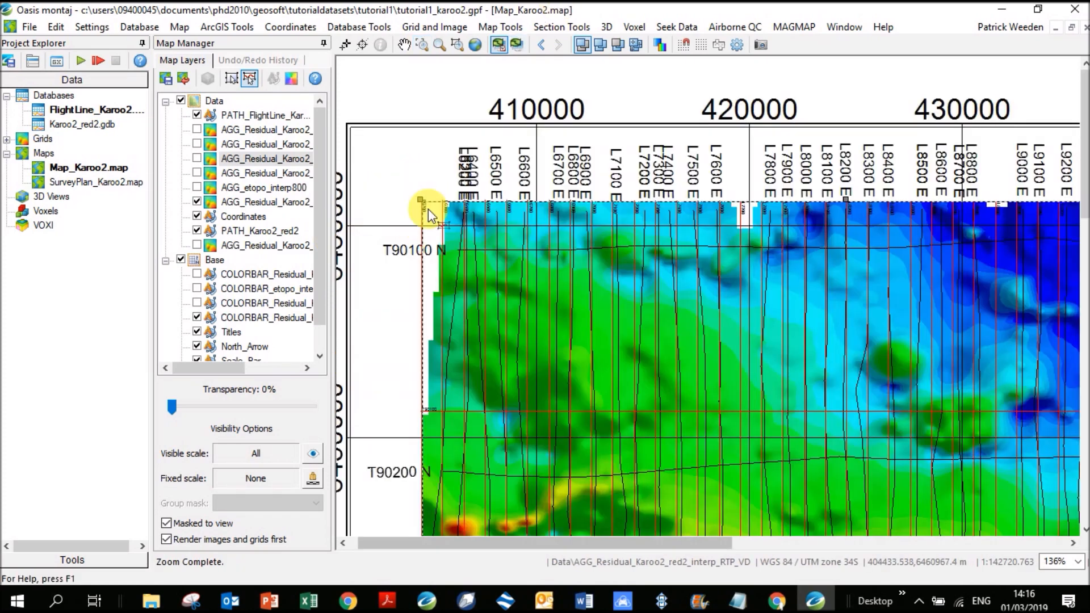
pyautogui.click(499, 27)
pyautogui.click(549, 191)
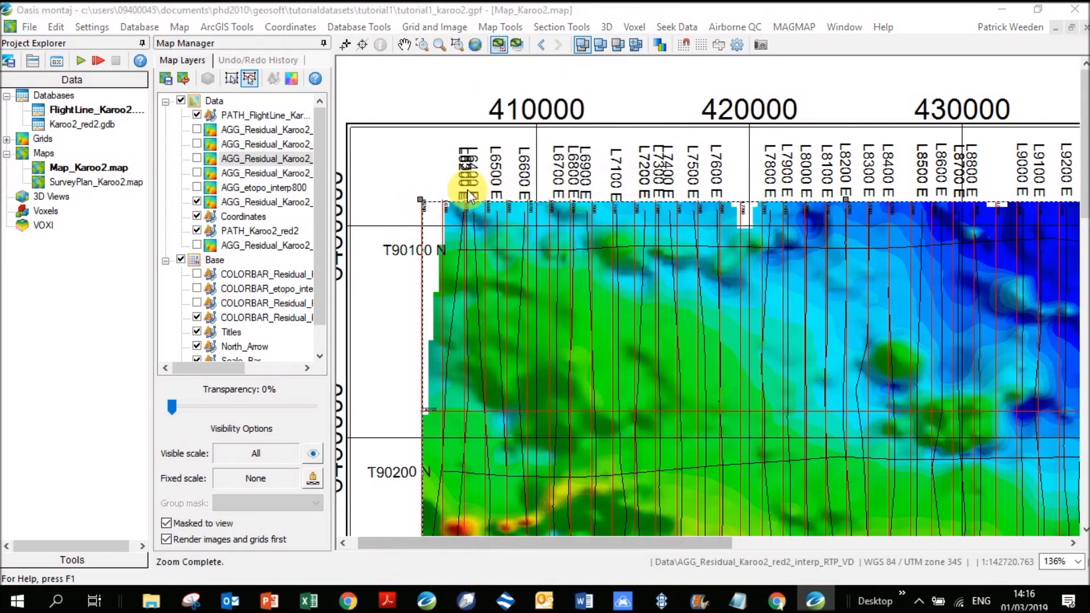
pyautogui.click(618, 304)
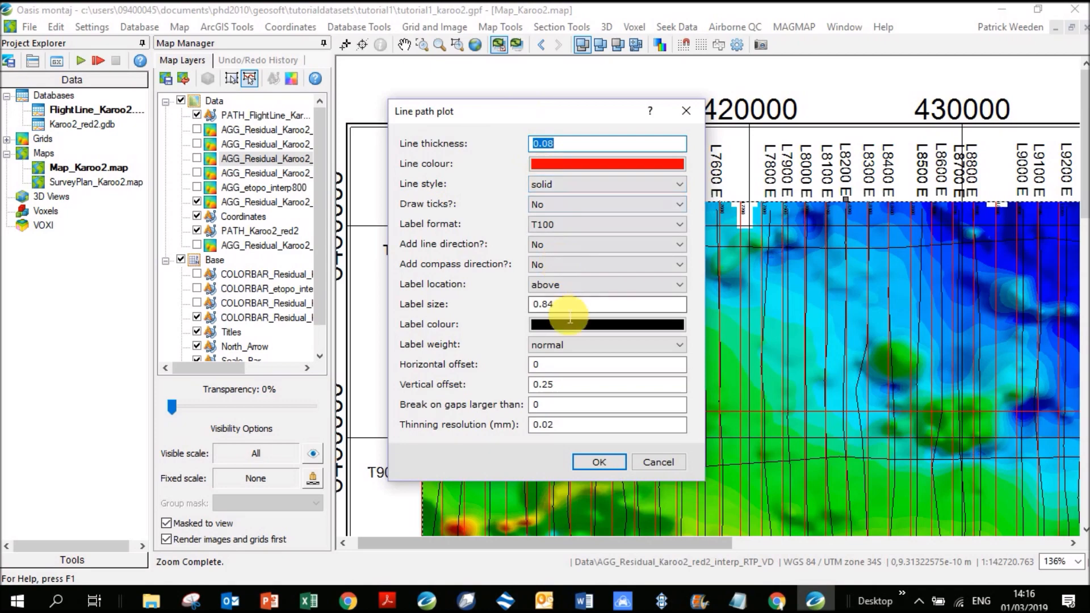
pyautogui.write('3')
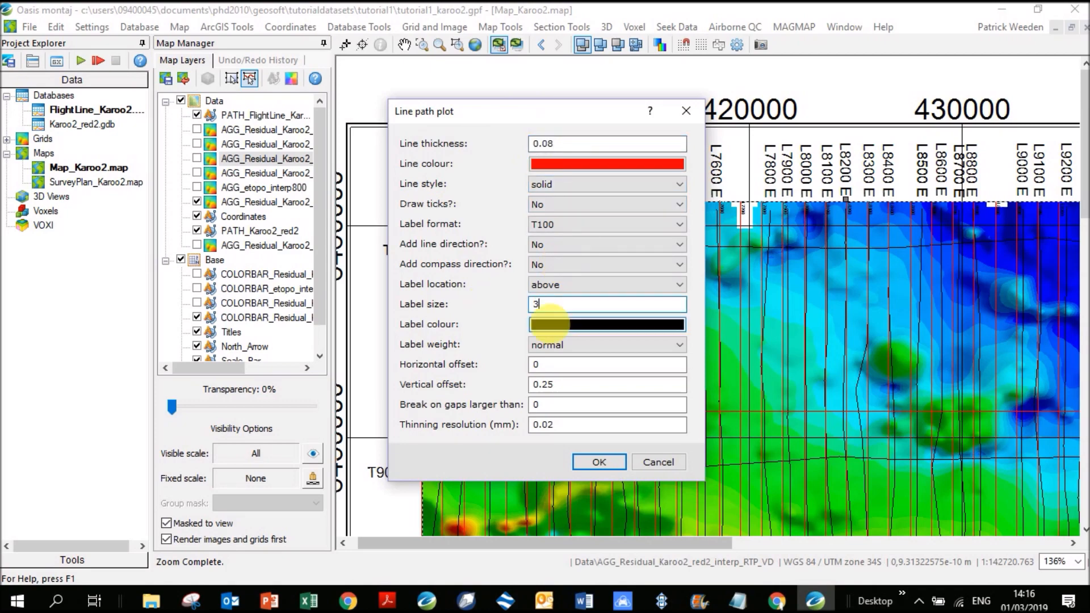
pyautogui.click(560, 329)
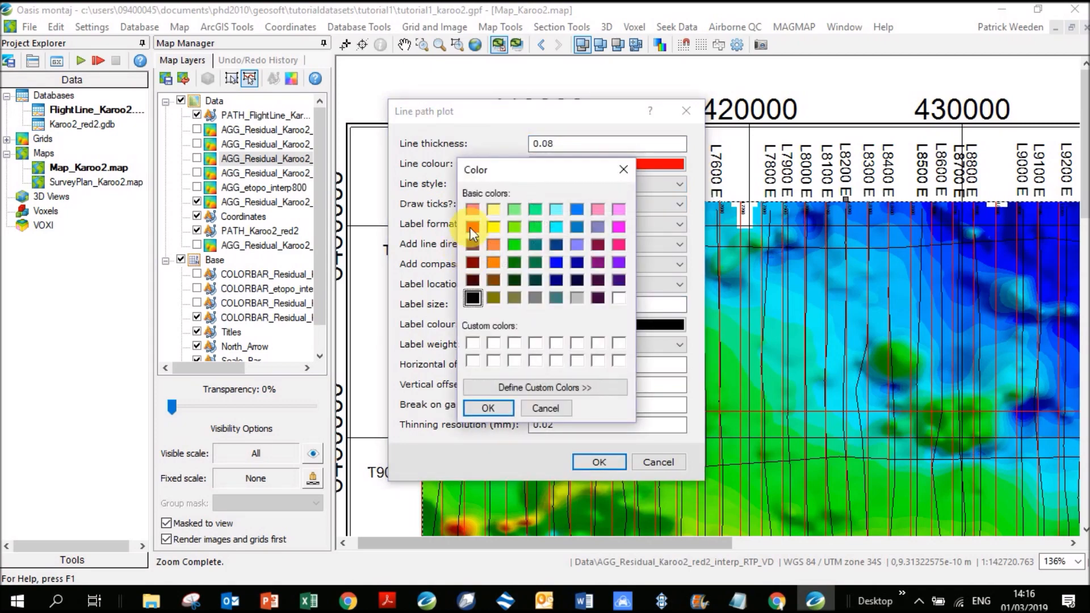
pyautogui.click(501, 409)
pyautogui.click(603, 459)
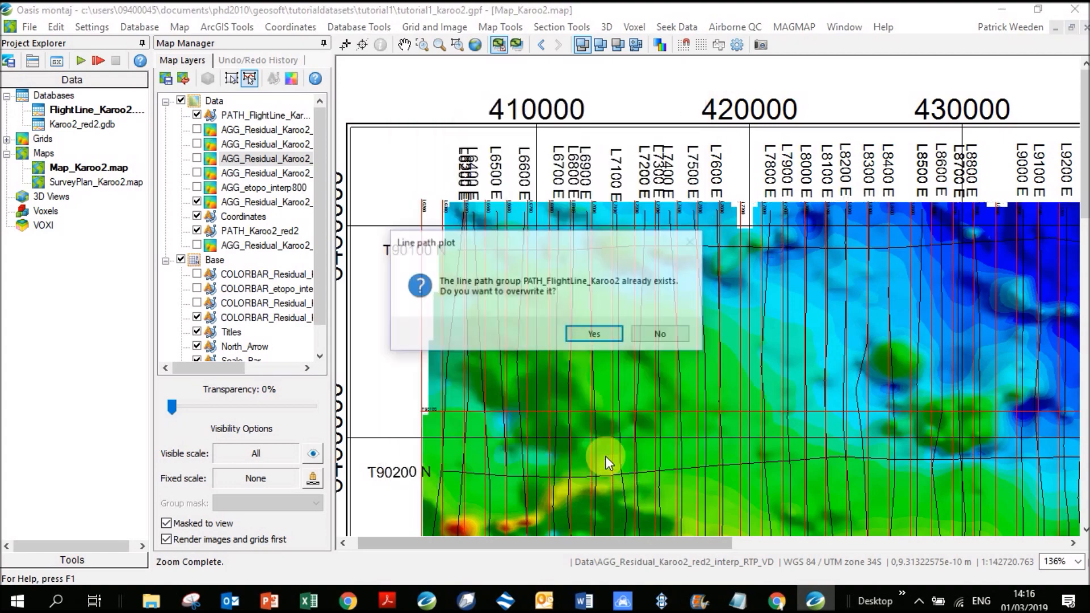
pyautogui.click(594, 338)
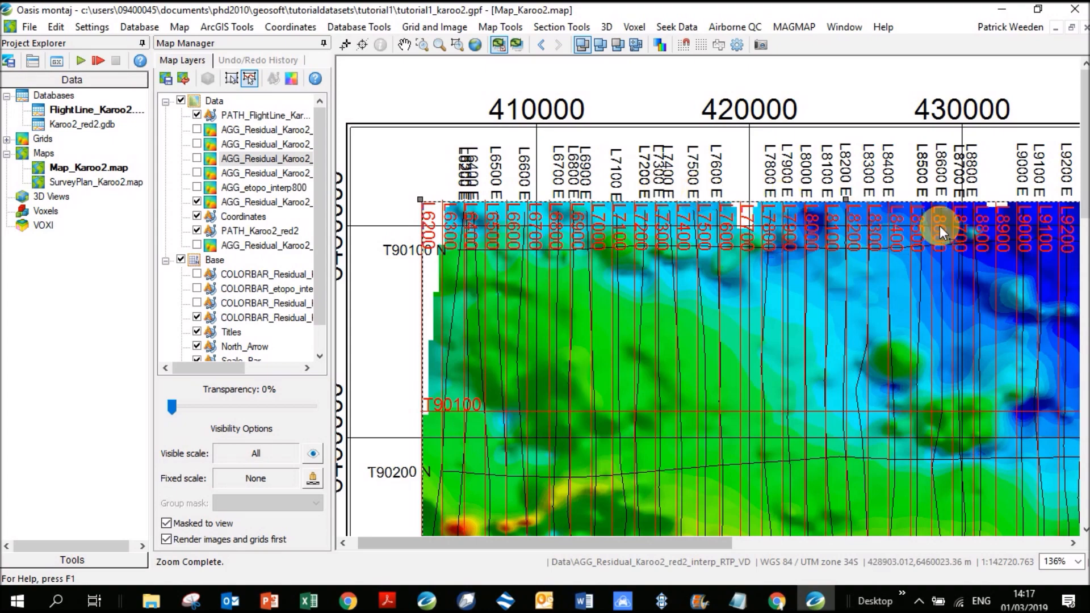
# Step: Consult the help page on the Altitude Deviation QC options for Karoo2_red2.gdb, and close the tool without running it
pyautogui.click(725, 29)
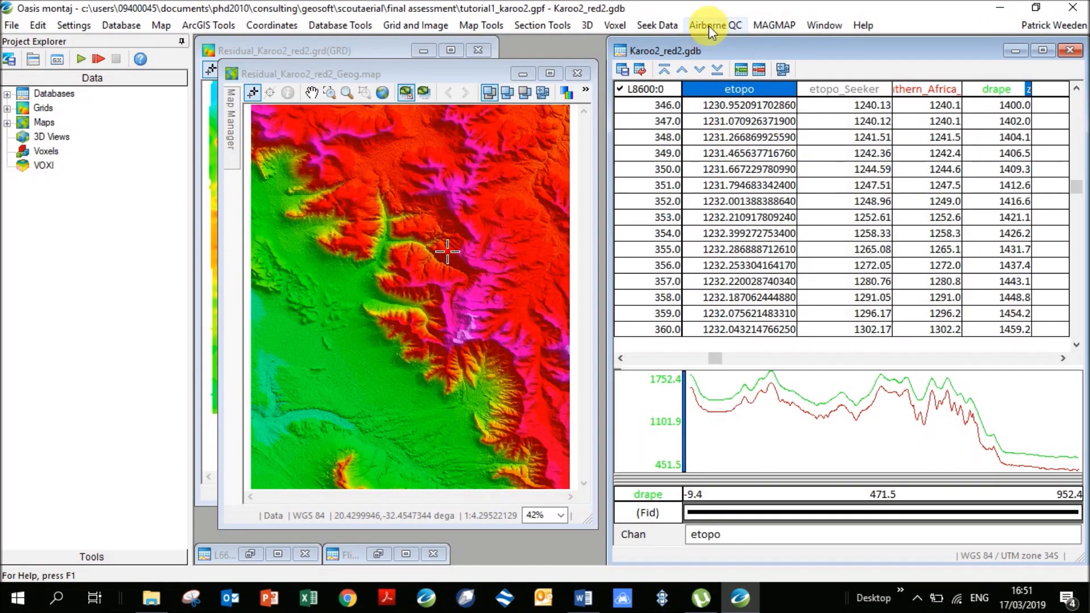
pyautogui.click(709, 27)
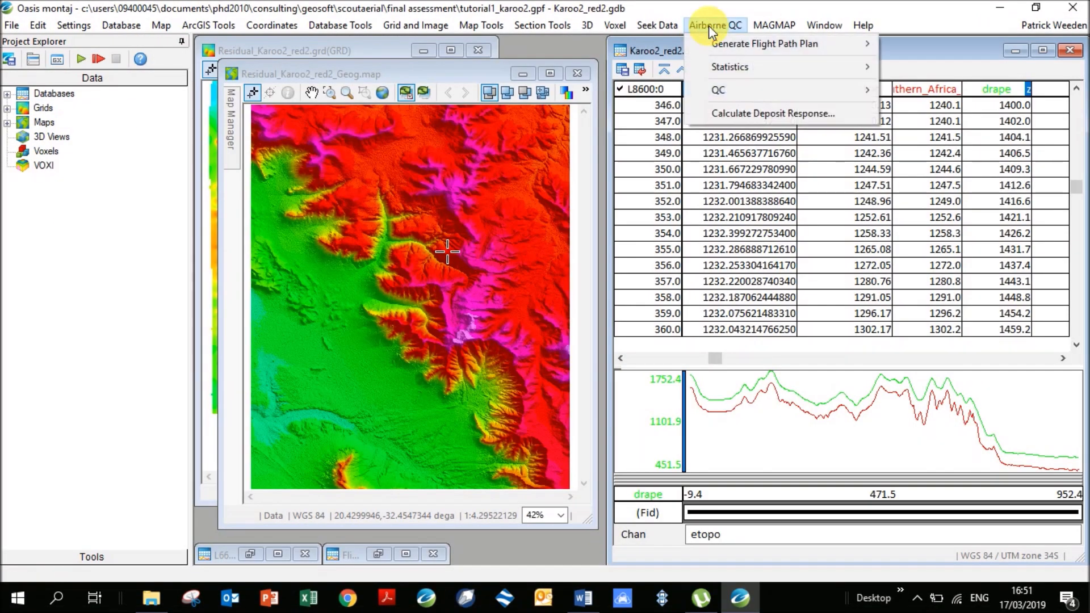
pyautogui.moveTo(718, 88)
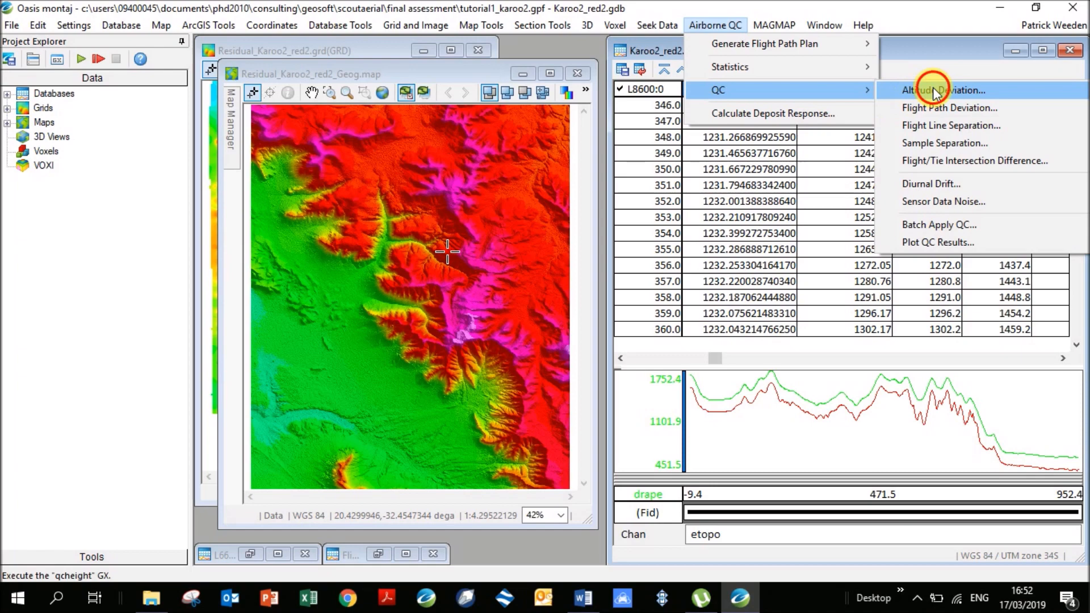
pyautogui.click(913, 92)
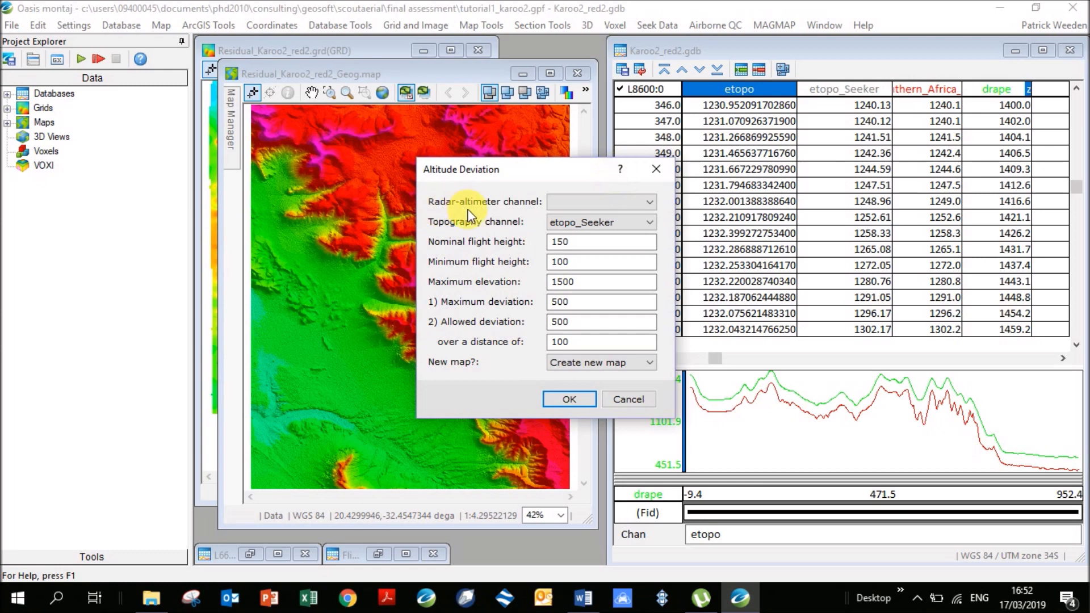
pyautogui.click(618, 170)
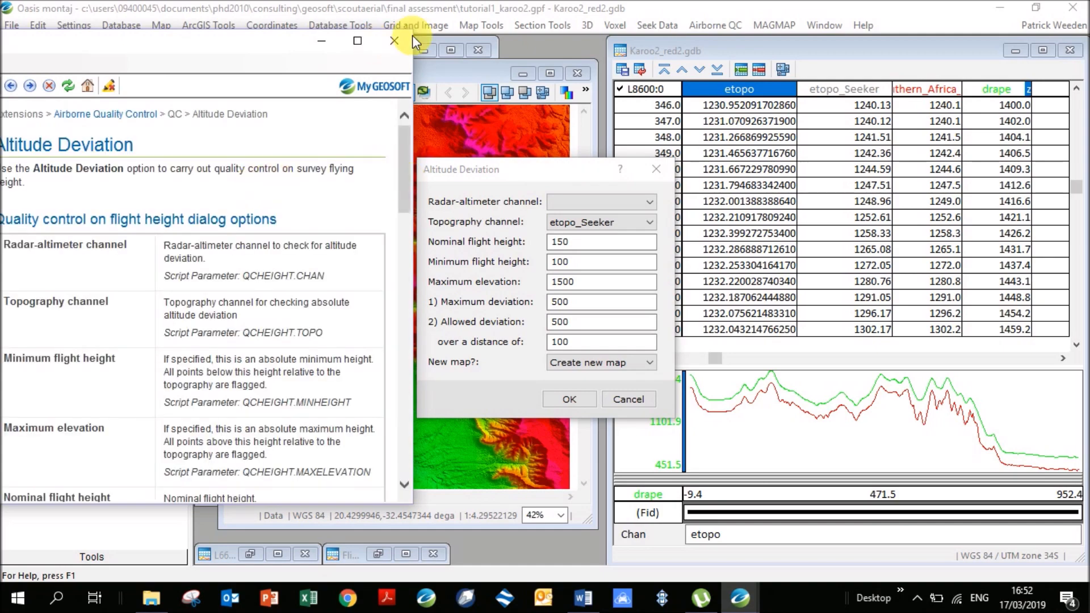
pyautogui.click(395, 42)
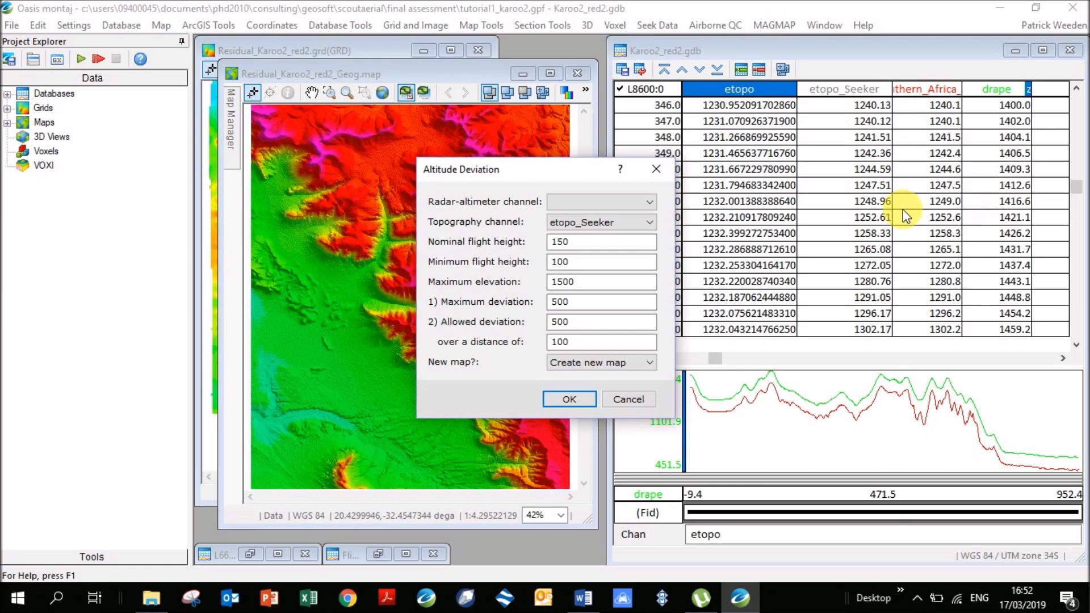
pyautogui.click(636, 399)
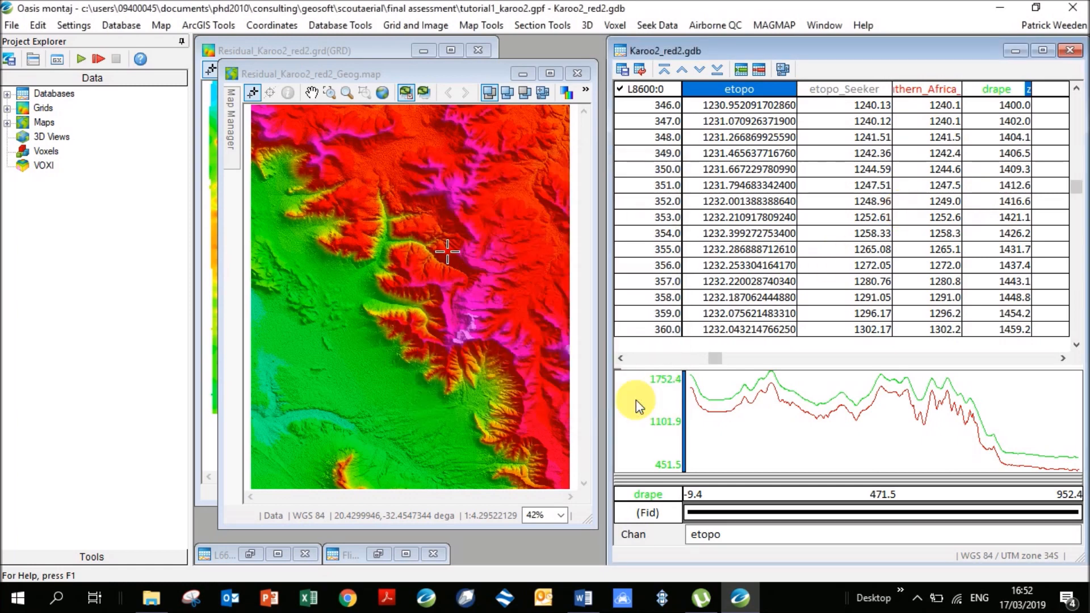
# Step: Create a RadarAlt channel in Karoo2_red2.gdb with channel math, C0 = C1 - C2, subtracting etopo_Seeker from drape
pyautogui.click(1063, 358)
pyautogui.click(1062, 358)
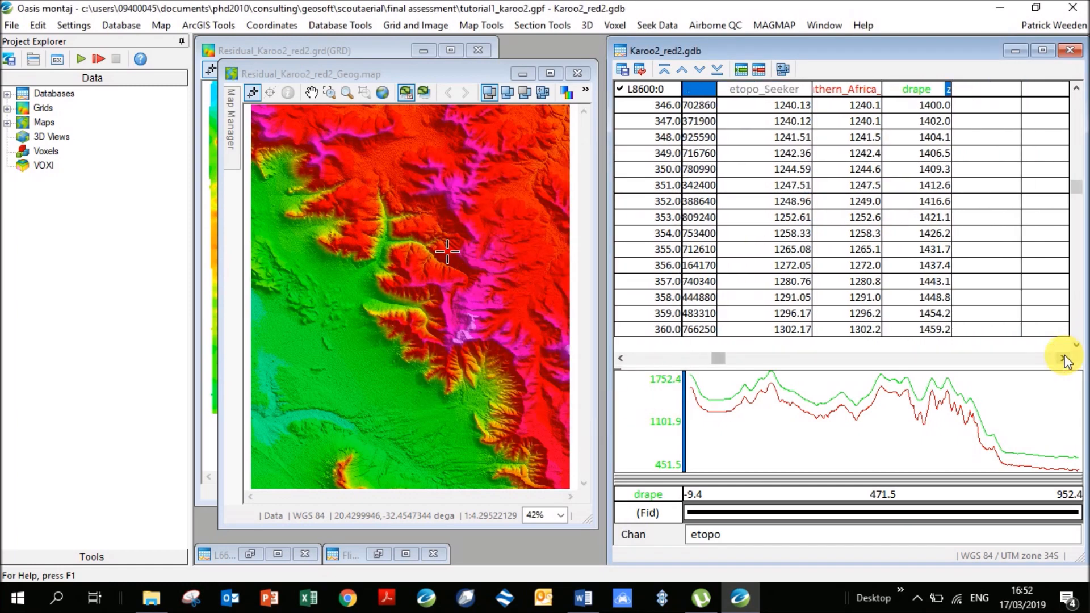
pyautogui.click(340, 25)
pyautogui.click(356, 102)
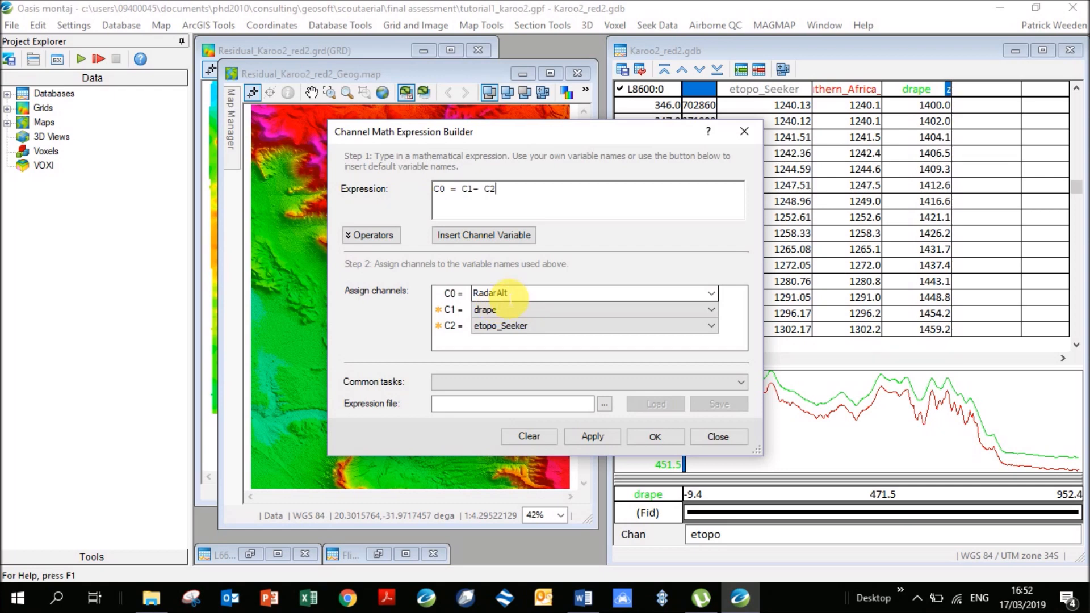
pyautogui.click(484, 312)
pyautogui.click(485, 315)
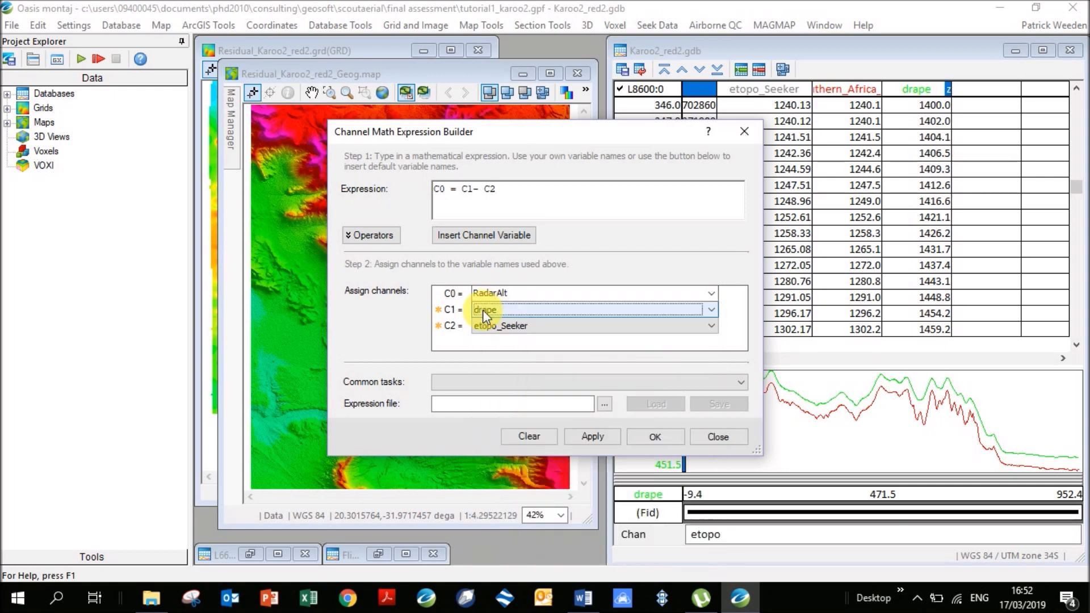
pyautogui.click(476, 196)
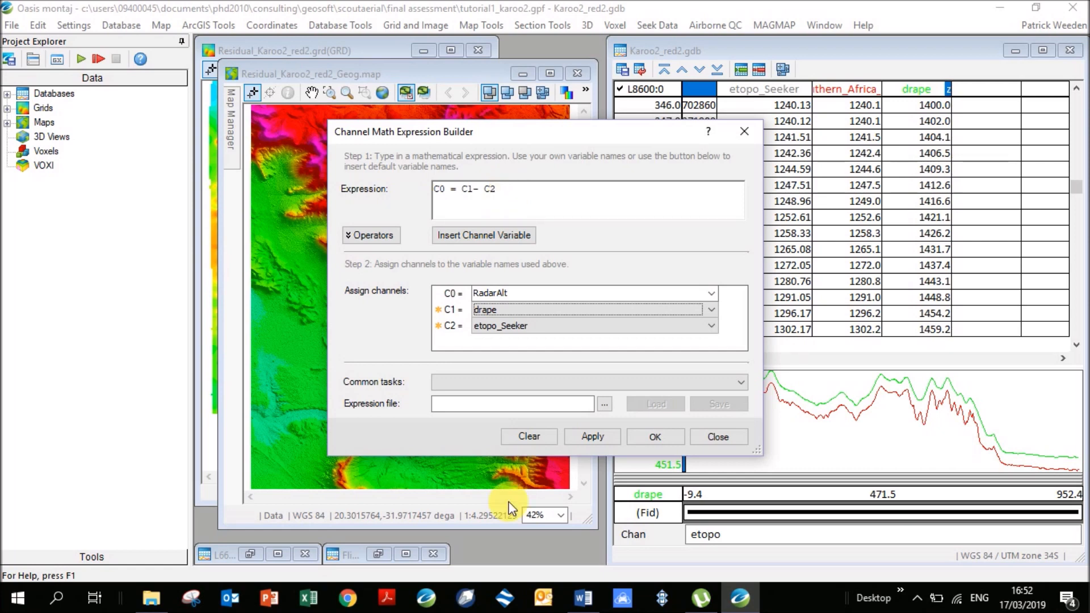
pyautogui.click(669, 437)
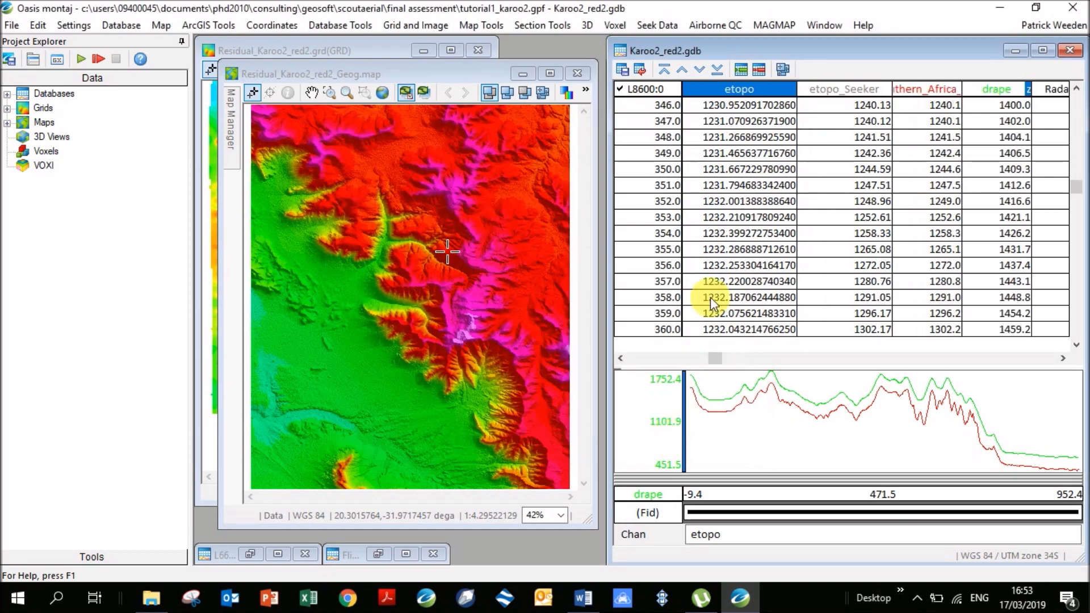
# Step: Show the RadarAlt channel as a profile alongside the existing profiles of line L8600
pyautogui.click(1063, 358)
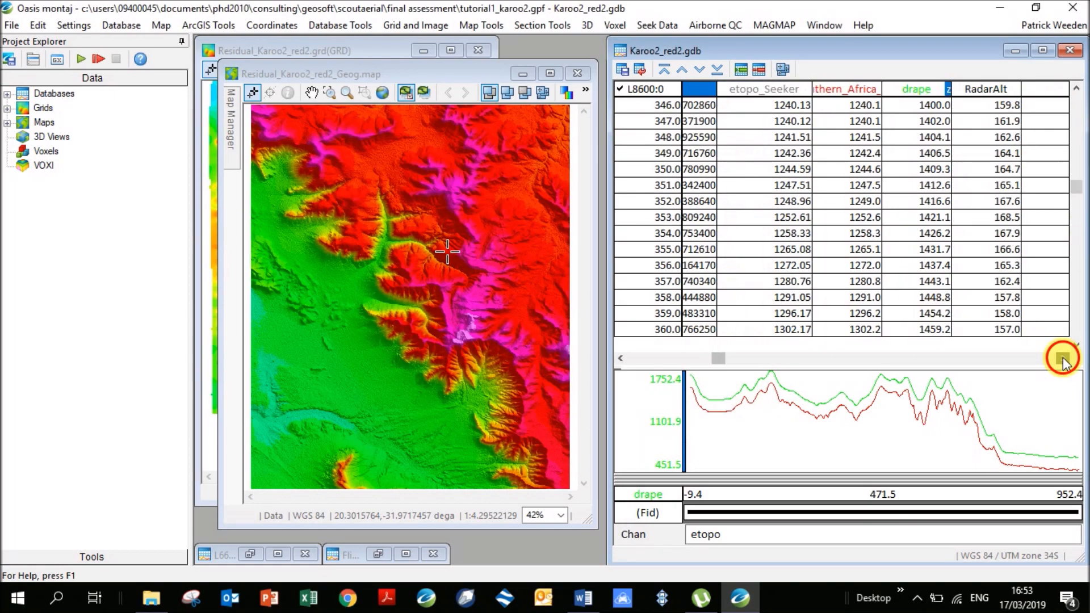
pyautogui.click(1062, 358)
pyautogui.rightClick(874, 89)
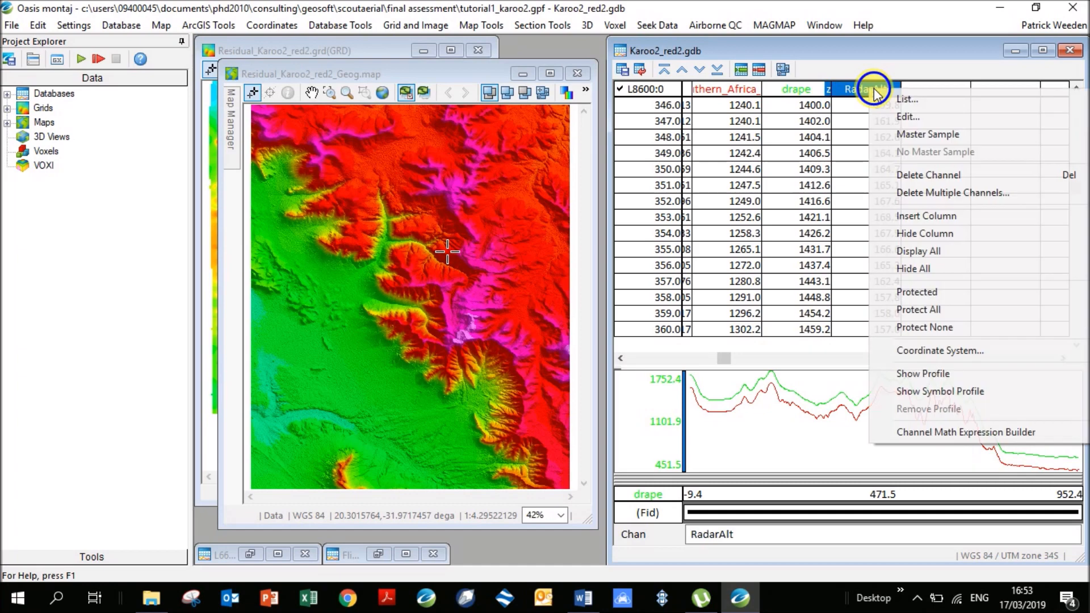
pyautogui.click(921, 373)
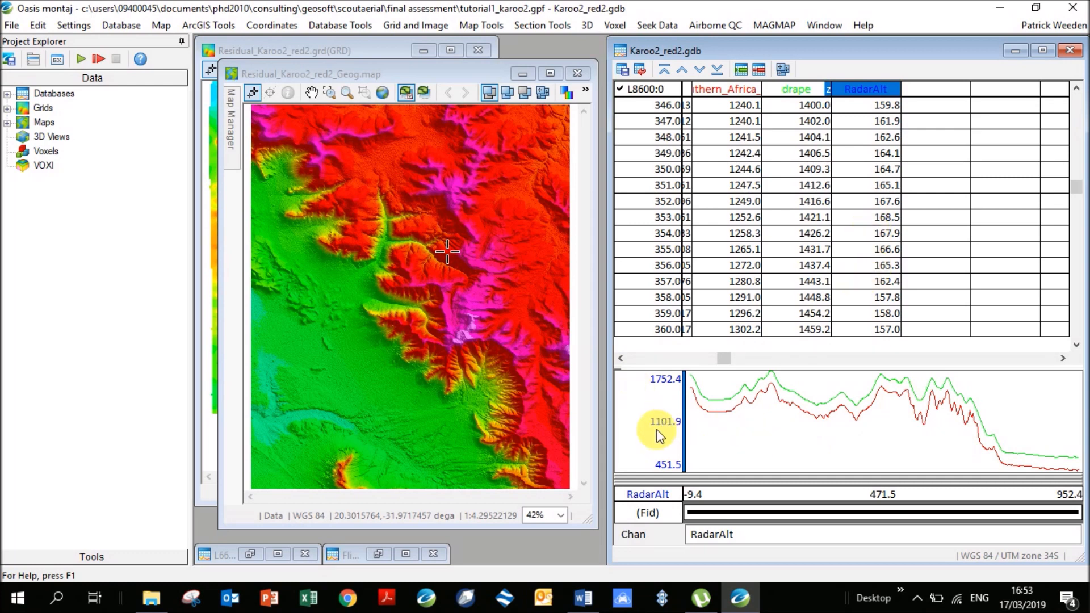
# Step: Change the profile window's Y-axis scaling so that each profile is scaled separately
pyautogui.rightClick(742, 453)
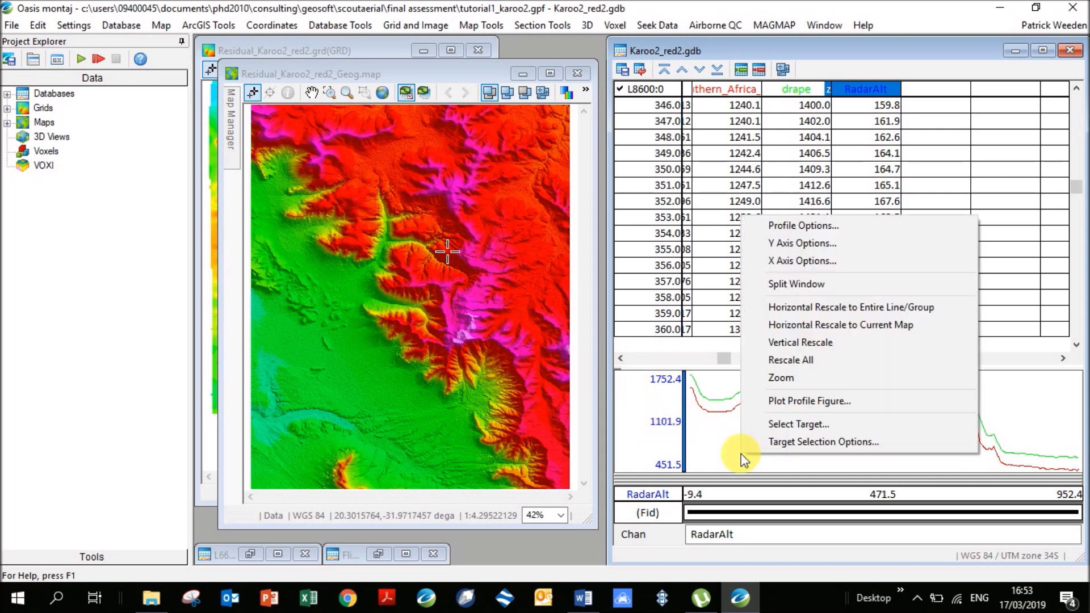
pyautogui.click(880, 250)
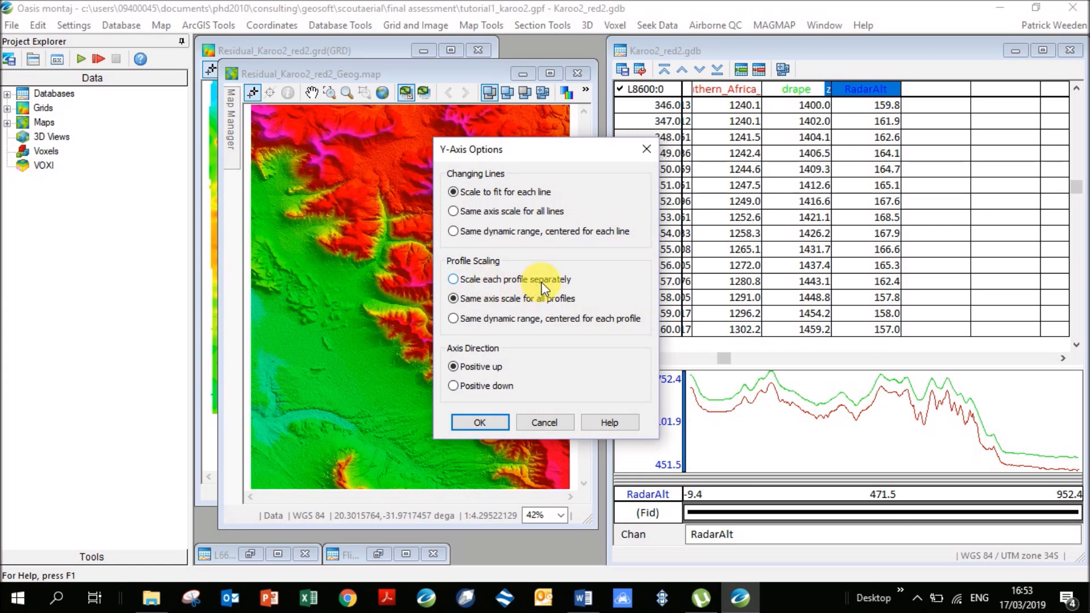
pyautogui.click(500, 286)
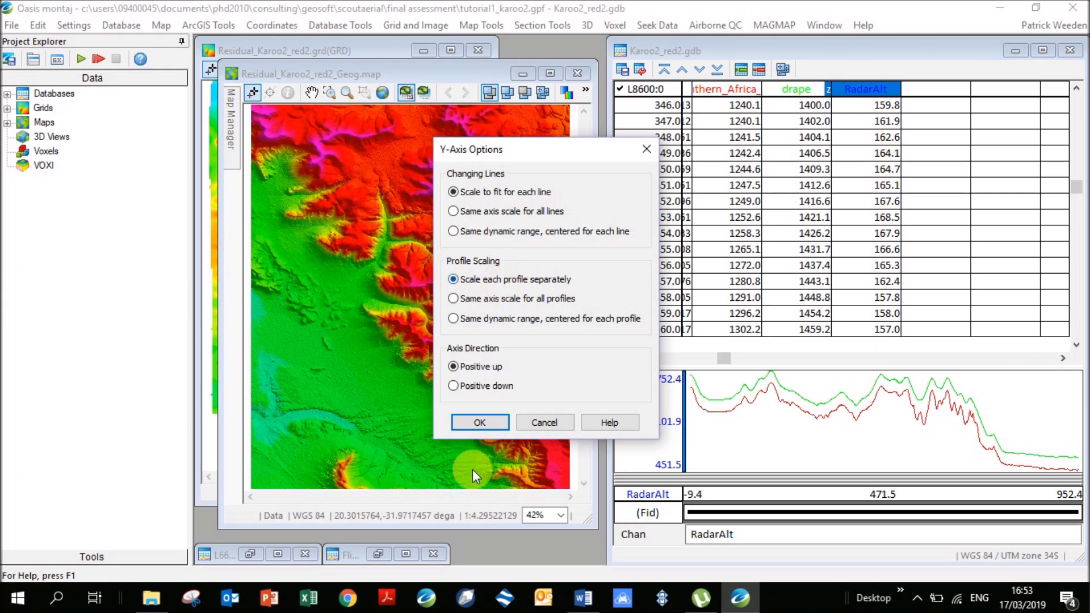
pyautogui.click(491, 423)
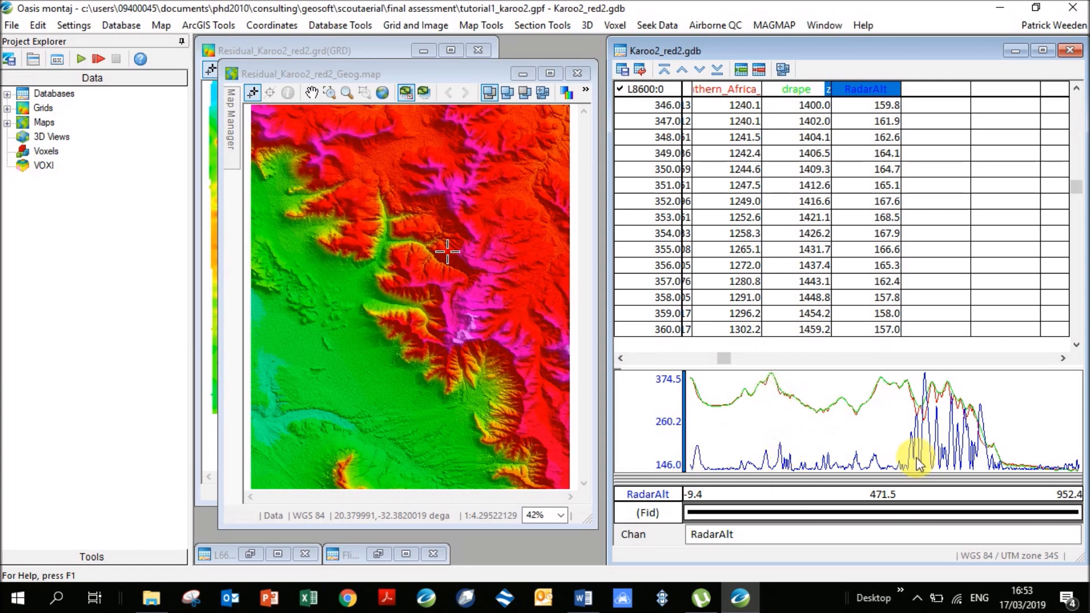
# Step: Zoom the L8600 profiles to about fiducials 128.5 to 227.6 and inspect the RadarAlt peak near fiducial 183
pyautogui.click(770, 463)
pyautogui.click(766, 455)
pyautogui.rightClick(753, 410)
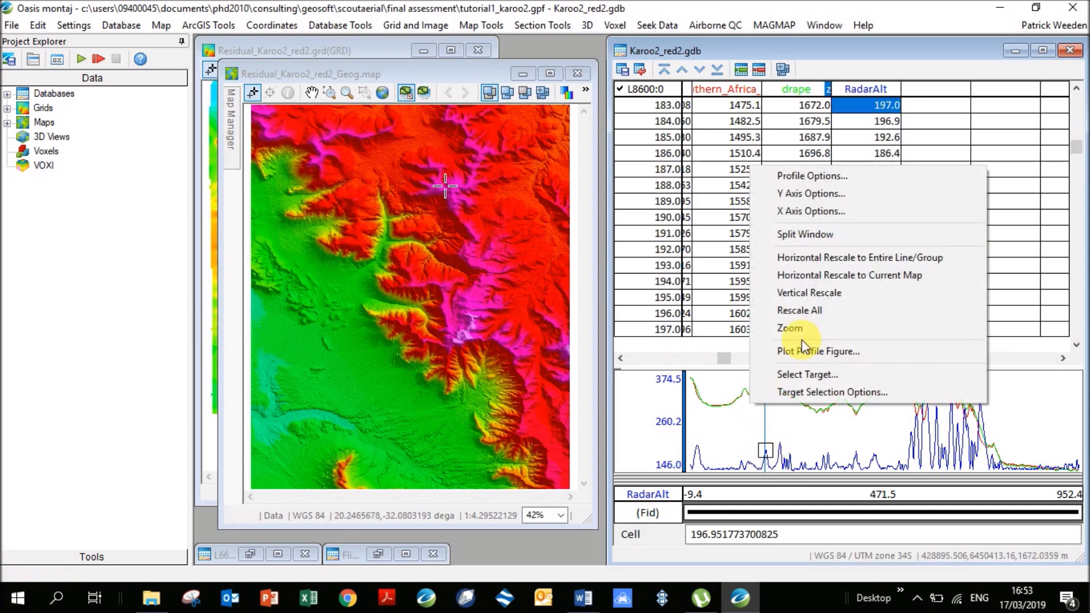
pyautogui.click(809, 331)
pyautogui.moveTo(764, 379); pyautogui.dragTo(755, 445)
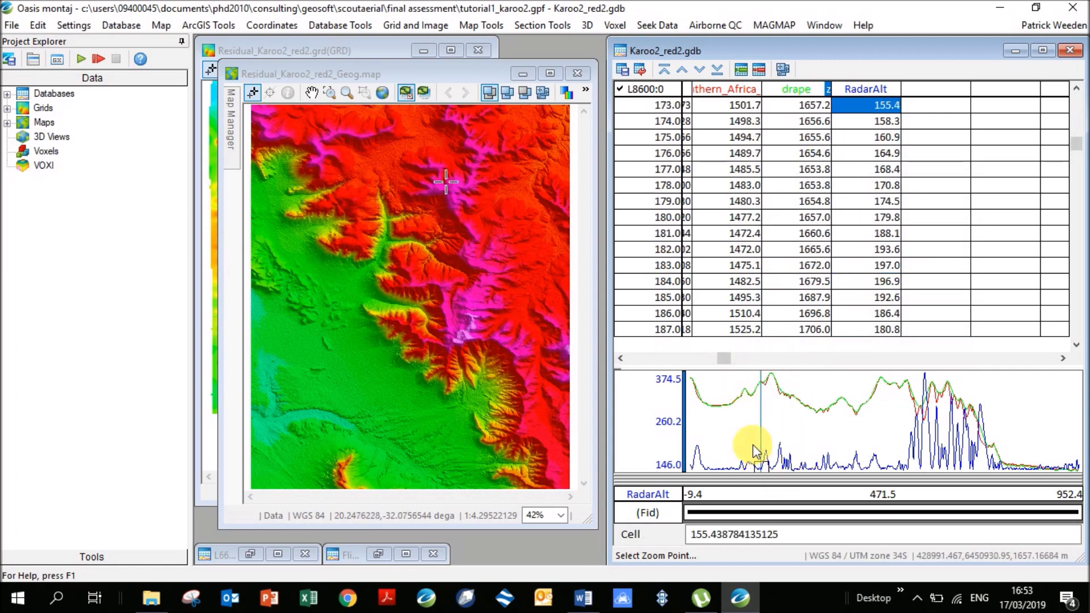
pyautogui.rightClick(754, 423)
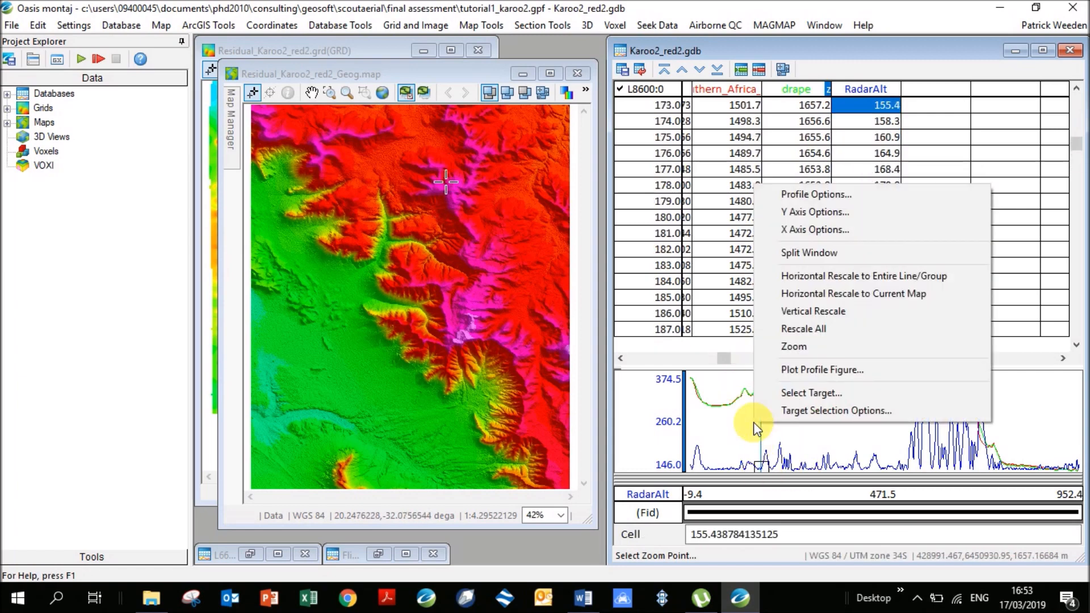
pyautogui.click(797, 347)
pyautogui.moveTo(744, 374); pyautogui.dragTo(783, 472)
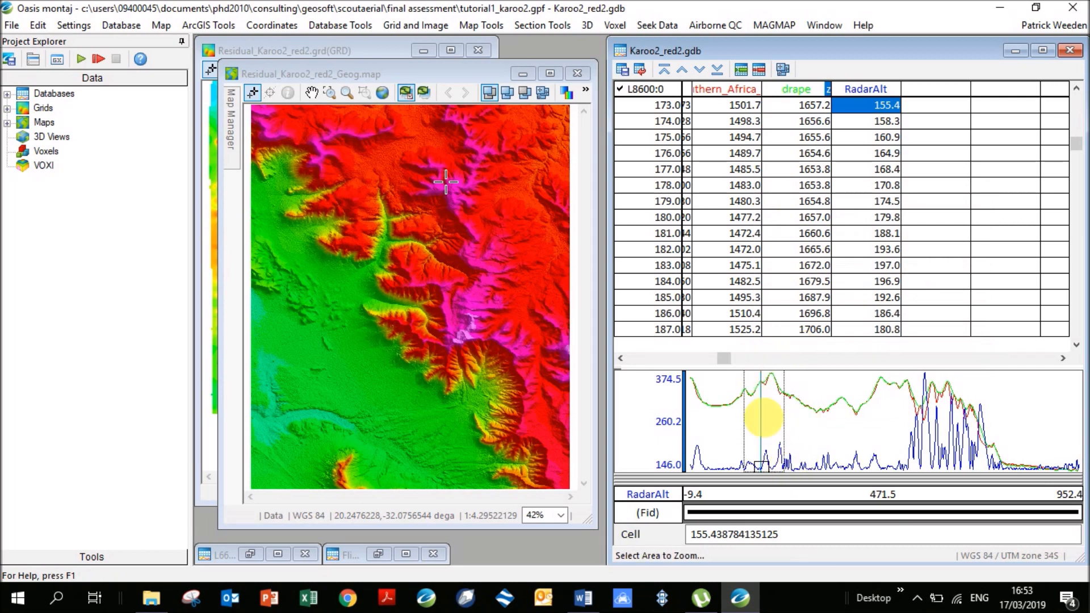
pyautogui.click(763, 420)
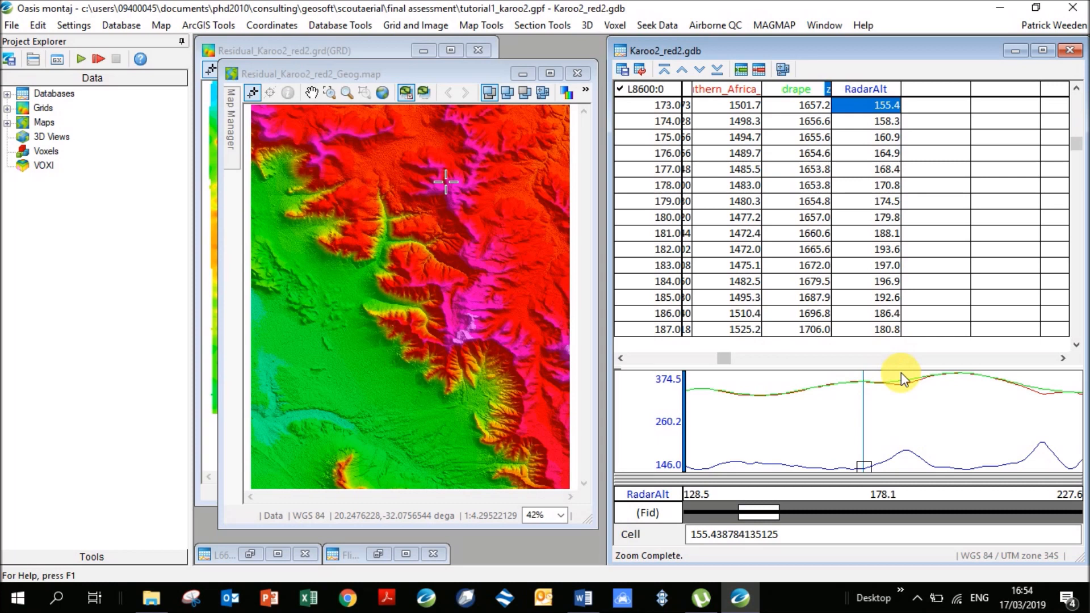
pyautogui.click(904, 387)
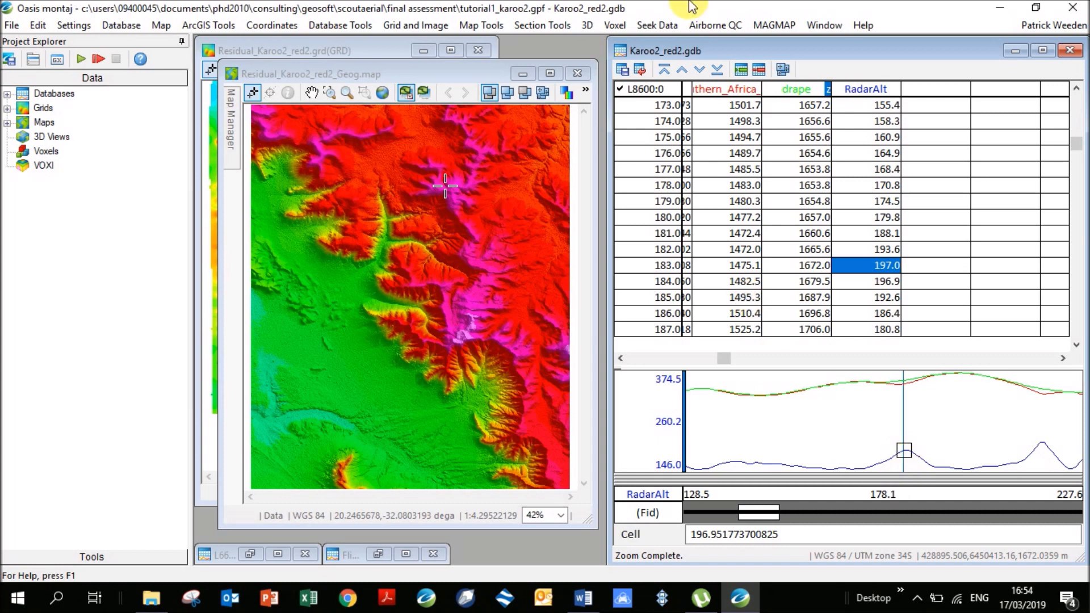
# Step: Start the Altitude Deviation QC with RadarAlt as radar-altimeter channel and etopo_Seeker as topography channel
pyautogui.click(714, 25)
pyautogui.moveTo(754, 89)
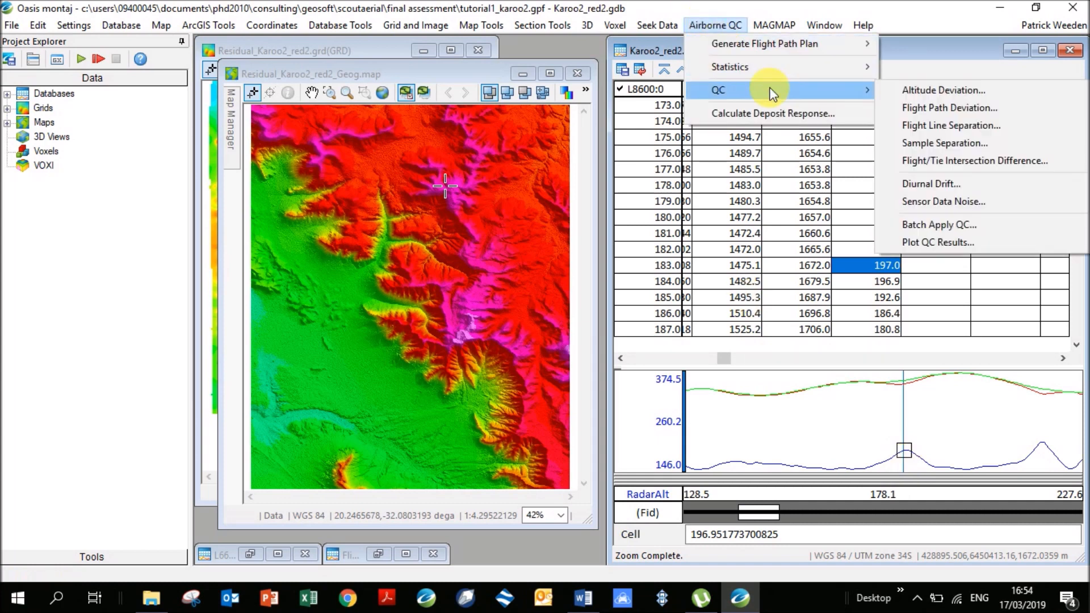
pyautogui.click(908, 91)
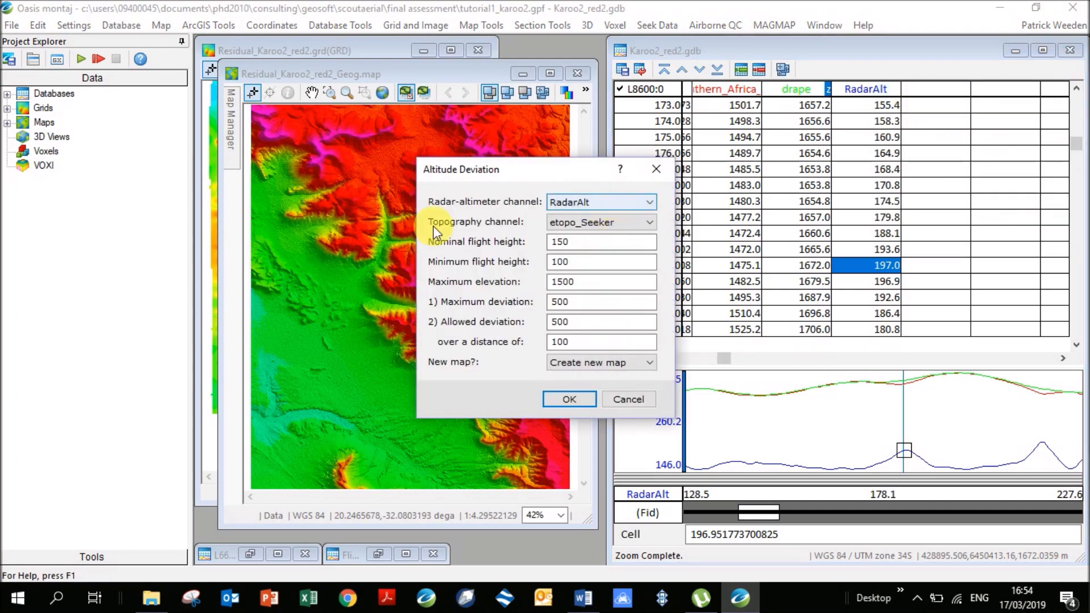
pyautogui.click(568, 208)
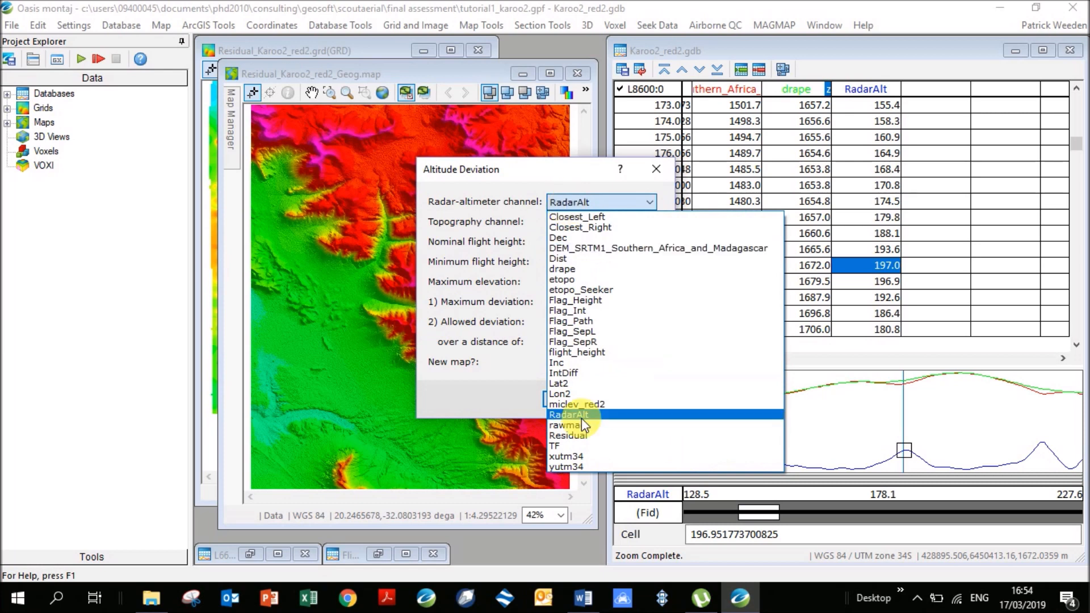
pyautogui.click(581, 416)
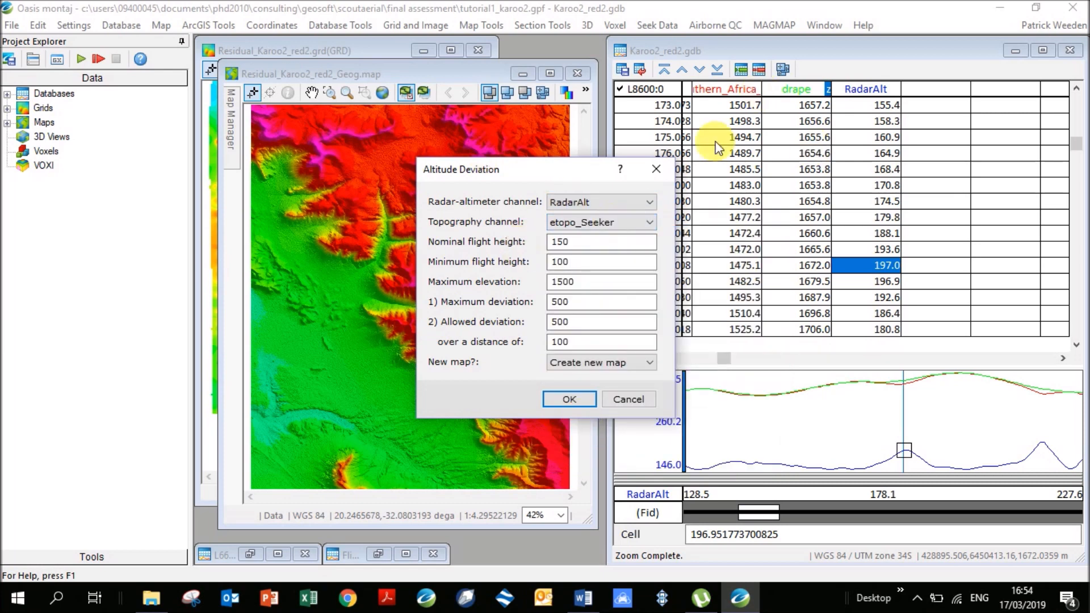
pyautogui.click(597, 223)
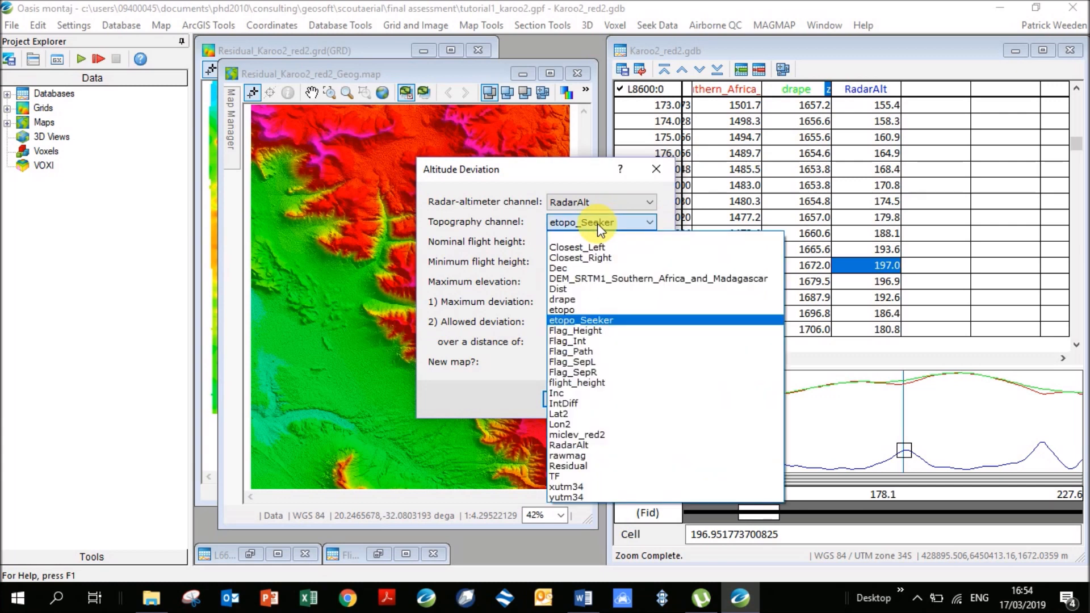
pyautogui.click(581, 321)
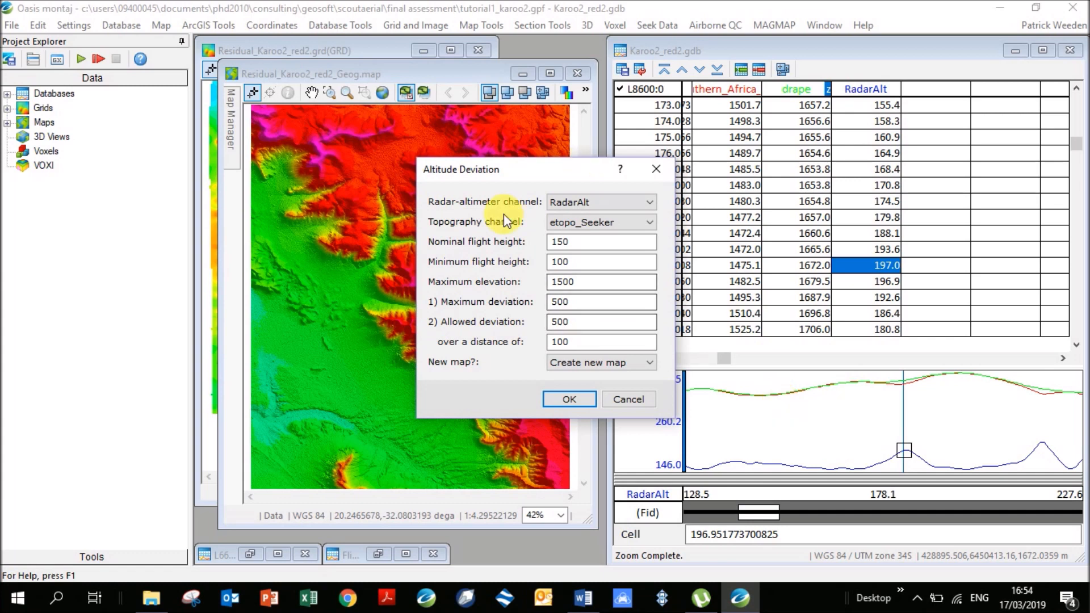
# Step: Review the nominal and minimum flight heights in the Altitude Deviation settings, moving the dialog clear of the topography map
pyautogui.click(575, 248)
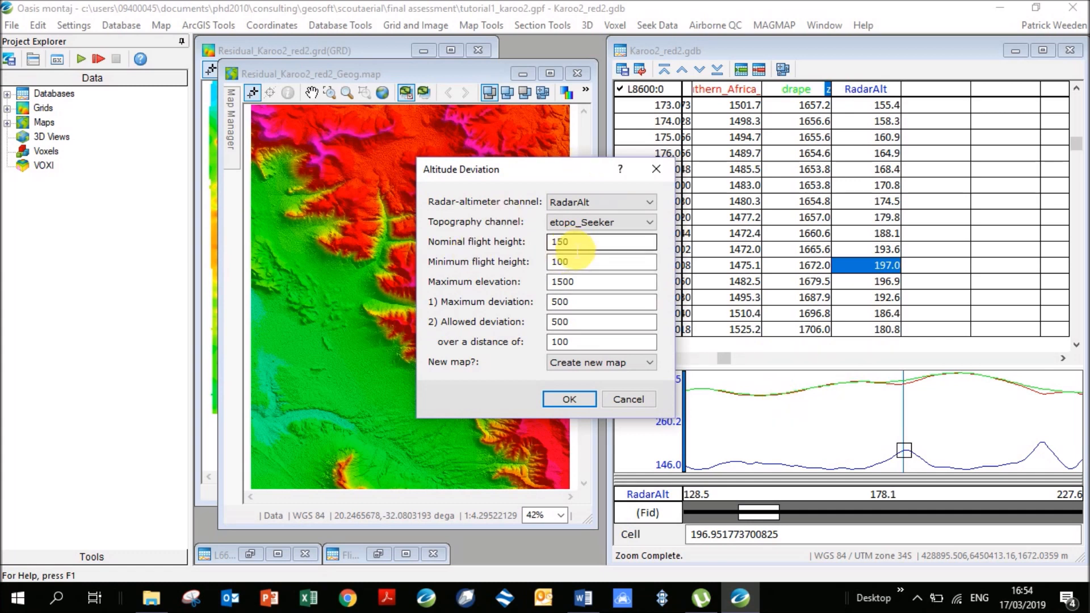
pyautogui.click(579, 246)
pyautogui.moveTo(574, 248); pyautogui.dragTo(540, 241)
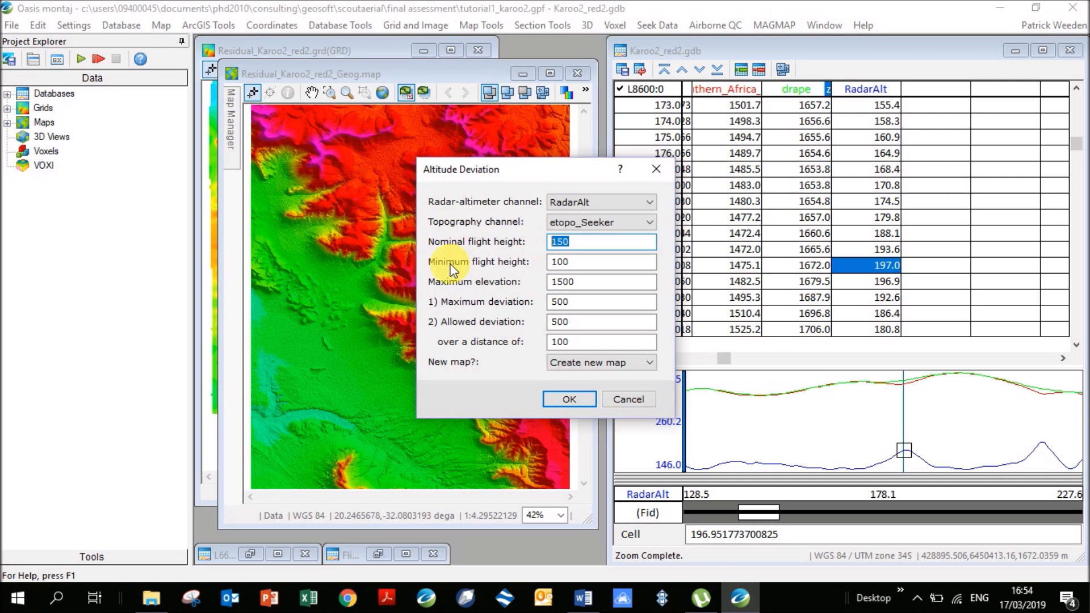
pyautogui.click(591, 271)
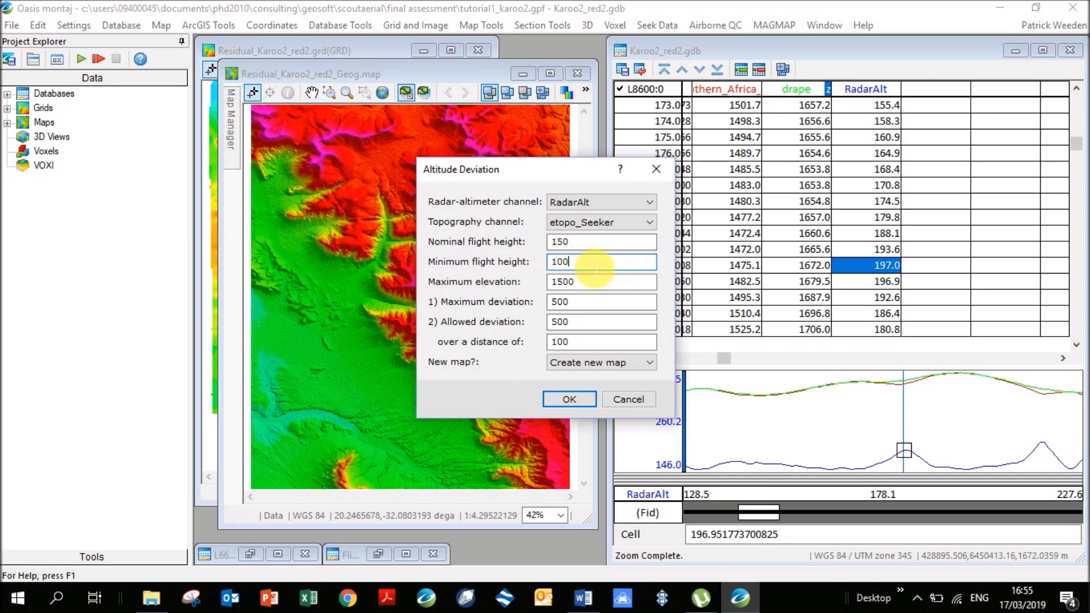
pyautogui.moveTo(593, 269); pyautogui.dragTo(544, 268)
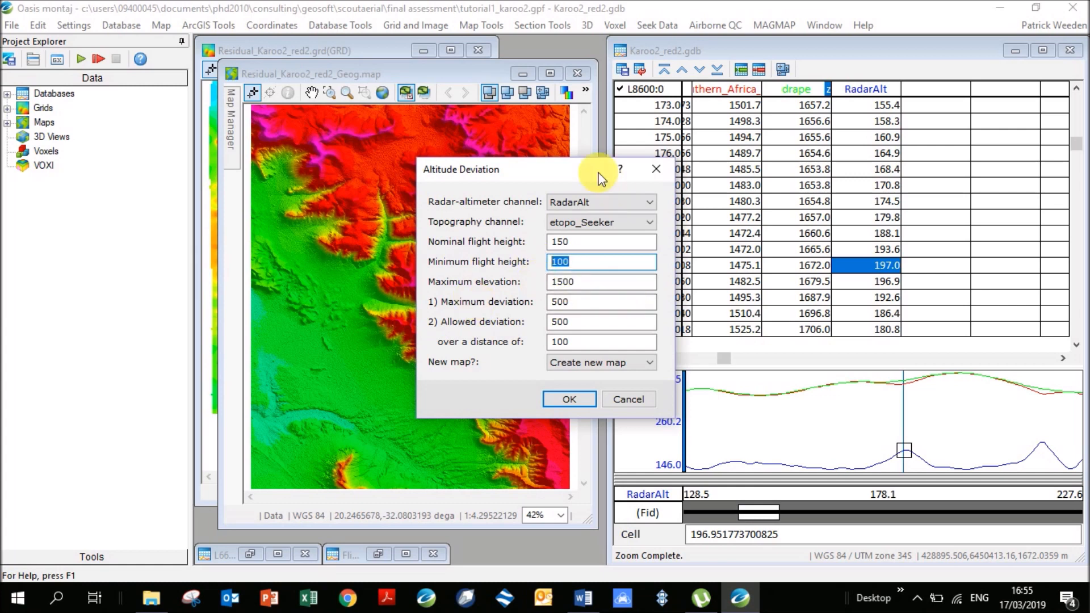
pyautogui.moveTo(600, 176); pyautogui.dragTo(517, 168)
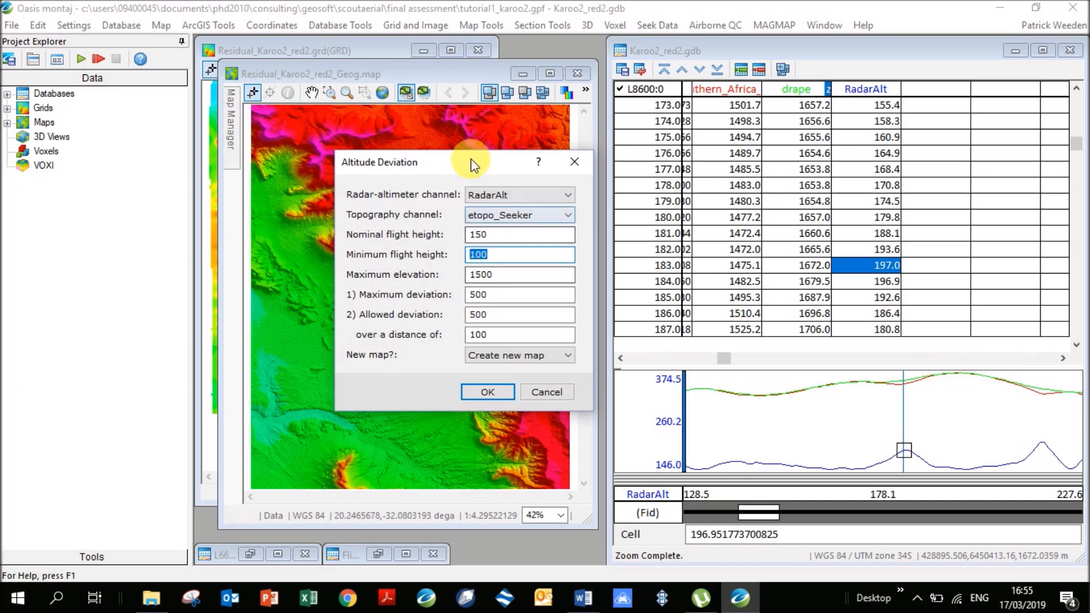
pyautogui.moveTo(471, 160); pyautogui.dragTo(733, 138)
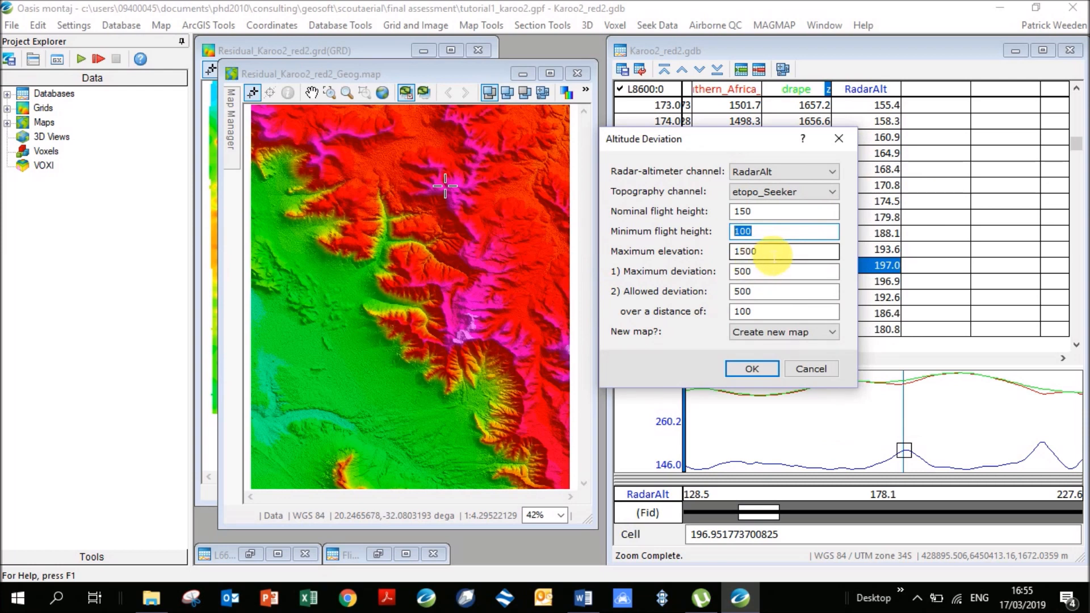
# Step: Set the maximum deviation for the altitude check to 20
pyautogui.click(768, 273)
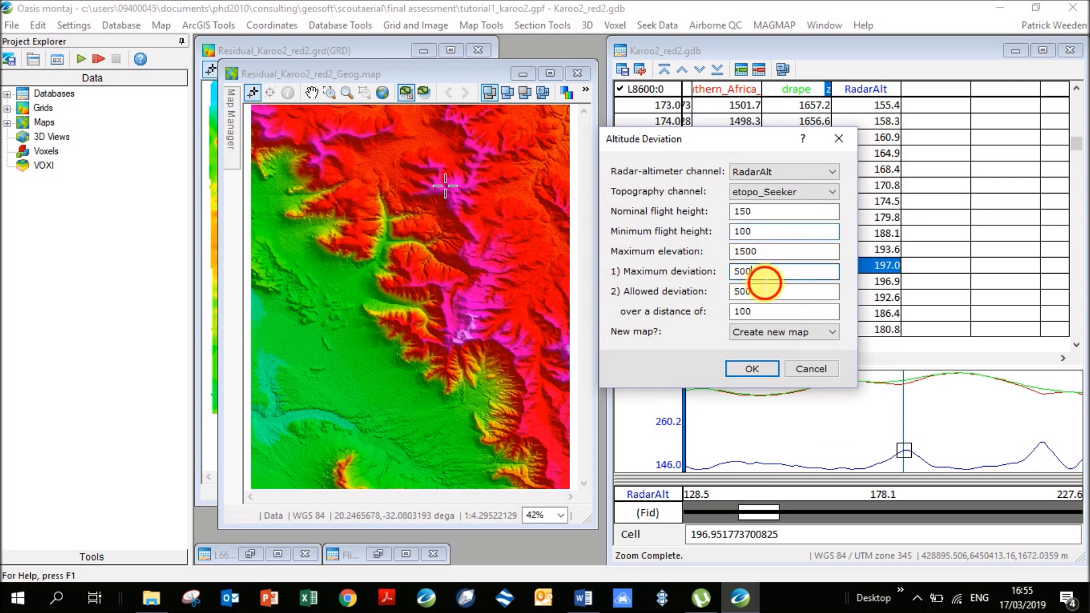
pyautogui.click(762, 293)
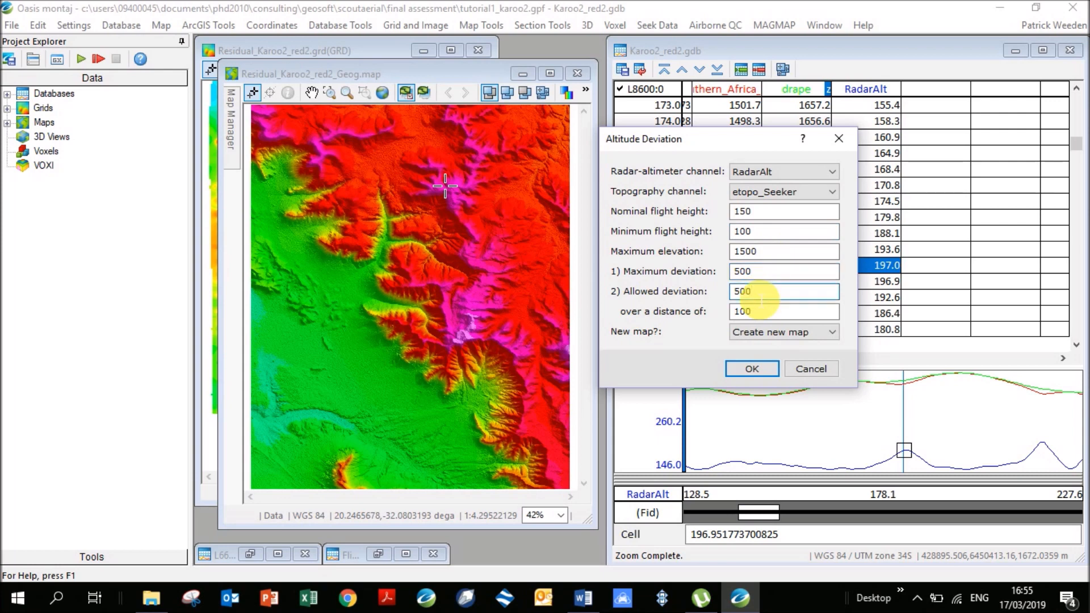
pyautogui.click(769, 276)
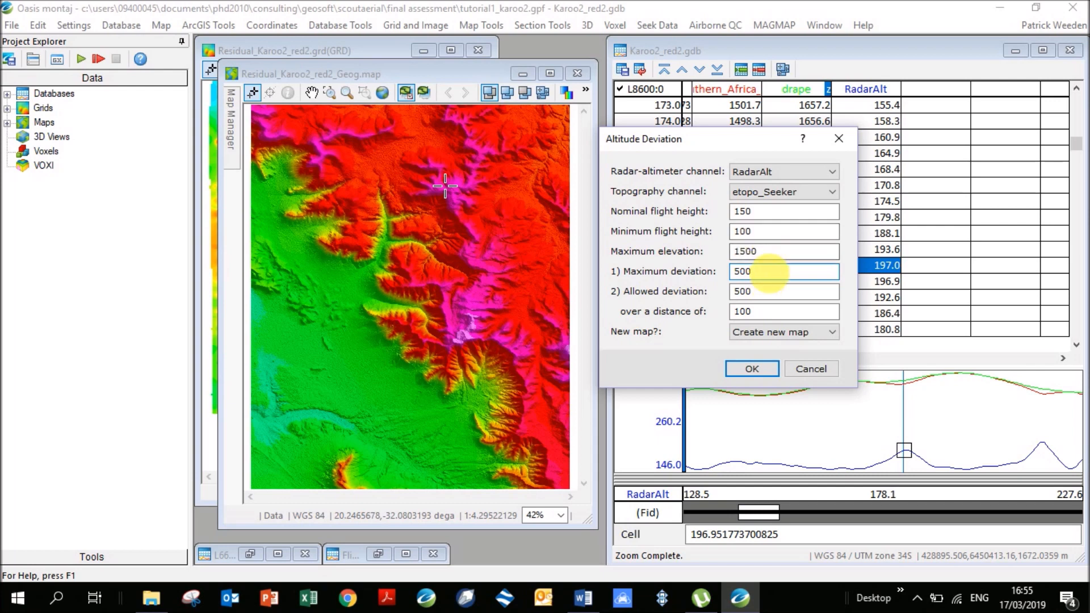
pyautogui.doubleClick(764, 276)
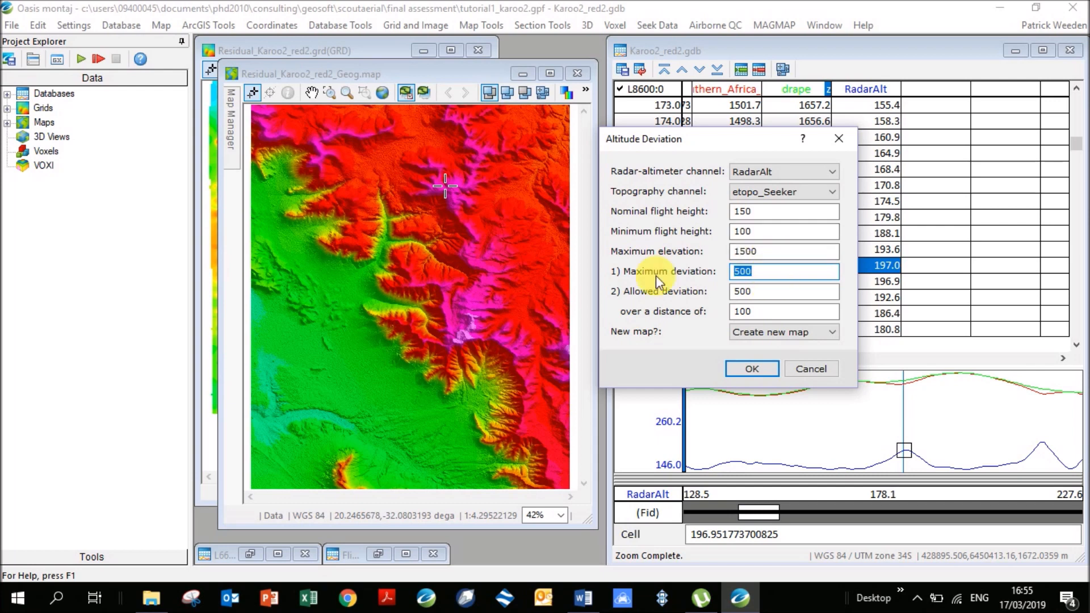
pyautogui.write('20')
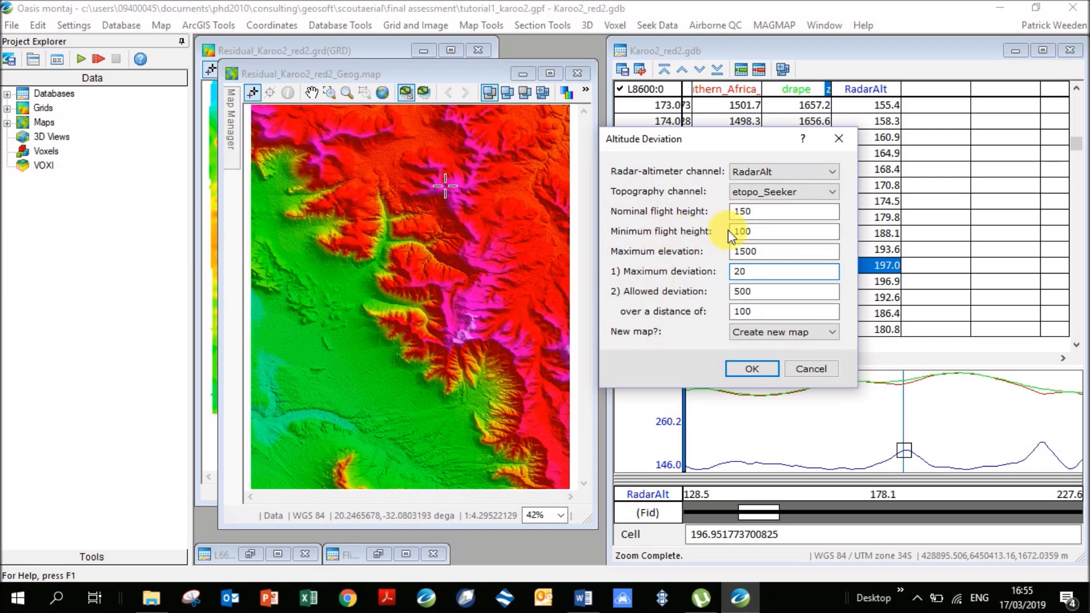
# Step: Review the nominal height, minimum flight height and maximum elevation settings against the maximum deviation
pyautogui.click(762, 237)
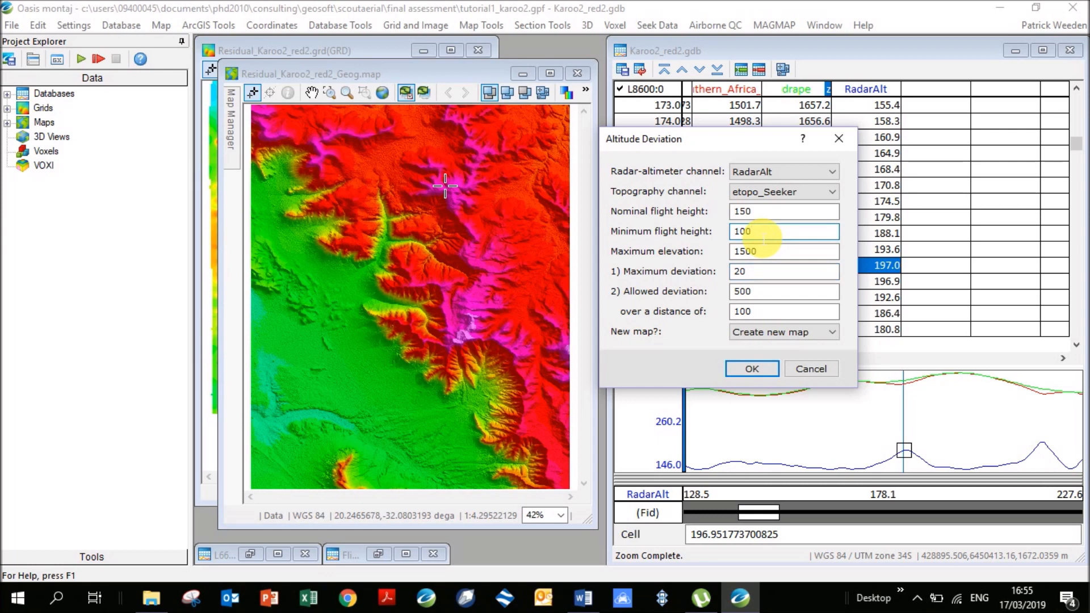
pyautogui.click(762, 219)
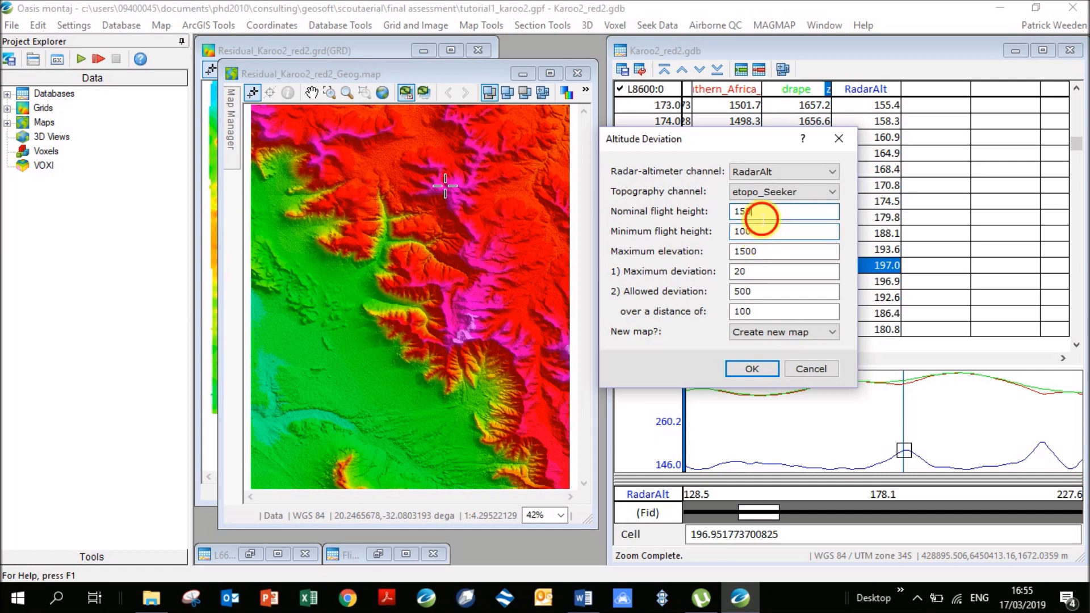
pyautogui.click(764, 233)
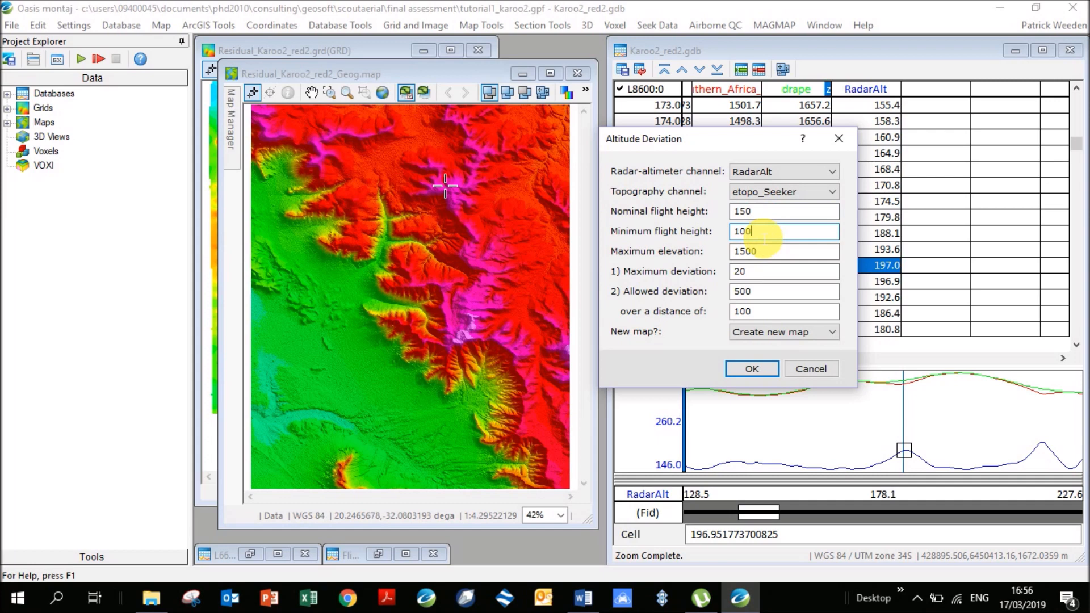
pyautogui.click(739, 233)
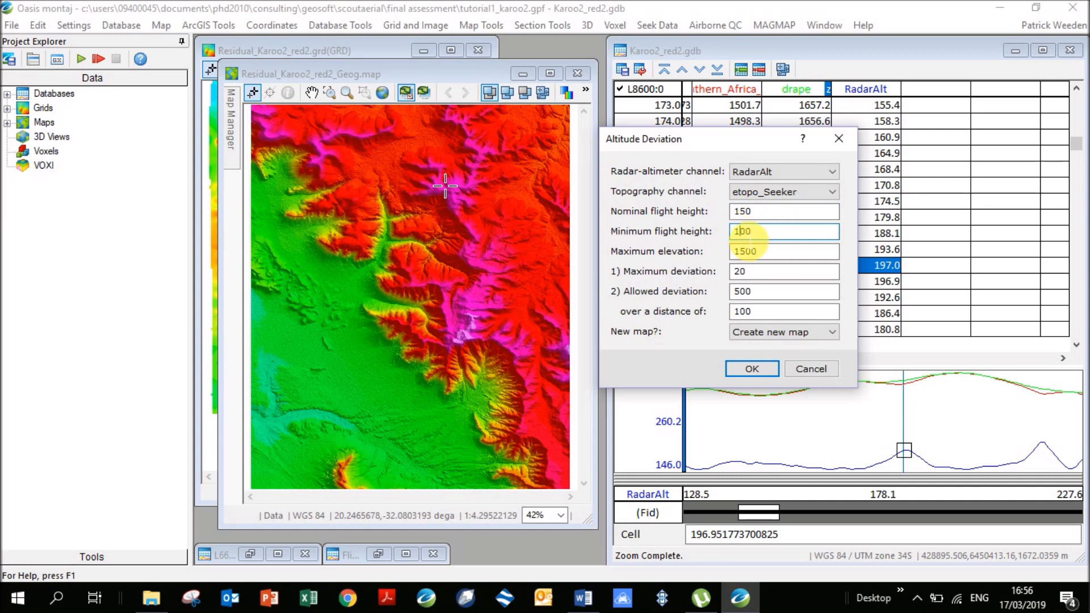
pyautogui.click(760, 273)
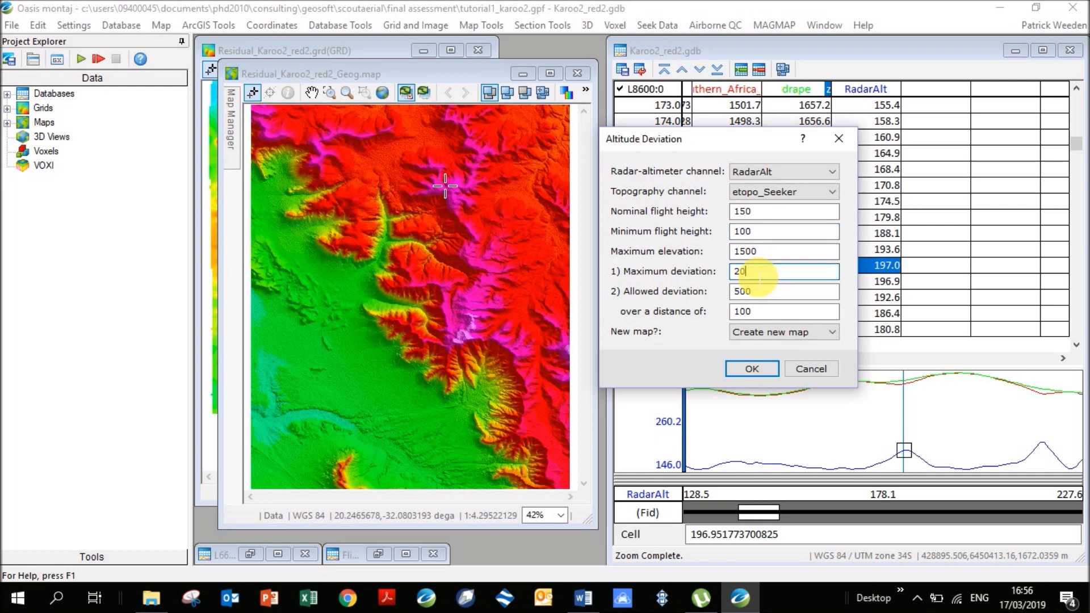
pyautogui.click(767, 232)
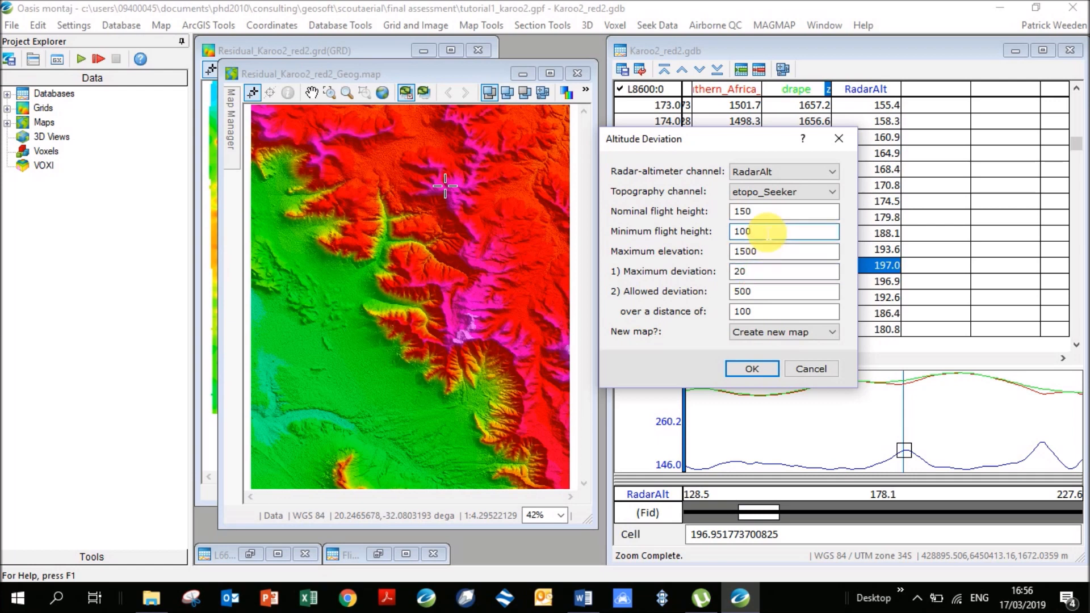
pyautogui.click(768, 253)
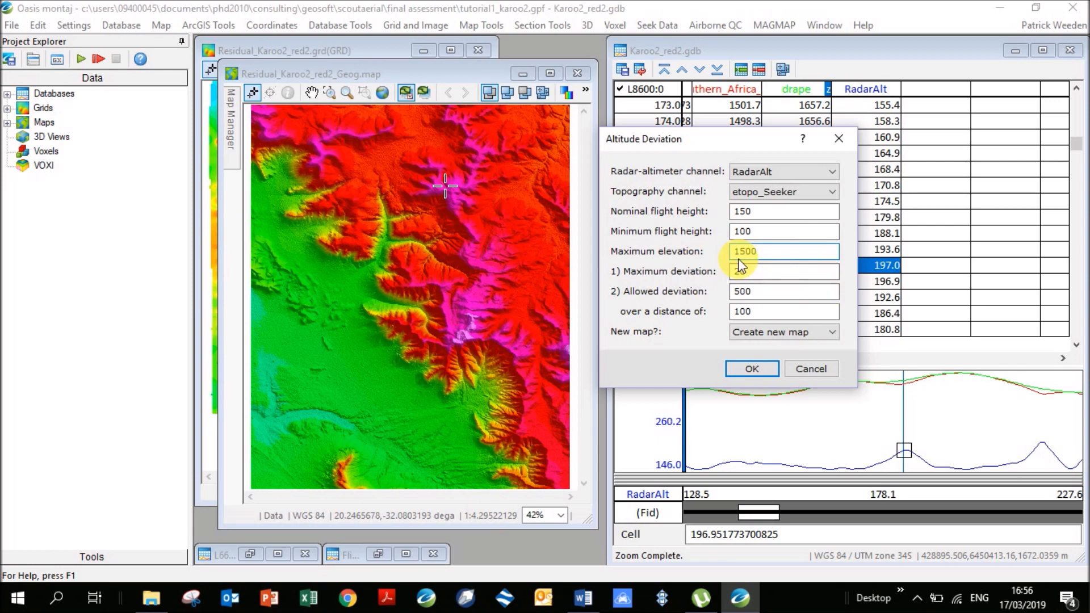
pyautogui.click(767, 277)
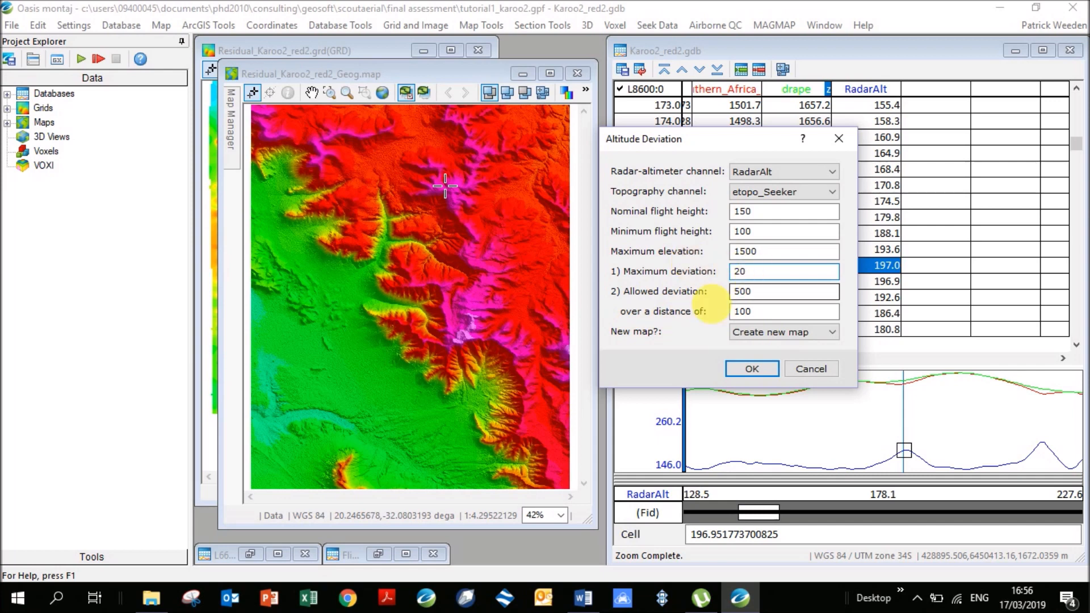
# Step: Set the allowed deviation to 5 over a distance of 10 and run the altitude deviation check onto a new map
pyautogui.doubleClick(750, 311)
pyautogui.write('10')
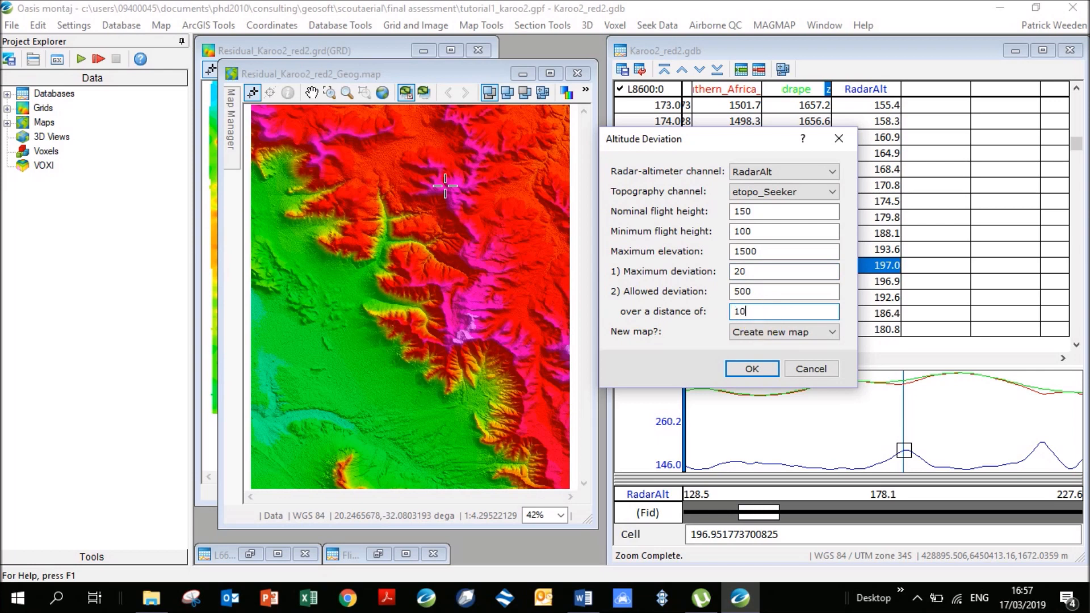
pyautogui.hotkey('shift', 'Tab')
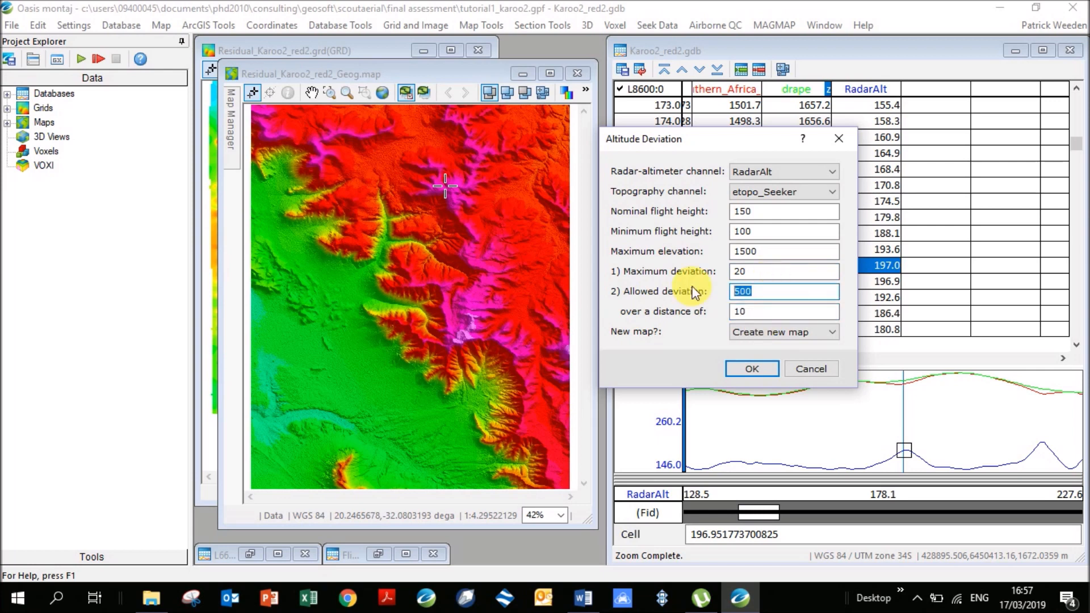
pyautogui.write('5')
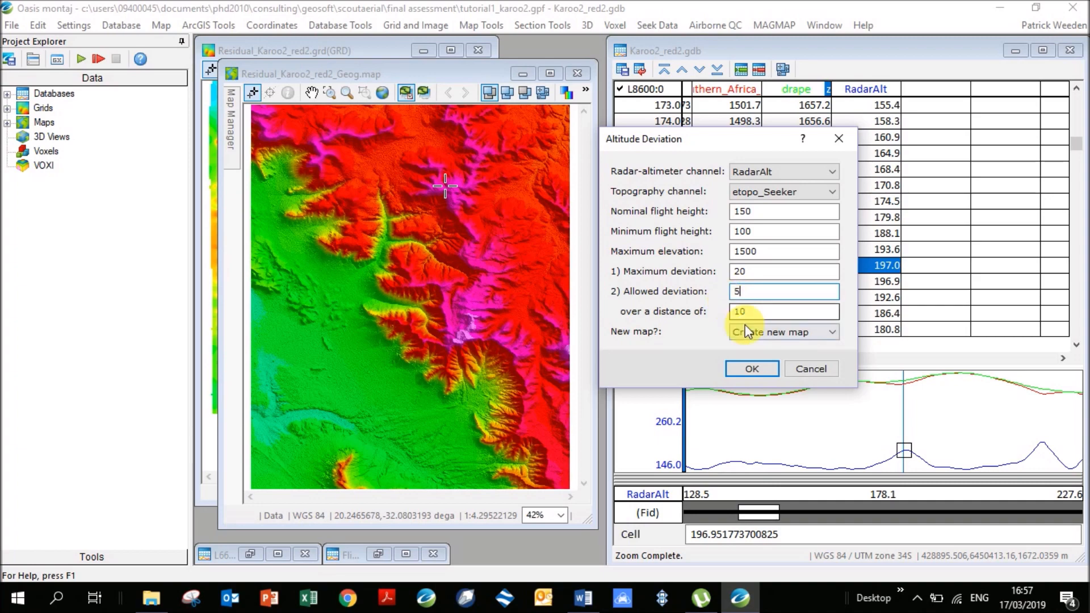
pyautogui.click(752, 369)
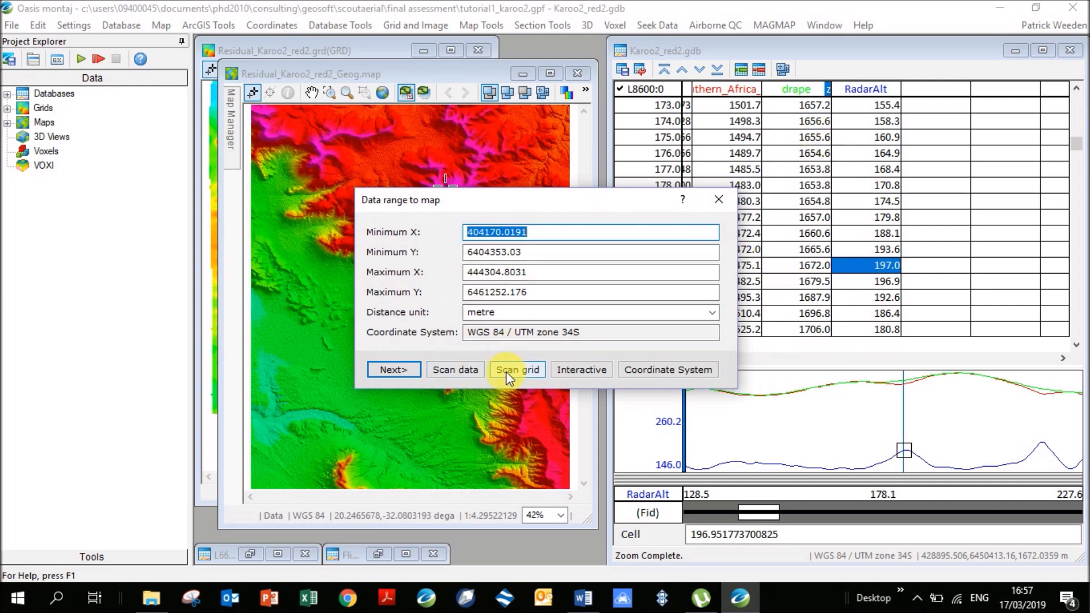
# Step: Take the new map's data range from the grid Residual_Karoo2_red2.grd and accept it
pyautogui.click(479, 372)
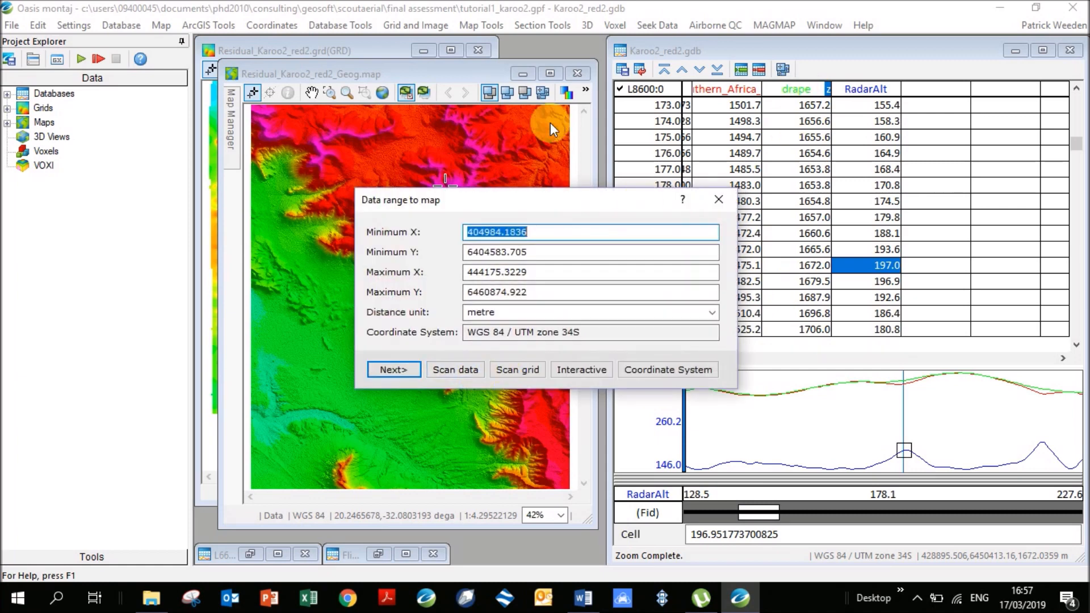
pyautogui.click(391, 370)
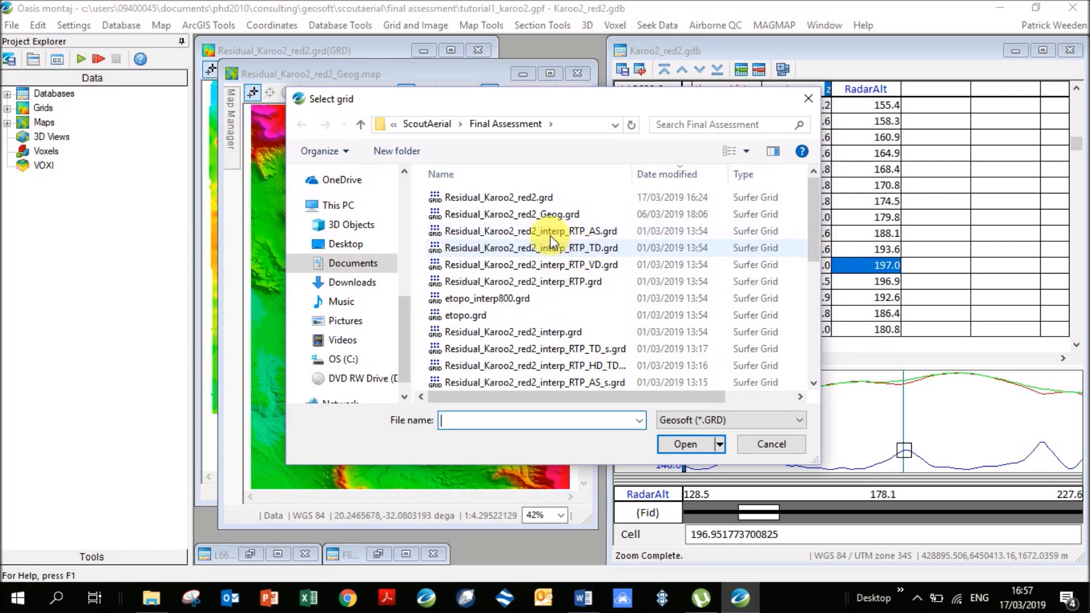
pyautogui.click(546, 199)
pyautogui.doubleClick(545, 199)
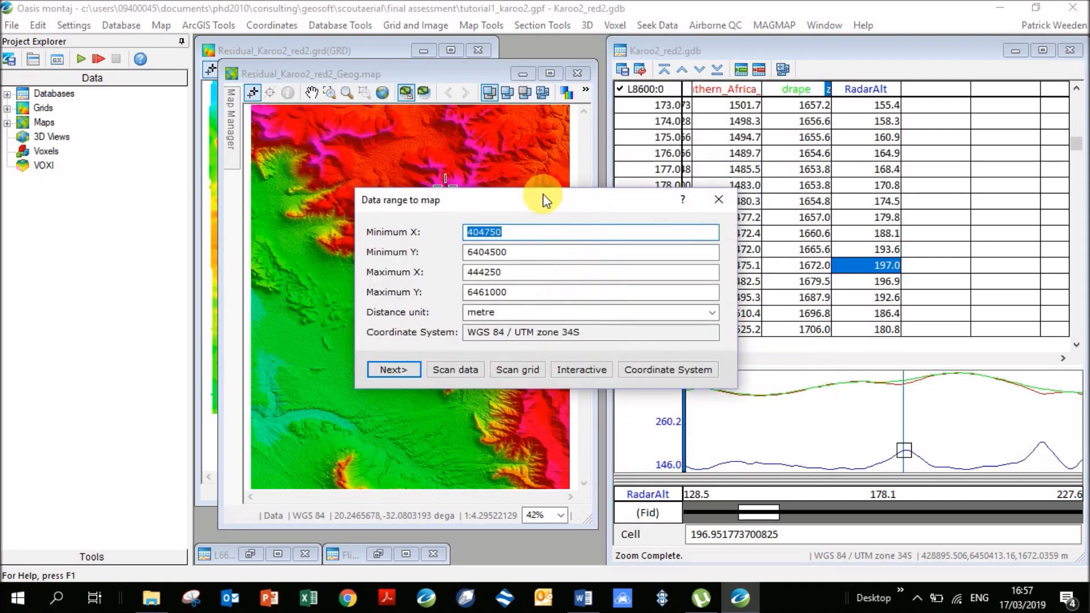
pyautogui.click(393, 370)
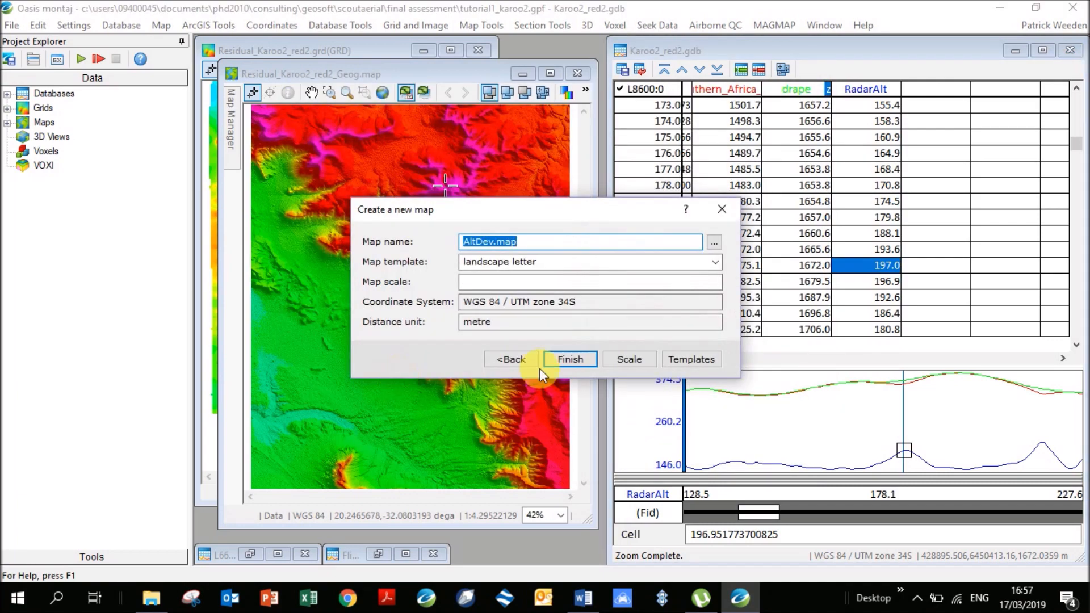
# Step: Create the map as AltDev.map with the landscape letter template, overwriting the existing file
pyautogui.moveTo(494, 243); pyautogui.dragTo(427, 244)
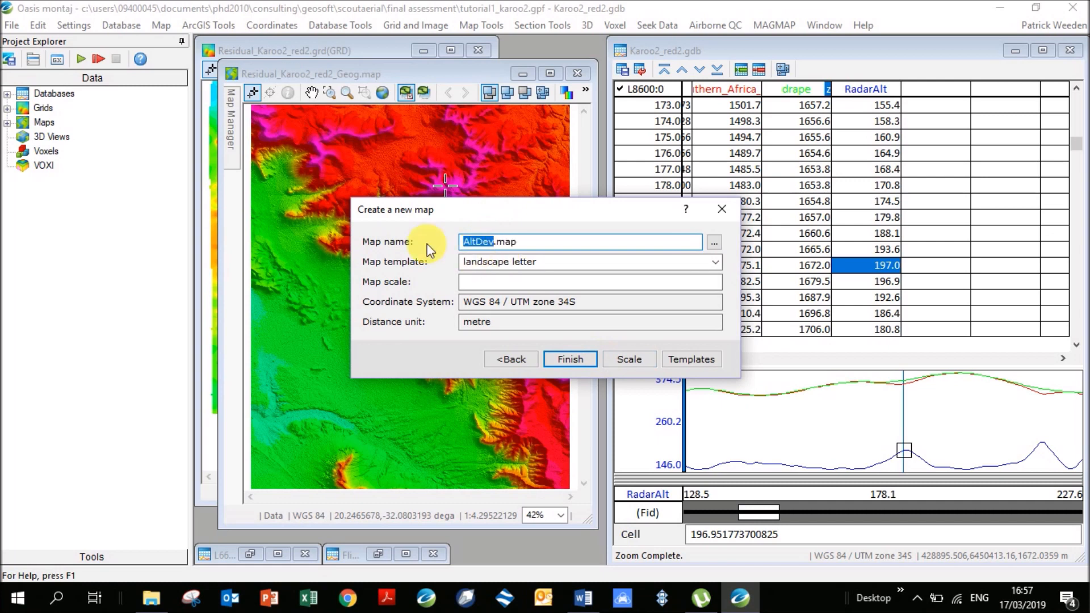
pyautogui.click(550, 359)
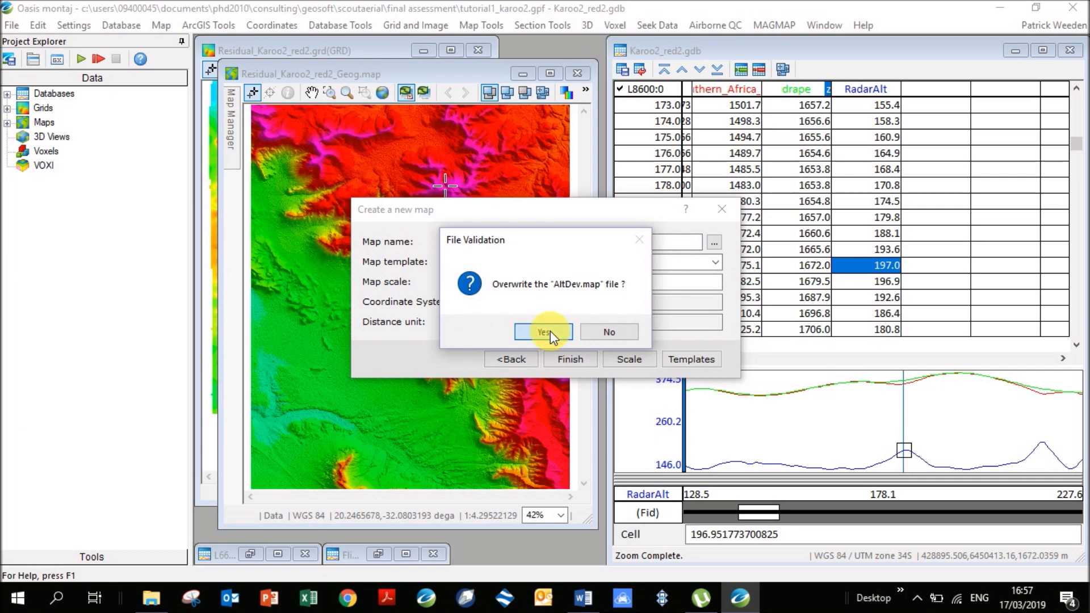
pyautogui.click(550, 331)
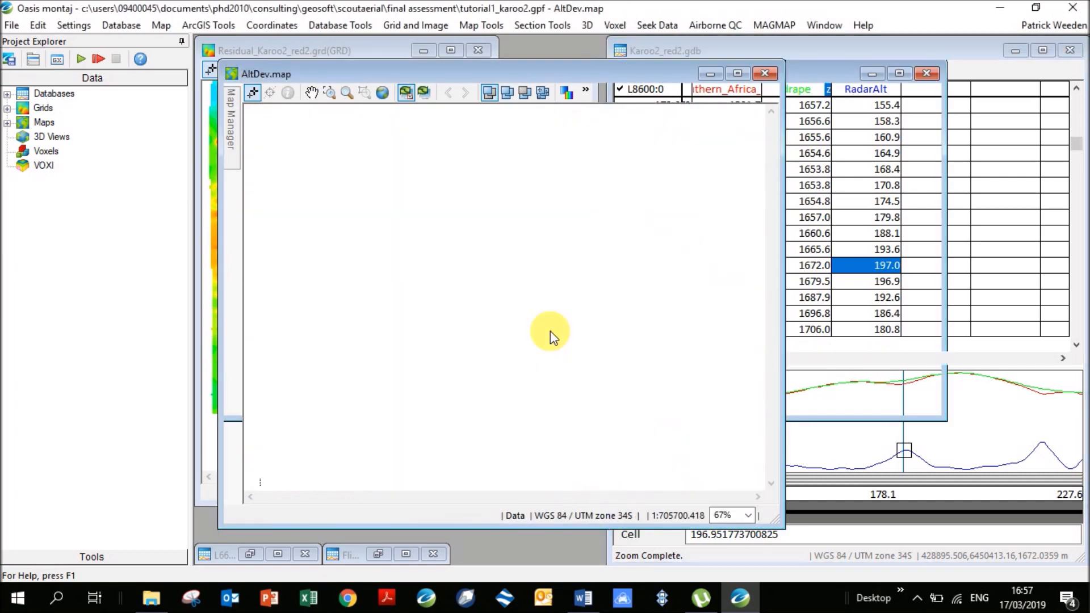
# Step: Place the altitude deviation legend beside the upper part of the plotted survey lines and save the open documents
pyautogui.click(631, 331)
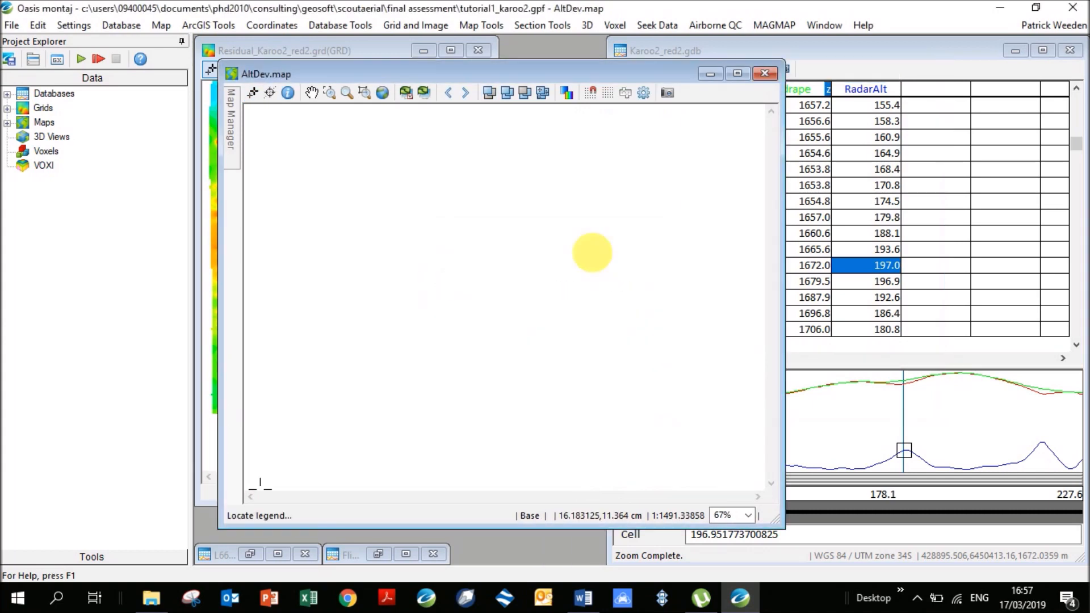
pyautogui.click(624, 216)
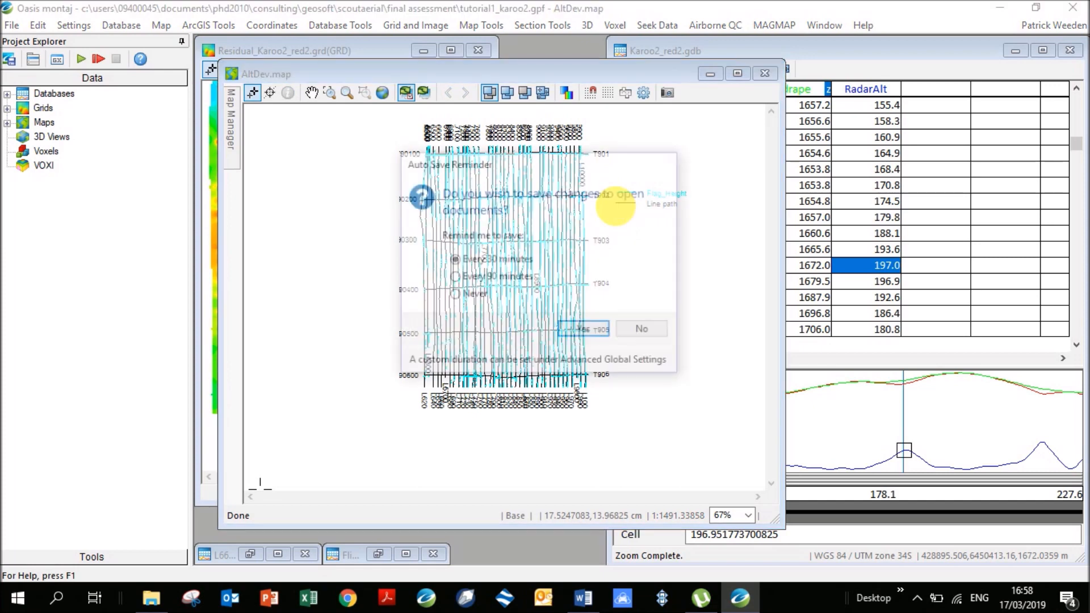
pyautogui.click(593, 331)
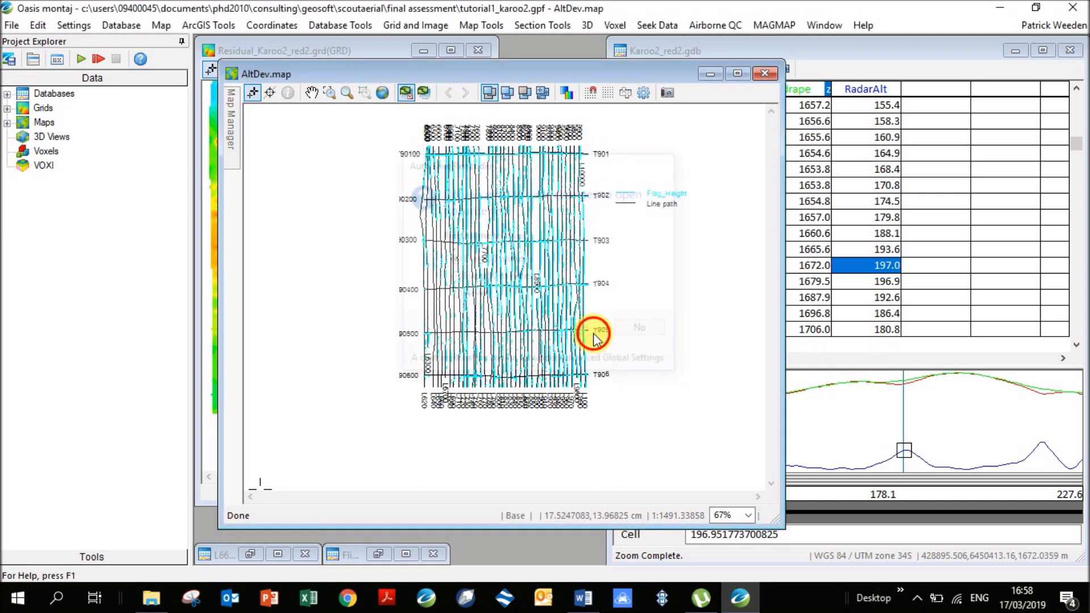
# Step: Zoom AltDev.map to the flagged lines between tie lines 90400 and 90600 near L6300, and narrow its window to uncover the database
pyautogui.click(328, 93)
pyautogui.moveTo(412, 278); pyautogui.dragTo(508, 374)
pyautogui.click(459, 334)
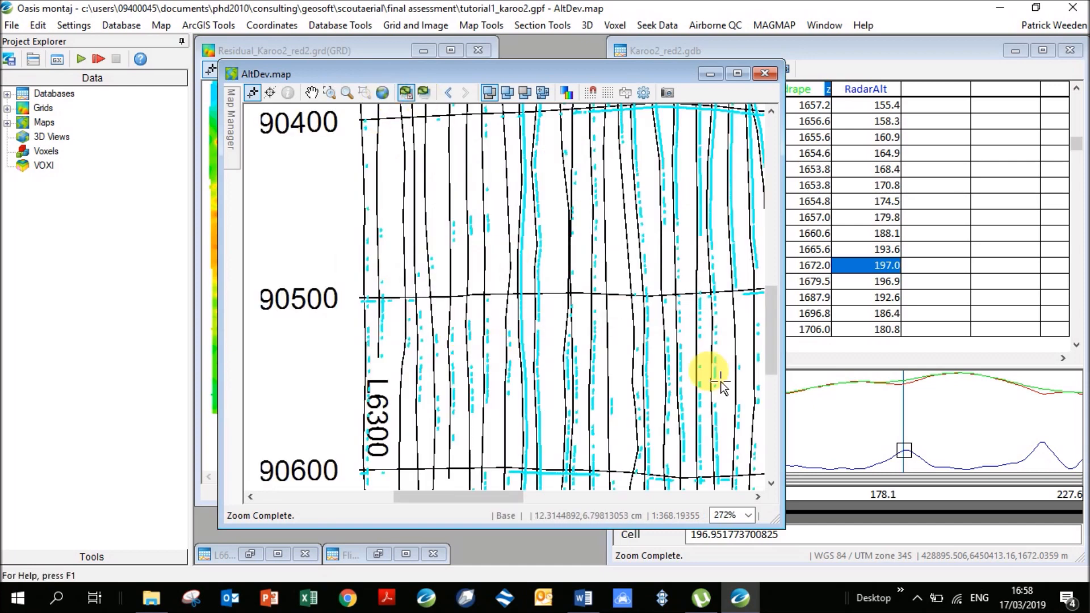
pyautogui.moveTo(792, 391); pyautogui.dragTo(618, 391)
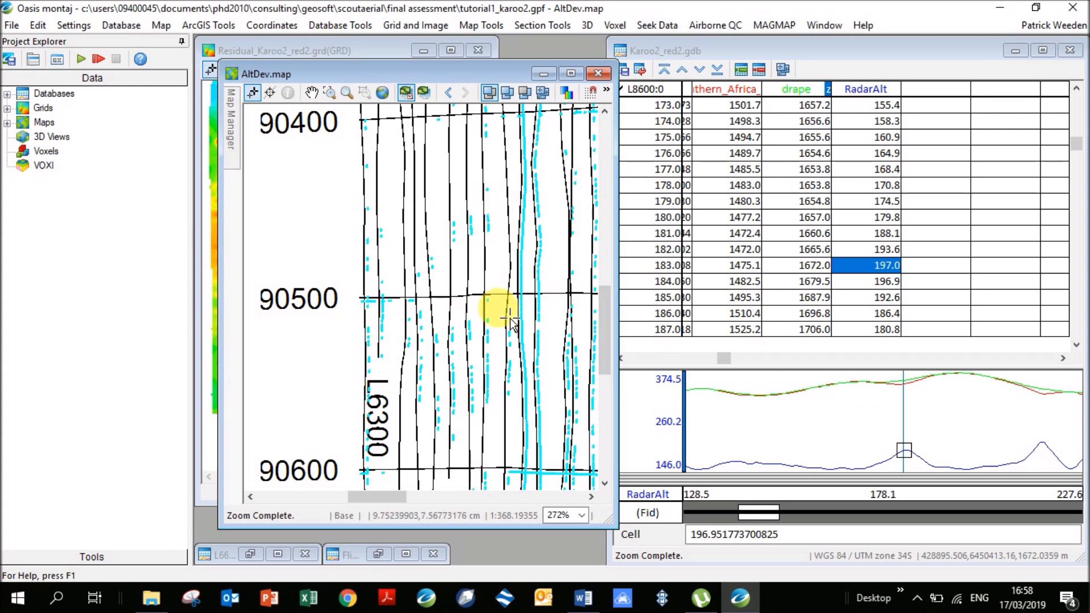
# Step: Display the Flag_Height channel in the empty column beside RadarAlt in Karoo2_red2.gdb
pyautogui.click(381, 93)
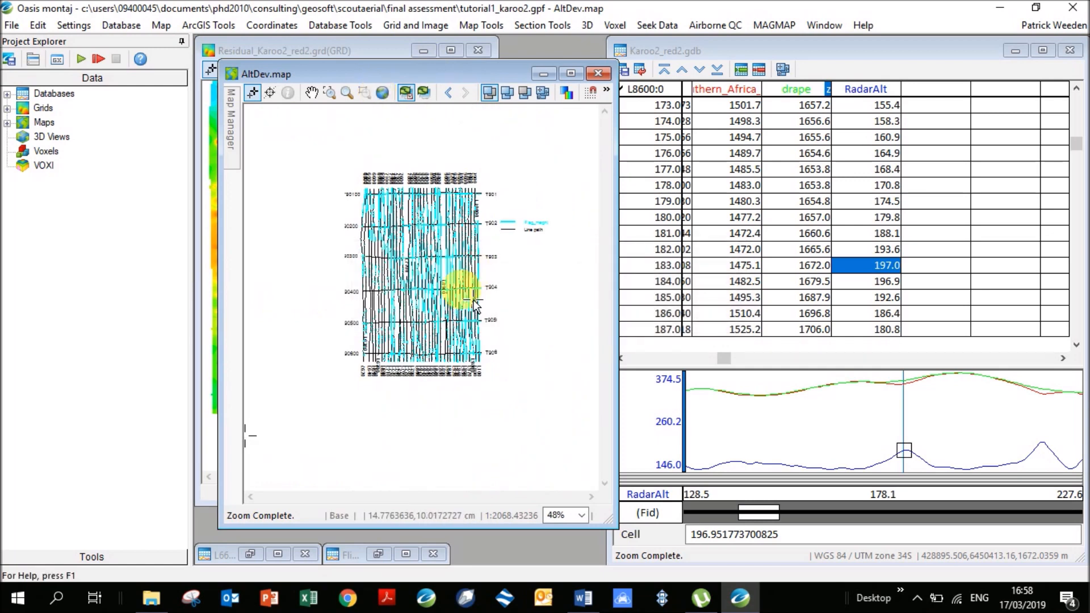
pyautogui.click(922, 92)
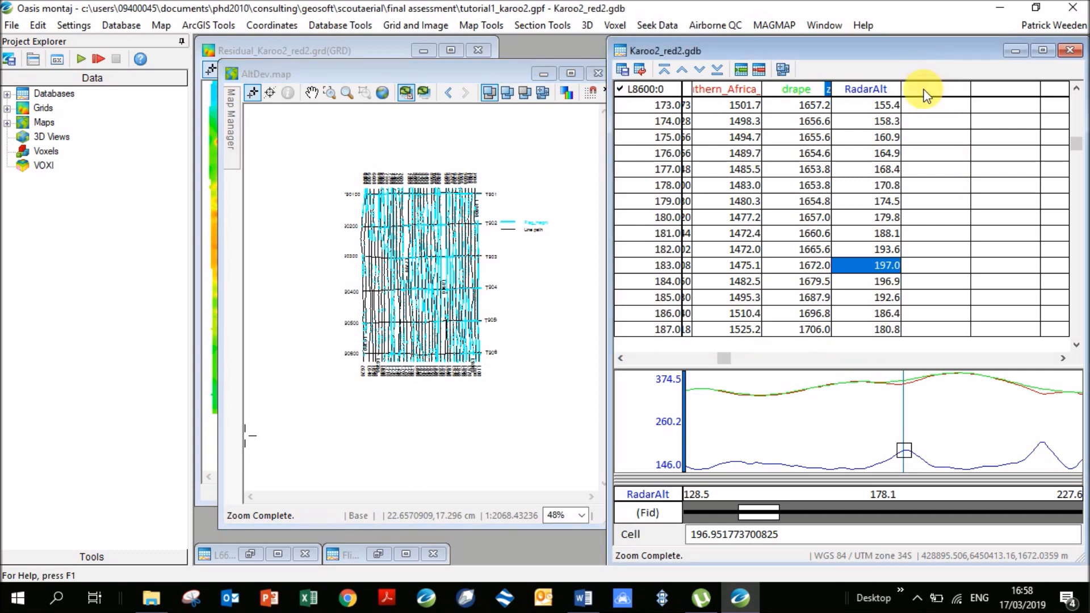
pyautogui.click(924, 91)
pyautogui.rightClick(923, 91)
pyautogui.click(936, 97)
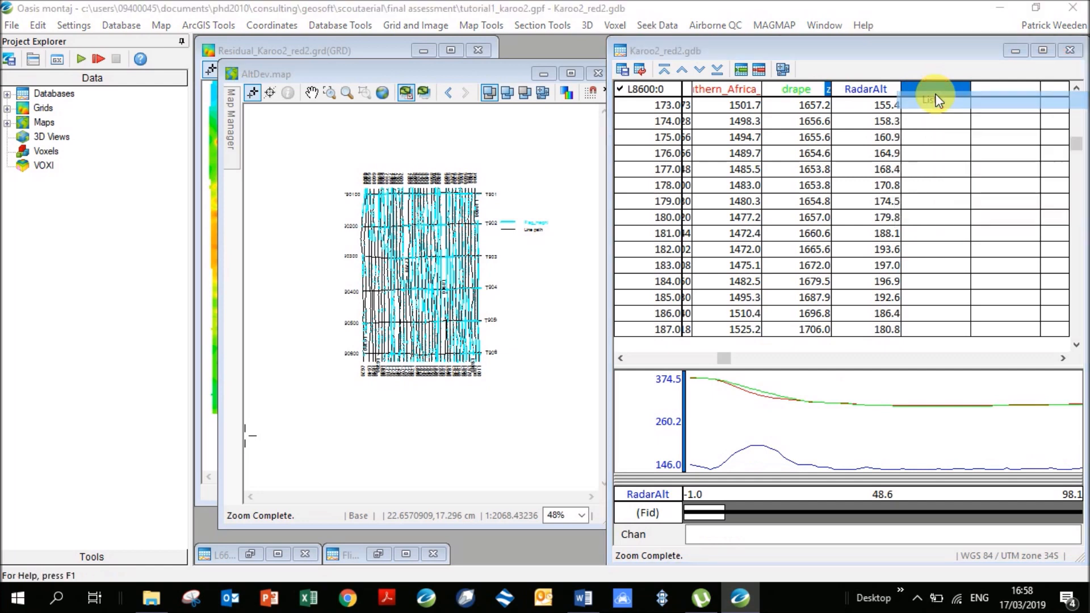
pyautogui.click(941, 104)
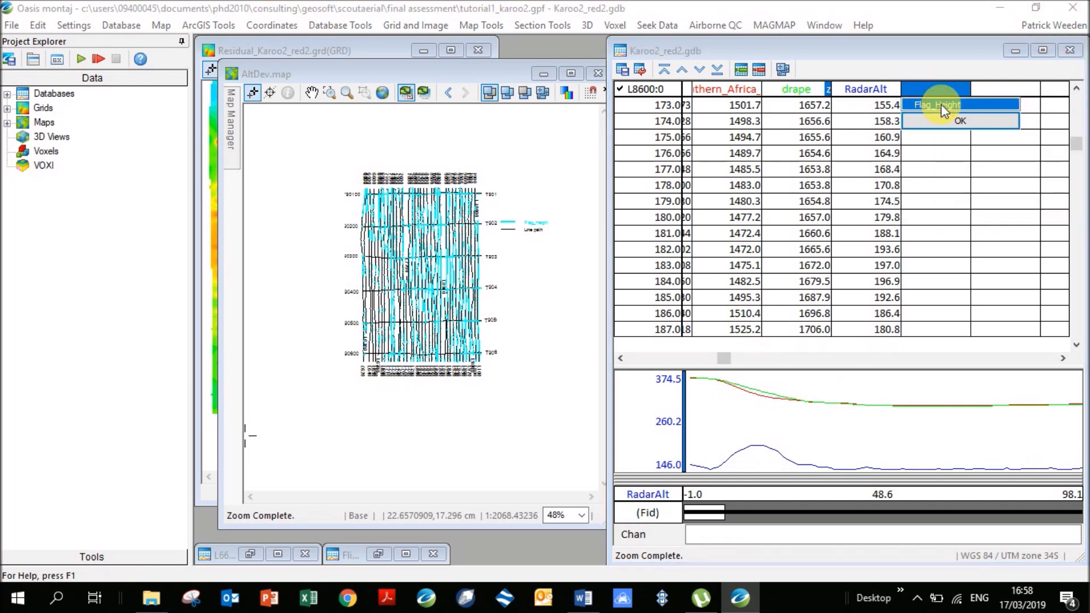
pyautogui.click(955, 121)
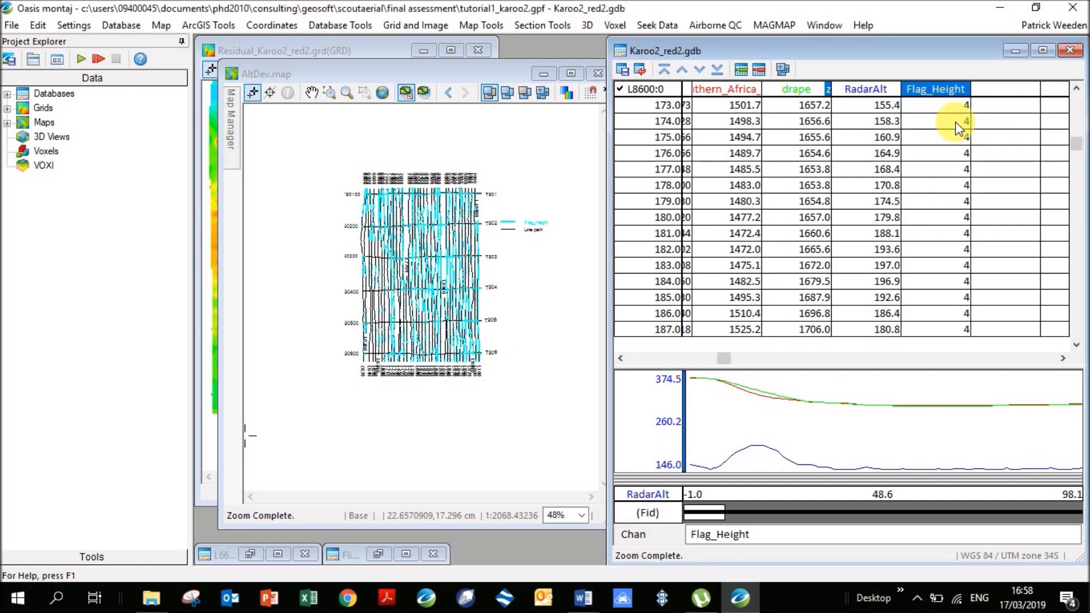
# Step: Read the flag indicator definitions in the Altitude Deviation help, compare them with the QC settings, and cancel the tool
pyautogui.click(720, 26)
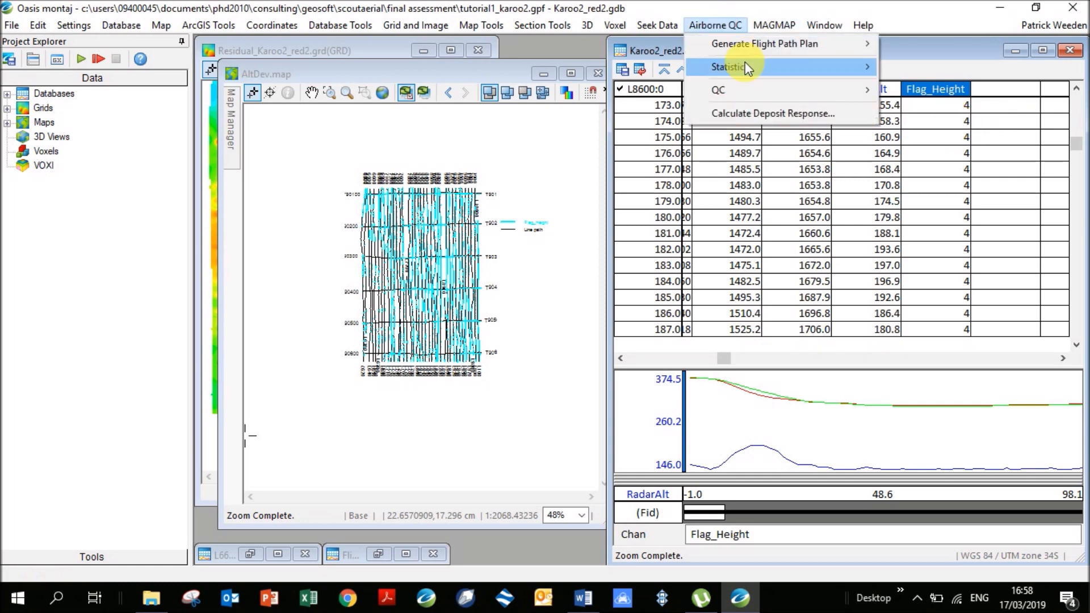
pyautogui.moveTo(763, 88)
pyautogui.click(920, 90)
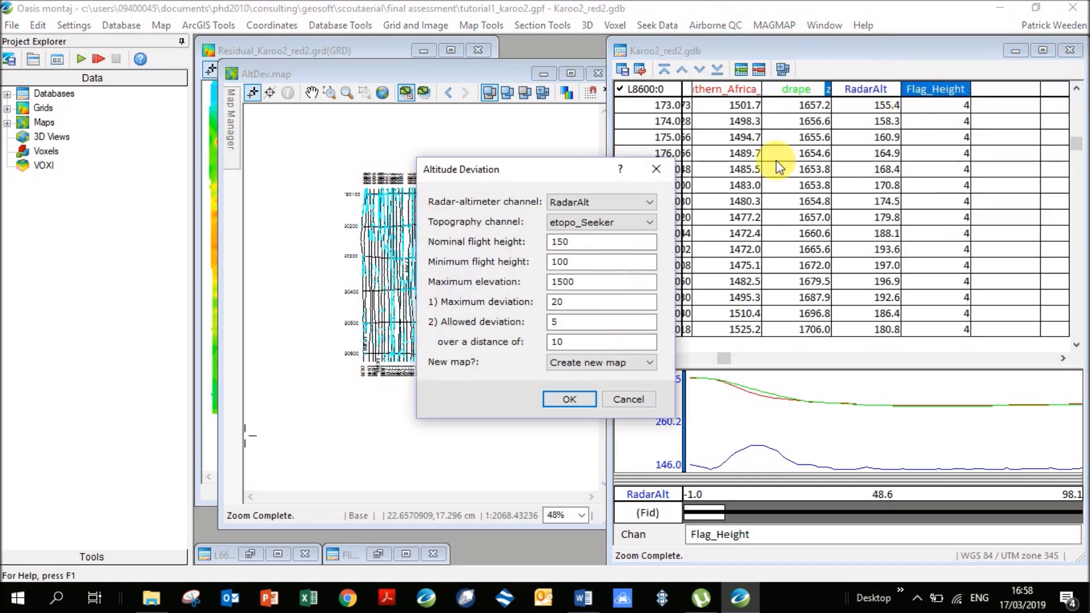
pyautogui.click(617, 170)
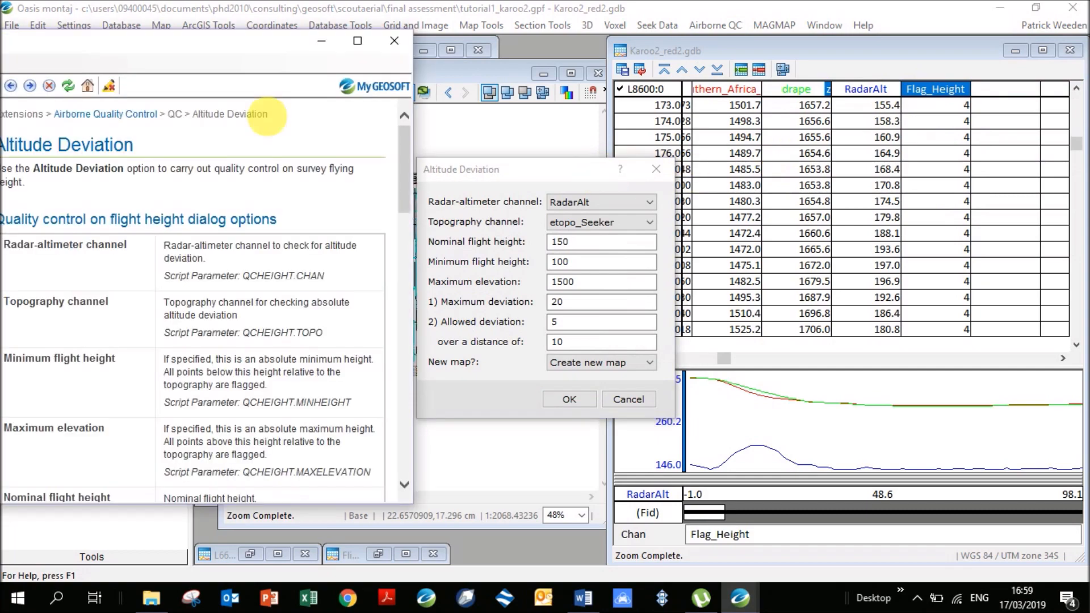
pyautogui.moveTo(251, 45); pyautogui.dragTo(522, 17)
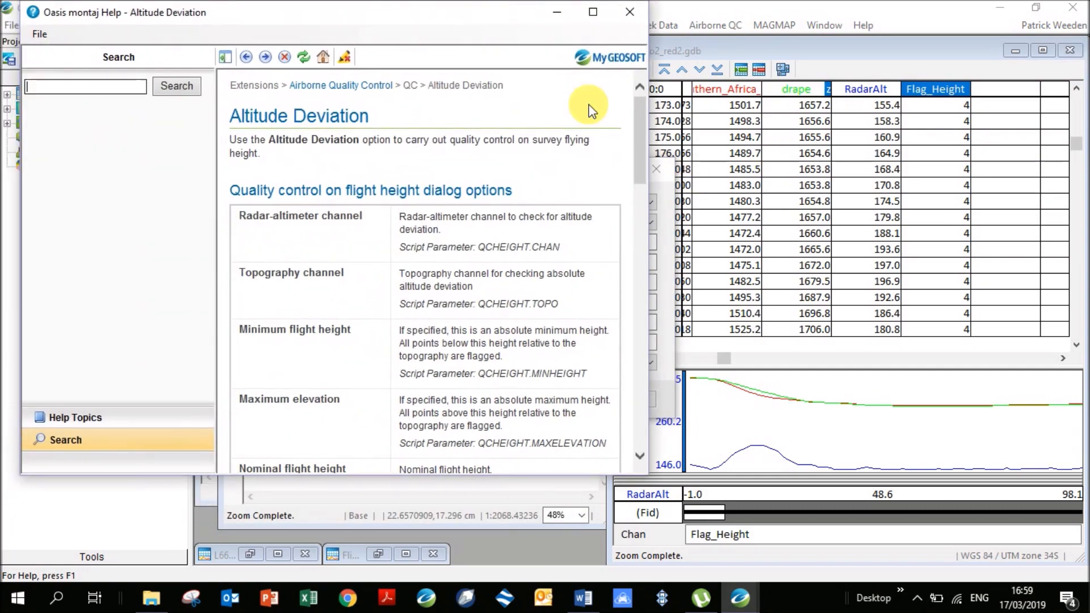
pyautogui.moveTo(638, 117); pyautogui.dragTo(650, 315)
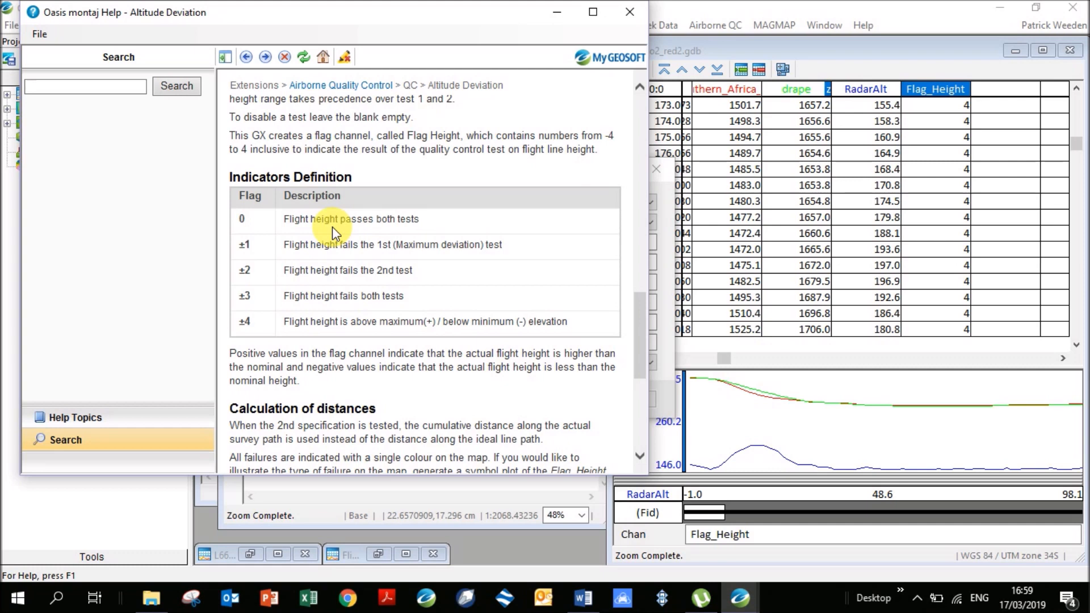
pyautogui.moveTo(450, 23); pyautogui.dragTo(223, 46)
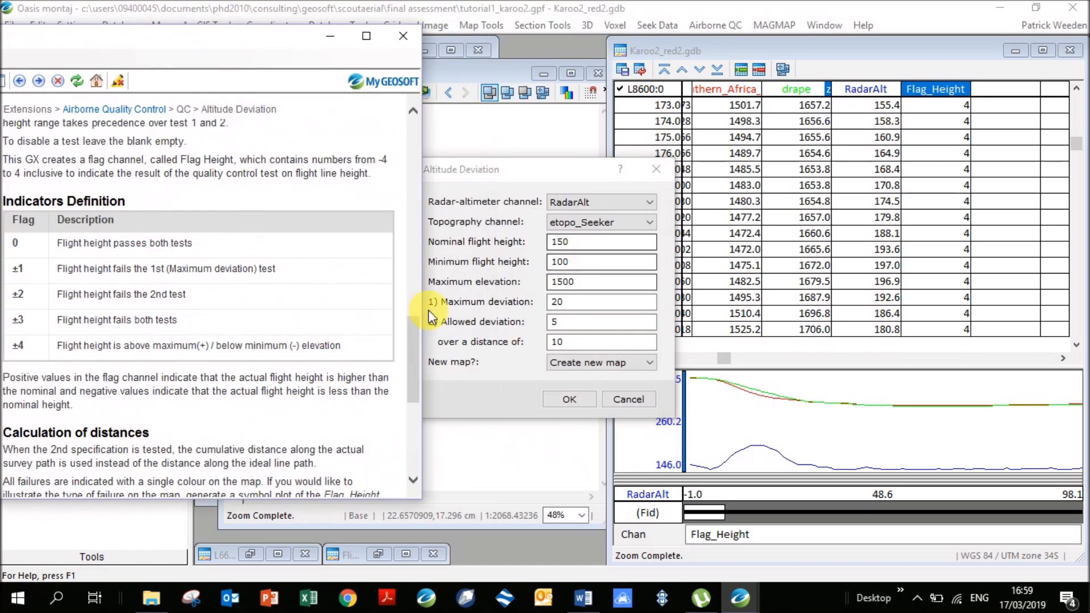
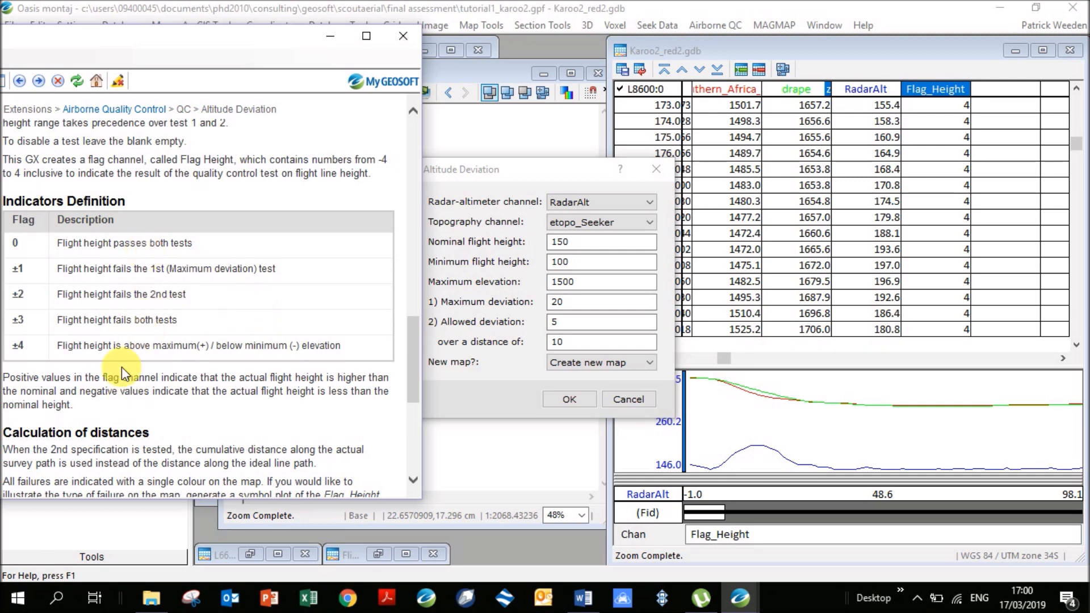
pyautogui.click(329, 36)
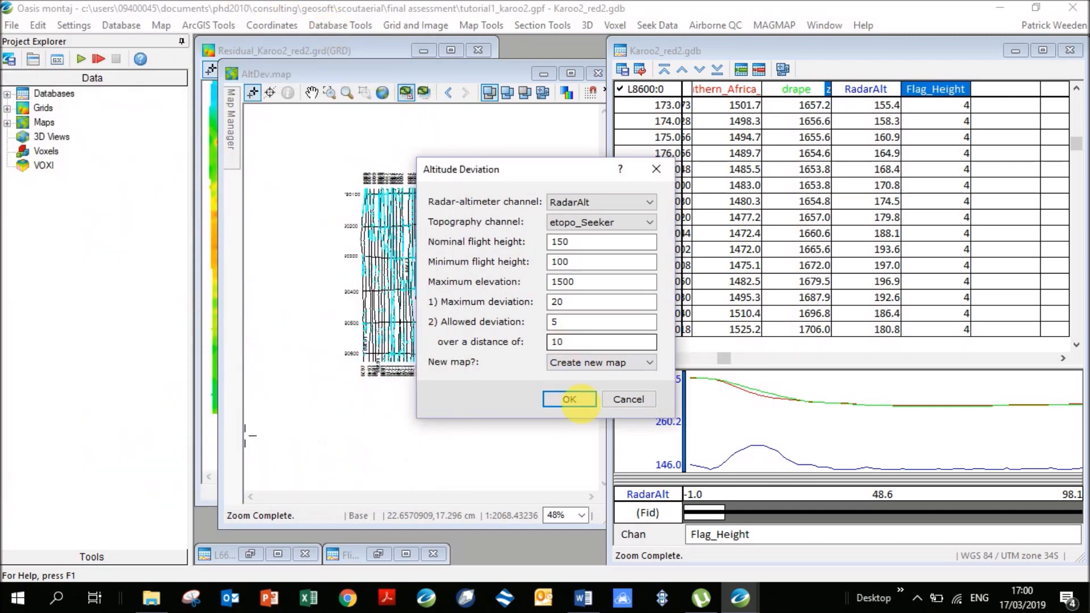
pyautogui.click(624, 397)
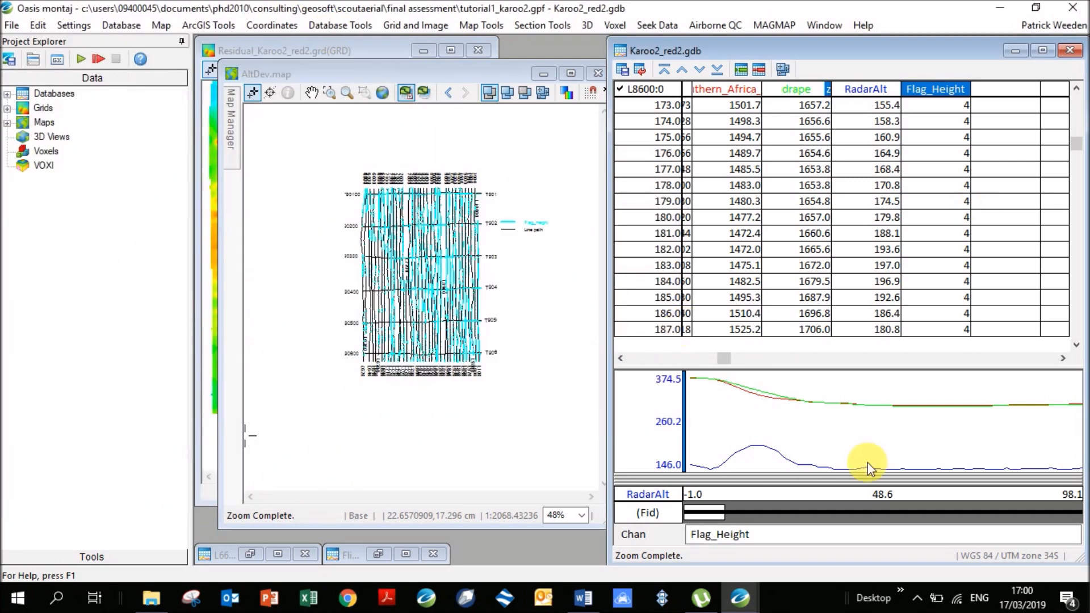
# Step: Add a second profile pane beneath the existing Karoo2_red2.gdb profiles and enlarge it by shrinking the data table and upper pane
pyautogui.moveTo(868, 475); pyautogui.dragTo(878, 430)
pyautogui.moveTo(878, 367); pyautogui.dragTo(894, 253)
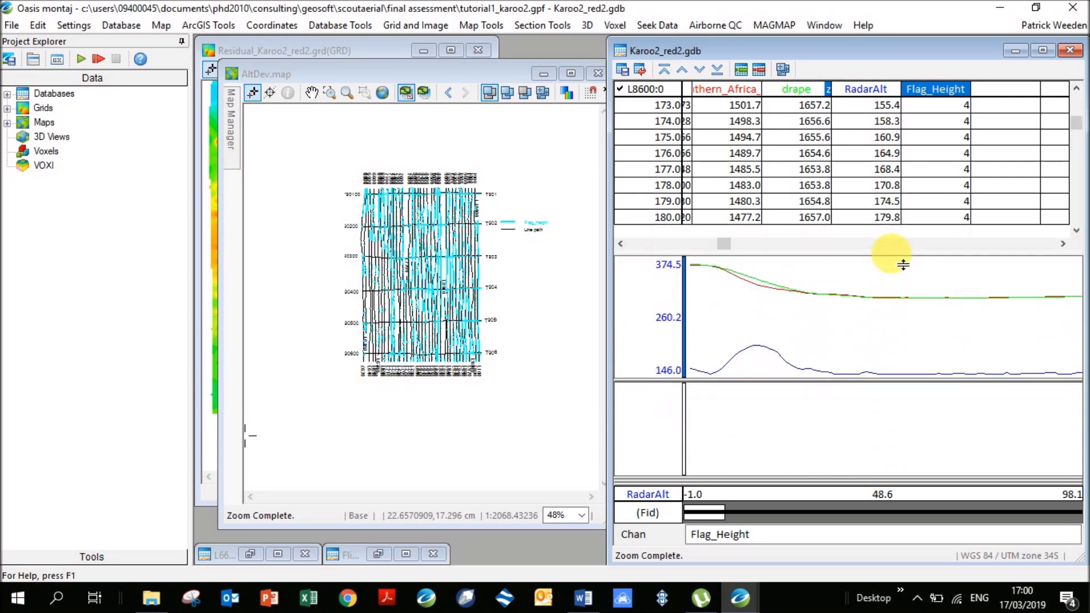
pyautogui.moveTo(895, 381); pyautogui.dragTo(903, 363)
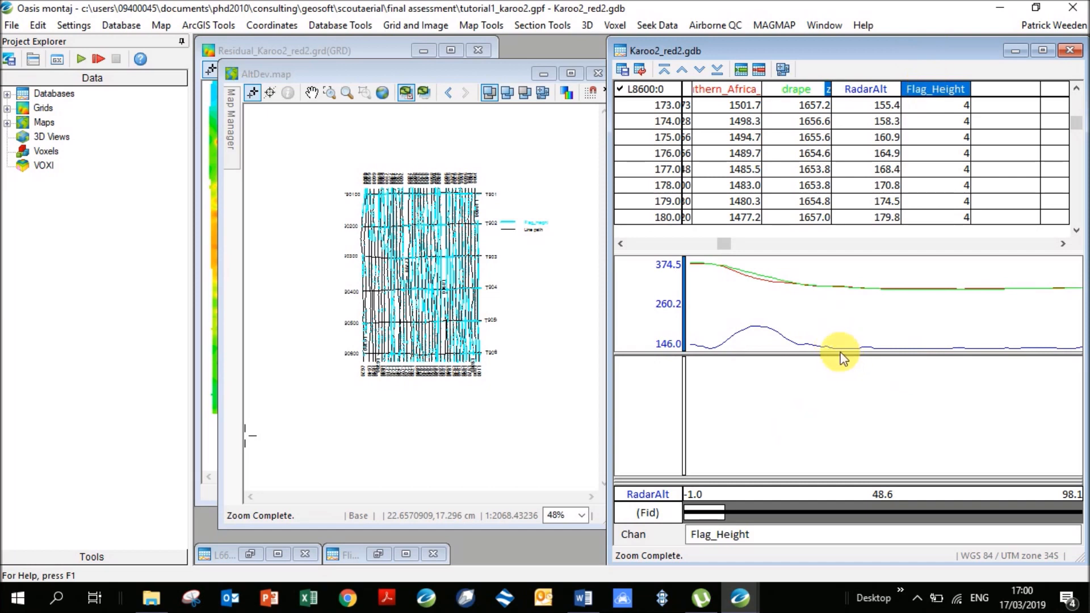
pyautogui.moveTo(839, 353); pyautogui.dragTo(877, 328)
pyautogui.moveTo(893, 251); pyautogui.dragTo(913, 231)
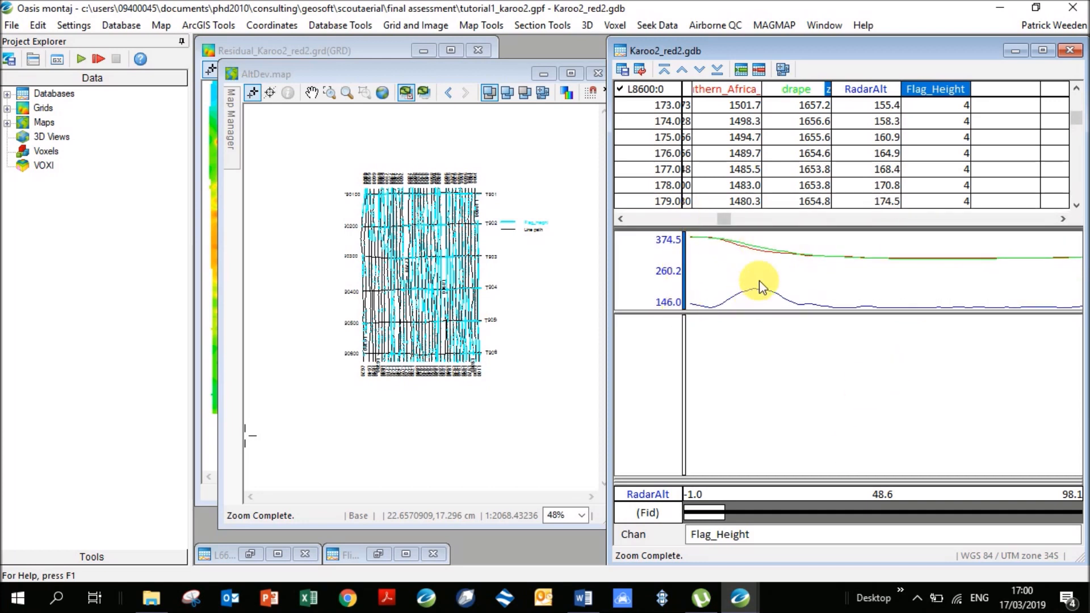
# Step: Show Flag_Height as a symbol profile in the empty lower profile pane for line L8600
pyautogui.click(772, 276)
pyautogui.click(772, 391)
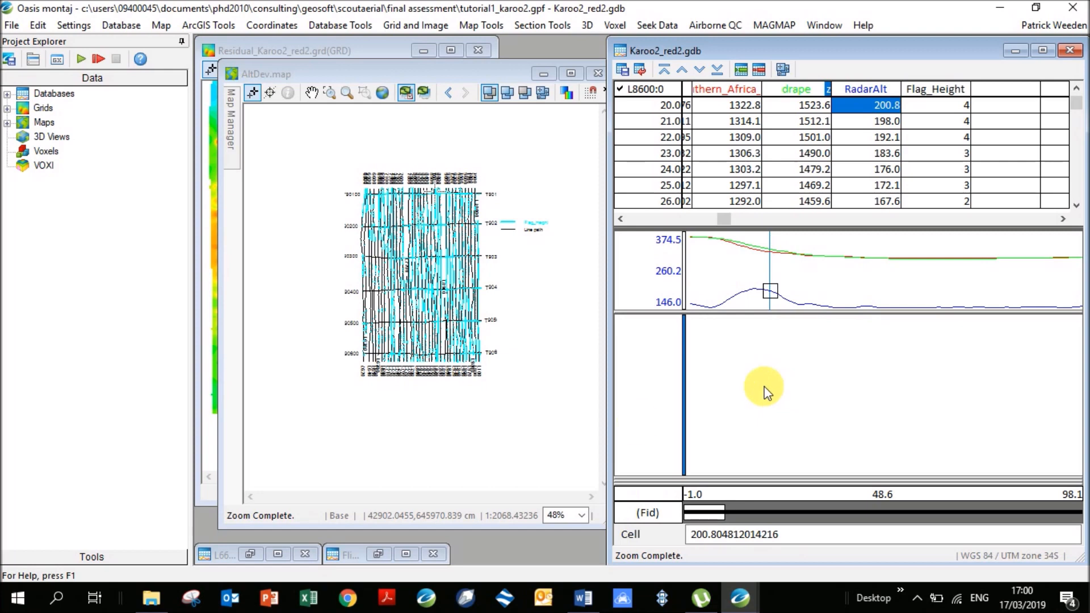
pyautogui.click(936, 89)
pyautogui.rightClick(935, 89)
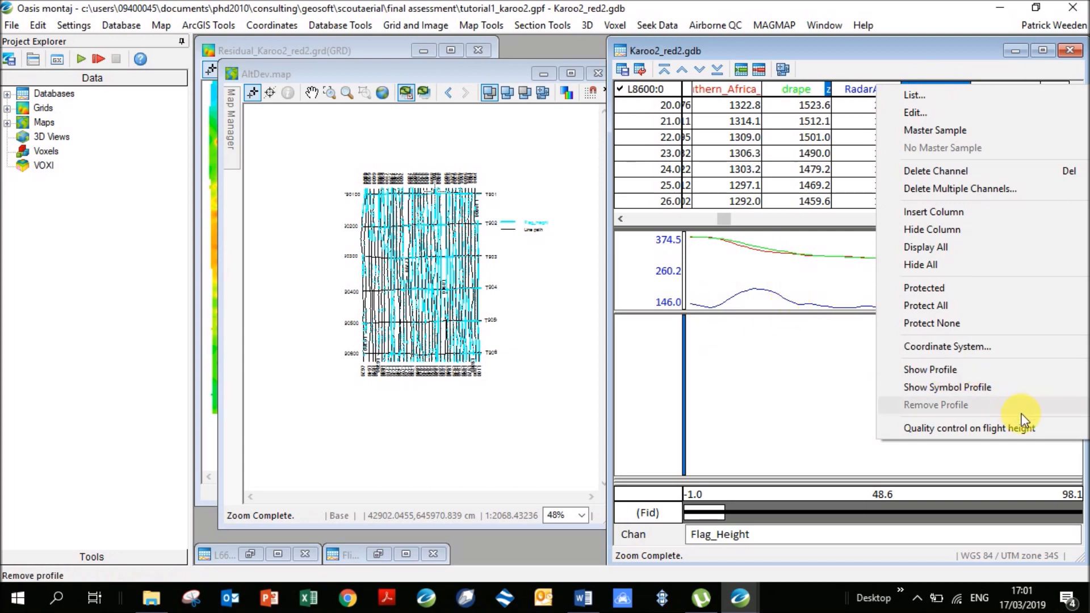
pyautogui.click(988, 388)
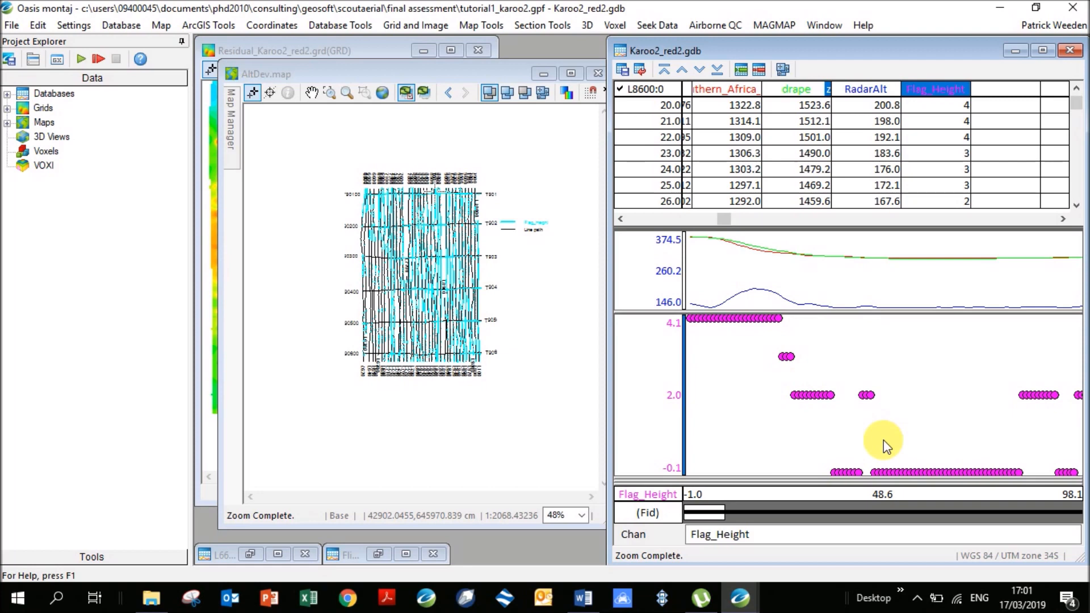
# Step: Inspect line L8600's Flag_Height points at levels 4, 3, 2 and 0, checking their meaning in the Altitude Deviation help
pyautogui.click(767, 322)
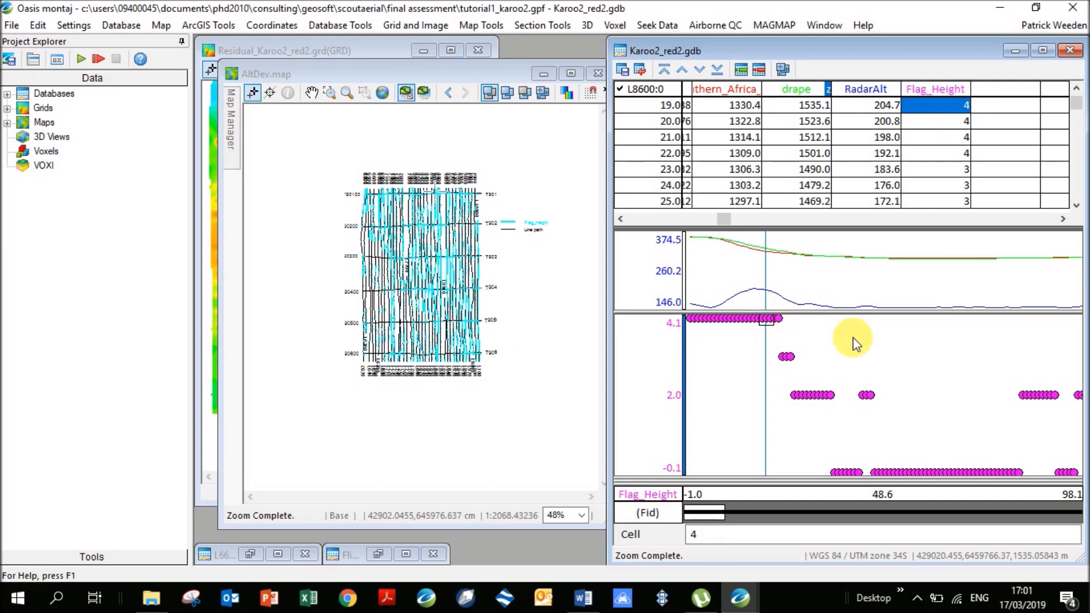
pyautogui.click(786, 357)
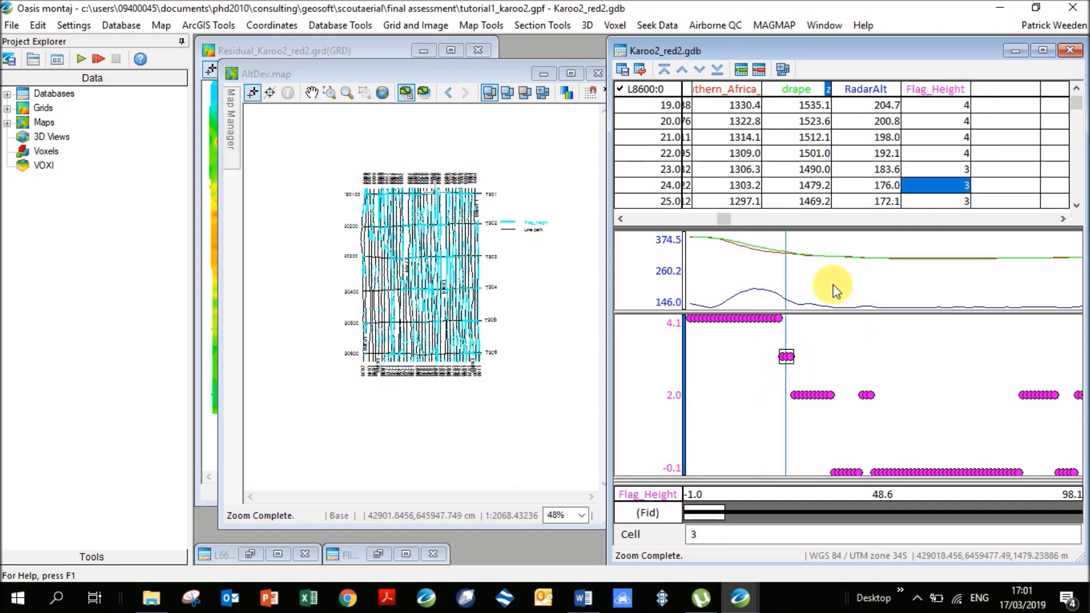
pyautogui.click(817, 397)
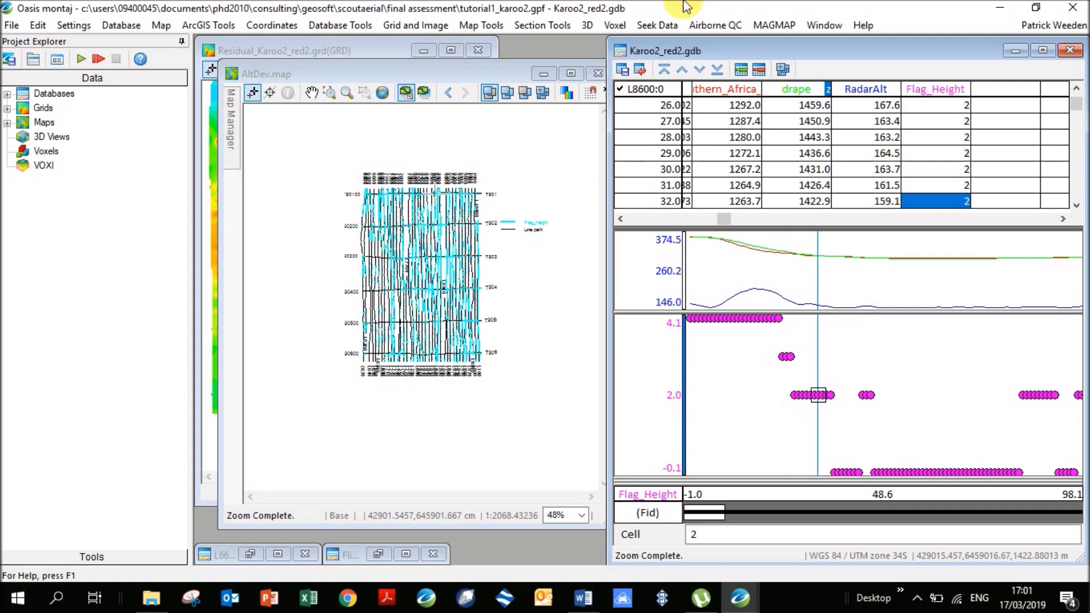
pyautogui.click(748, 596)
pyautogui.click(803, 553)
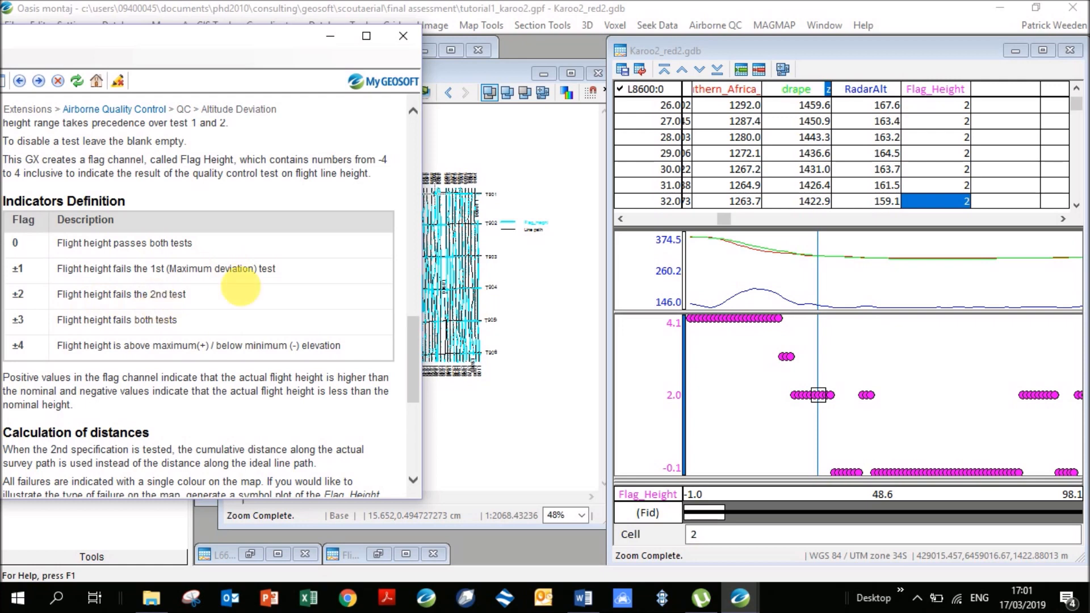
pyautogui.click(845, 473)
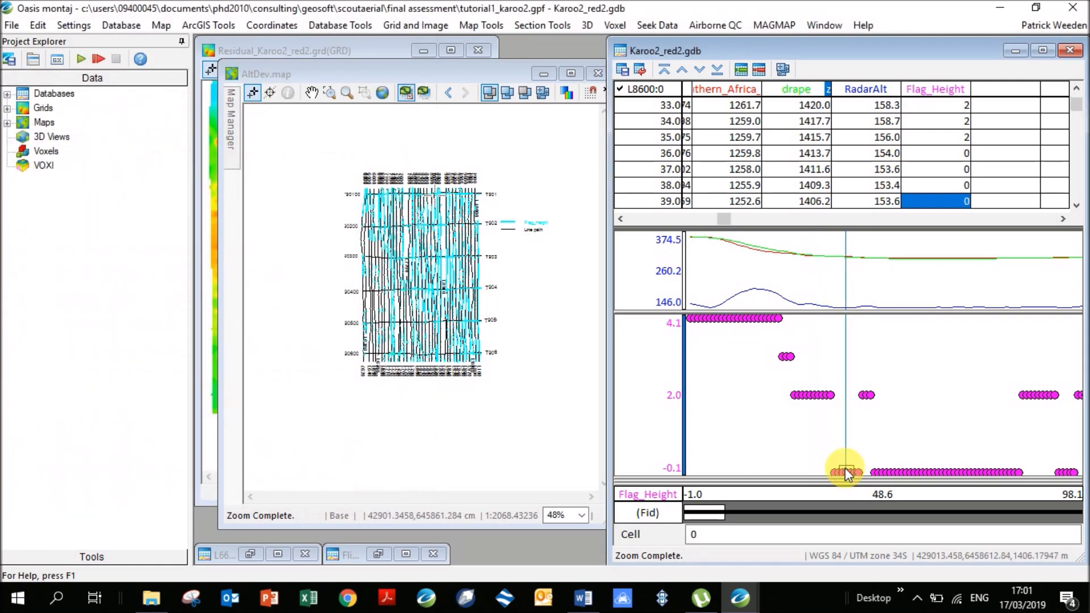
pyautogui.click(950, 472)
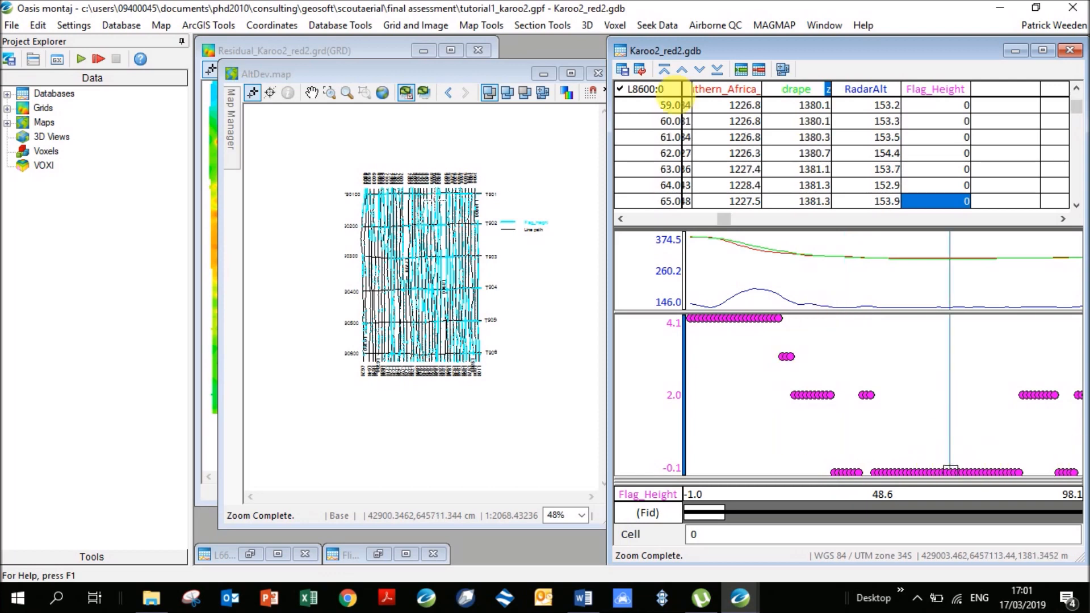
# Step: Step through the survey lines from L8600 past L9700, comparing each line's Flag_Height symbols with its altitude profiles
pyautogui.click(643, 92)
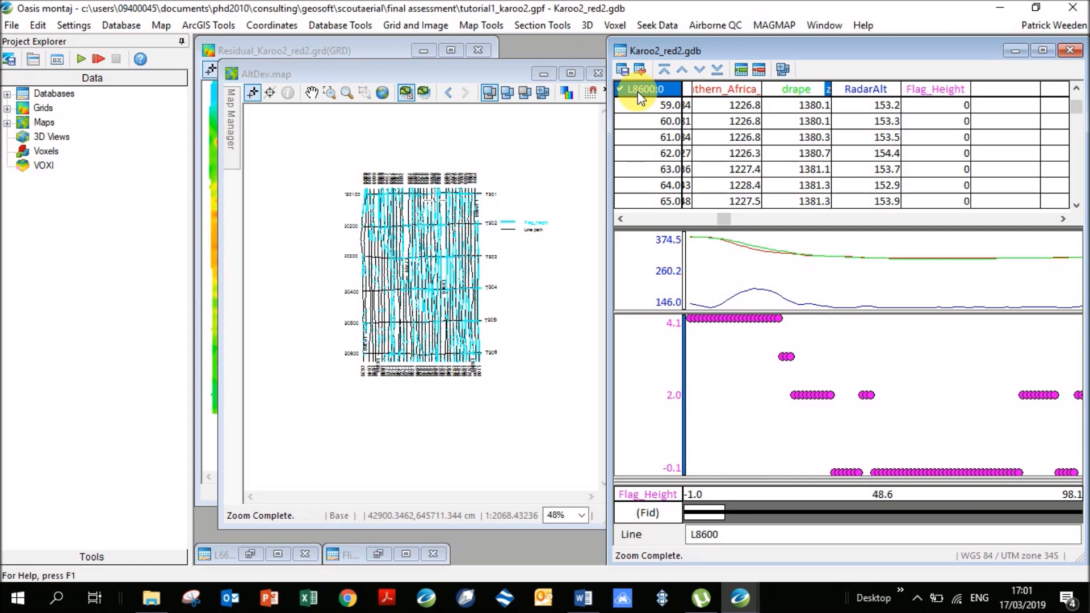
pyautogui.press('pagedown')
pyautogui.press('pagedown')
pyautogui.press('pagedown')
pyautogui.press('pagedown')
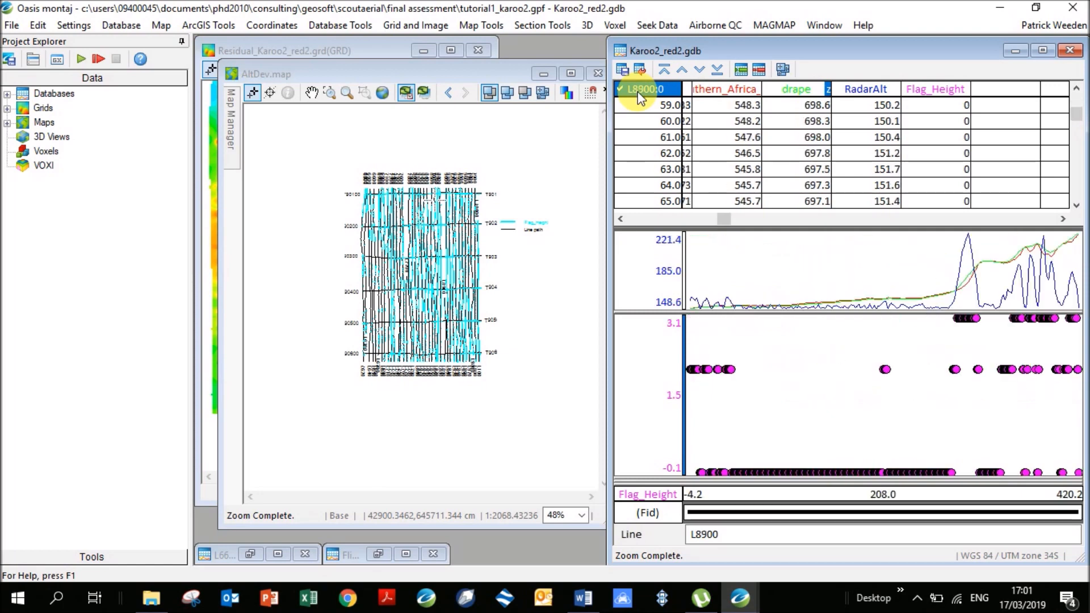
pyautogui.press('pagedown')
pyautogui.press('pagedown')
pyautogui.press('pagedown')
pyautogui.press('pagedown')
pyautogui.press('pagedown')
pyautogui.press('pagedown')
pyautogui.press('pagedown')
pyautogui.press('pagedown')
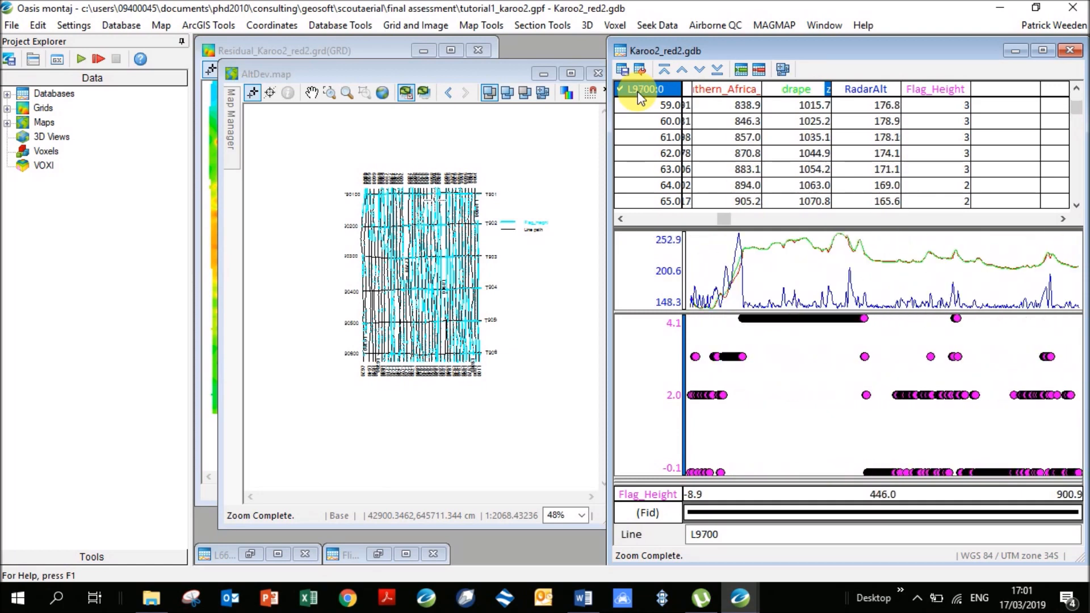
pyautogui.press('pagedown')
pyautogui.press('pagedown')
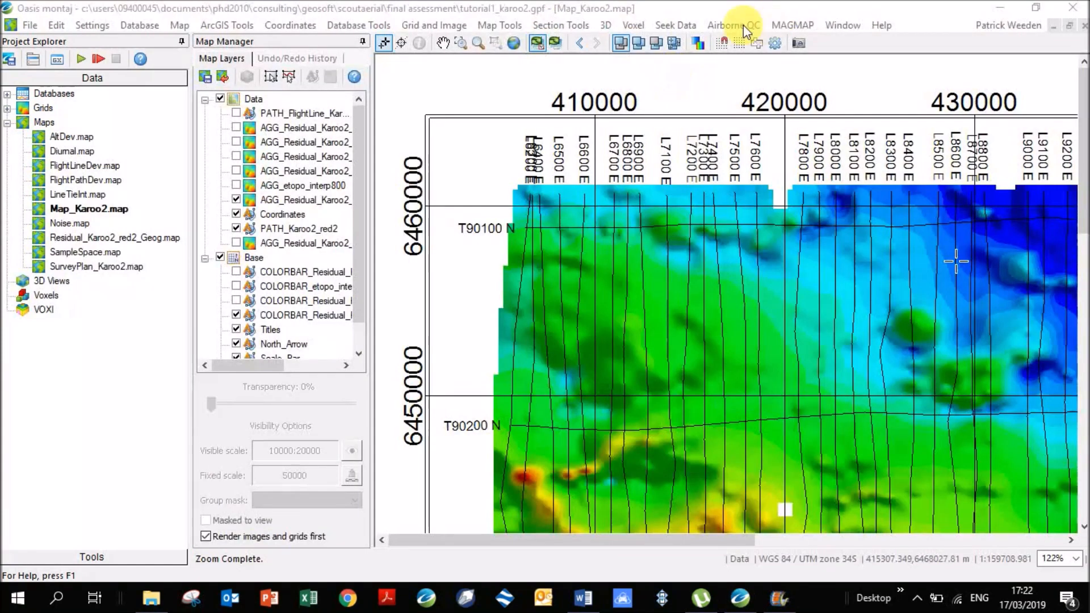
pyautogui.click(743, 24)
pyautogui.moveTo(775, 97)
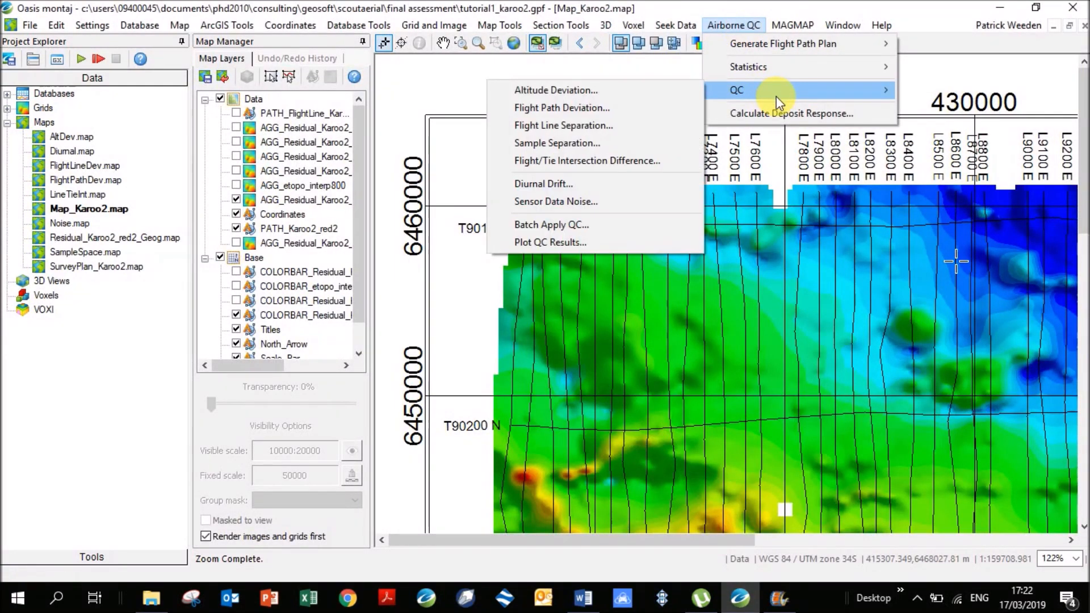
pyautogui.click(634, 114)
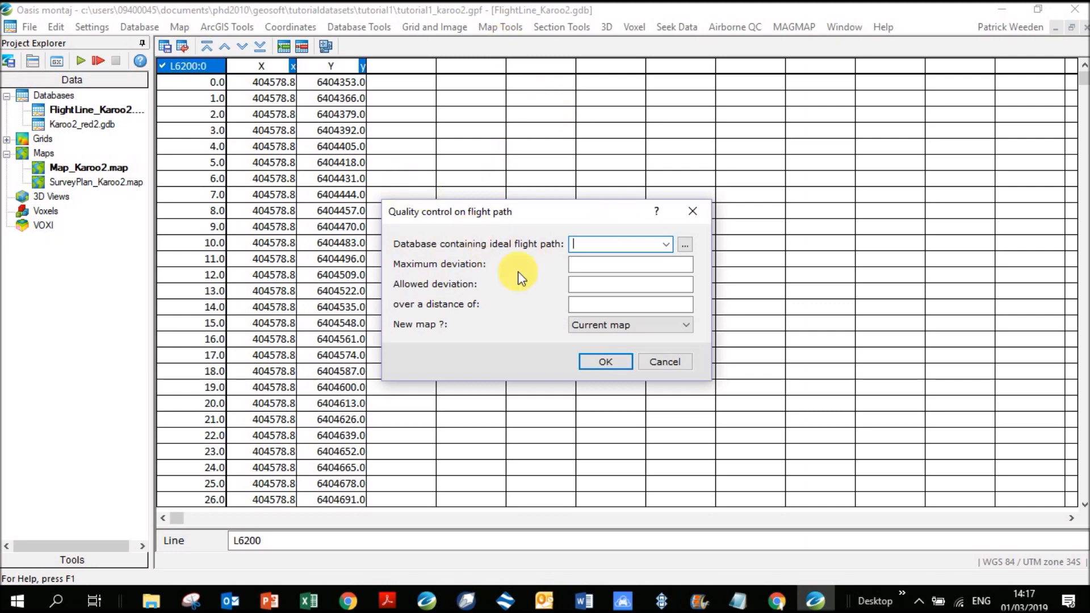
pyautogui.click(619, 267)
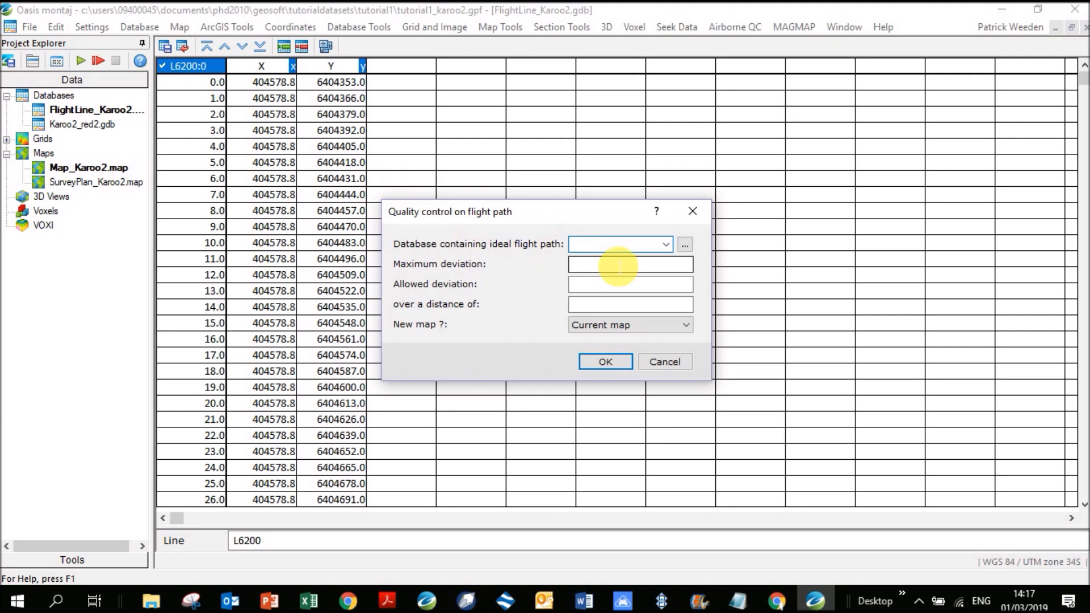
pyautogui.click(615, 246)
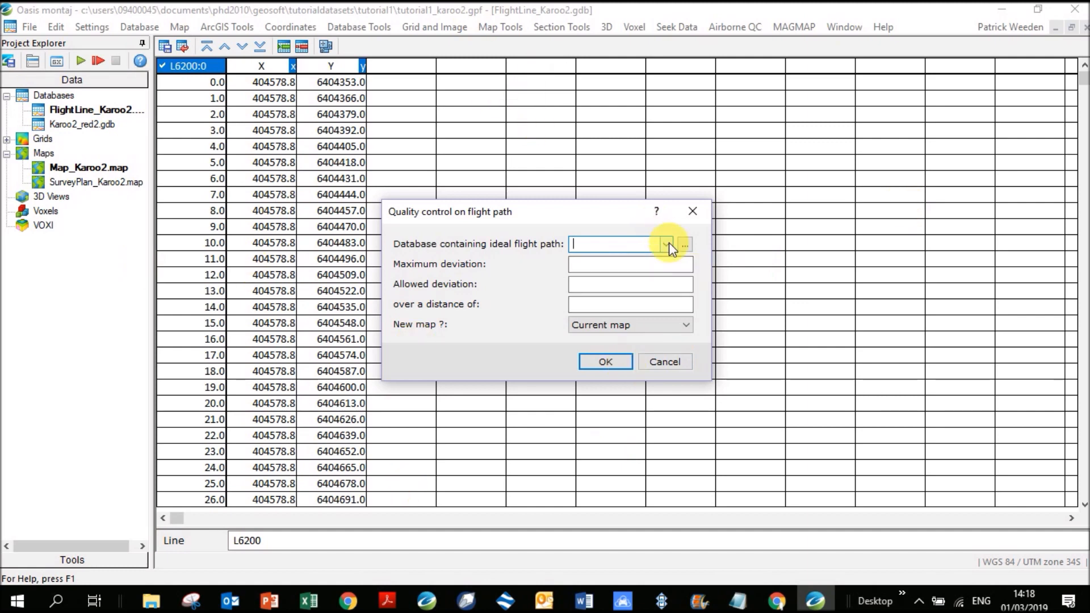
pyautogui.click(664, 361)
# Step: Activate Karoo2_red2.gdb, start the Flight Path Deviation QC on it, and open the choice of ideal flight path database
pyautogui.click(1064, 29)
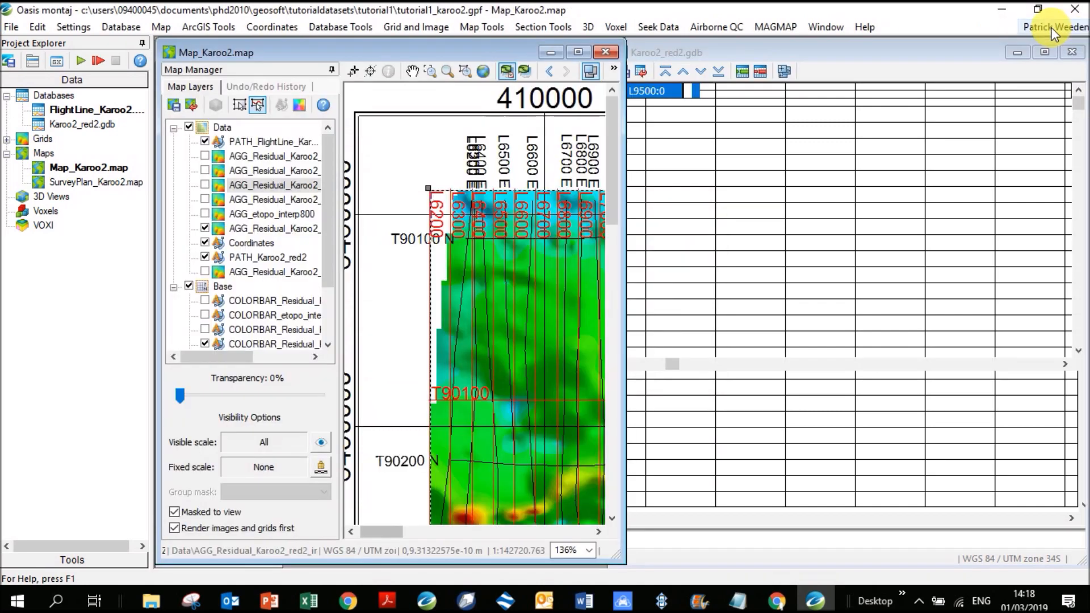
pyautogui.click(740, 49)
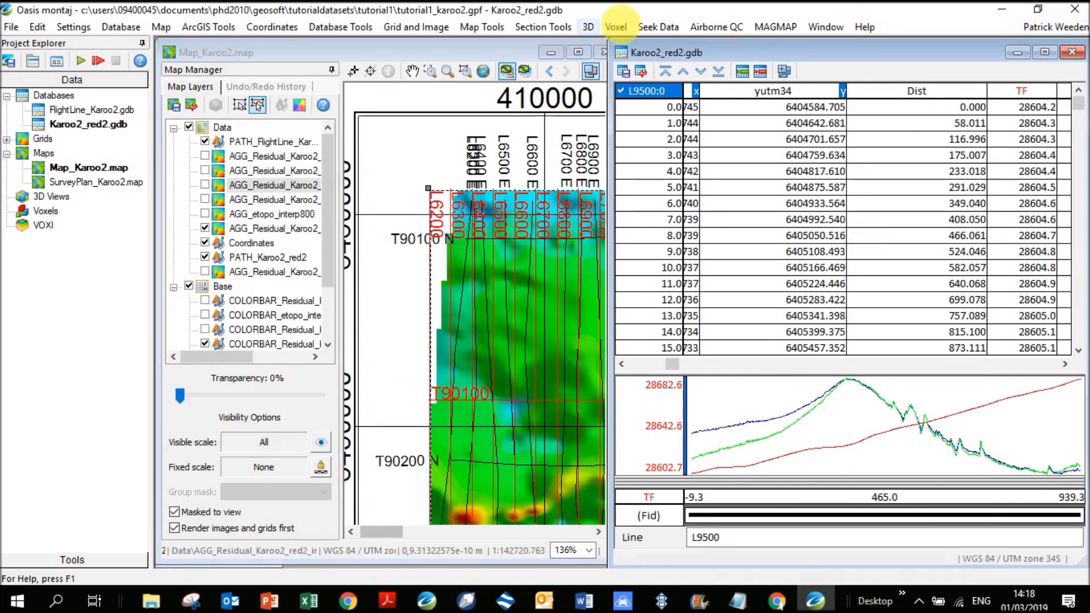
pyautogui.click(720, 27)
pyautogui.moveTo(842, 71)
pyautogui.moveTo(864, 91)
pyautogui.click(935, 107)
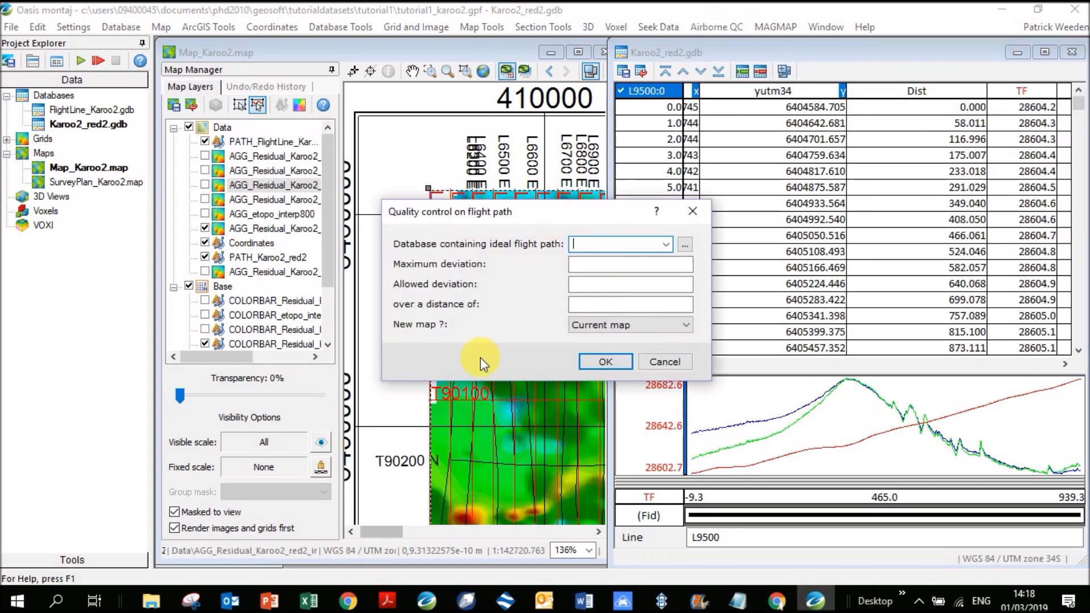
pyautogui.click(665, 244)
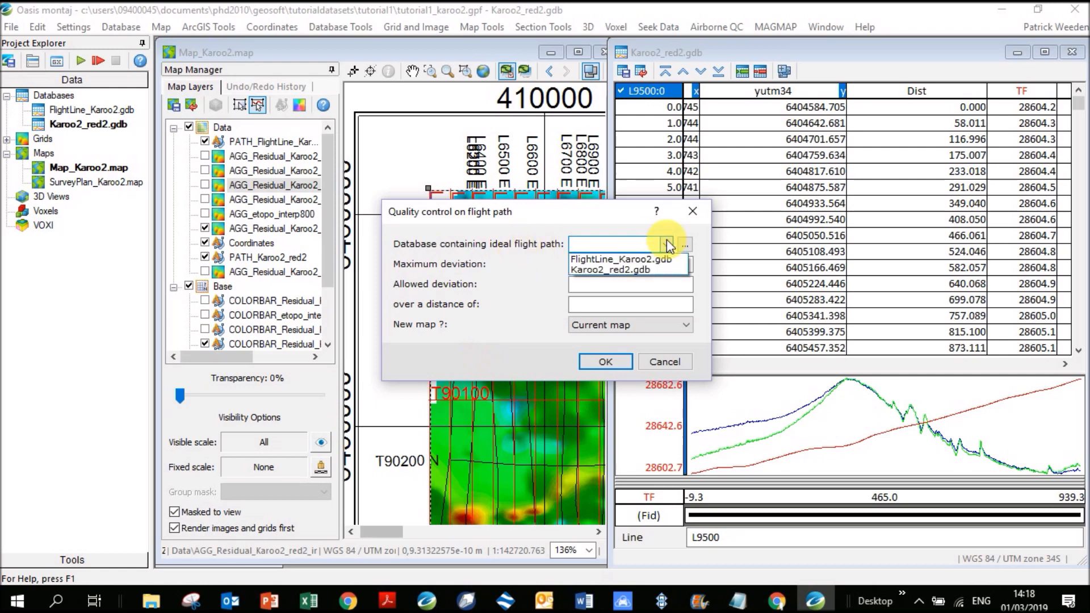
# Step: Set up the flight path QC against FlightLine_Karoo2.gdb with maximum deviation 200, allowed deviation 10 over a distance of 5, and a new map
pyautogui.click(660, 260)
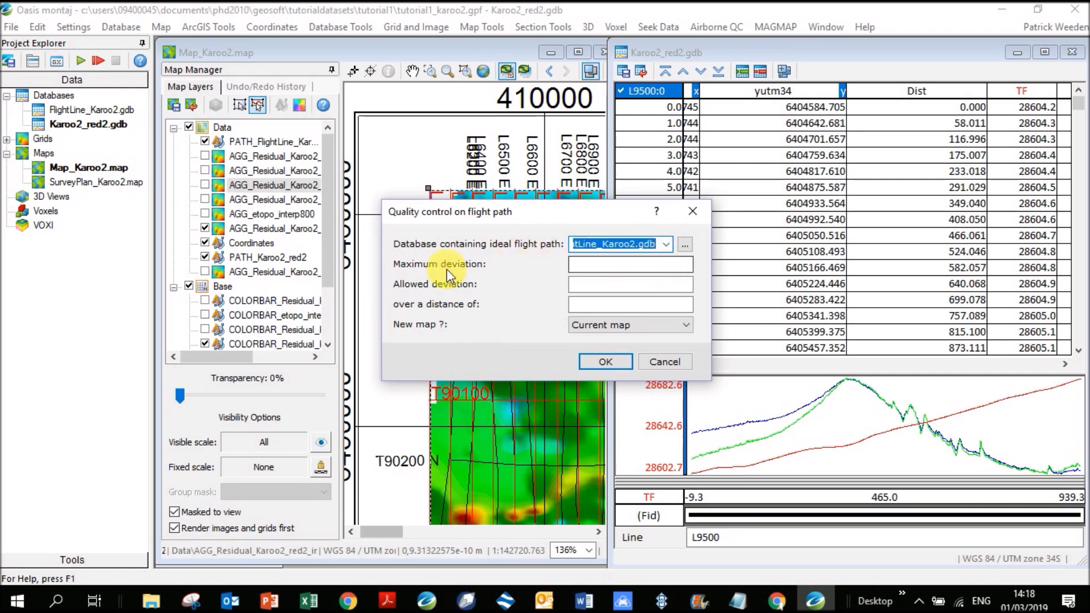
pyautogui.click(611, 271)
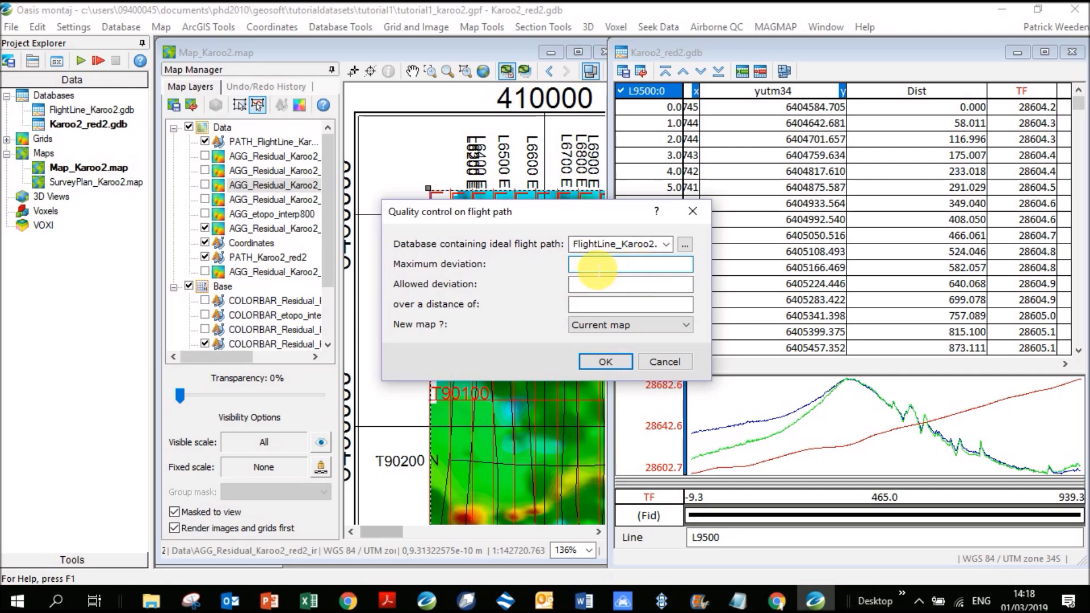
pyautogui.write('200')
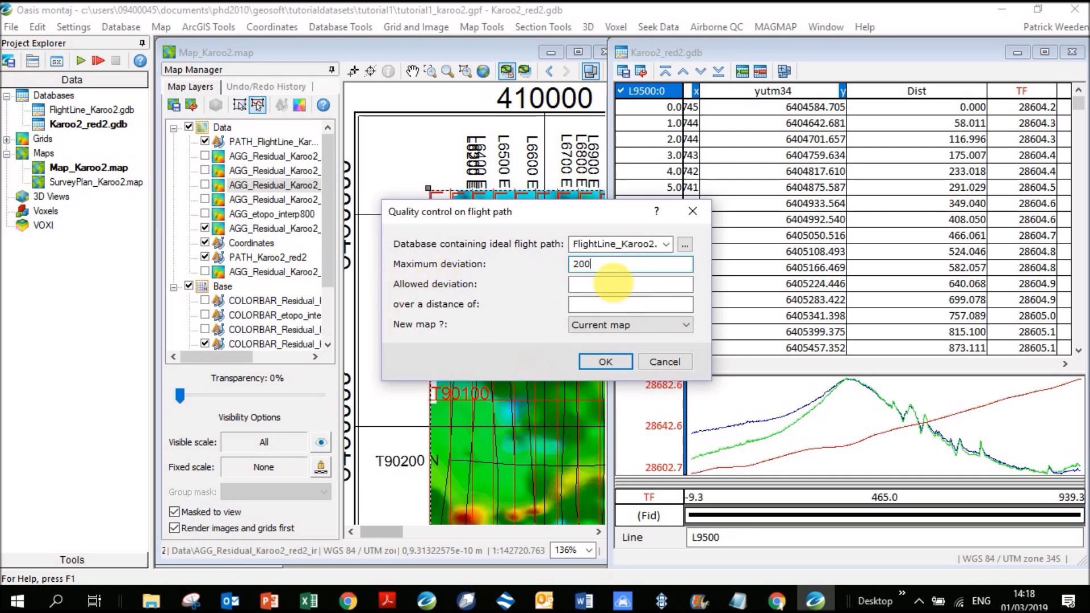
pyautogui.click(624, 285)
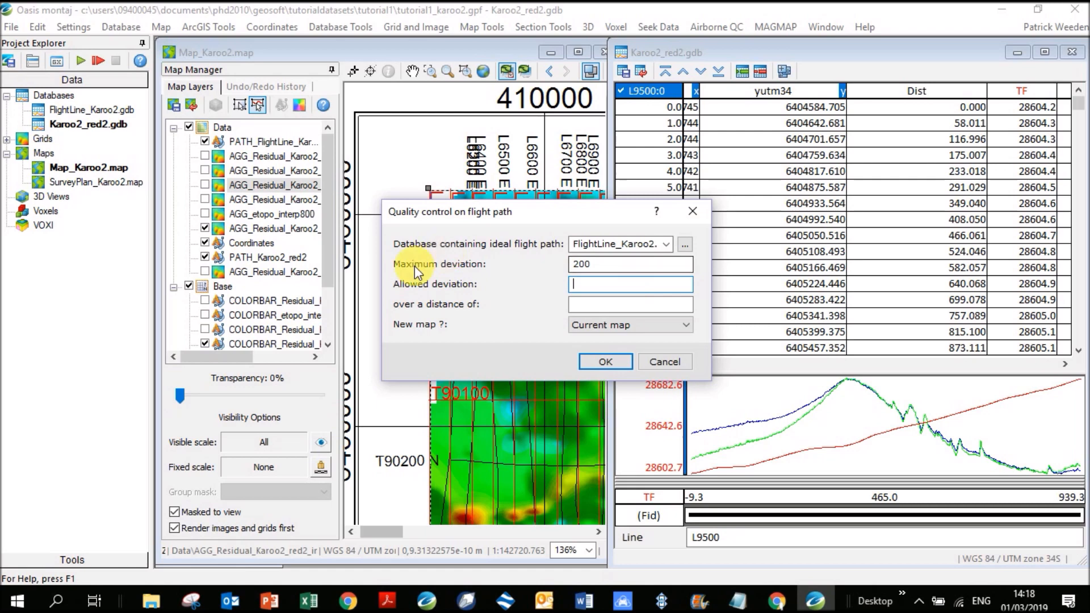
pyautogui.doubleClick(592, 265)
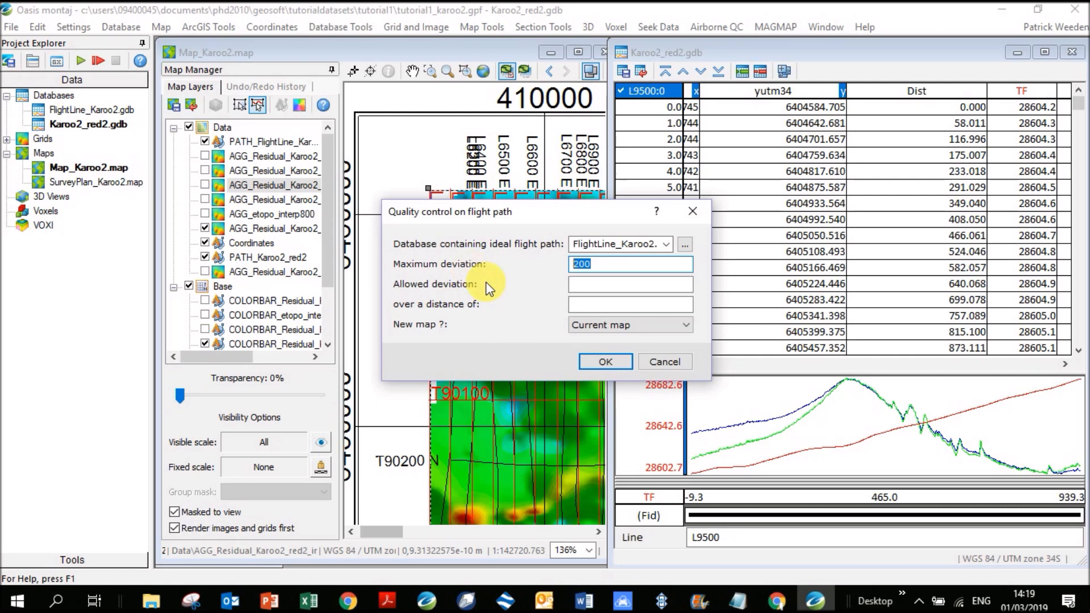
pyautogui.click(616, 284)
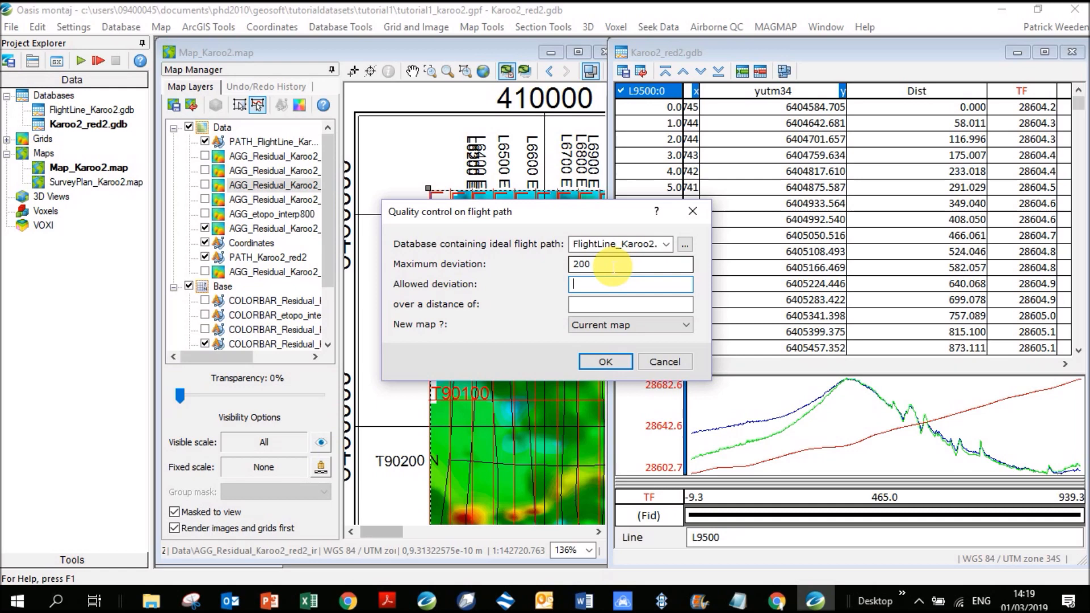
pyautogui.write('10')
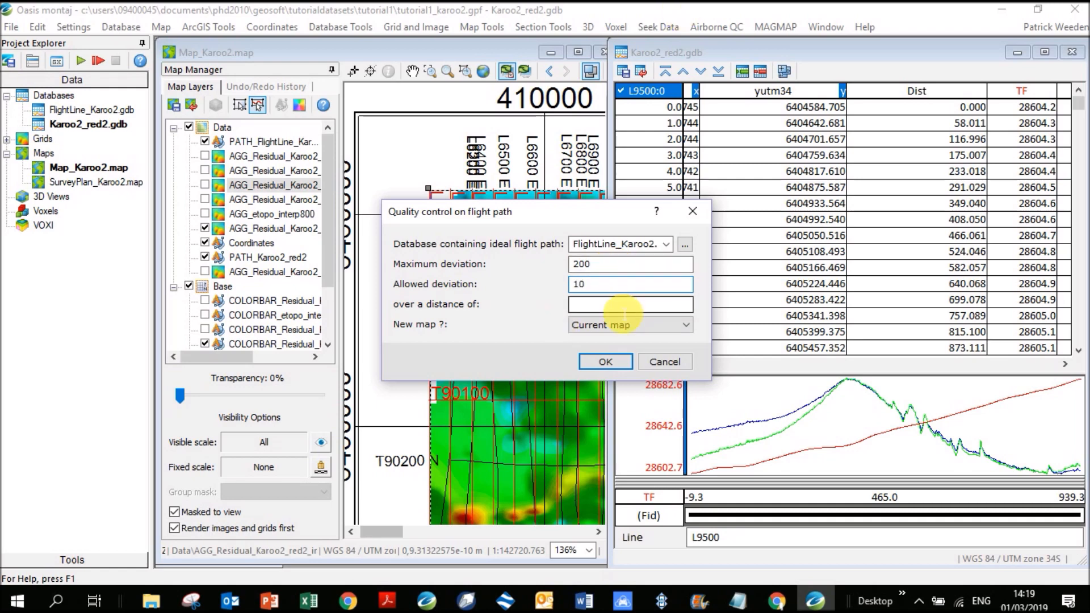
pyautogui.press('Tab')
pyautogui.write('5')
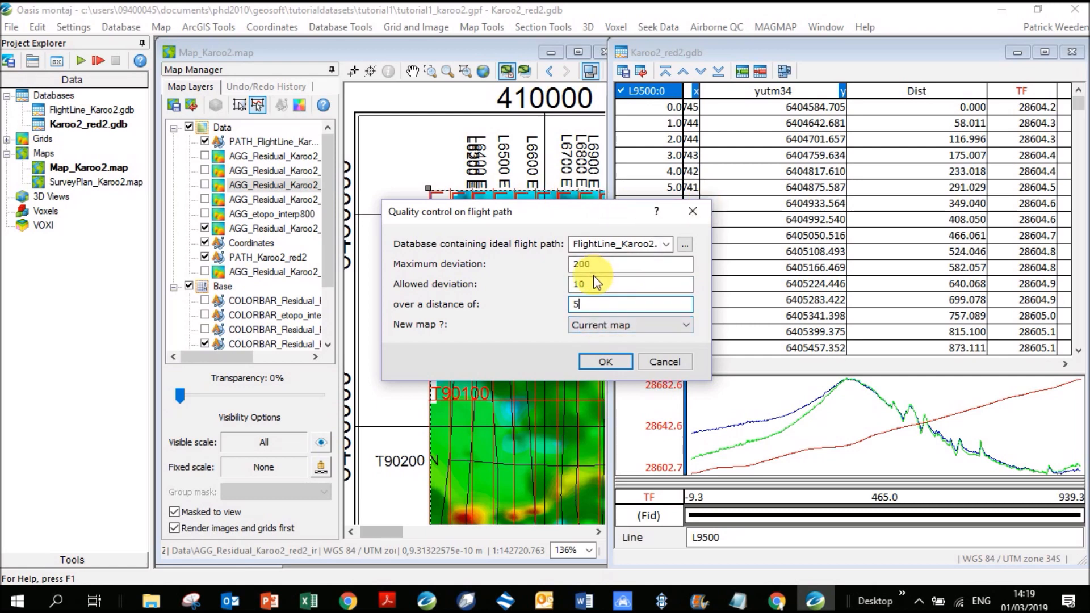
pyautogui.click(604, 325)
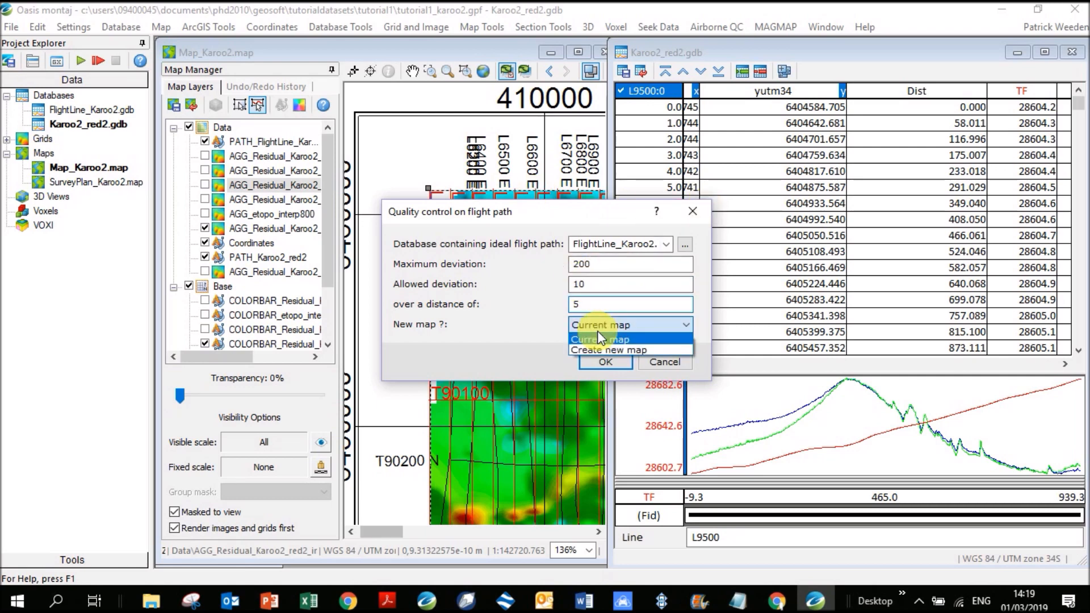
pyautogui.click(597, 350)
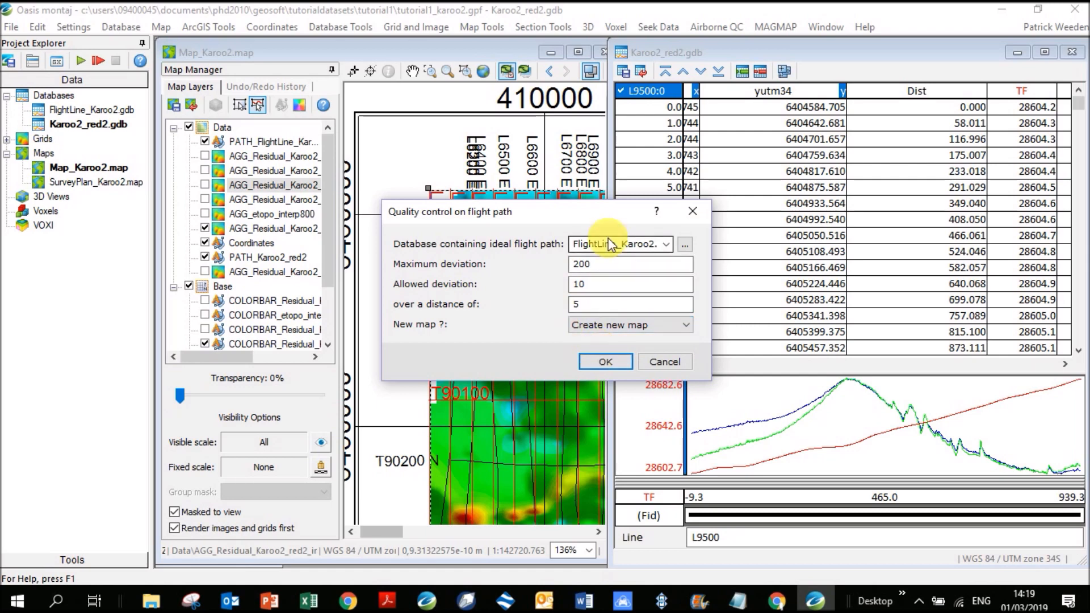
pyautogui.doubleClick(641, 284)
pyautogui.press('Tab')
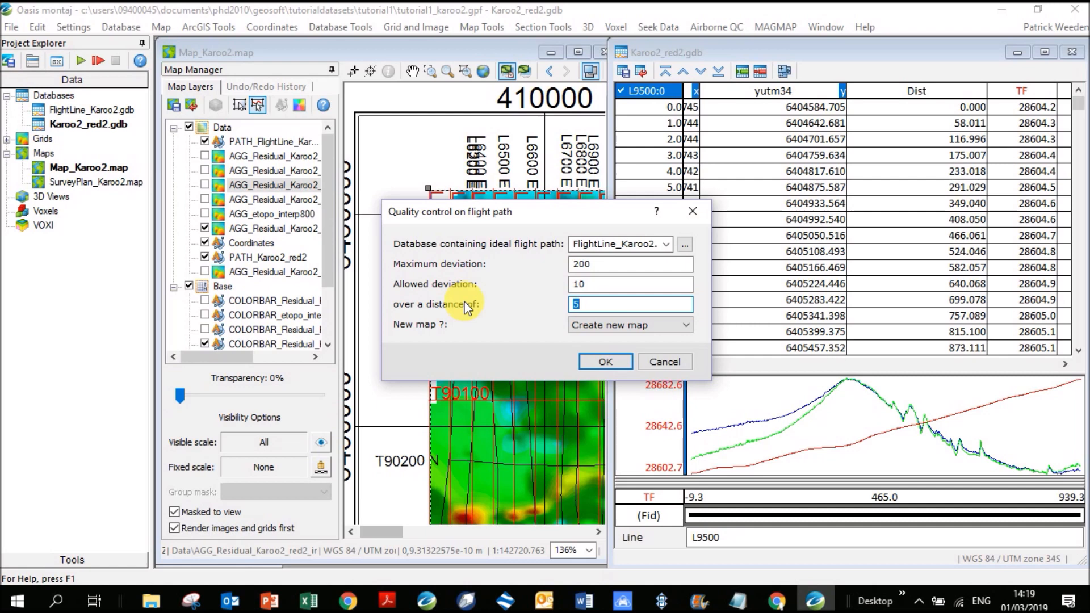
pyautogui.doubleClick(562, 265)
pyautogui.doubleClick(574, 284)
pyautogui.press('Tab')
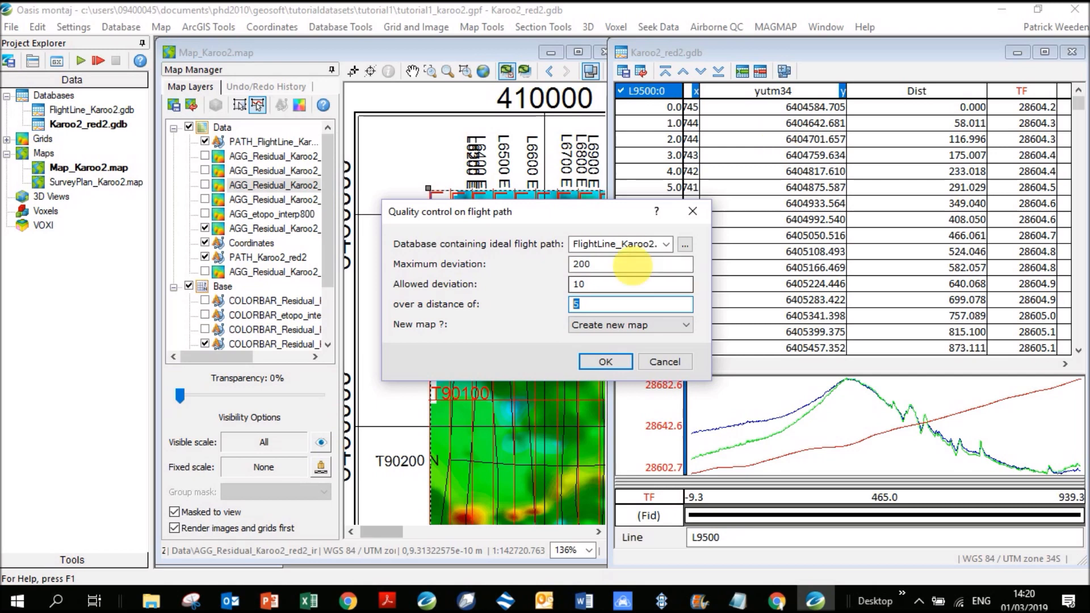
pyautogui.click(592, 267)
pyautogui.doubleClick(590, 273)
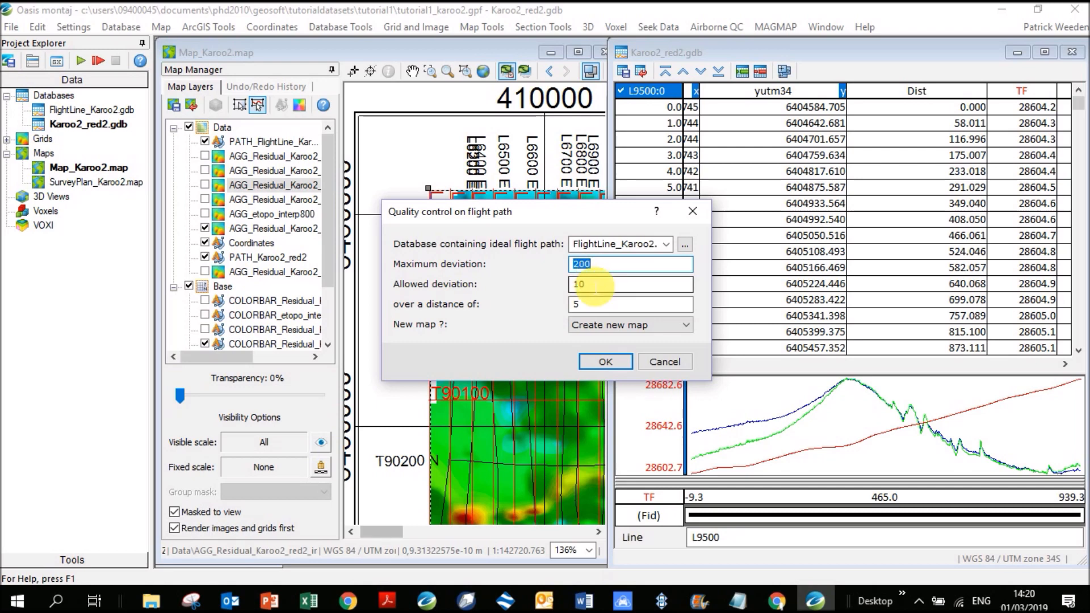
pyautogui.press('Tab')
pyautogui.press('Tab')
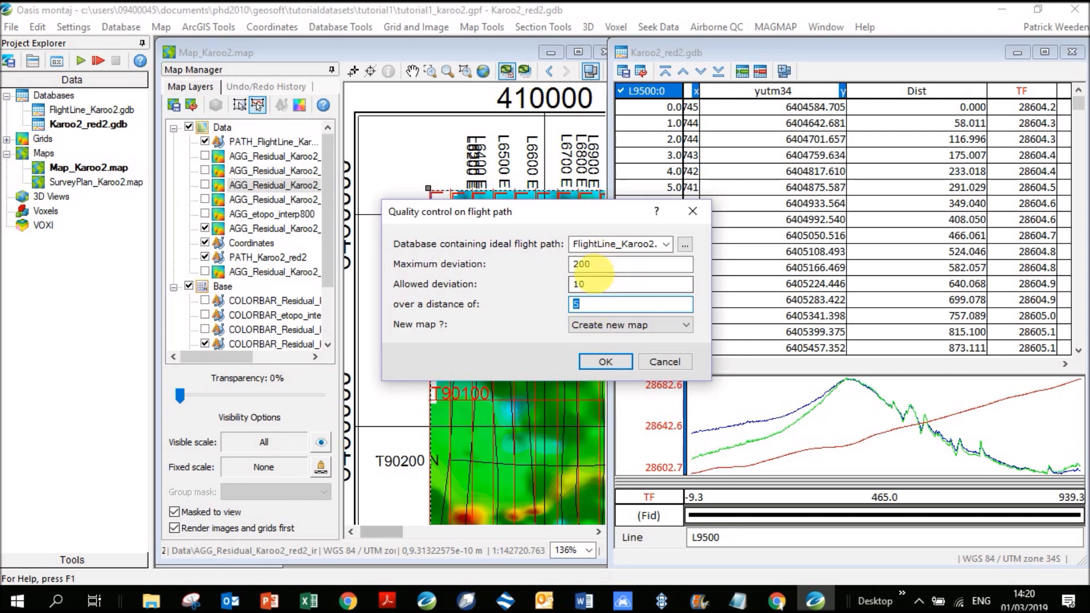
# Step: Run the flight path QC, accept the proposed data range, and create the output map as FlightPathDev with the landscape letter template
pyautogui.click(605, 361)
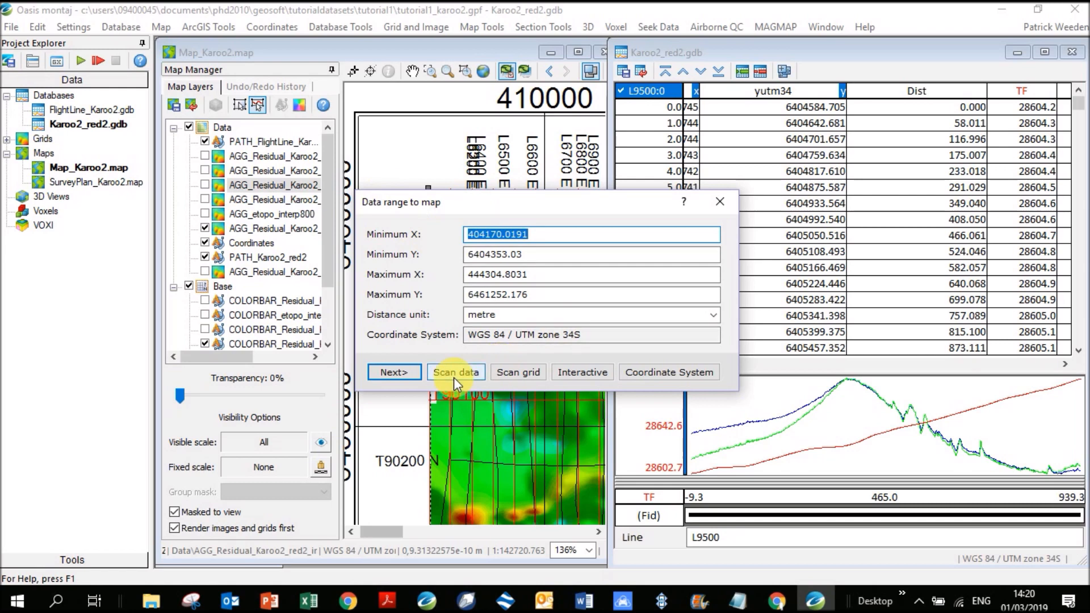
pyautogui.click(395, 370)
pyautogui.moveTo(554, 244); pyautogui.dragTo(372, 243)
pyautogui.write('FlightPathD')
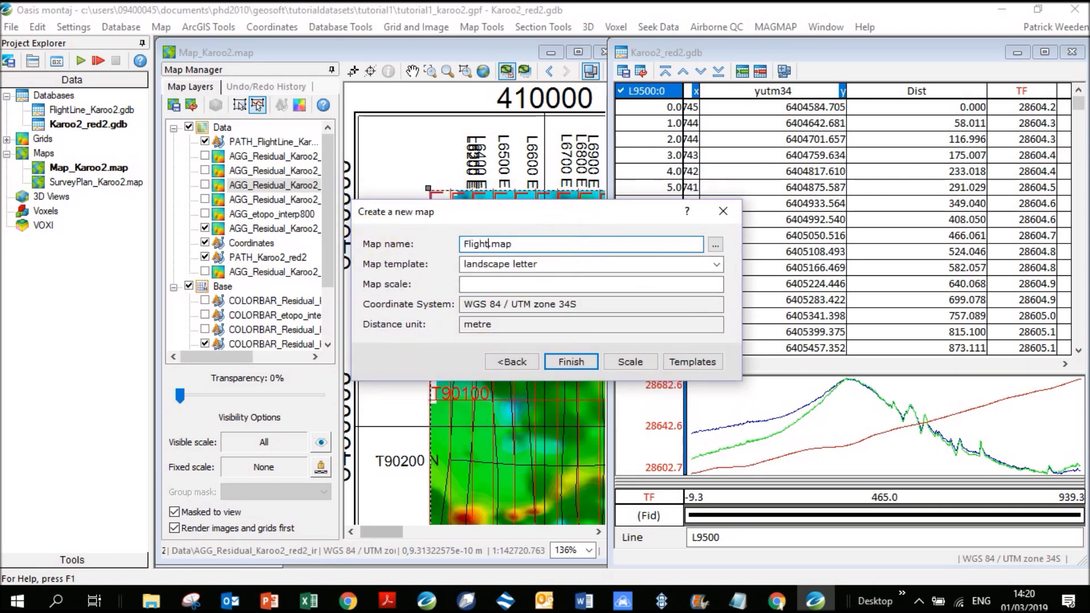
pyautogui.write('ev')
pyautogui.click(563, 361)
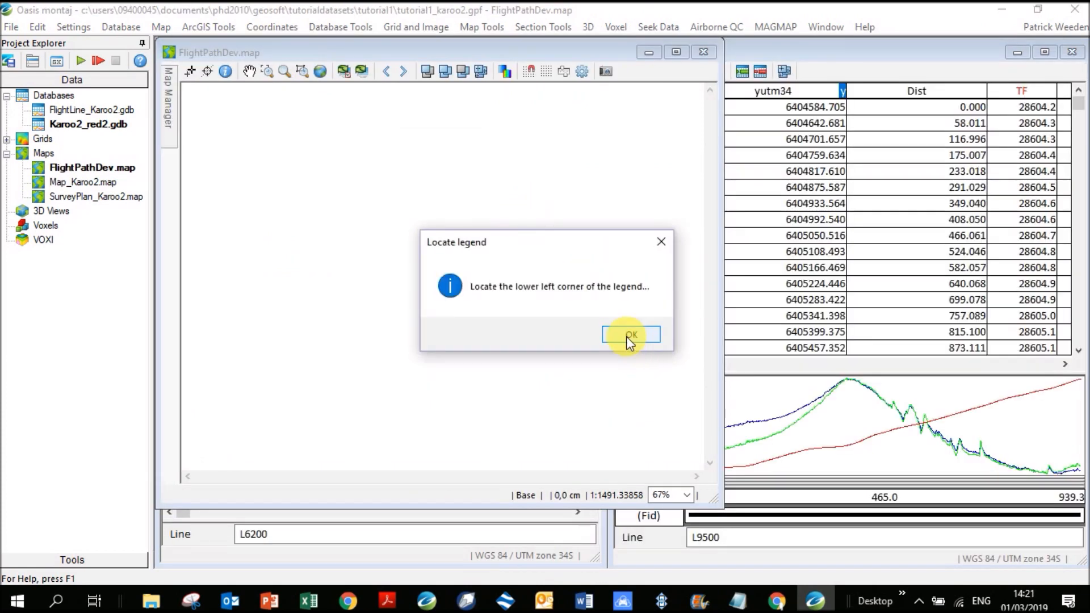
# Step: Place the map legend in the blank area east of the survey lines and finish the QC plot
pyautogui.click(625, 336)
pyautogui.click(570, 191)
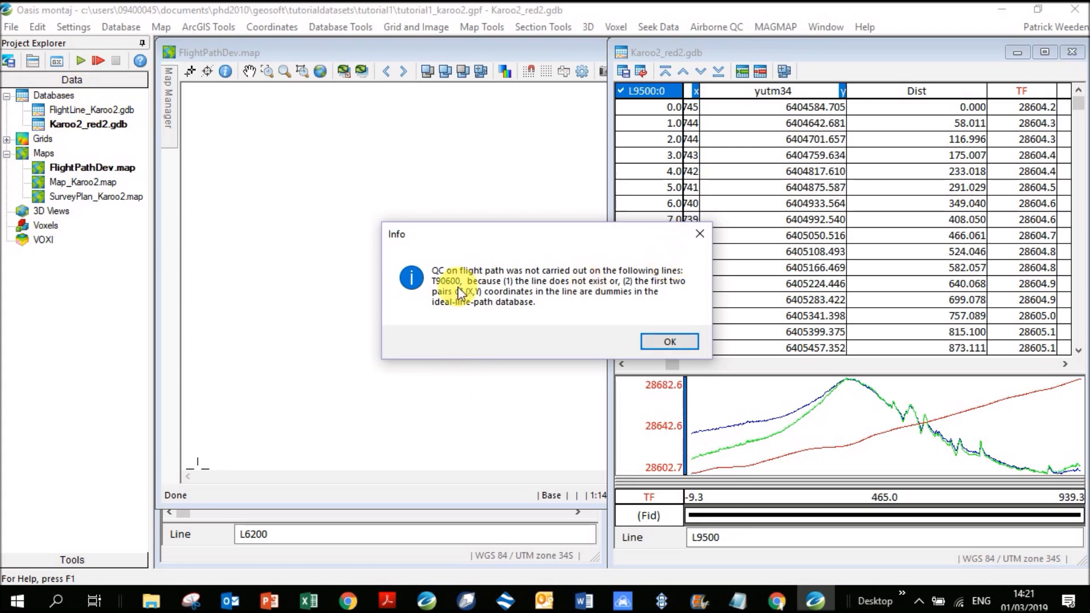
pyautogui.click(667, 343)
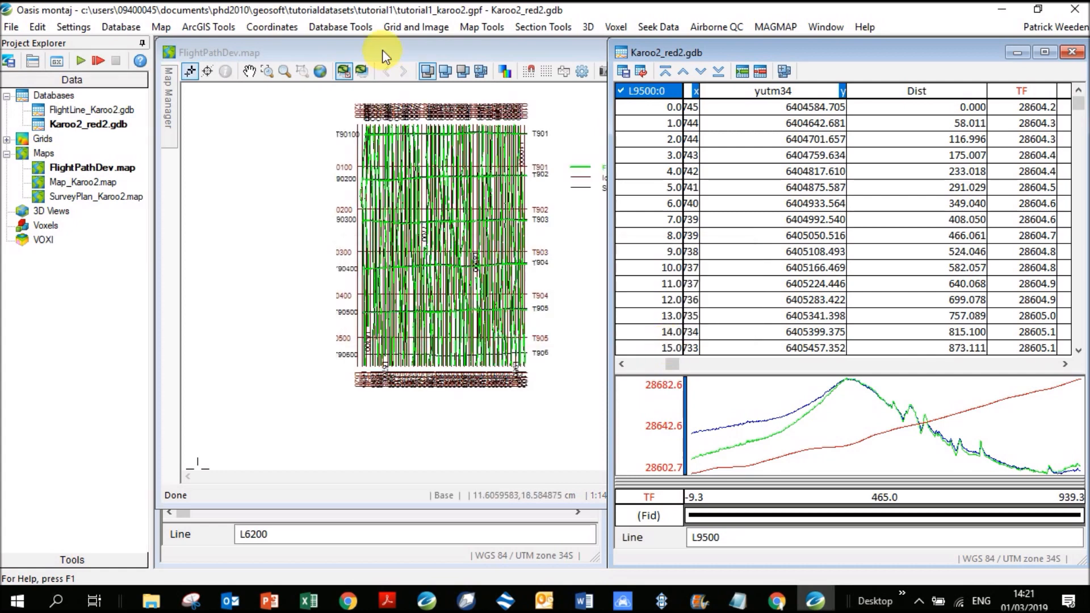
# Step: Zoom in on the northeast part of FlightPathDev.map to compare the flagged, ideal and survey line paths
pyautogui.click(512, 53)
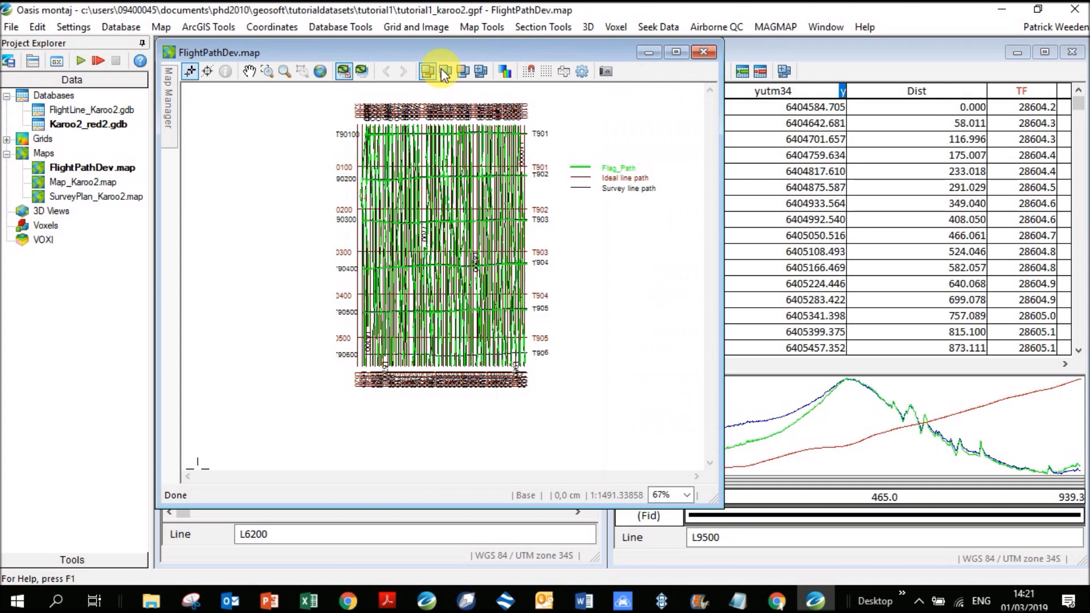
pyautogui.click(267, 71)
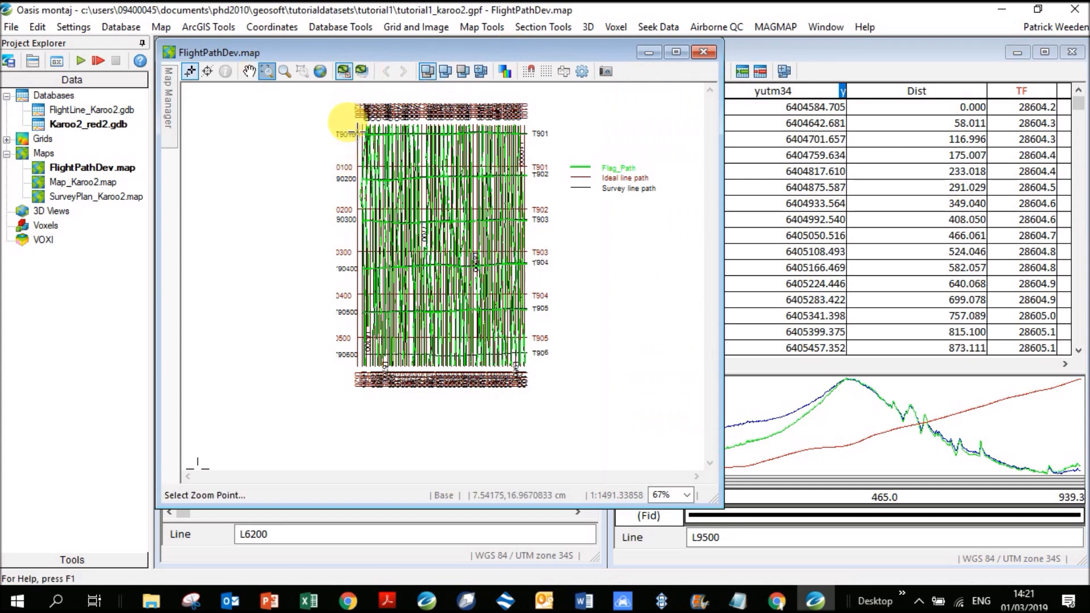
pyautogui.moveTo(317, 127)
pyautogui.mouseDown()
pyautogui.moveTo(652, 236)
pyautogui.moveTo(628, 238)
pyautogui.moveTo(662, 255)
pyautogui.mouseUp()
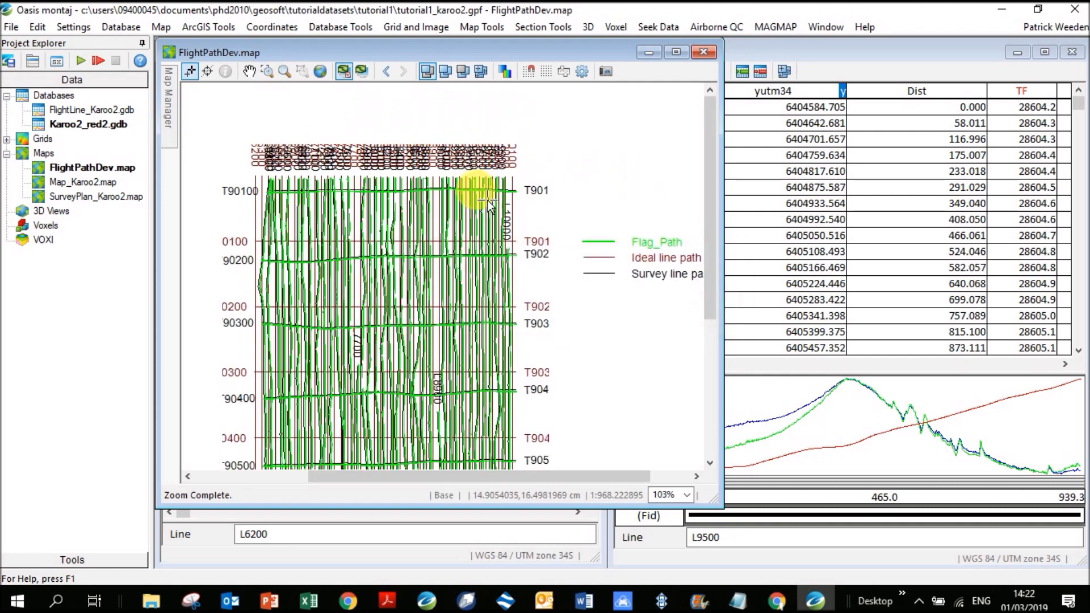
pyautogui.click(266, 71)
pyautogui.moveTo(431, 179)
pyautogui.mouseDown()
pyautogui.moveTo(632, 360)
pyautogui.moveTo(692, 342)
pyautogui.mouseUp()
pyautogui.click(559, 244)
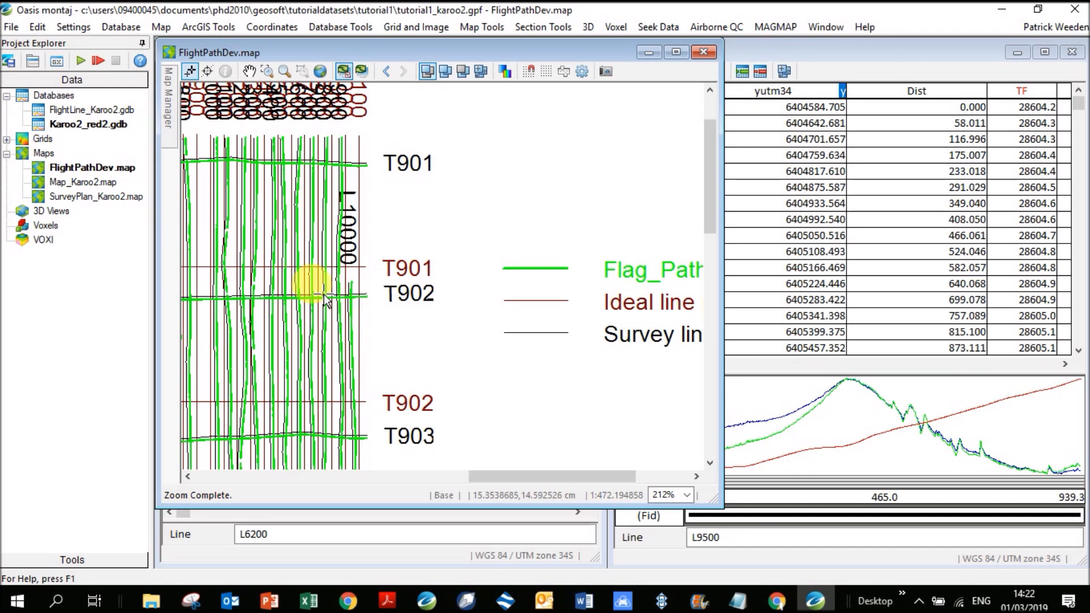
# Step: Reopen the flight path QC and set the maximum deviation to 300 and the allowed deviation to 20
pyautogui.click(716, 27)
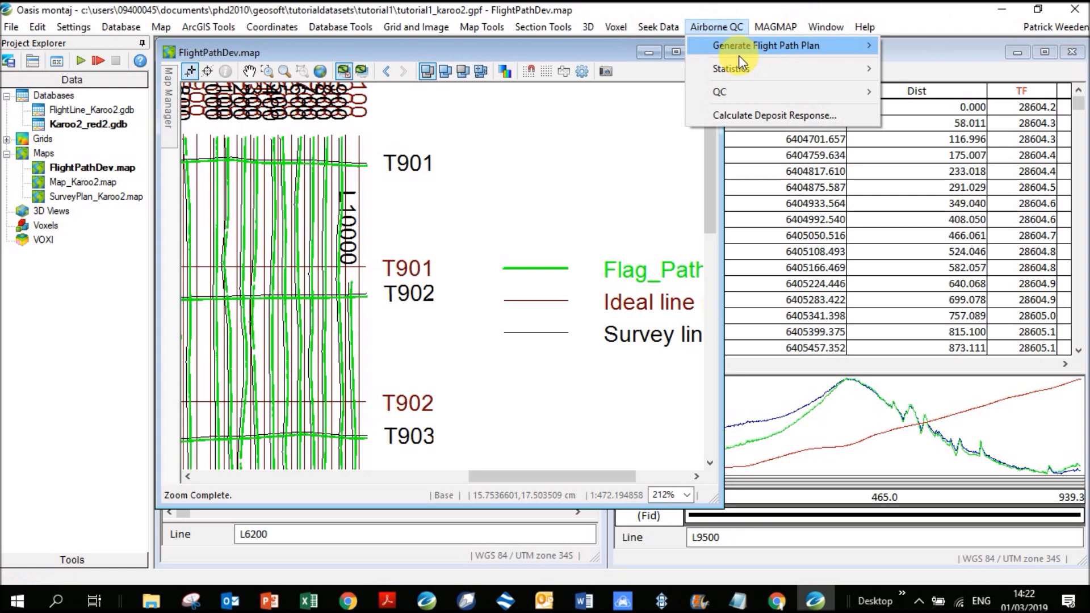
pyautogui.moveTo(747, 95)
pyautogui.click(916, 104)
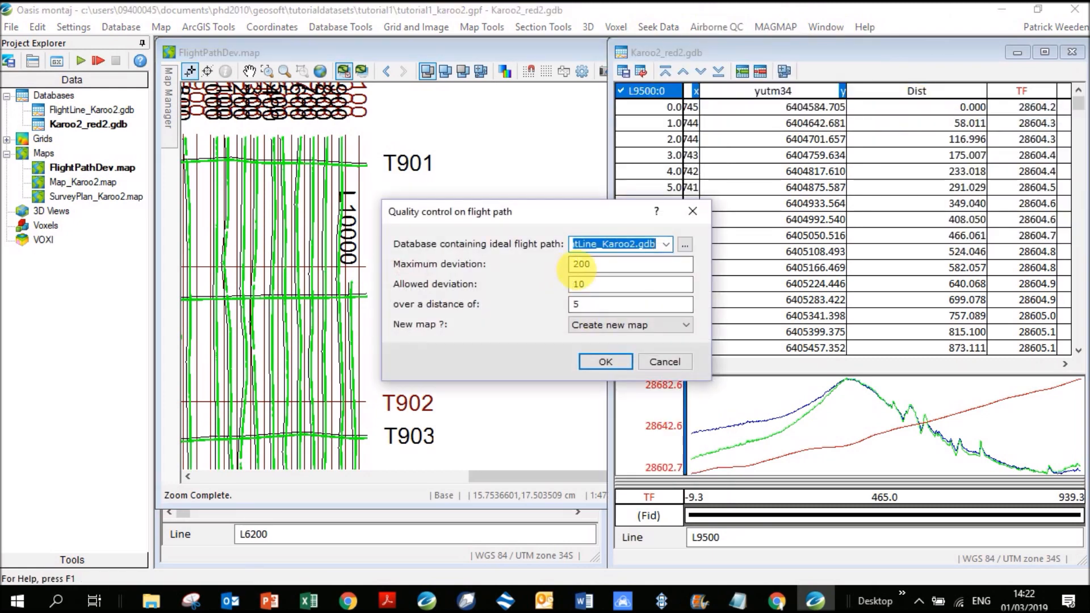
pyautogui.click(573, 264)
pyautogui.write('3')
pyautogui.click(595, 286)
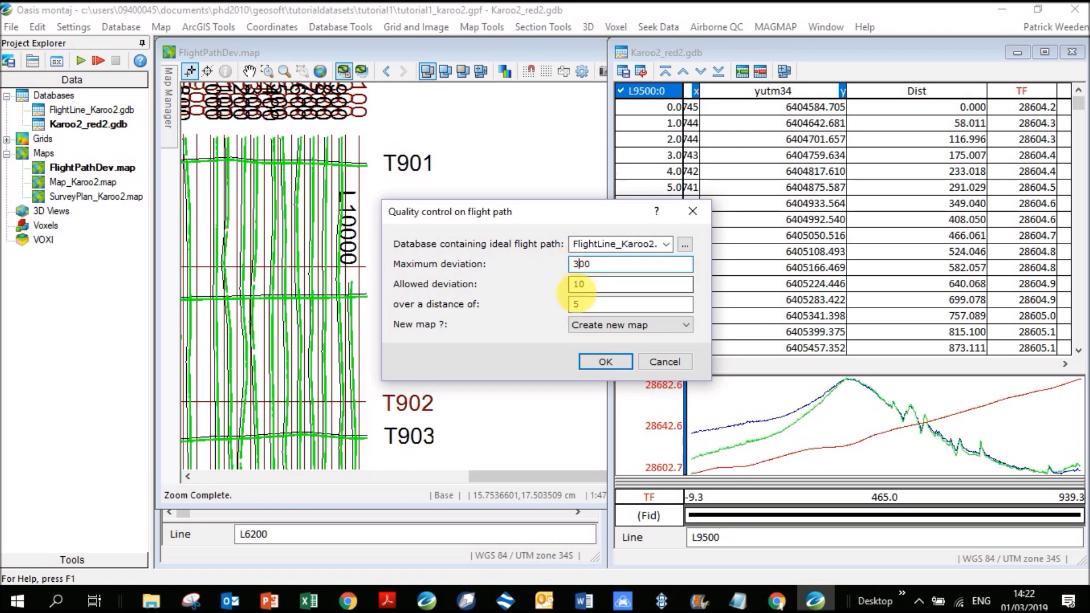
pyautogui.write('0')
pyautogui.click(578, 286)
pyautogui.write('2')
pyautogui.press('Left')
pyautogui.press('BackSpace')
# Step: Rerun the flight path QC with the same data range, overwrite FlightPathDev.map, and place the legend east of the survey lines
pyautogui.click(602, 362)
pyautogui.click(408, 377)
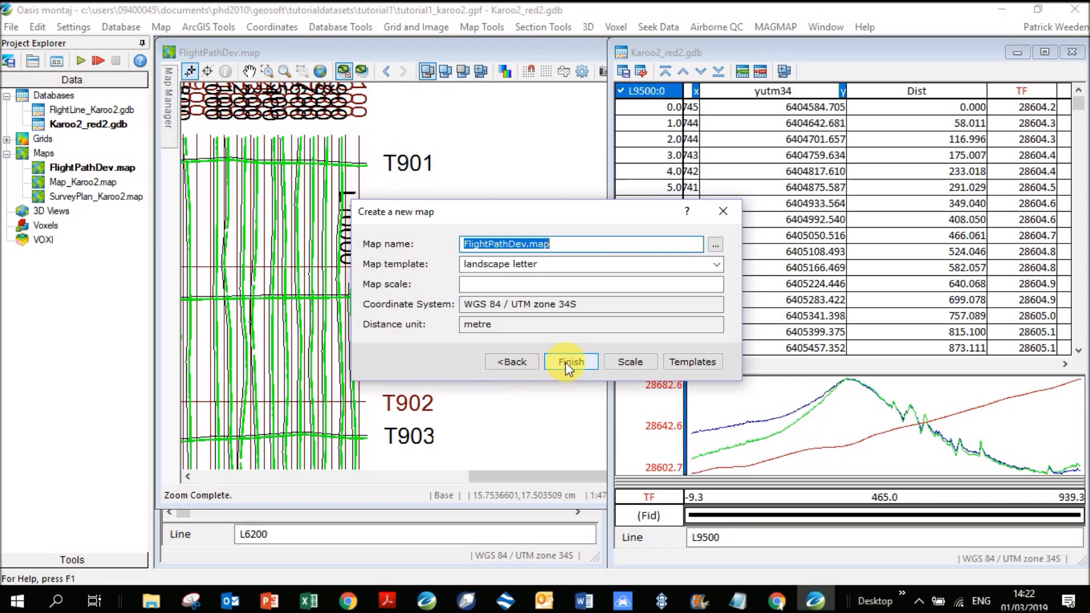
pyautogui.click(565, 362)
pyautogui.click(560, 335)
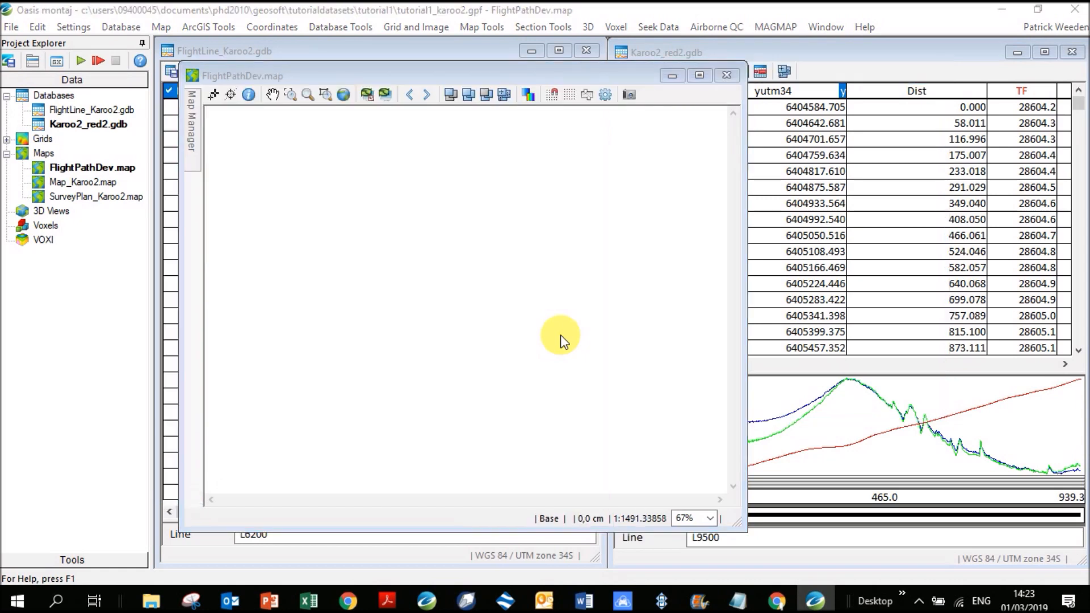
pyautogui.click(625, 335)
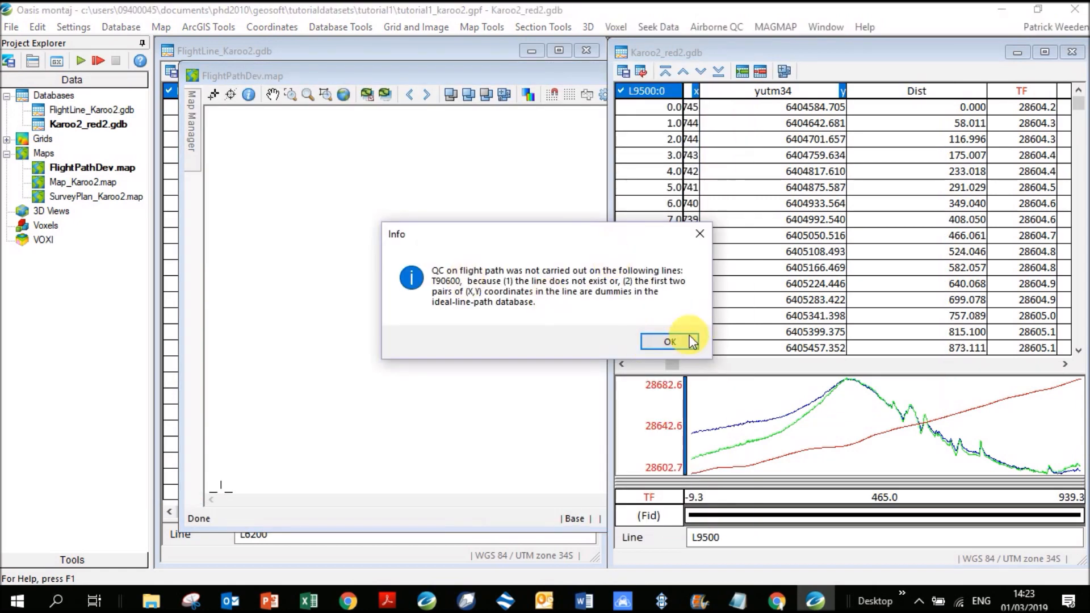
pyautogui.click(669, 341)
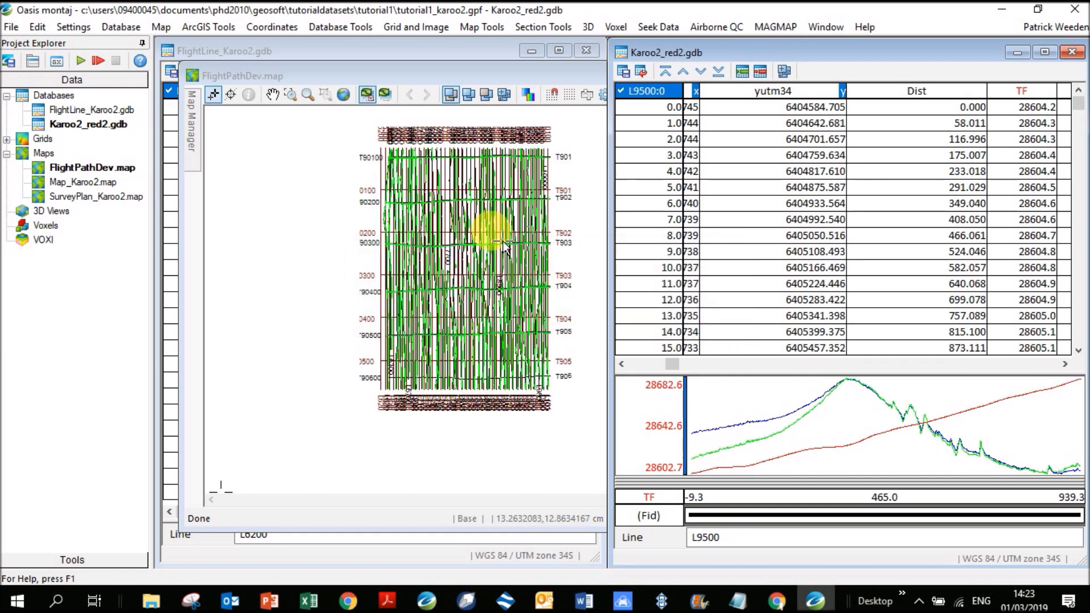
# Step: Examine the flagged paths beside the legend in the regenerated FlightPathDev.map at a closer zoom
pyautogui.click(599, 162)
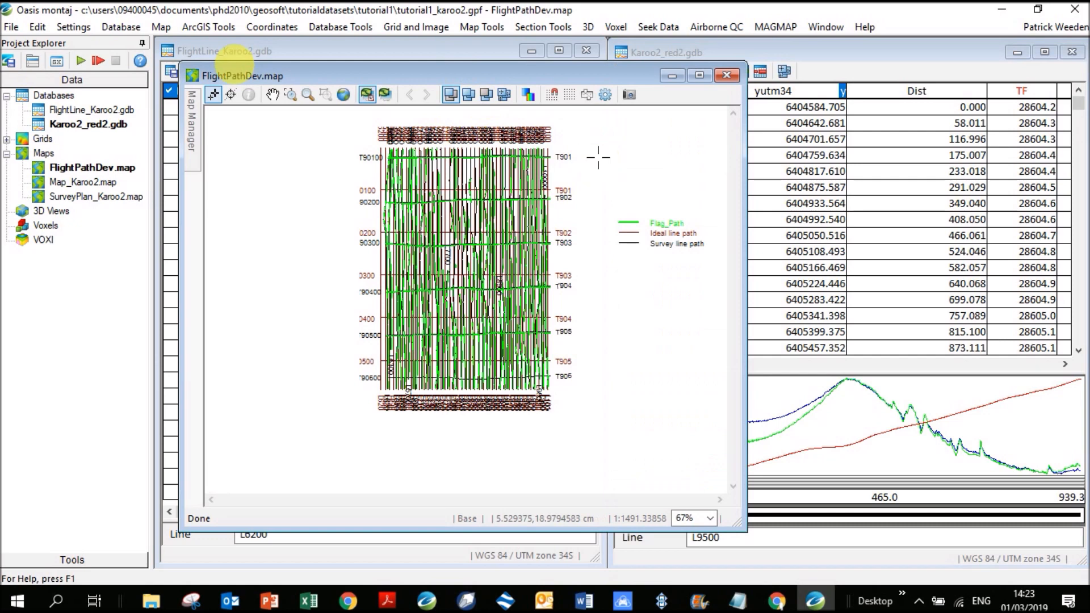
pyautogui.click(290, 94)
pyautogui.moveTo(497, 178); pyautogui.dragTo(708, 282)
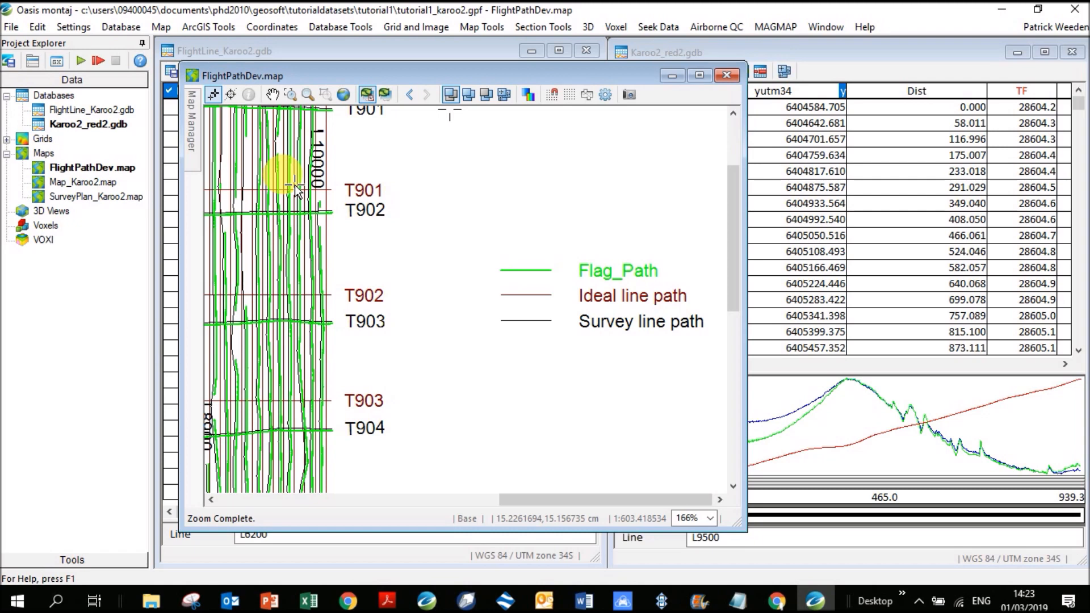
# Step: Display the Flag_Path channel in the empty column after Residual in Karoo2_red2.gdb
pyautogui.click(961, 57)
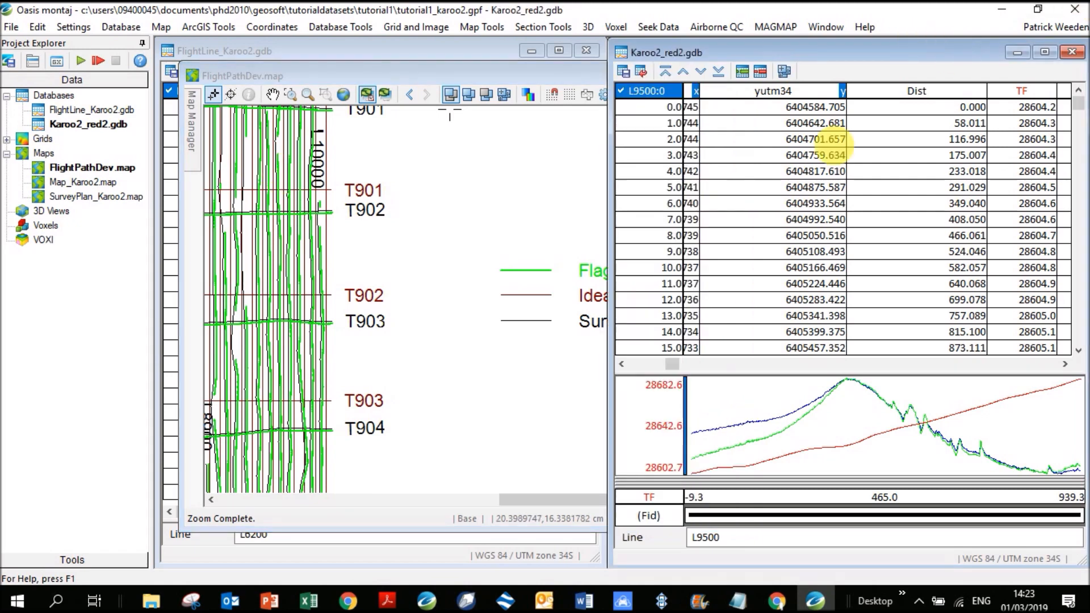
pyautogui.click(1061, 366)
pyautogui.click(1061, 366)
pyautogui.click(1061, 366)
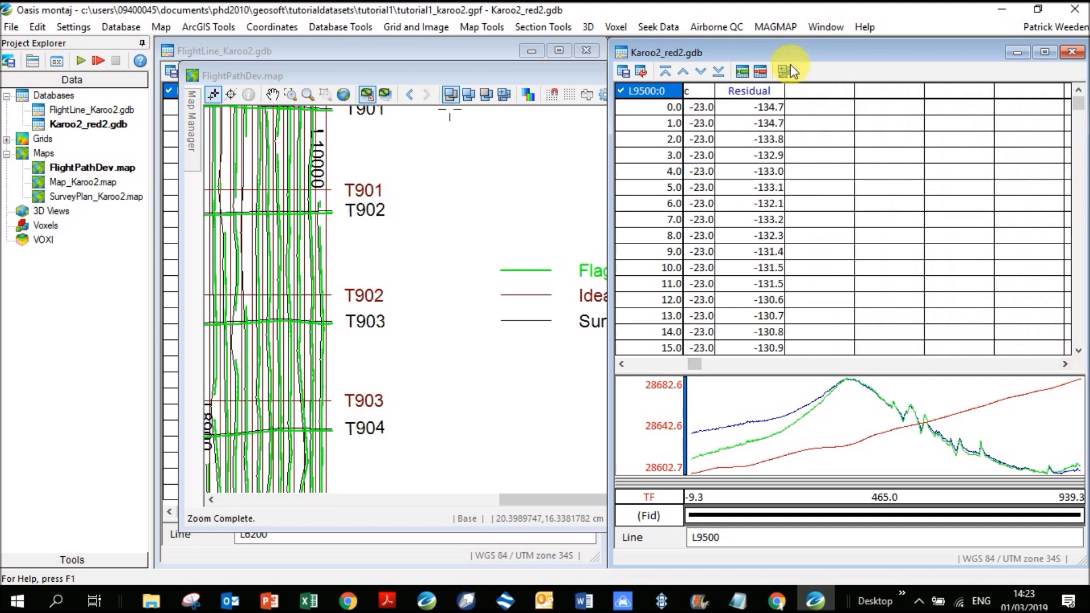
pyautogui.rightClick(826, 92)
pyautogui.click(837, 110)
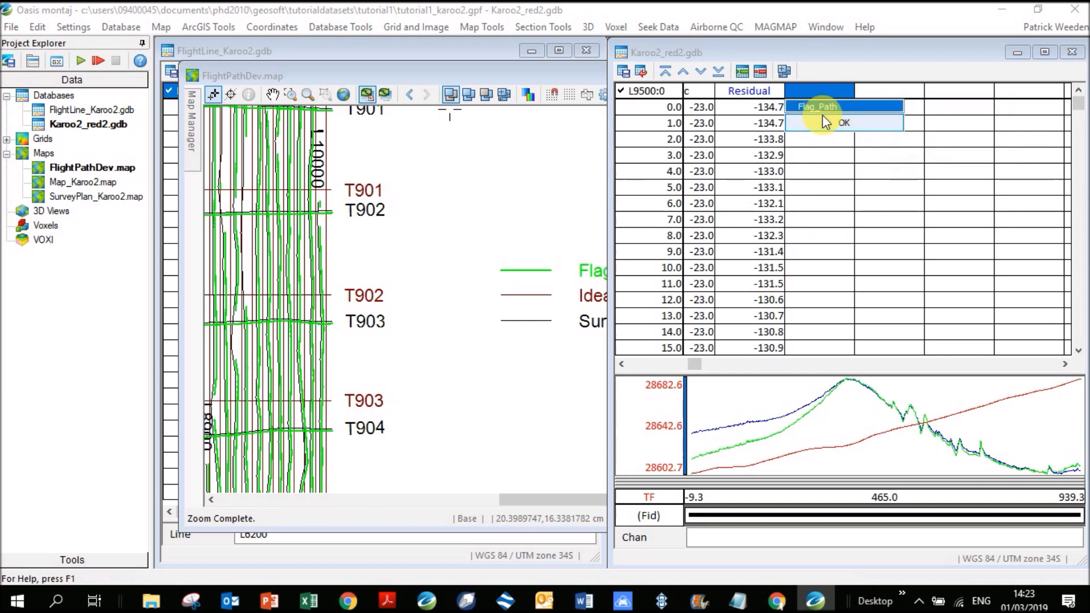
pyautogui.click(826, 122)
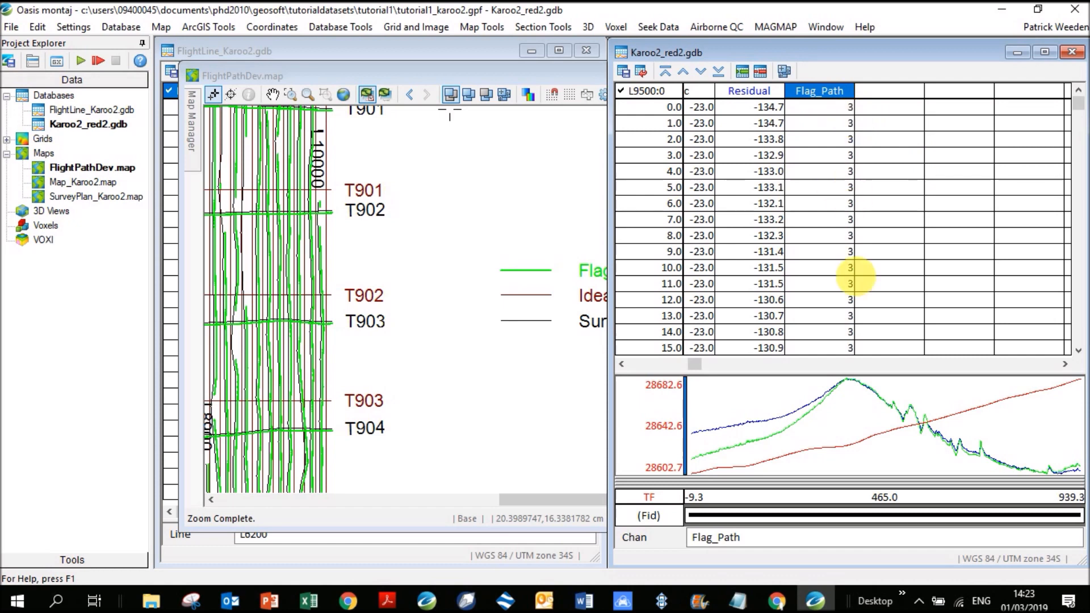
# Step: Show the Flag_Path channel as a profile for line L9500 and locate the first low section of the curve
pyautogui.rightClick(812, 89)
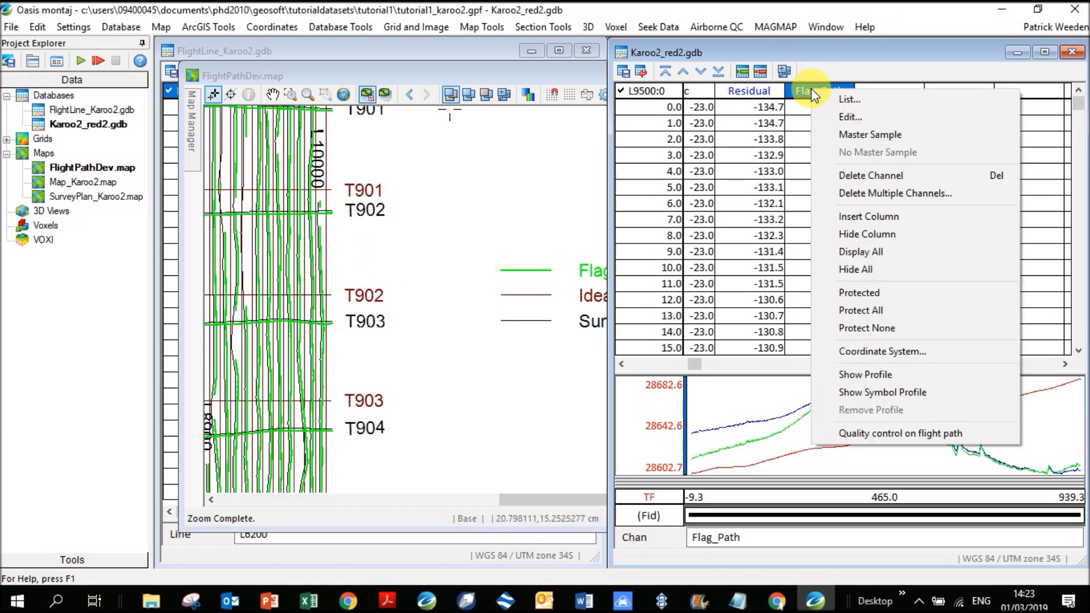
pyautogui.click(902, 372)
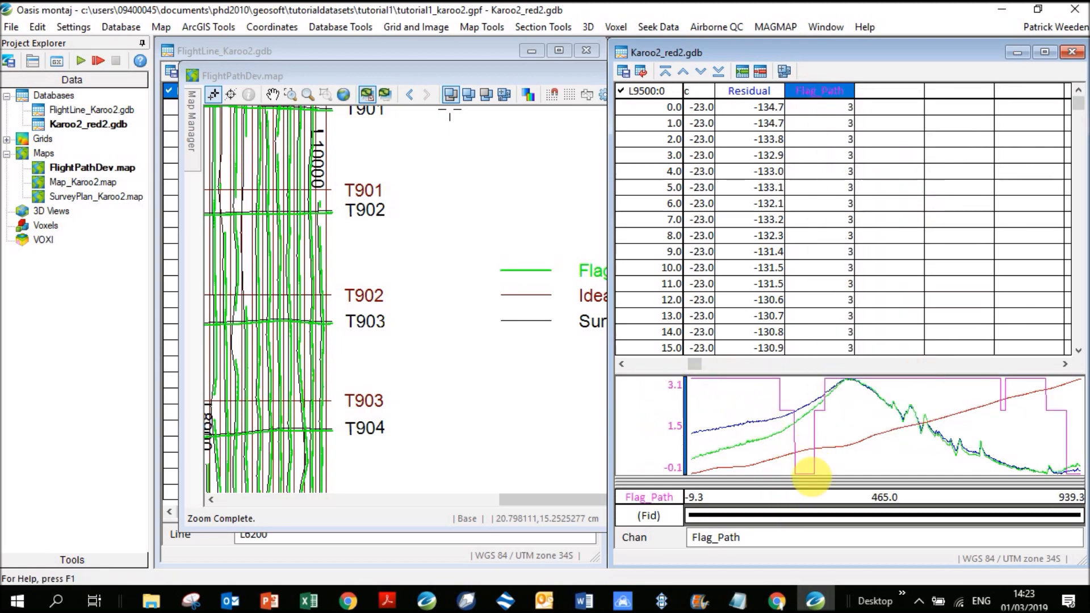
pyautogui.click(808, 472)
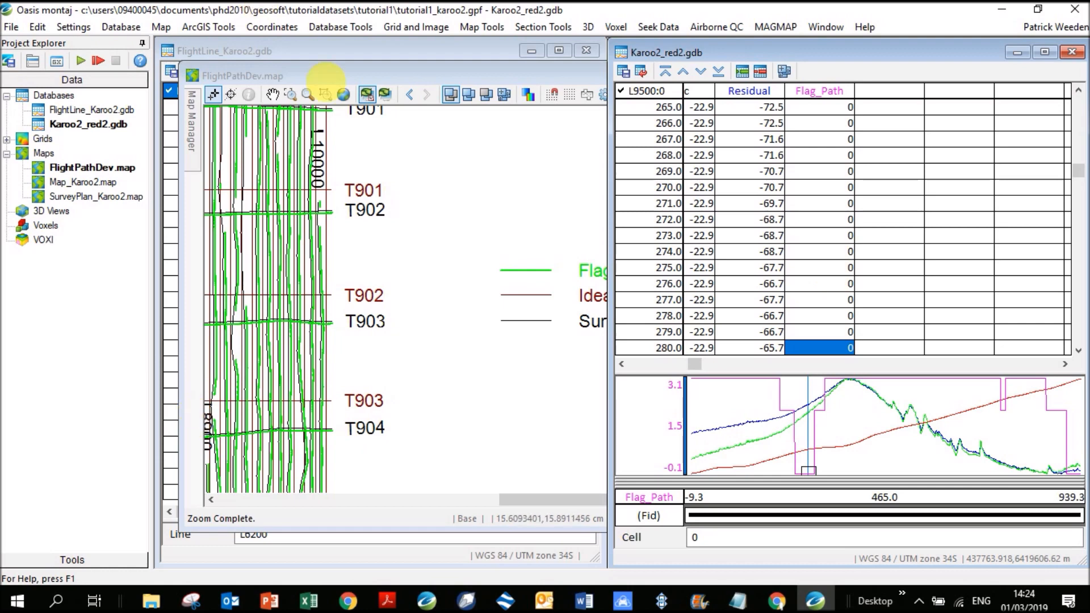
# Step: View the full FlightPathDev.map, reselect the low Flag_Path section of L9500, and examine the map's southeast lines up close
pyautogui.click(342, 95)
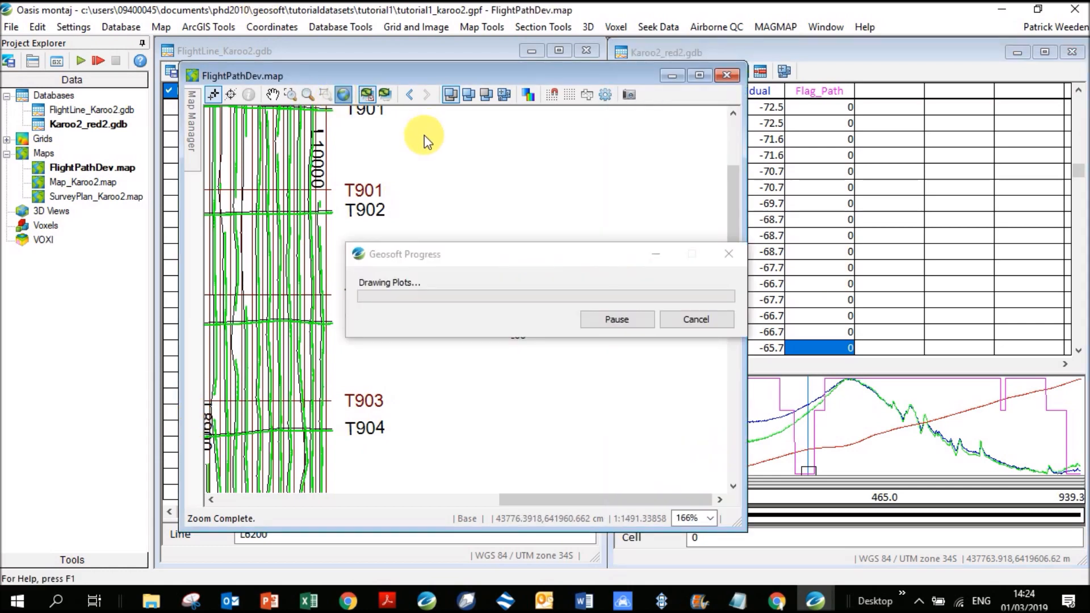
pyautogui.click(577, 336)
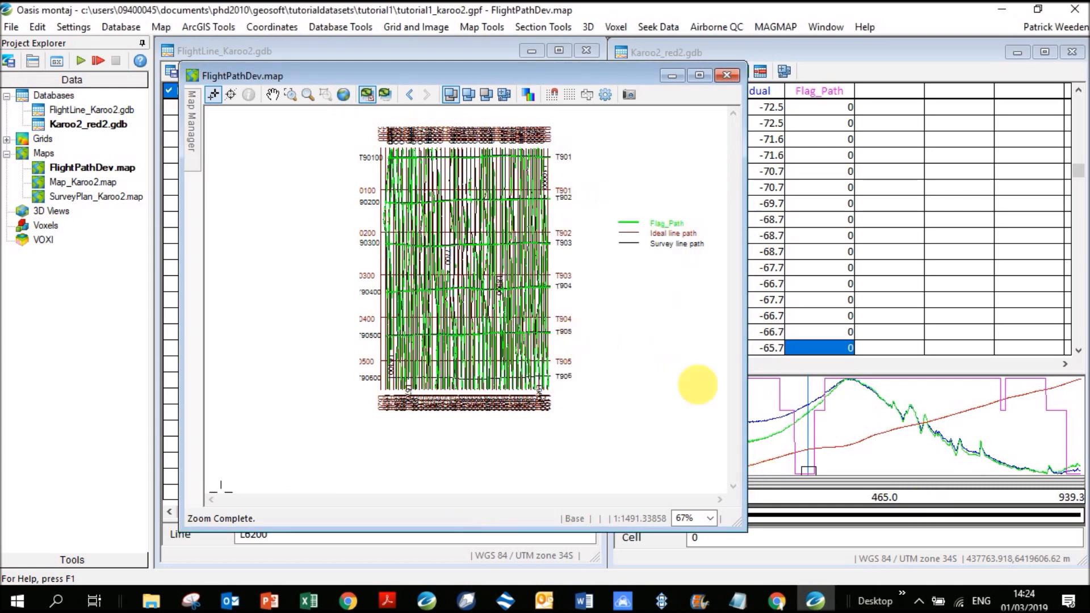
pyautogui.click(803, 457)
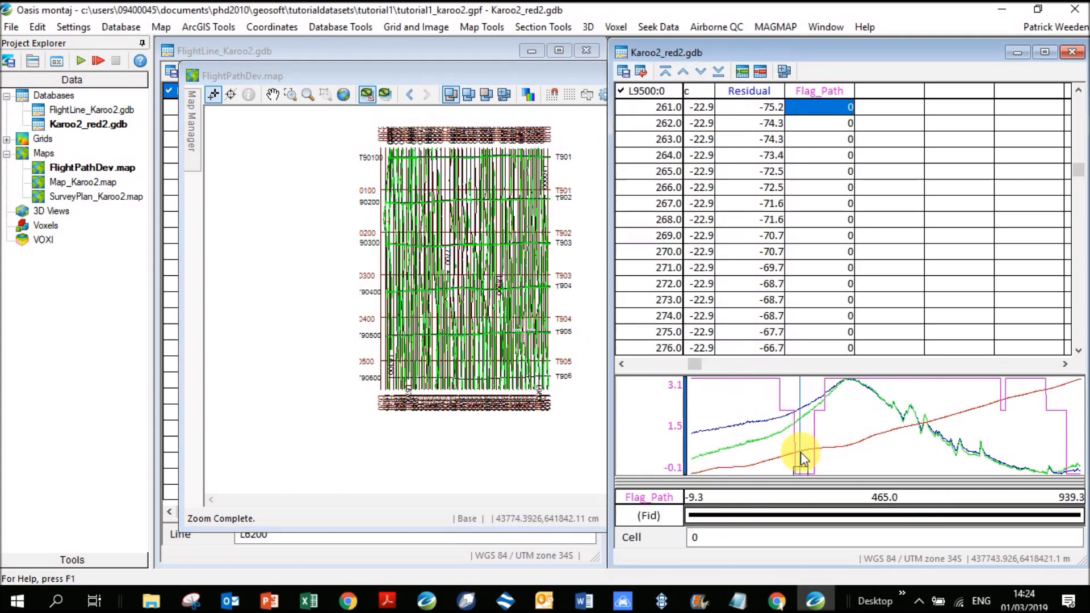
pyautogui.click(290, 94)
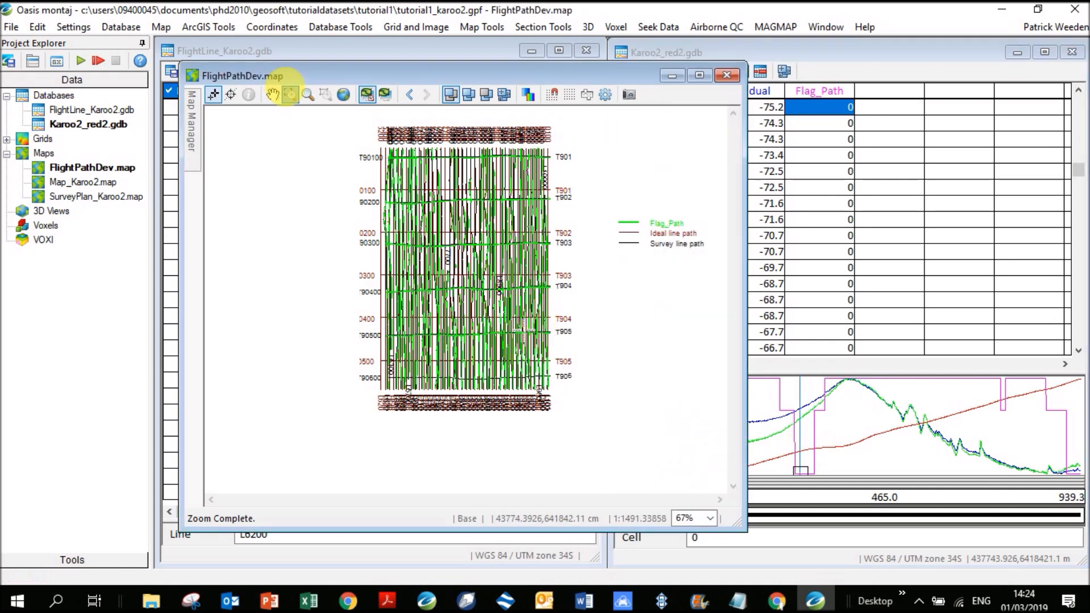
pyautogui.moveTo(504, 307); pyautogui.dragTo(563, 361)
pyautogui.click(521, 329)
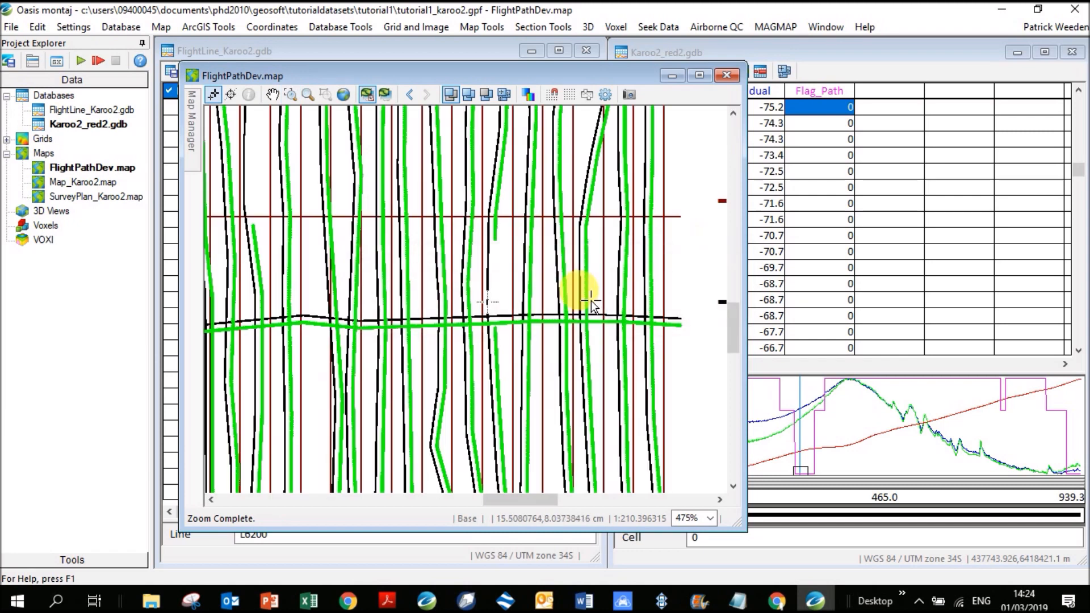
# Step: Link the map cursor to the QC_Karoo2_red2_Path group and check the Flag_Path values along the eastern survey lines
pyautogui.click(231, 94)
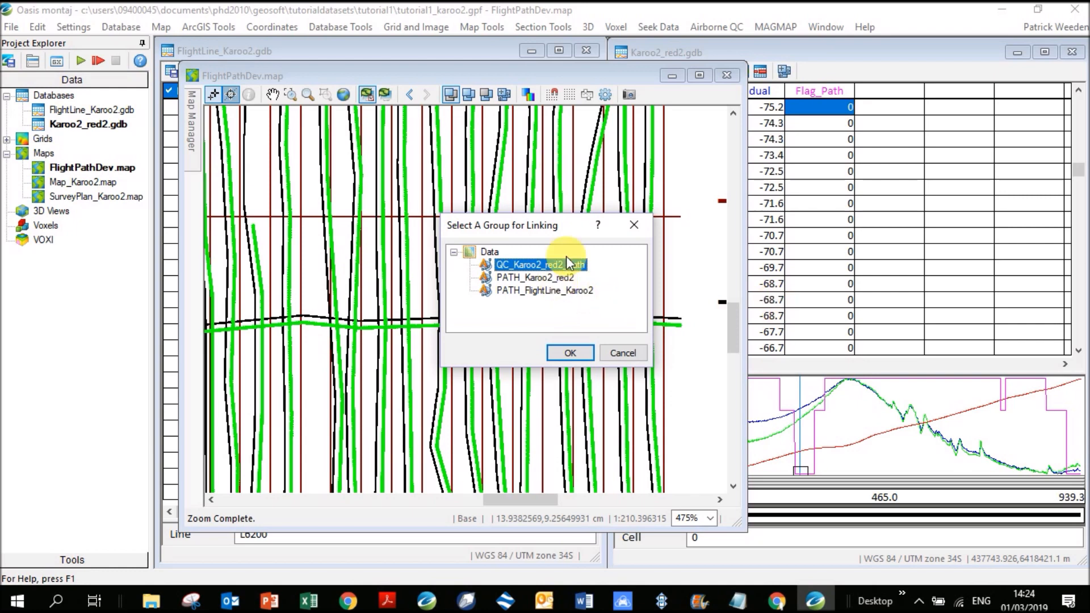
pyautogui.click(570, 353)
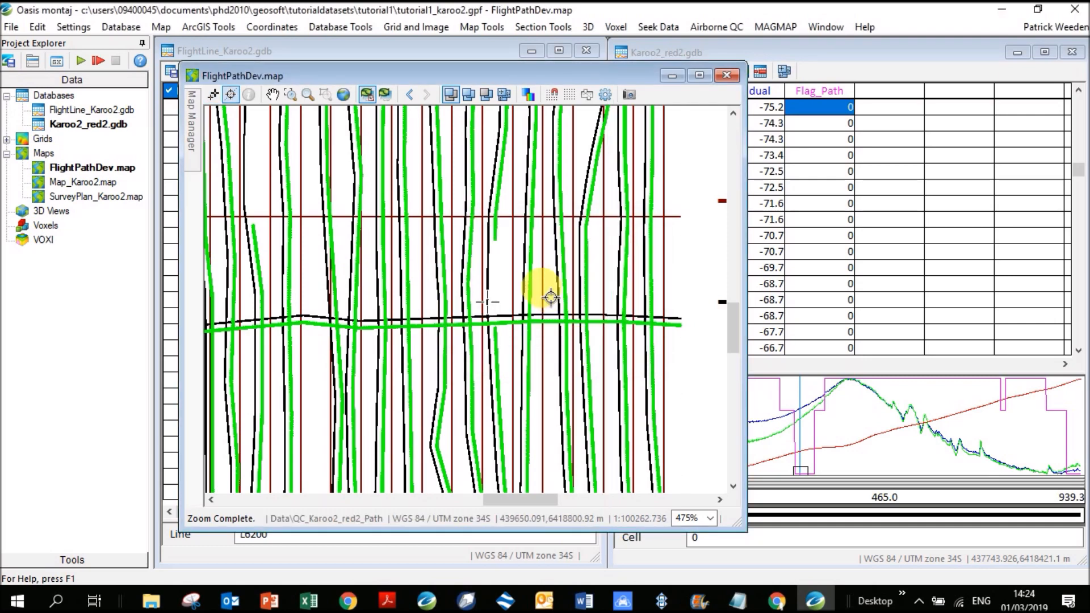
pyautogui.click(536, 291)
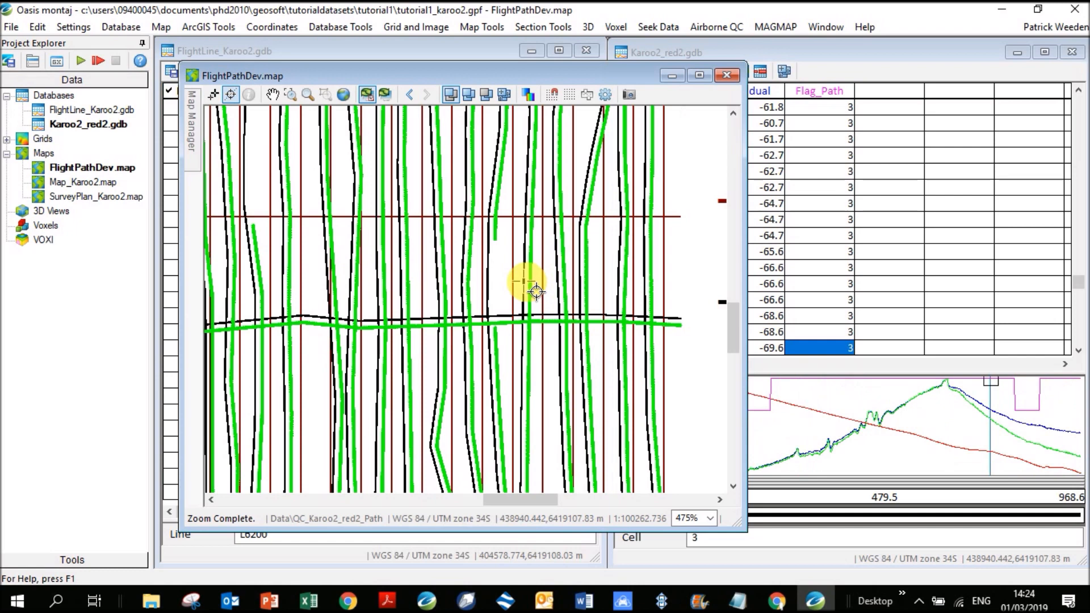
pyautogui.click(595, 320)
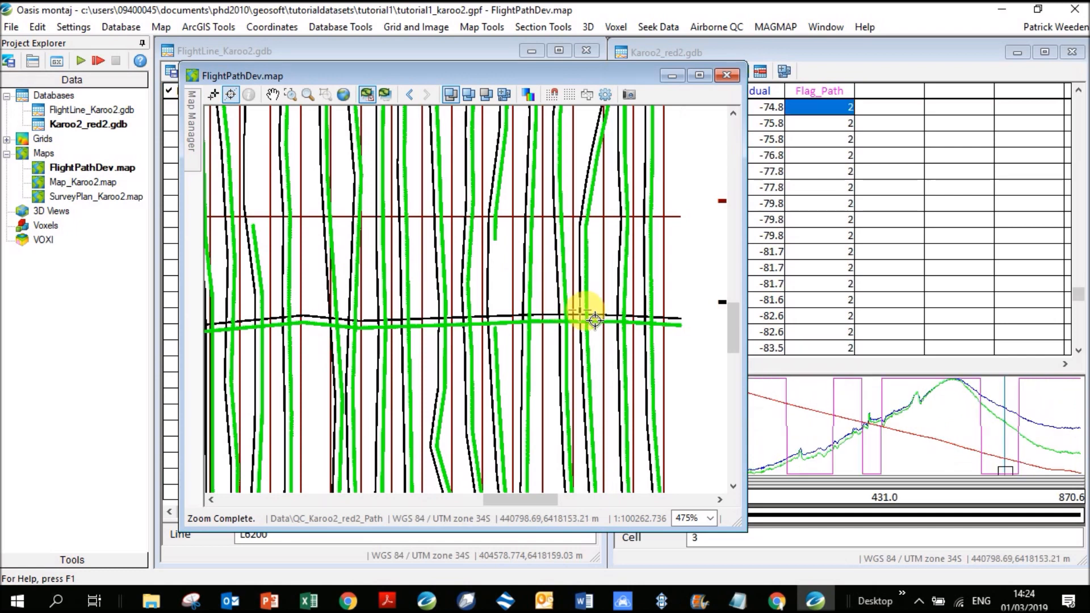
pyautogui.click(621, 318)
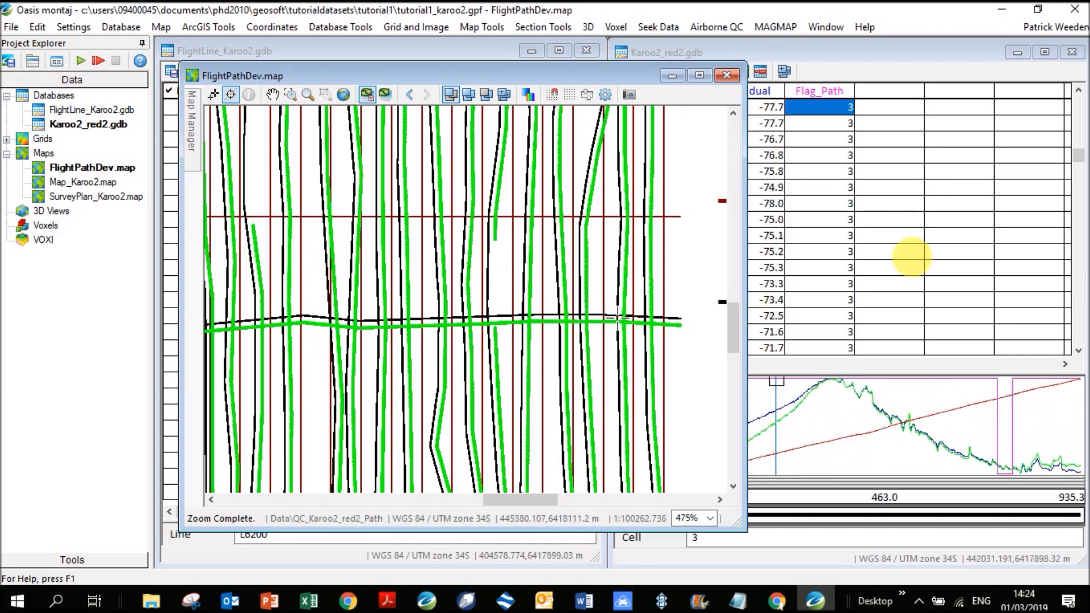
pyautogui.click(659, 391)
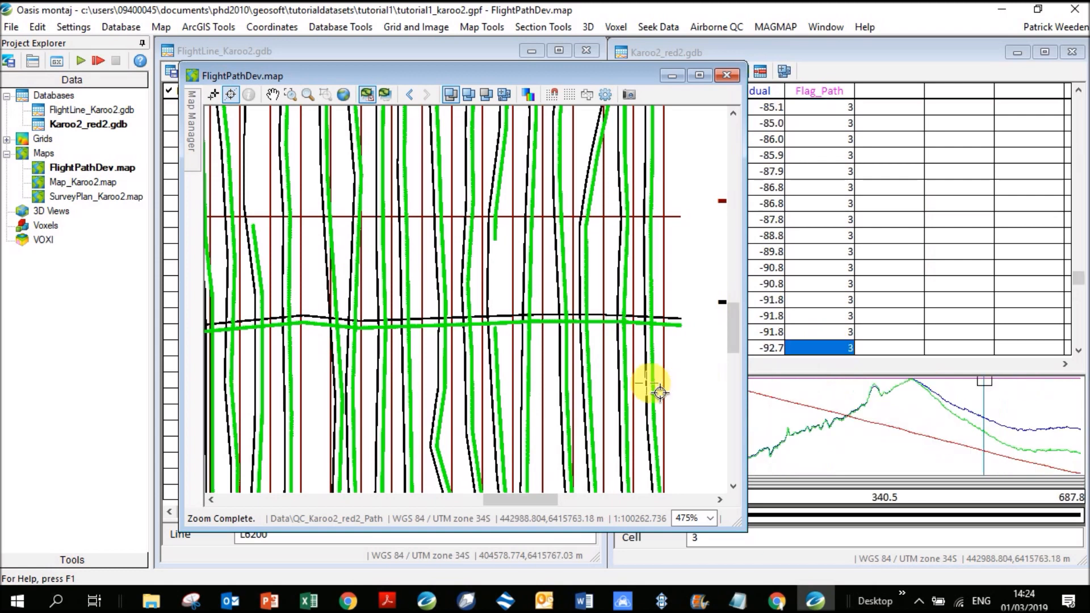
# Step: Check the linked Flag_Path values along the western lines in view and at the unflagged gap beside the L8900 label
pyautogui.click(254, 188)
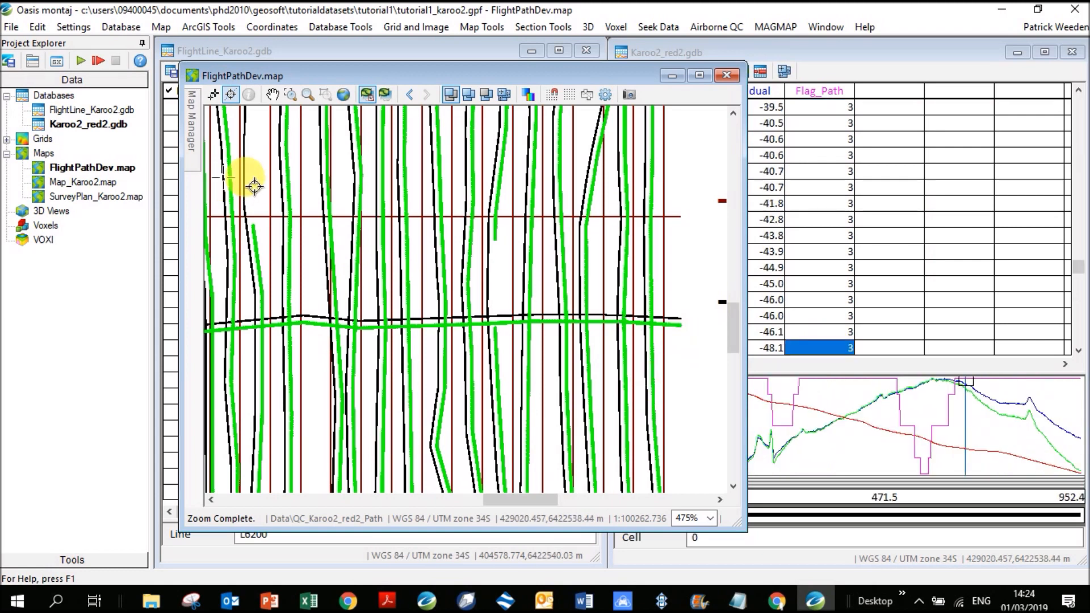
pyautogui.click(254, 148)
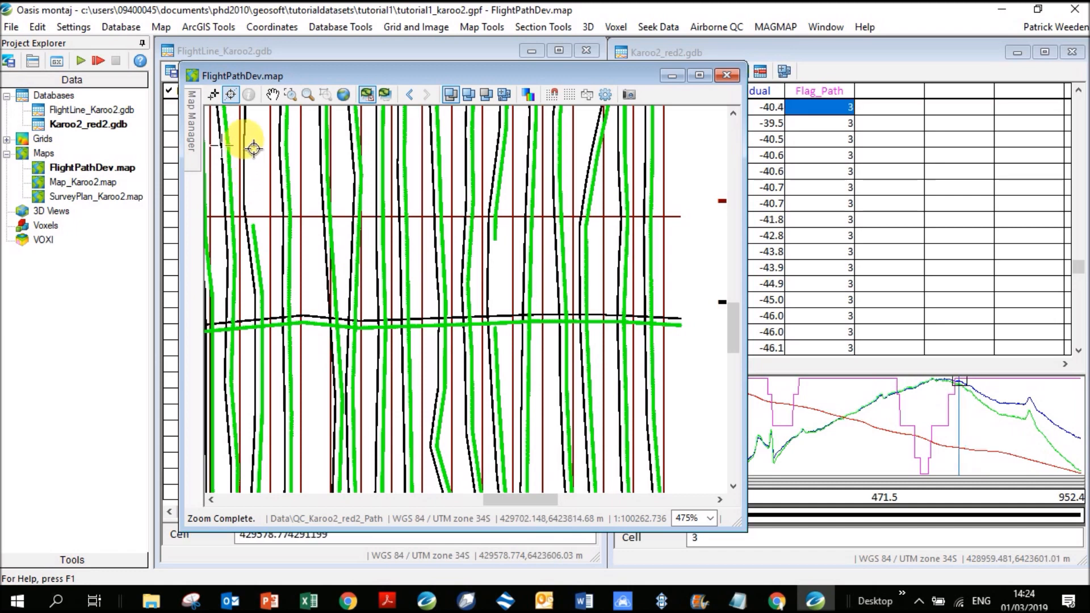
pyautogui.click(257, 140)
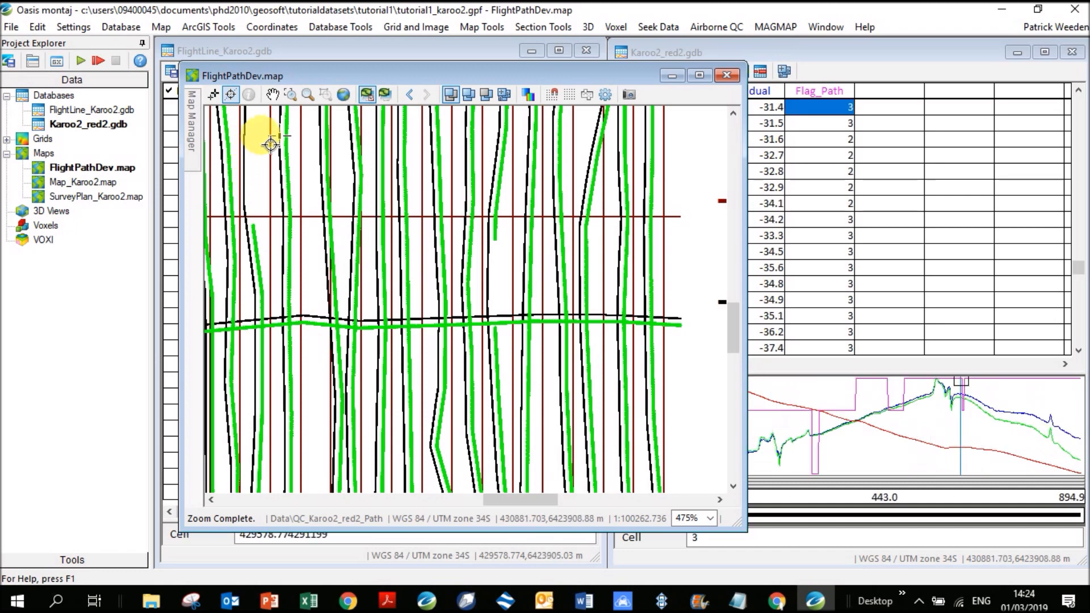
pyautogui.click(243, 116)
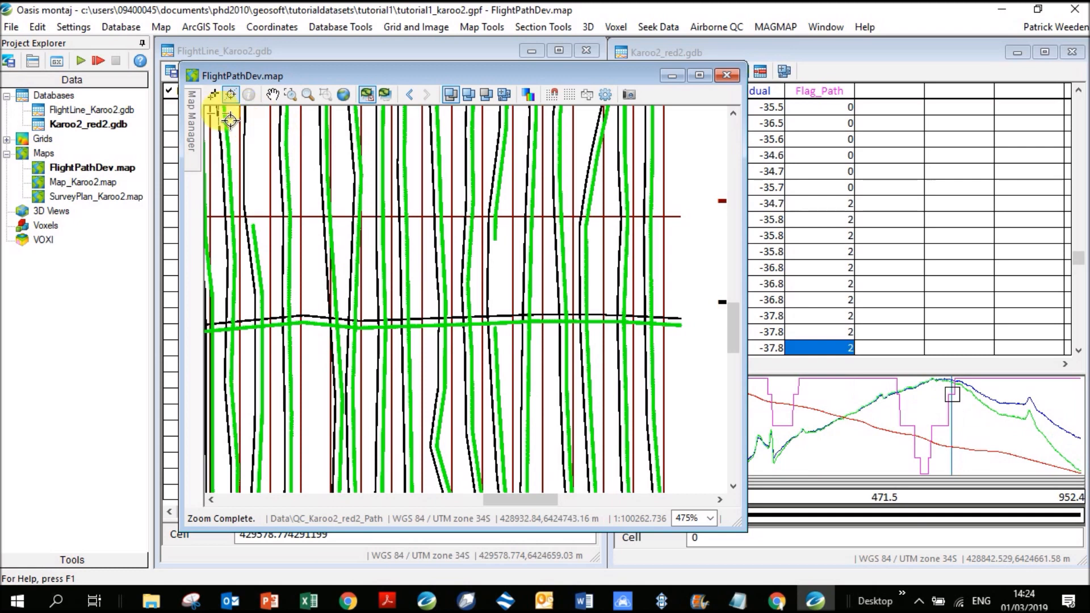
pyautogui.click(267, 128)
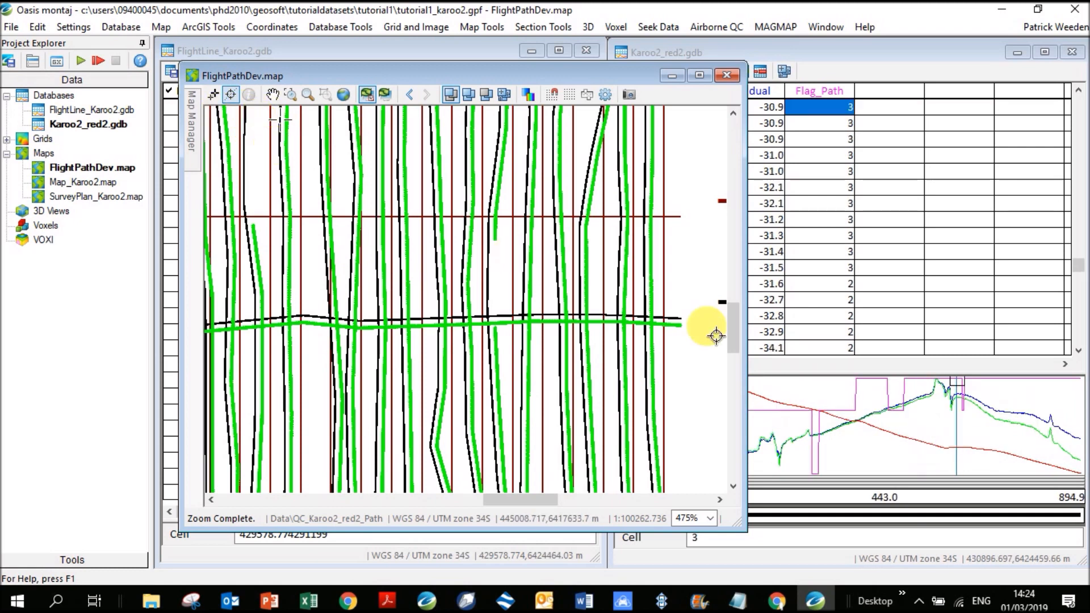
pyautogui.moveTo(732, 335); pyautogui.dragTo(738, 285)
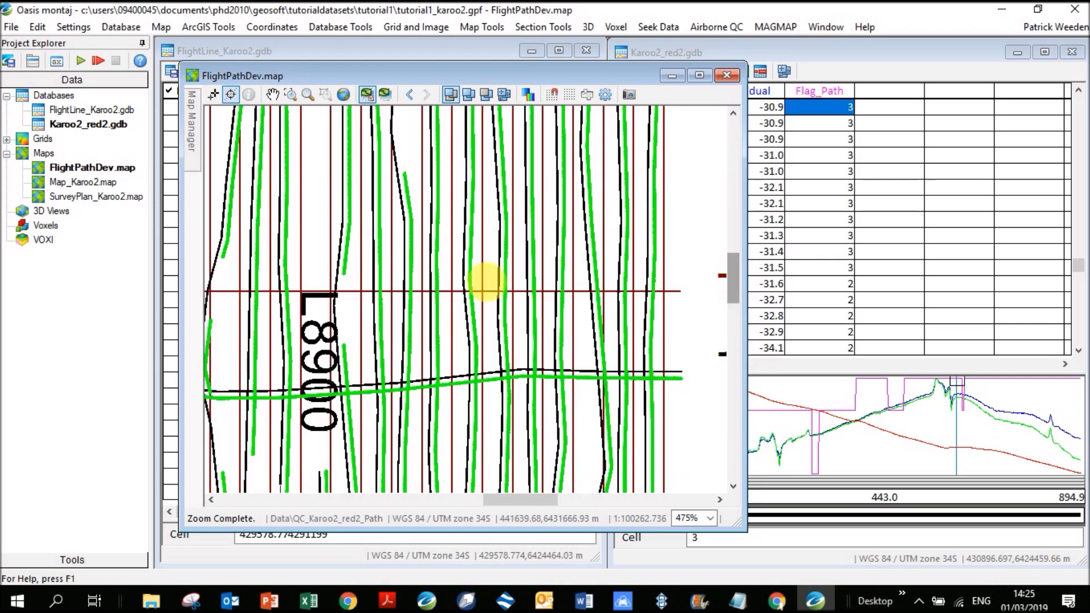
pyautogui.click(344, 337)
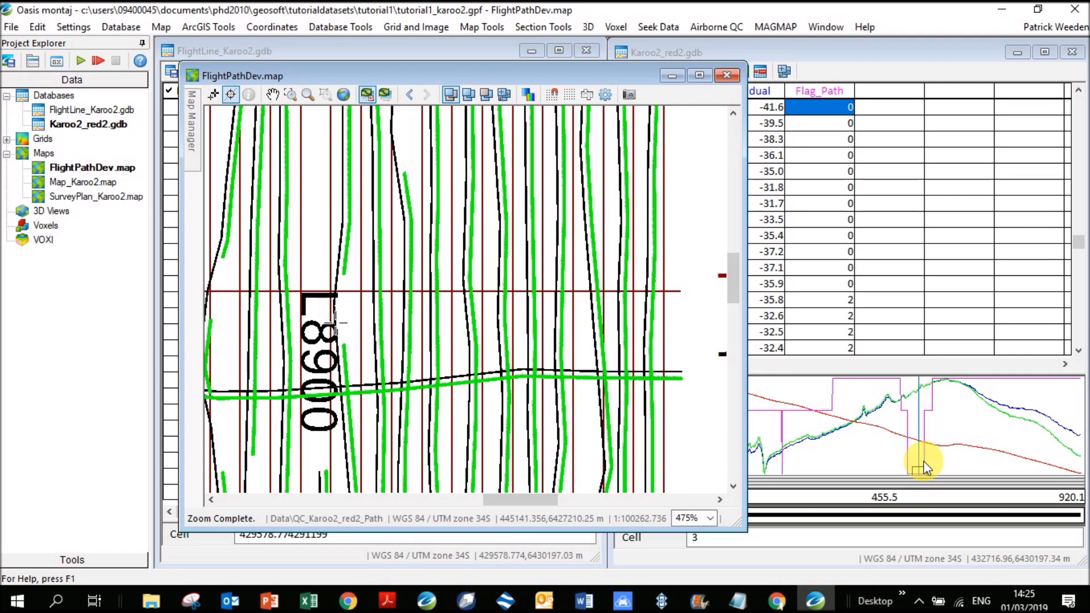
# Step: Close FlightPathDev.map and open the quality control on line separation for Karoo2_red2.gdb
pyautogui.click(727, 80)
pyautogui.click(549, 344)
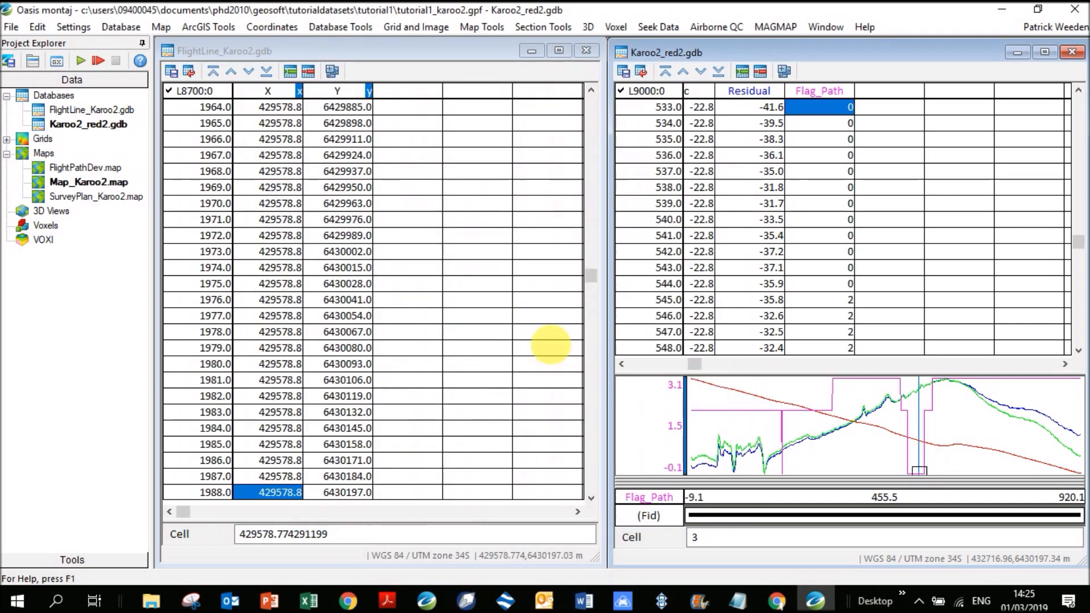
pyautogui.click(720, 25)
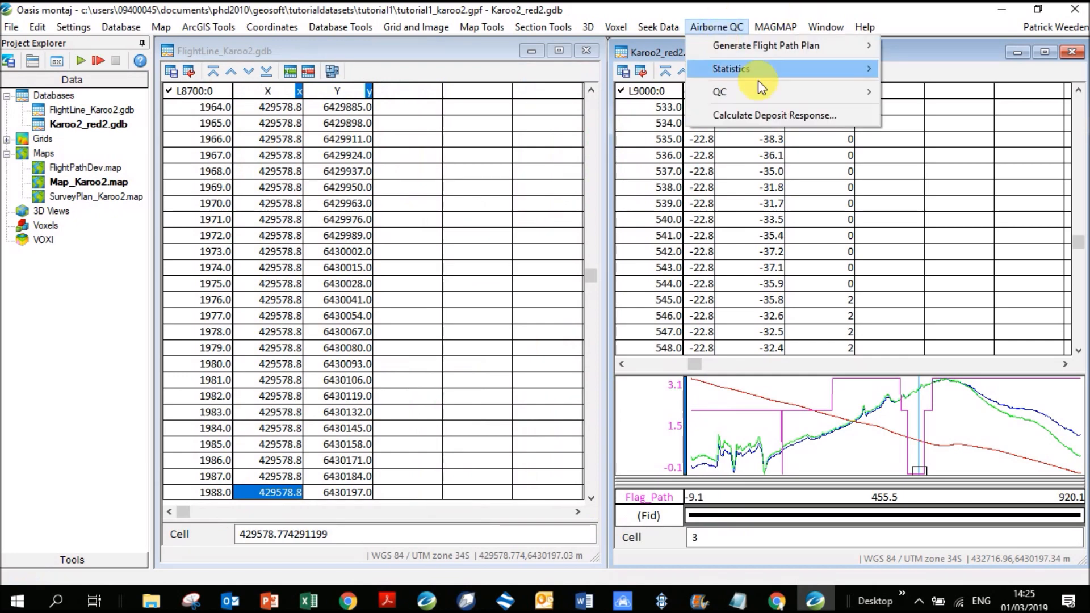
pyautogui.moveTo(755, 91)
pyautogui.click(988, 127)
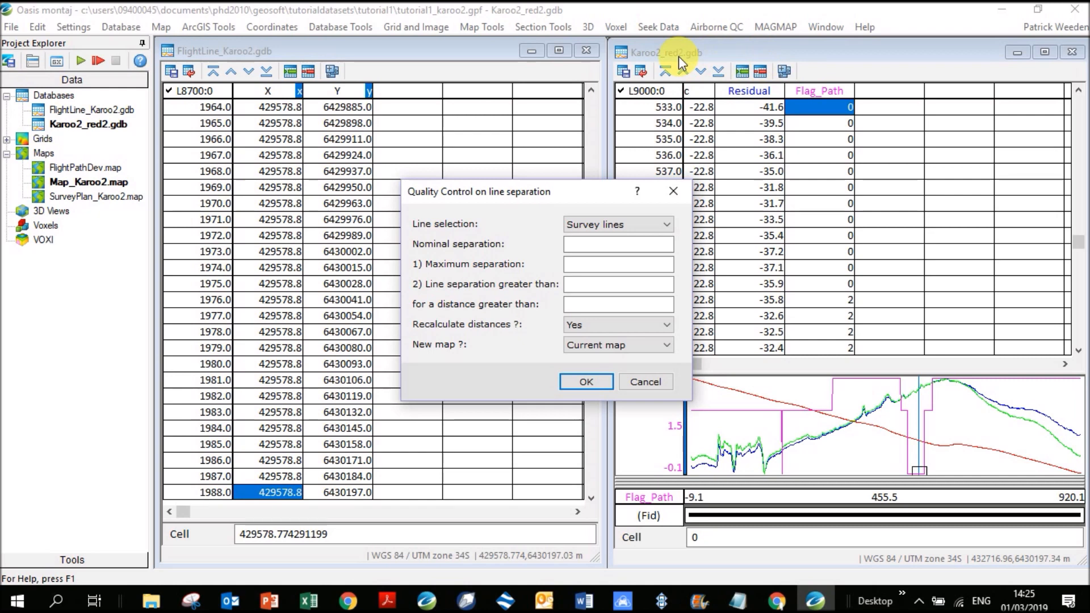
# Step: Restrict the line separation check to survey lines, with a nominal separation of 1000 and a maximum separation of 1200
pyautogui.click(655, 218)
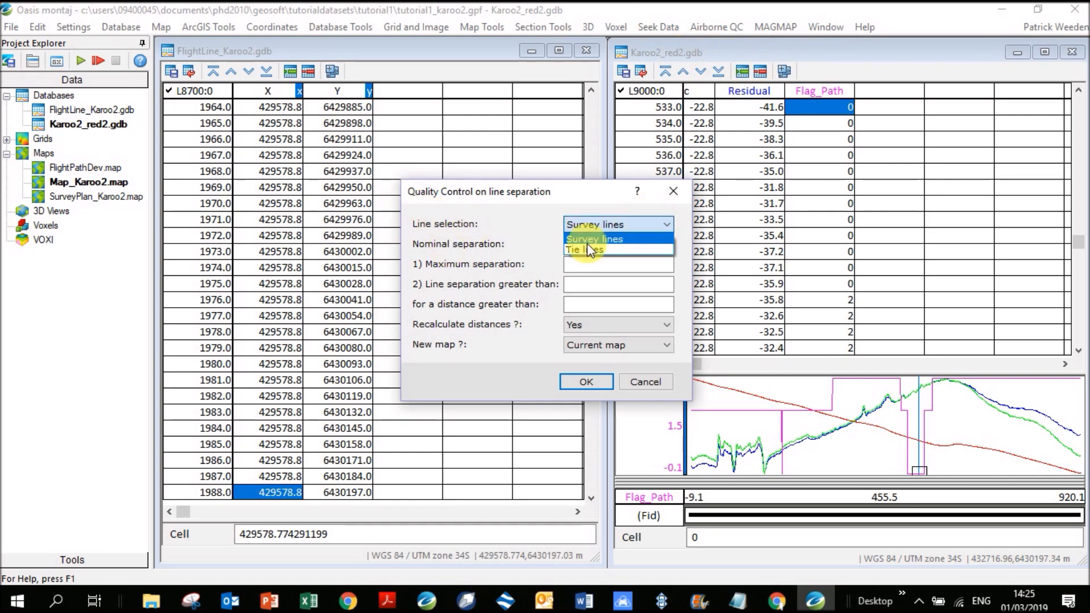
pyautogui.click(597, 246)
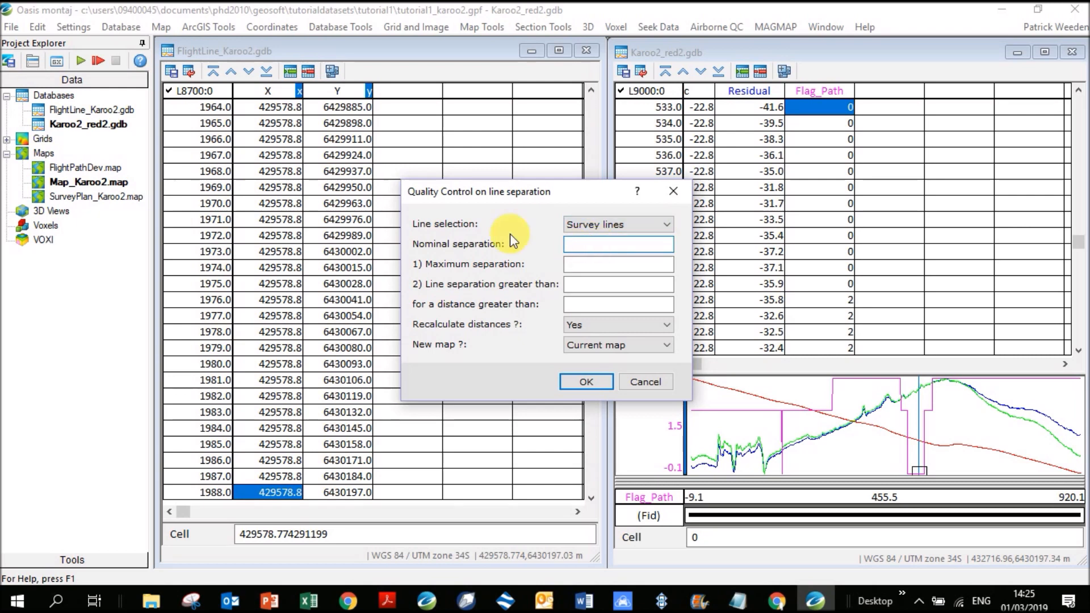
pyautogui.write('1000')
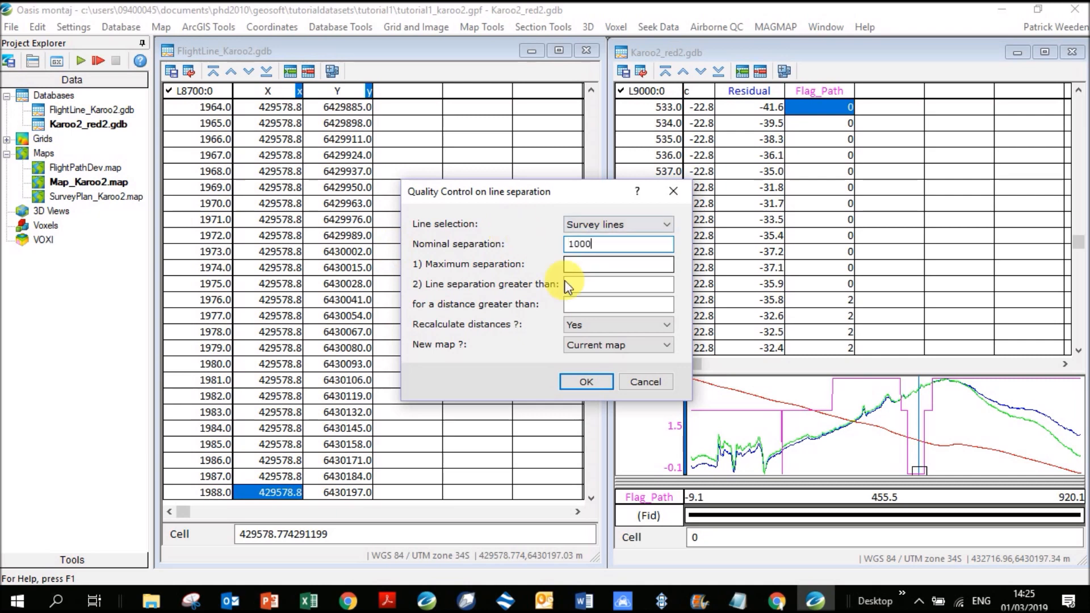
pyautogui.click(607, 266)
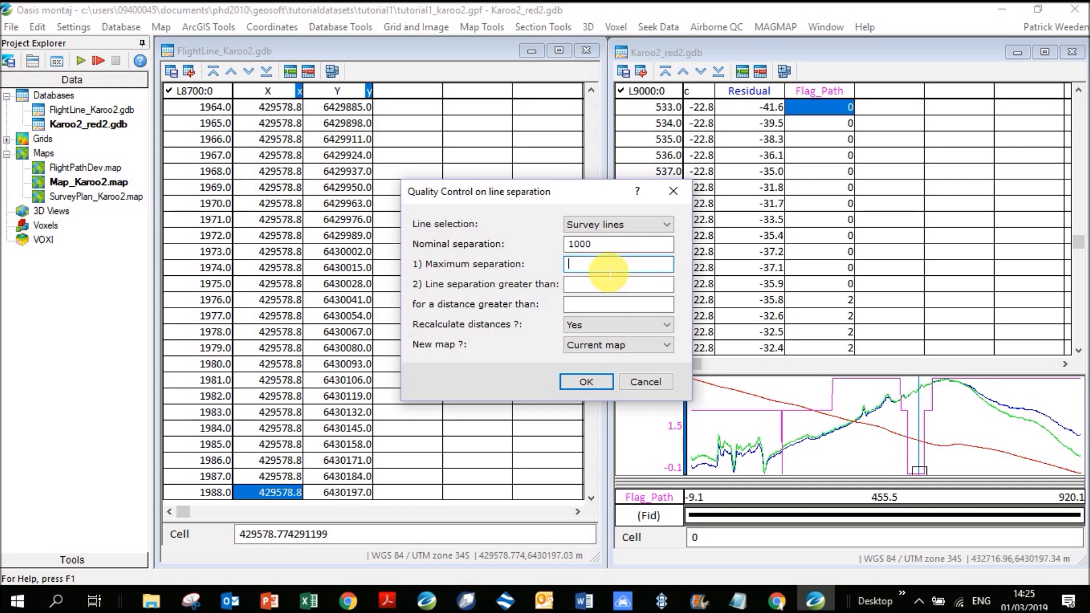
pyautogui.write('1')
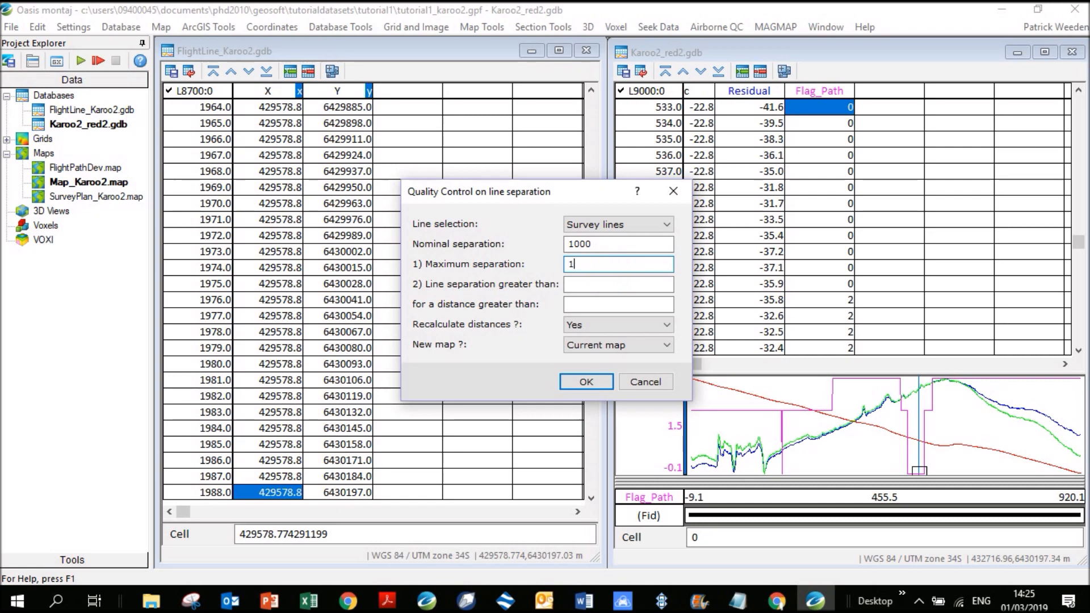
pyautogui.write('200')
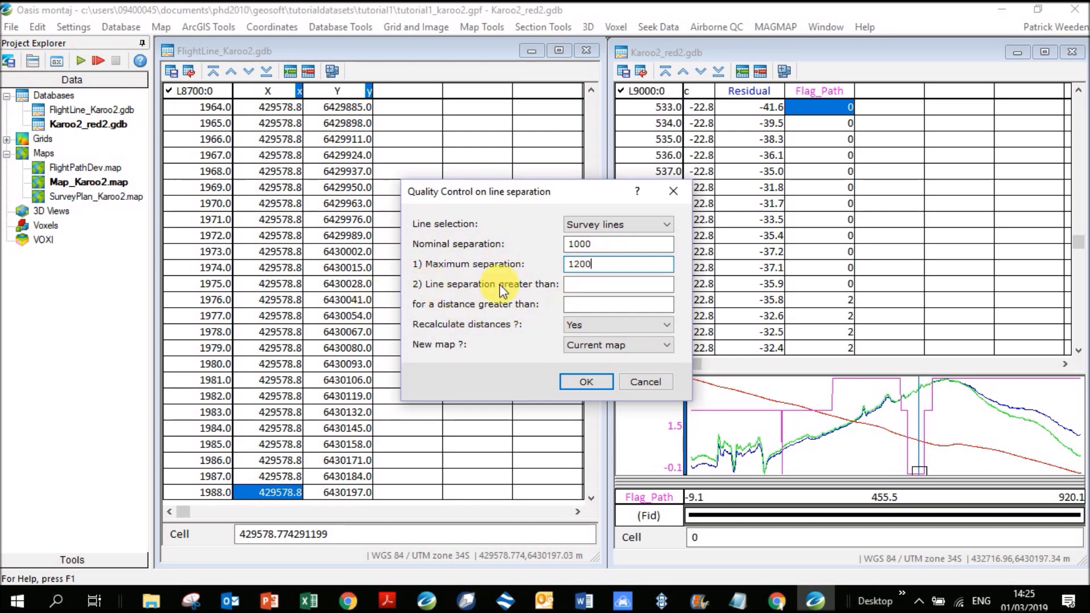
# Step: Set the second criterion to a line separation greater than 1050 for a distance greater than 5
pyautogui.click(600, 292)
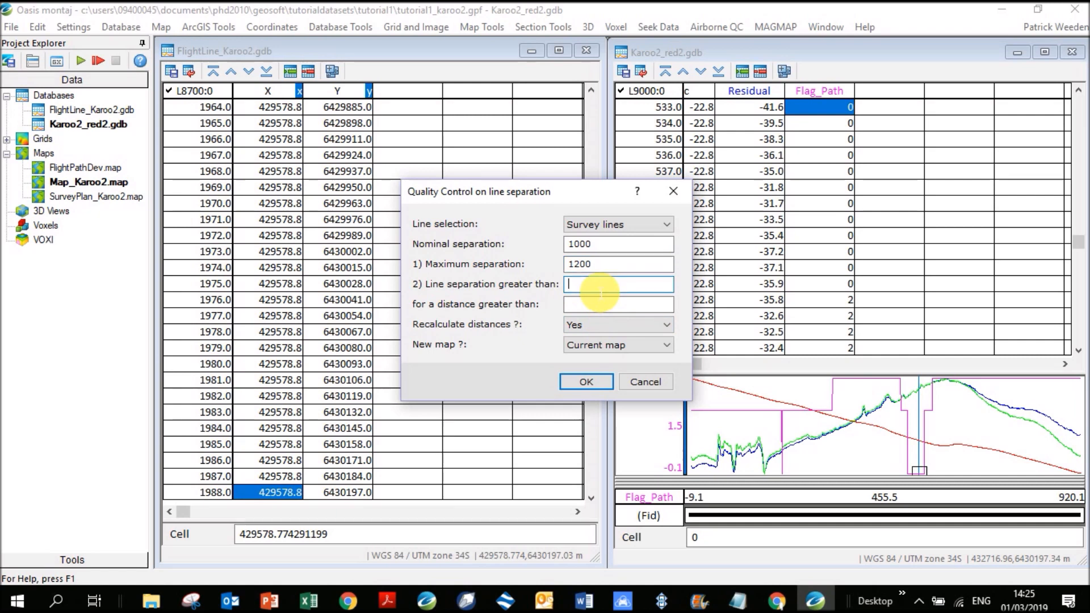
pyautogui.write('1')
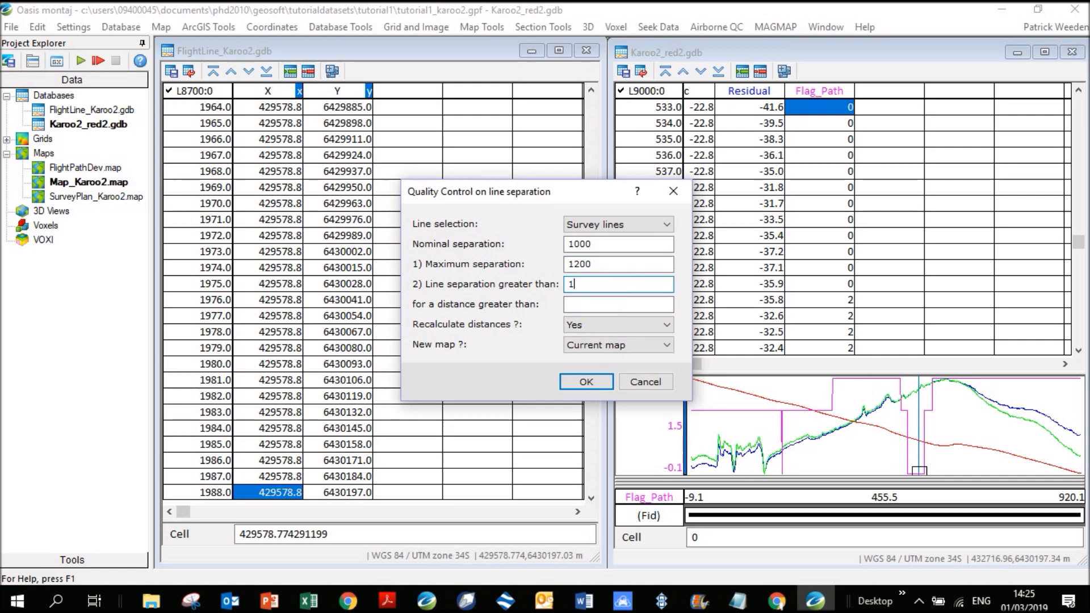
pyautogui.write('050')
pyautogui.click(600, 306)
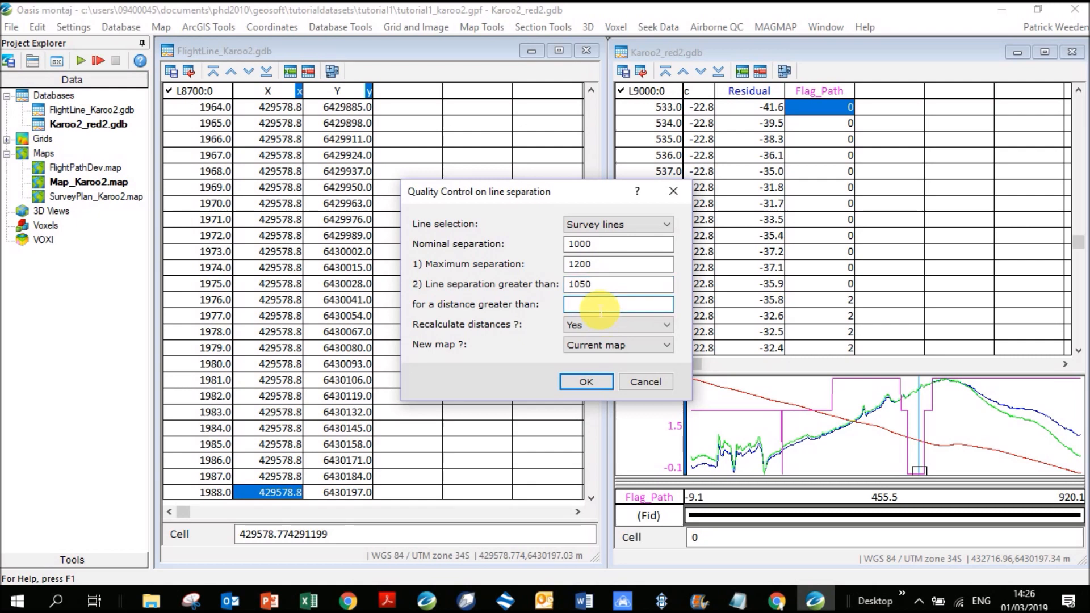
pyautogui.write('5')
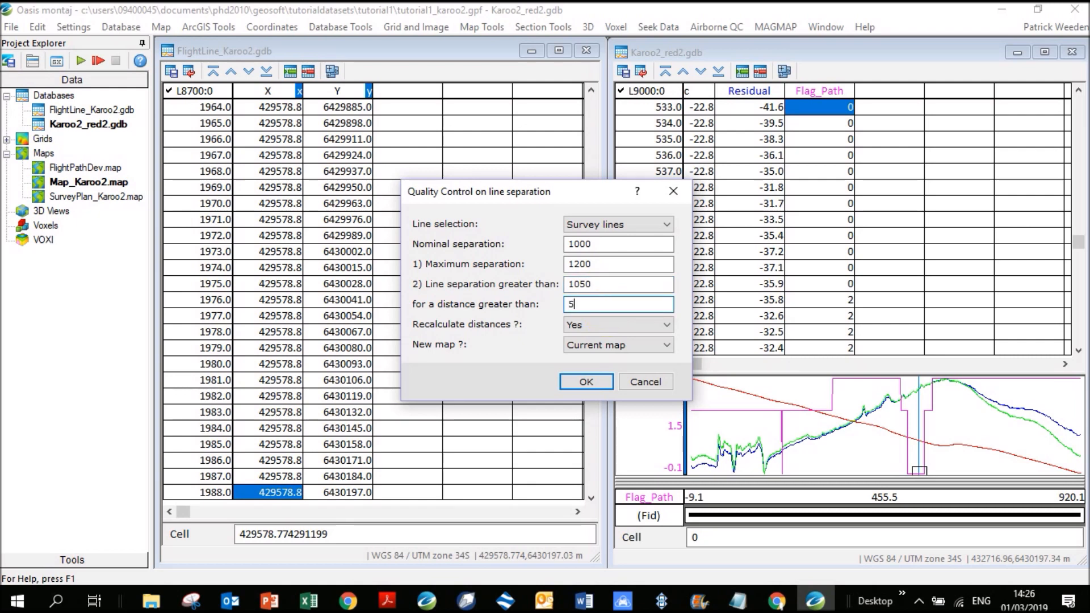
# Step: Choose to create a new map for the results, keep distance recalculation on, and accept the line separation settings
pyautogui.click(589, 337)
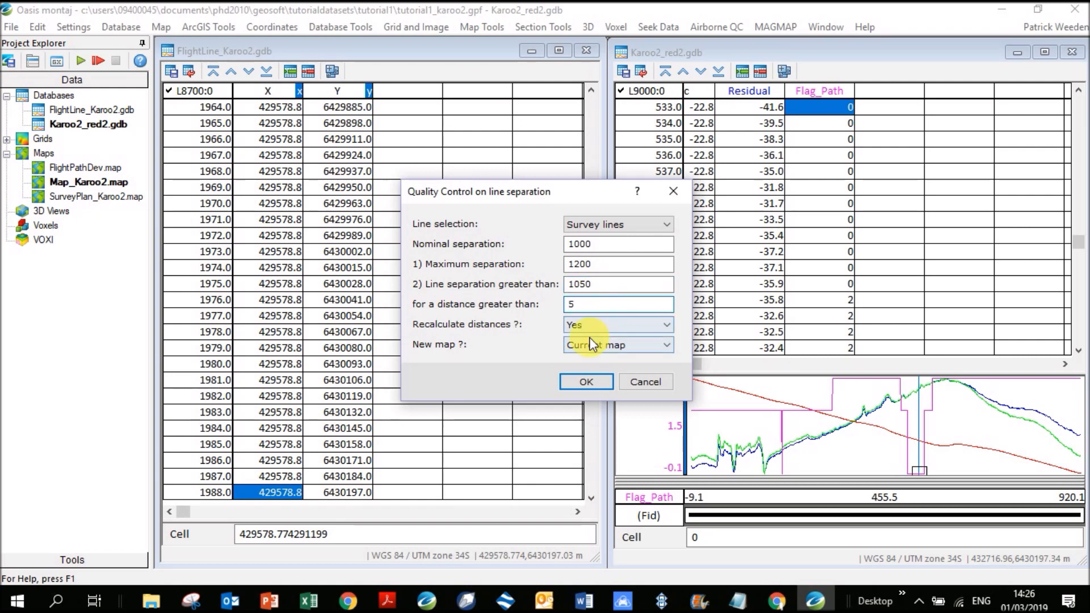
pyautogui.click(618, 319)
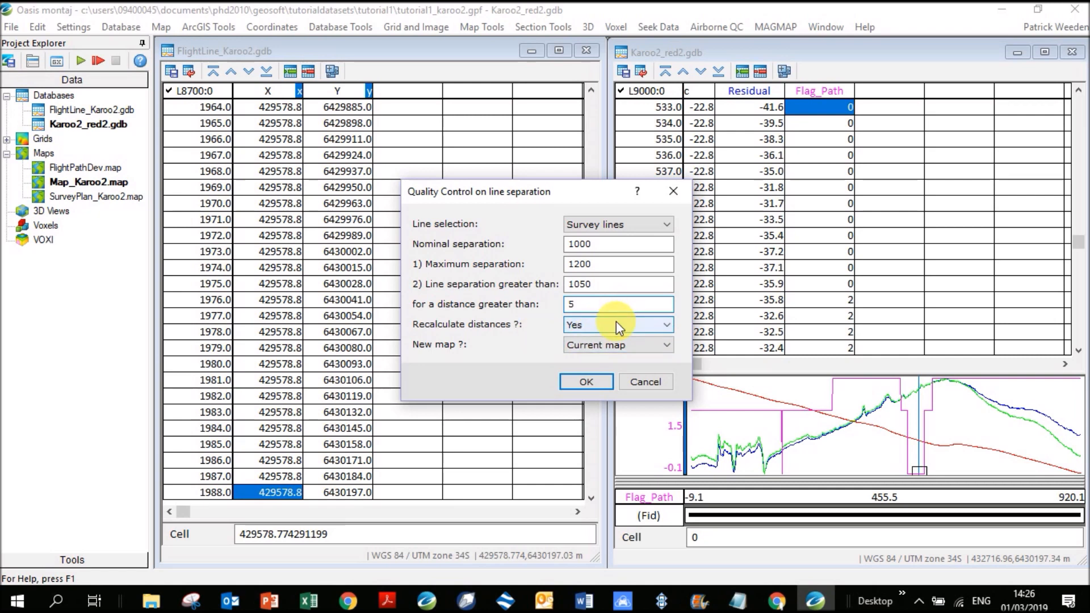
pyautogui.click(615, 349)
pyautogui.click(612, 368)
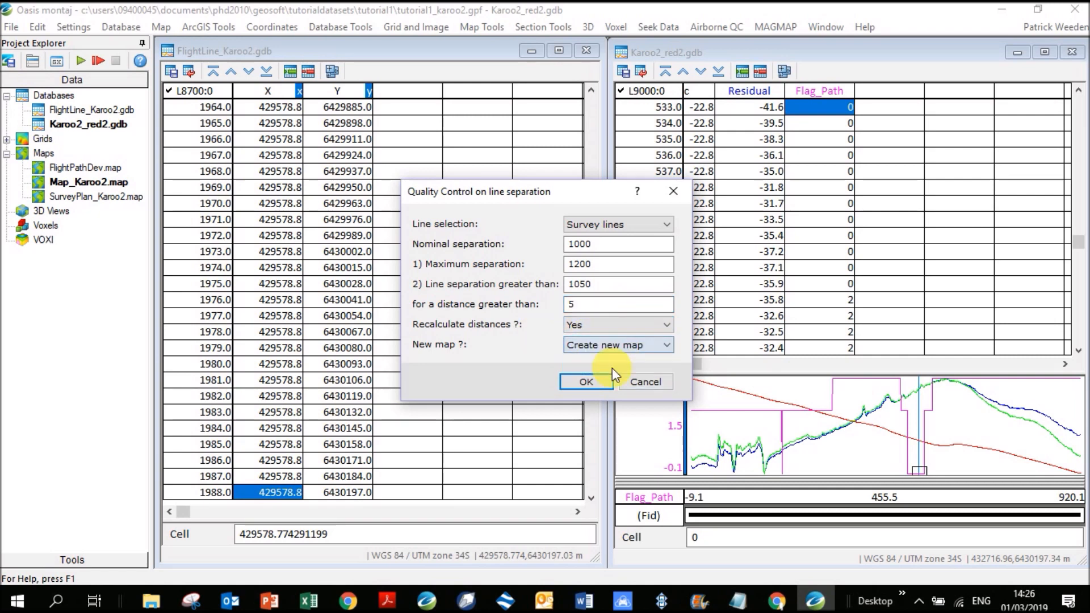
pyautogui.click(601, 386)
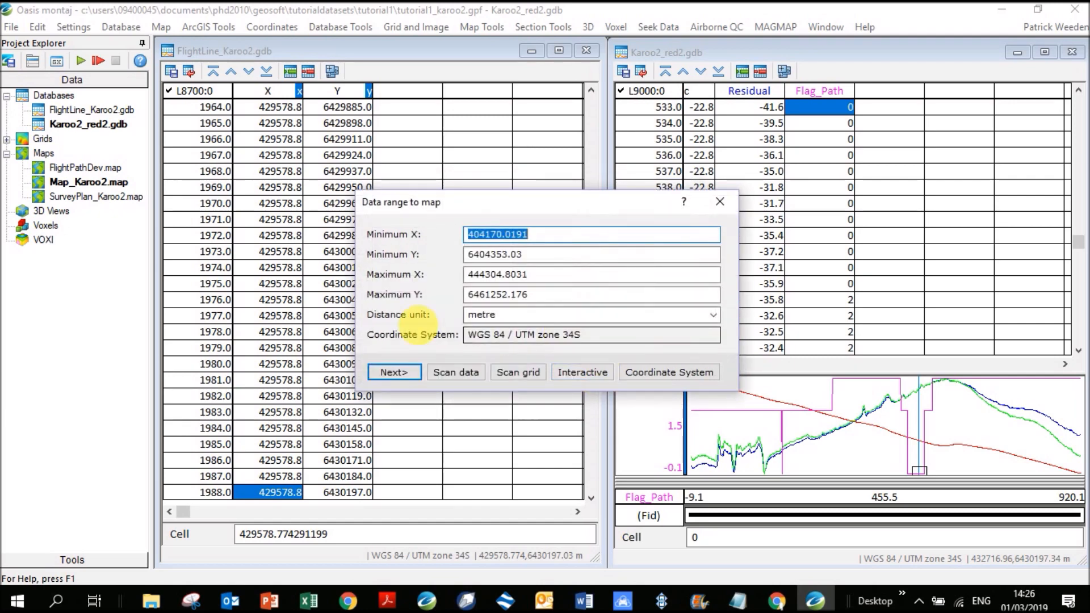
# Step: Accept the default data range and create the new map as FlightLineDev.map with the landscape letter template
pyautogui.click(404, 376)
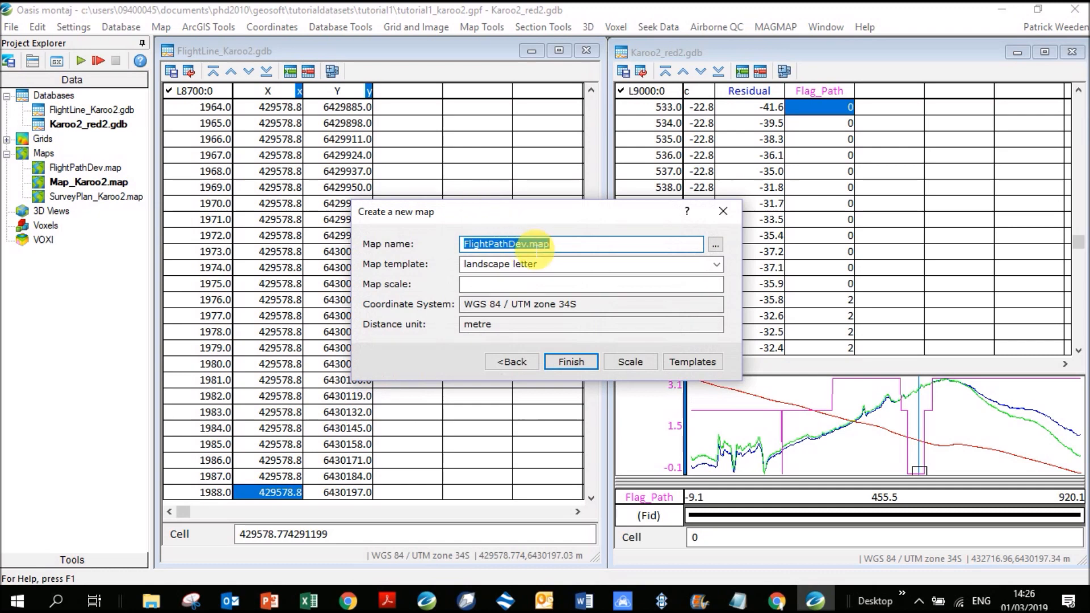
pyautogui.click(506, 245)
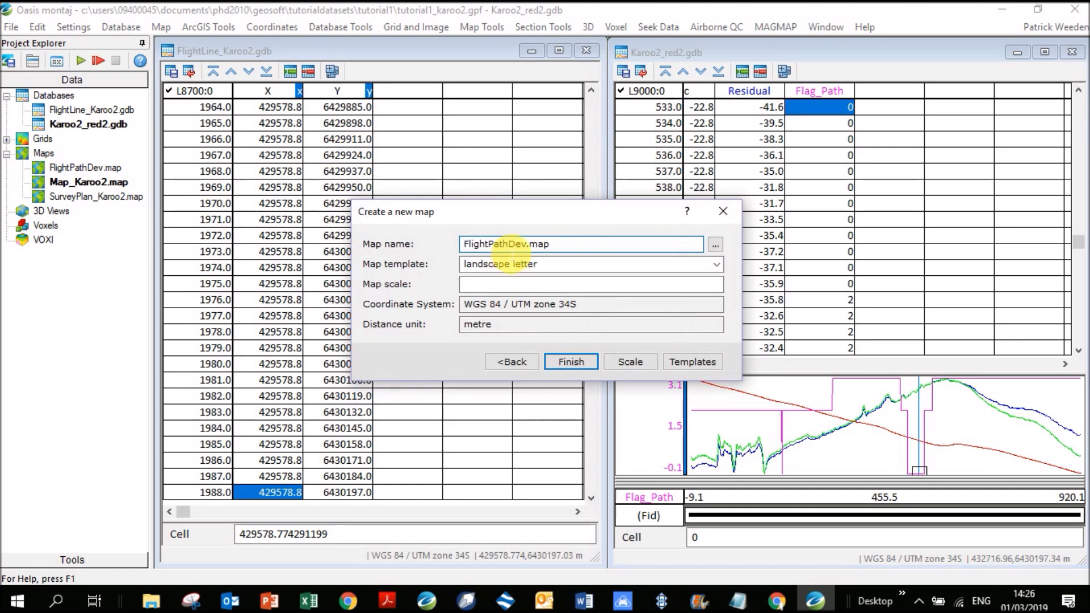
pyautogui.press('BackSpace')
pyautogui.press('BackSpace')
pyautogui.press('BackSpace')
pyautogui.press('BackSpace')
pyautogui.write('Line')
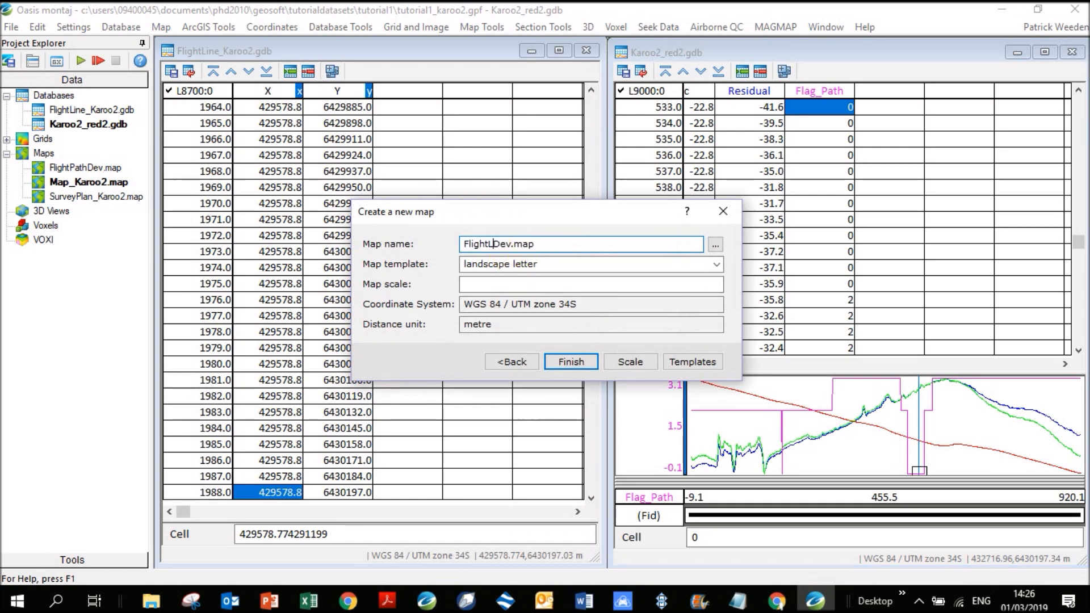
pyautogui.press('Return')
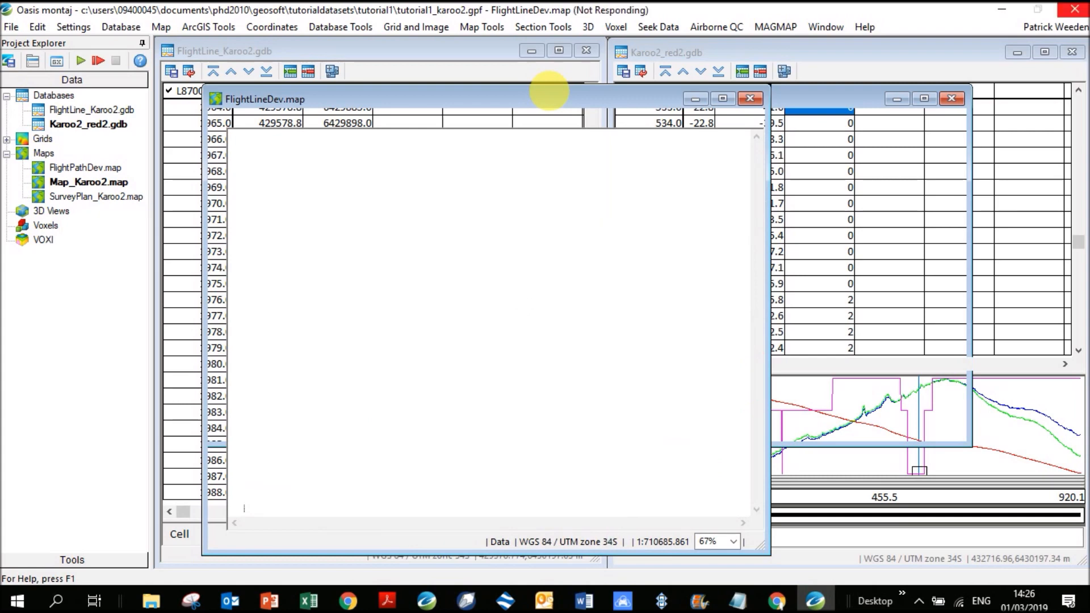
# Step: Zoom in on the northeast part of FlightLineDev.map around T902 to examine the flagged separation sections beside the legend
pyautogui.click(628, 332)
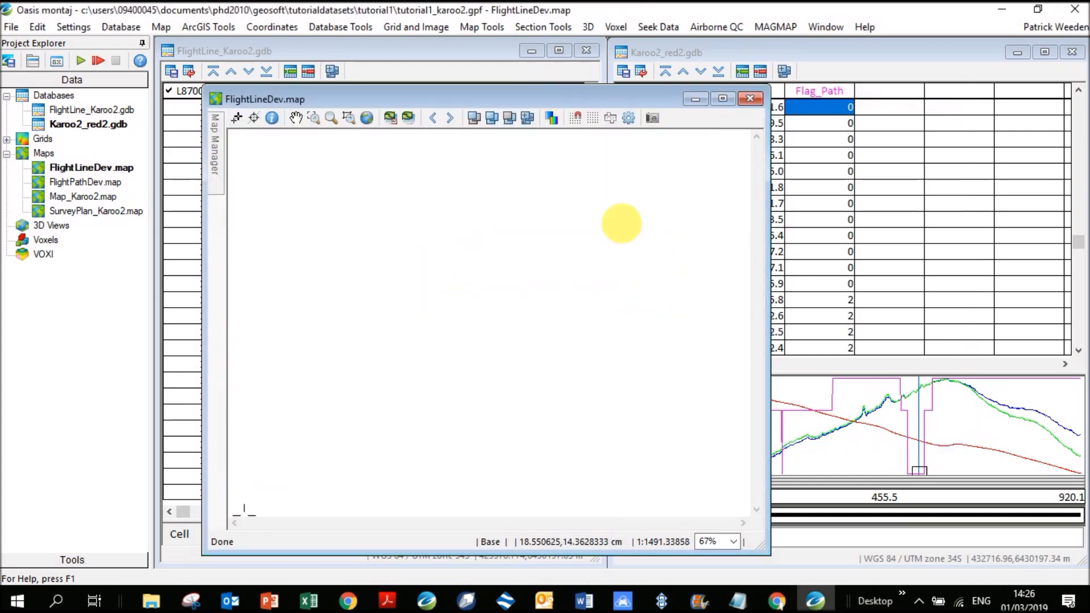
pyautogui.click(622, 231)
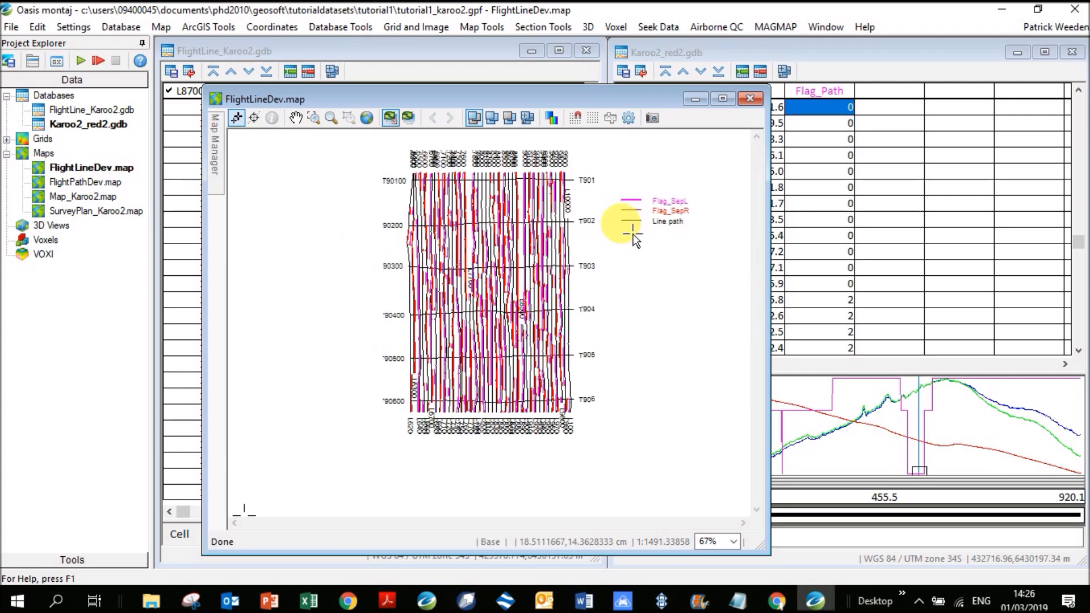
pyautogui.click(313, 118)
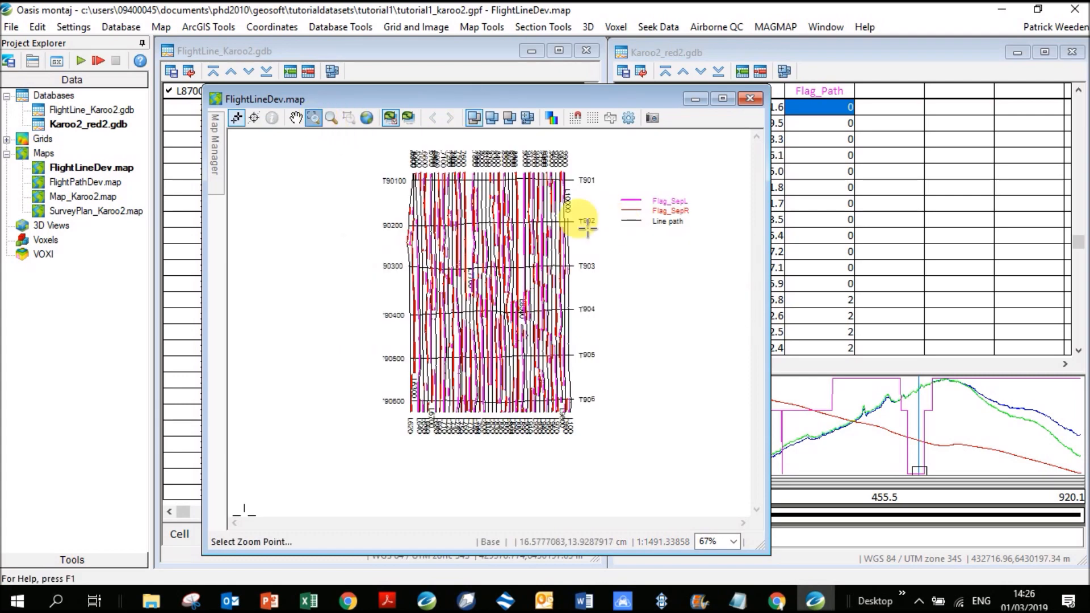
pyautogui.moveTo(542, 187); pyautogui.dragTo(610, 238)
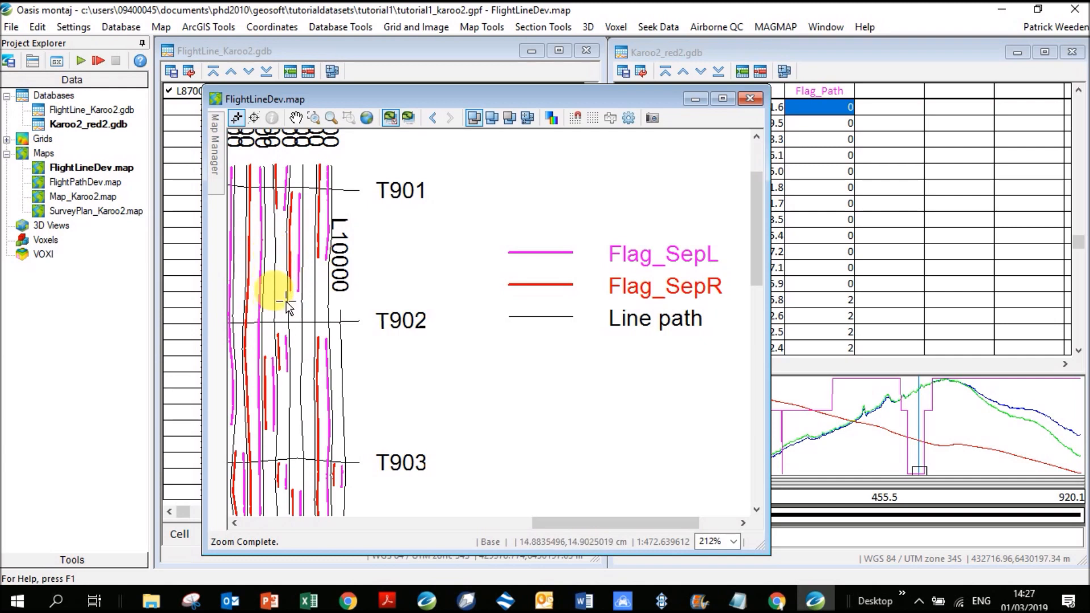
# Step: Display the Flag_SepL and Flag_SepR channels in the empty columns after Flag_Path in Karoo2_red2.gdb
pyautogui.click(890, 99)
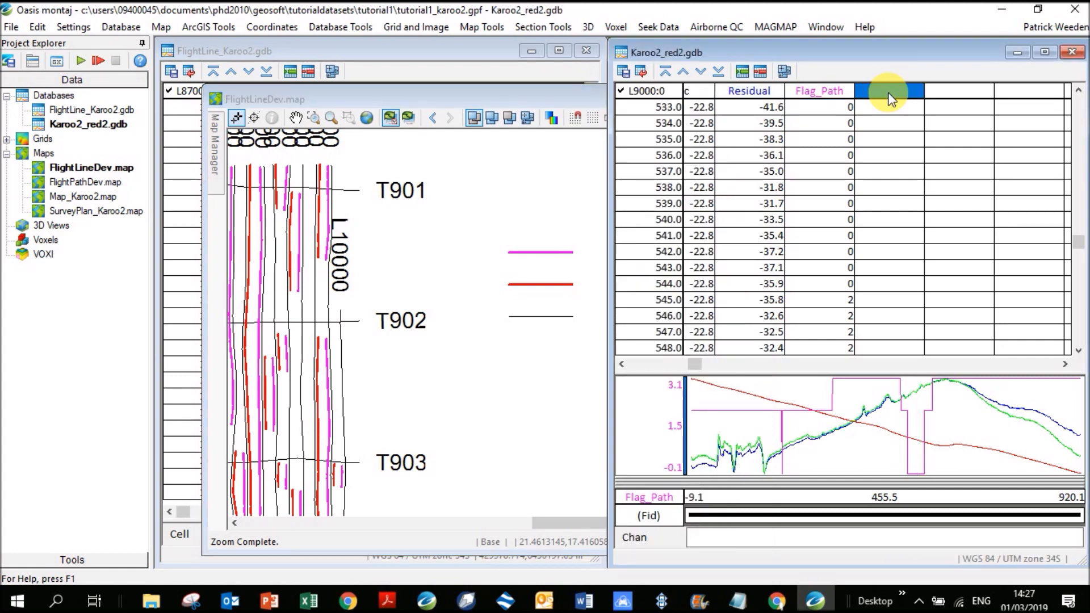
pyautogui.rightClick(890, 98)
pyautogui.click(930, 101)
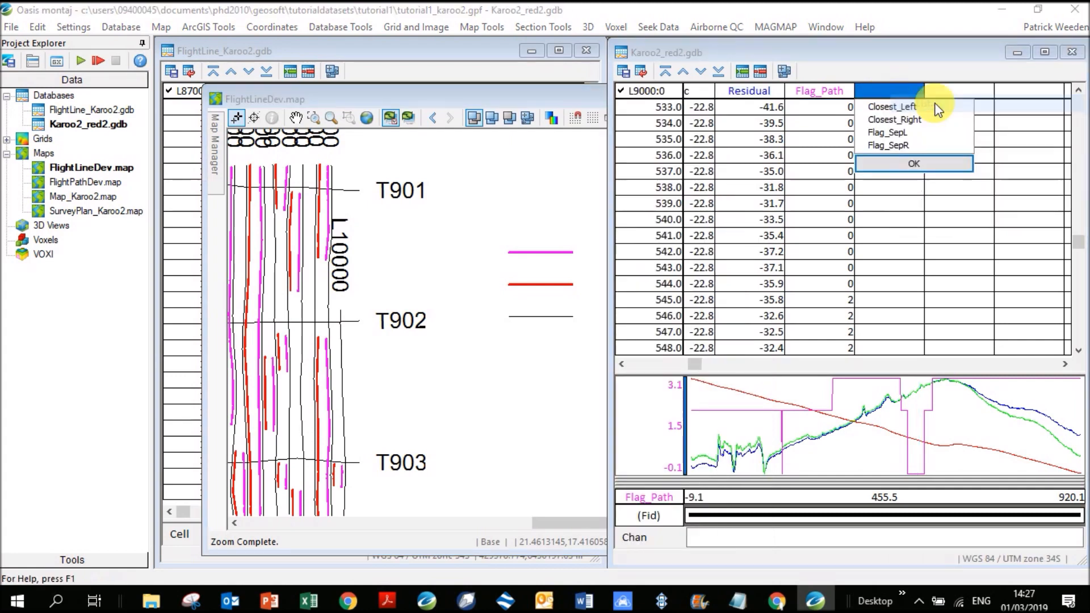
pyautogui.click(897, 135)
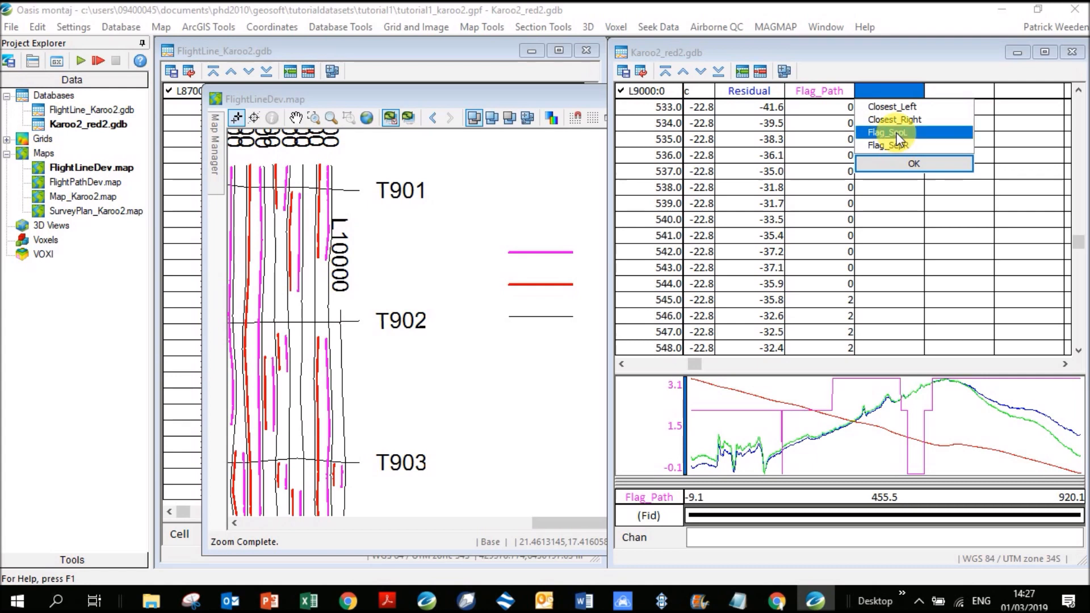
pyautogui.click(916, 163)
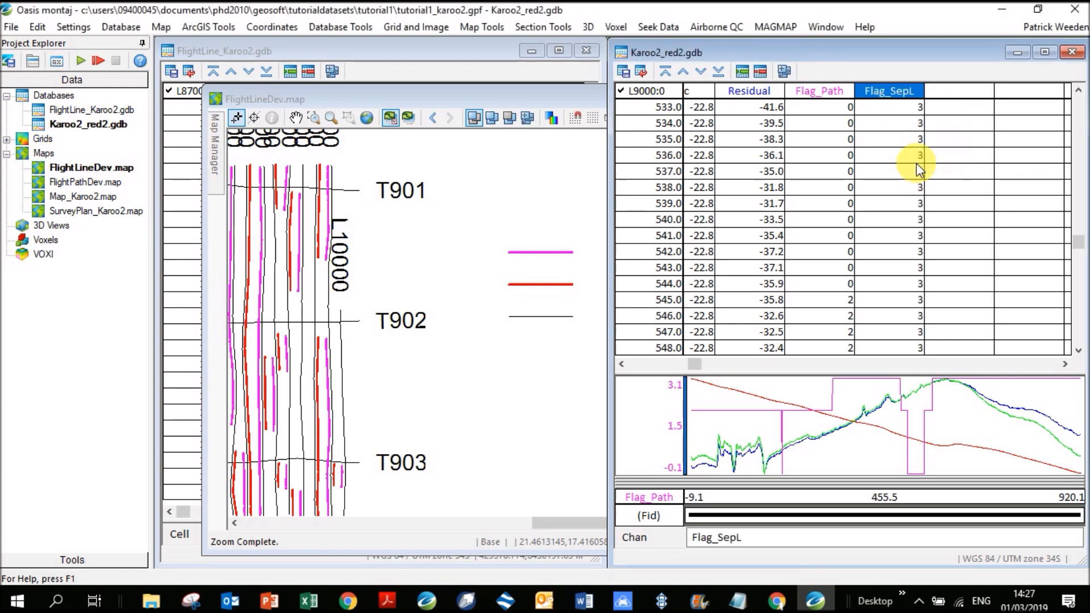
pyautogui.rightClick(958, 89)
pyautogui.click(970, 105)
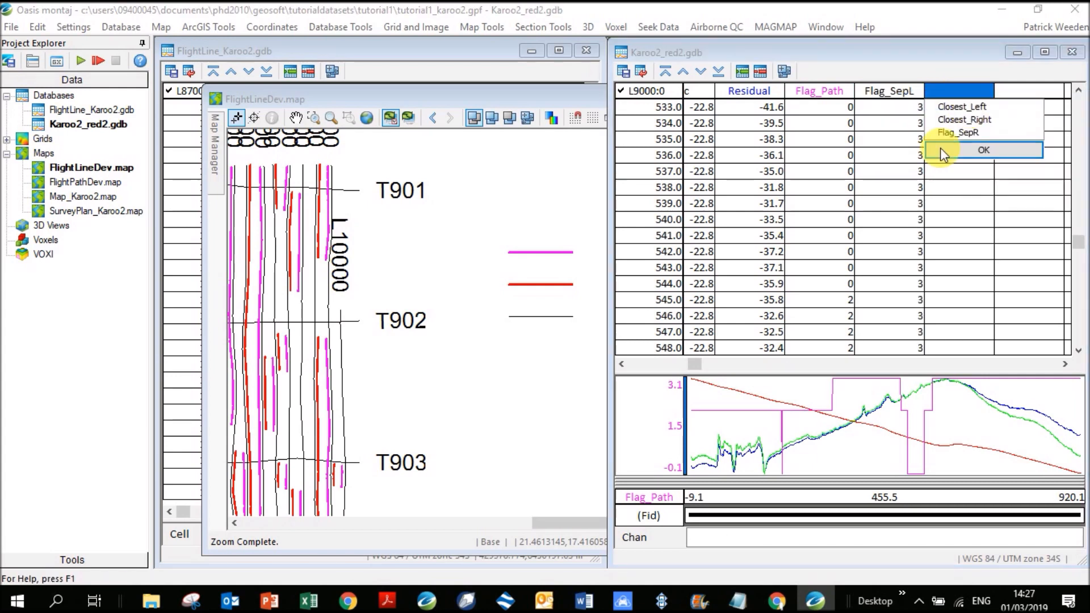
pyautogui.click(957, 135)
pyautogui.click(961, 152)
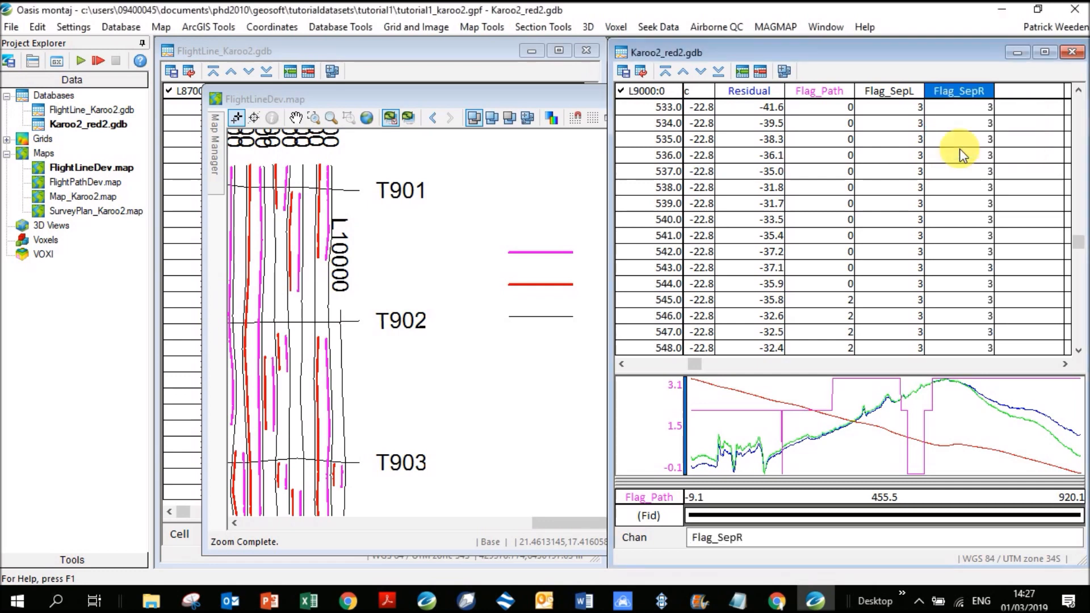
# Step: Display the Closest_Left and Closest_Right channels in the columns after Flag_SepR
pyautogui.click(1065, 364)
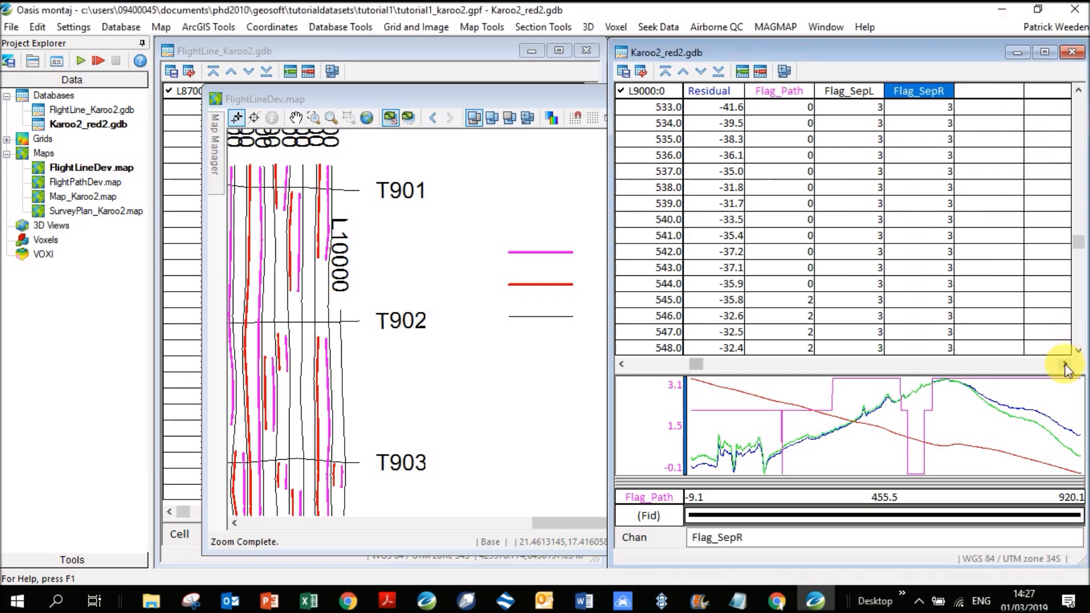
pyautogui.click(1065, 364)
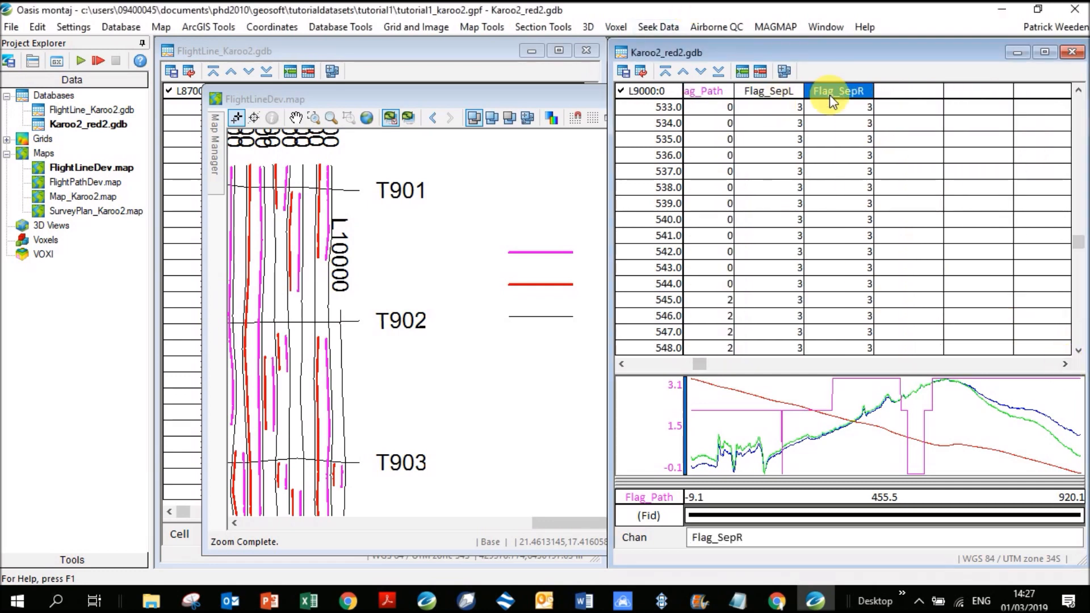
pyautogui.rightClick(920, 95)
pyautogui.click(915, 97)
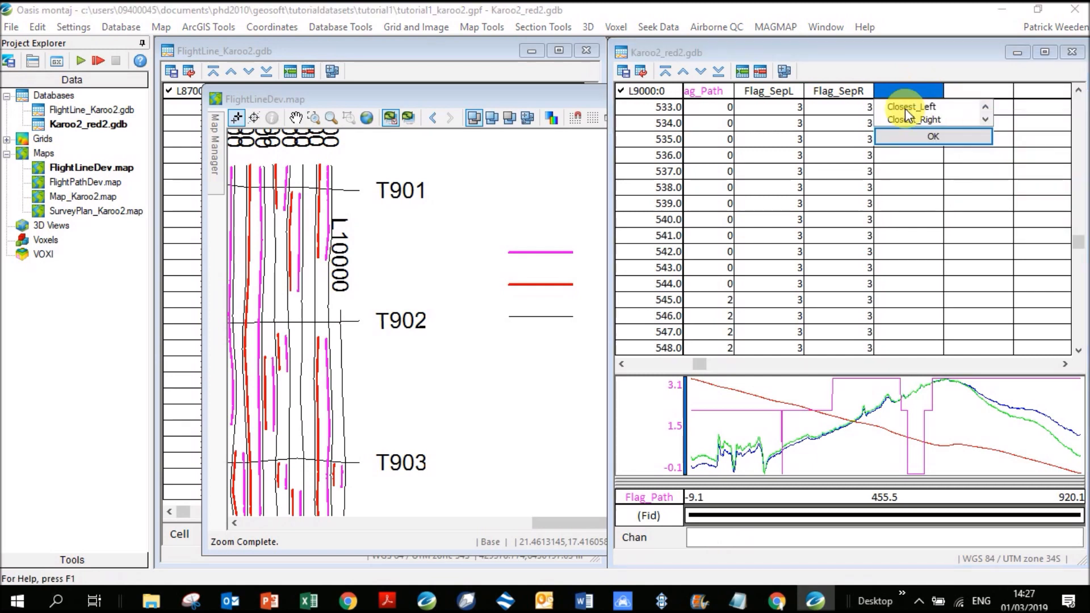
pyautogui.click(903, 107)
pyautogui.click(932, 136)
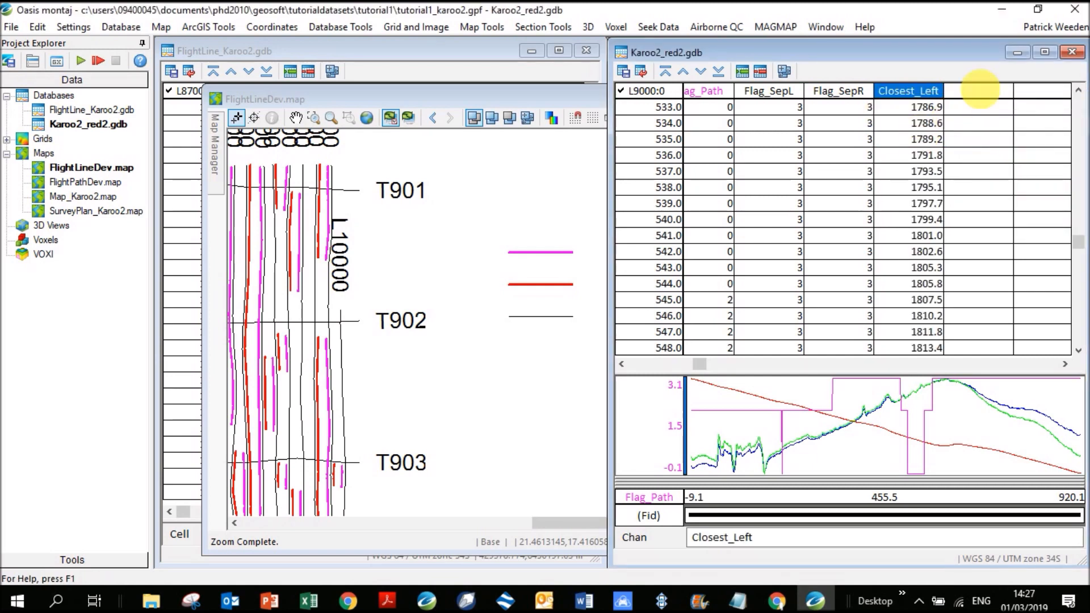
pyautogui.click(983, 93)
pyautogui.rightClick(983, 93)
pyautogui.click(990, 101)
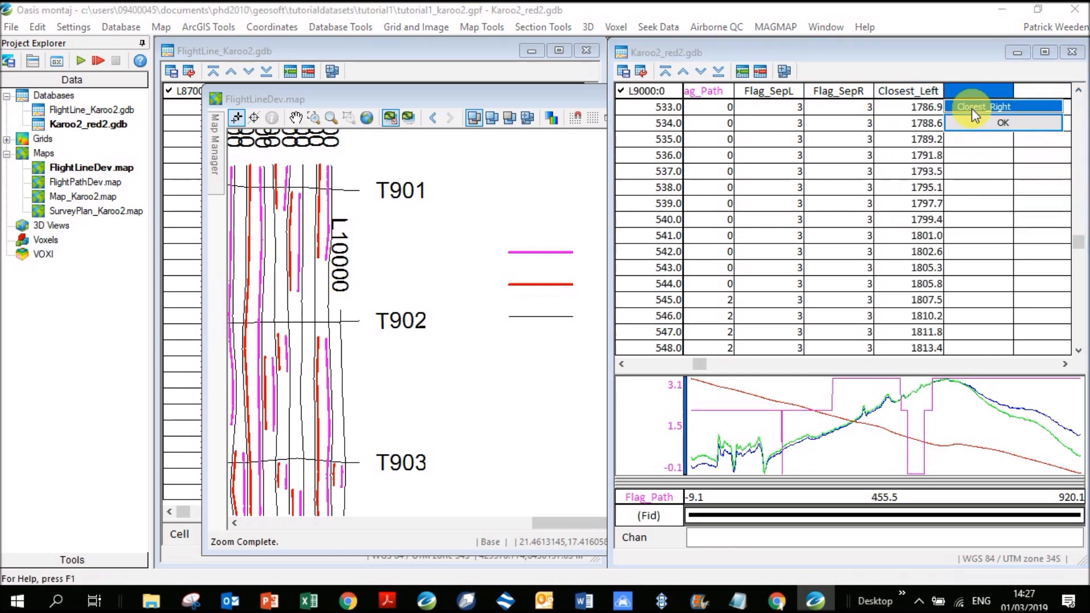
pyautogui.click(970, 125)
# Step: Select the Closest_Left value at fiducial 533.0 on line L9000 and bring FlightLineDev.map back to the front
pyautogui.click(938, 107)
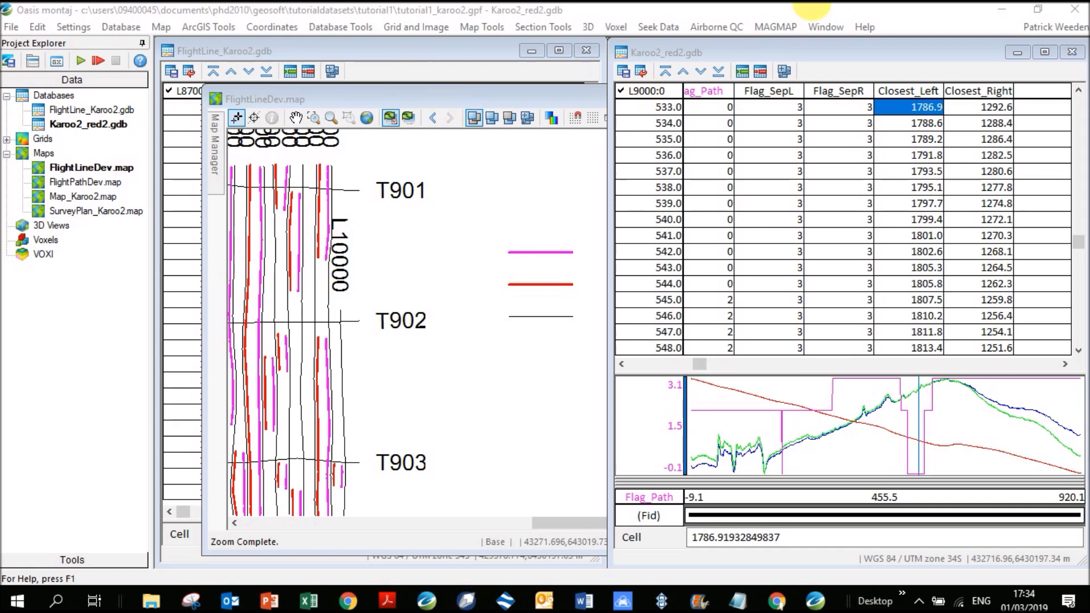
pyautogui.click(561, 100)
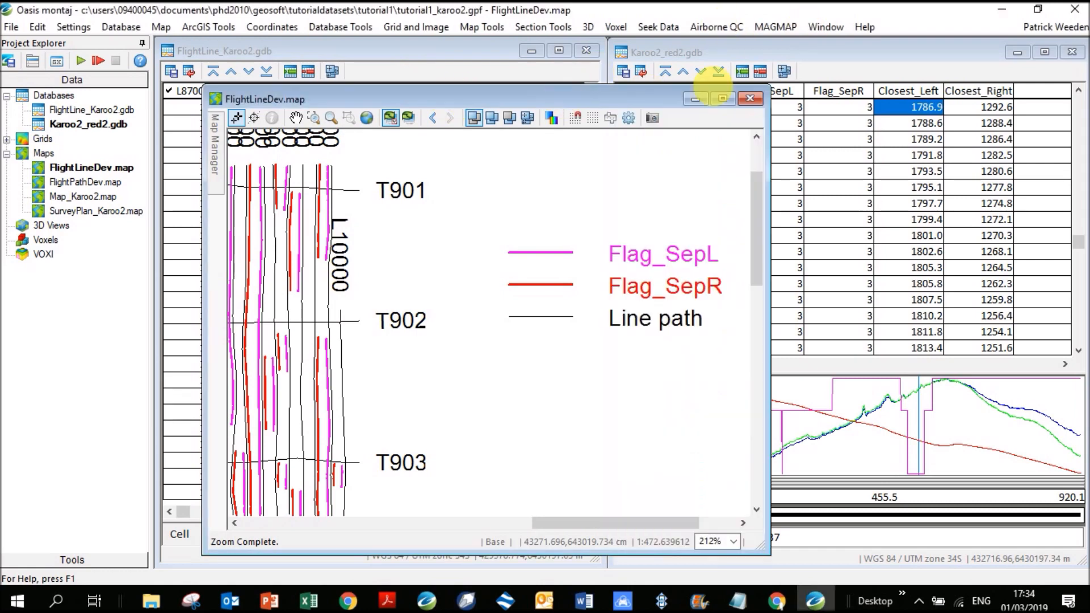
# Step: Close FlightLineDev.map to get back to the Karoo2_red2.gdb database
pyautogui.click(752, 100)
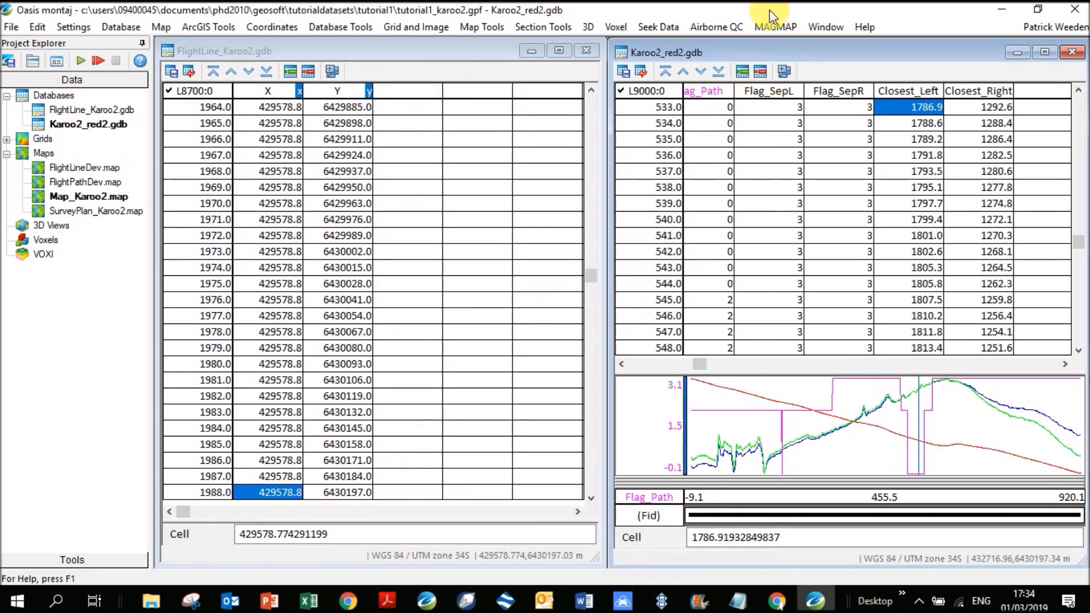
pyautogui.click(716, 27)
pyautogui.moveTo(732, 92)
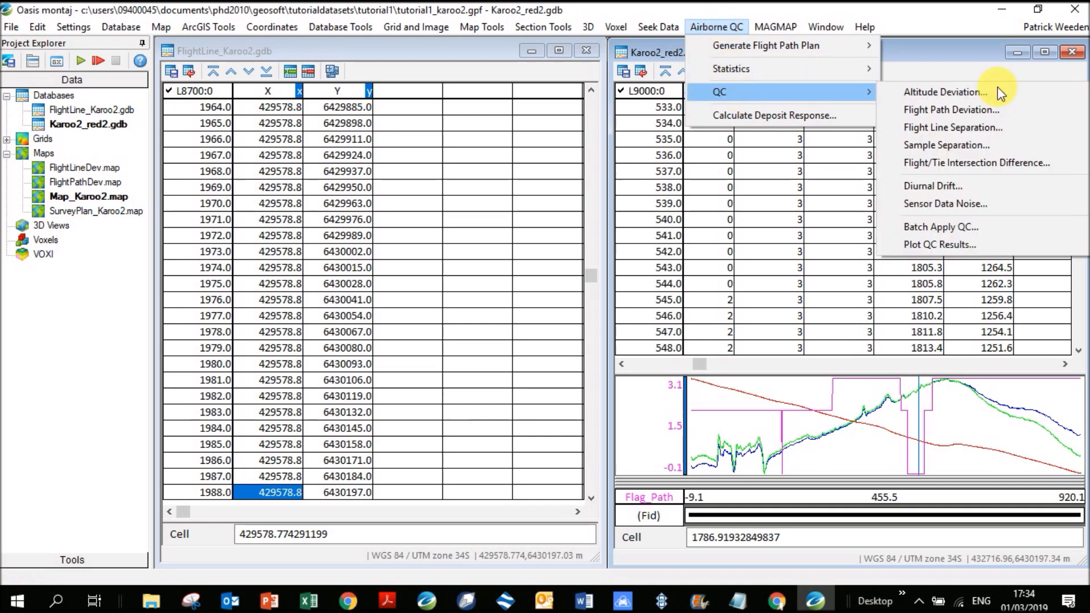
pyautogui.click(986, 147)
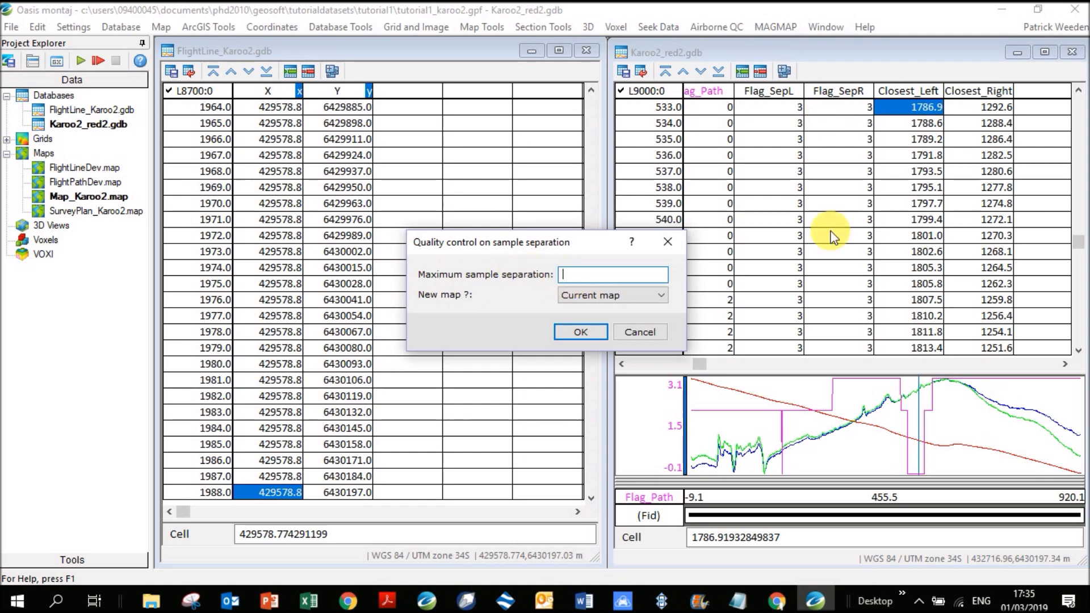
pyautogui.click(647, 332)
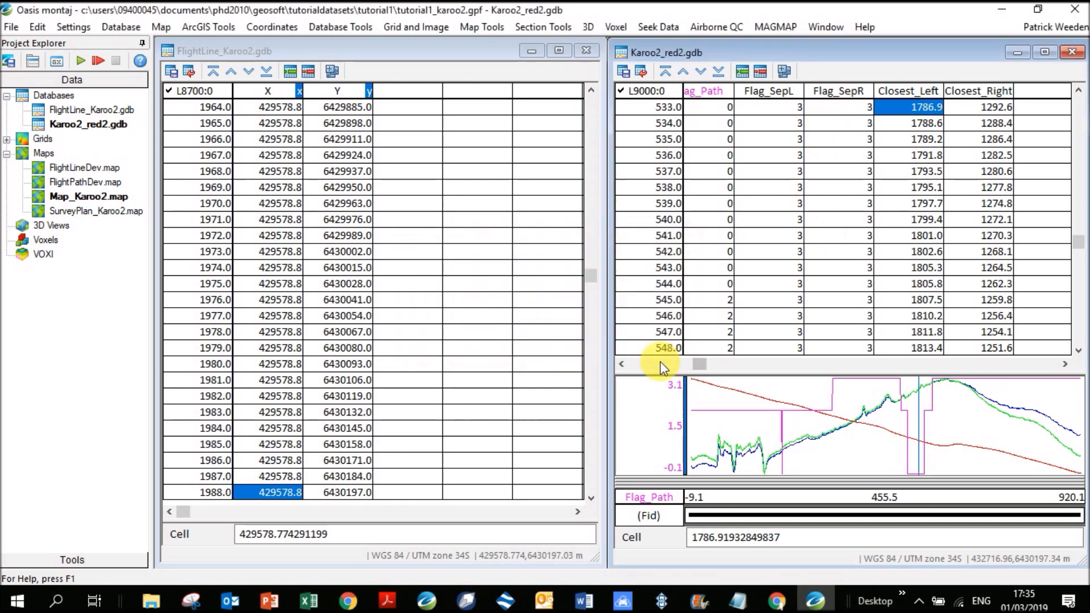
# Step: Set the Dist channel in Karoo2_red2.gdb to display 0 decimals
pyautogui.click(624, 363)
pyautogui.click(624, 363)
pyautogui.click(624, 363)
pyautogui.click(624, 363)
pyautogui.click(624, 363)
pyautogui.click(625, 363)
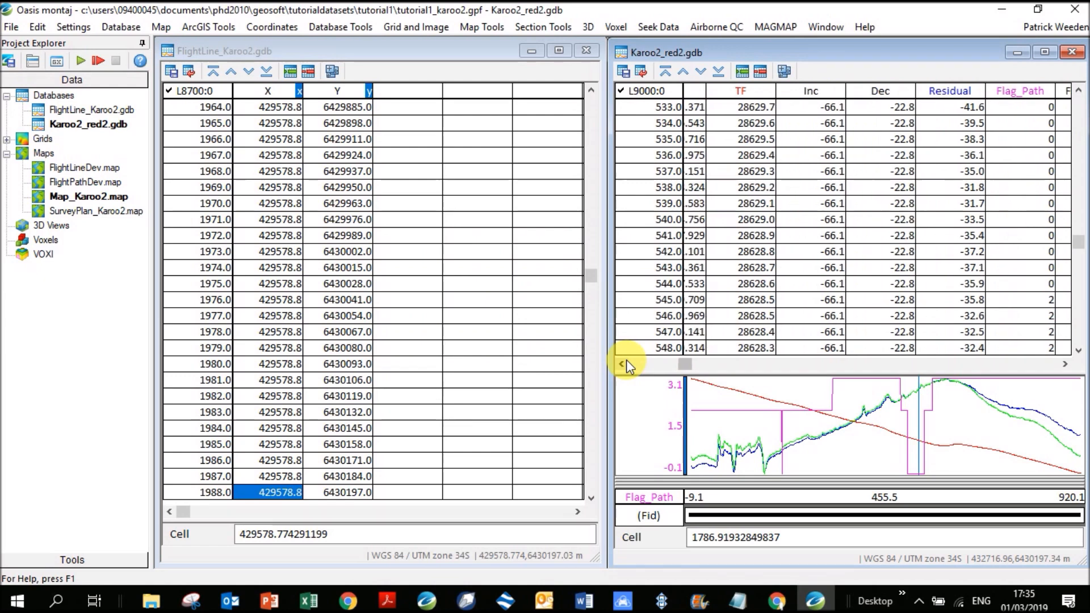
pyautogui.click(624, 363)
pyautogui.moveTo(1077, 241); pyautogui.dragTo(1067, 92)
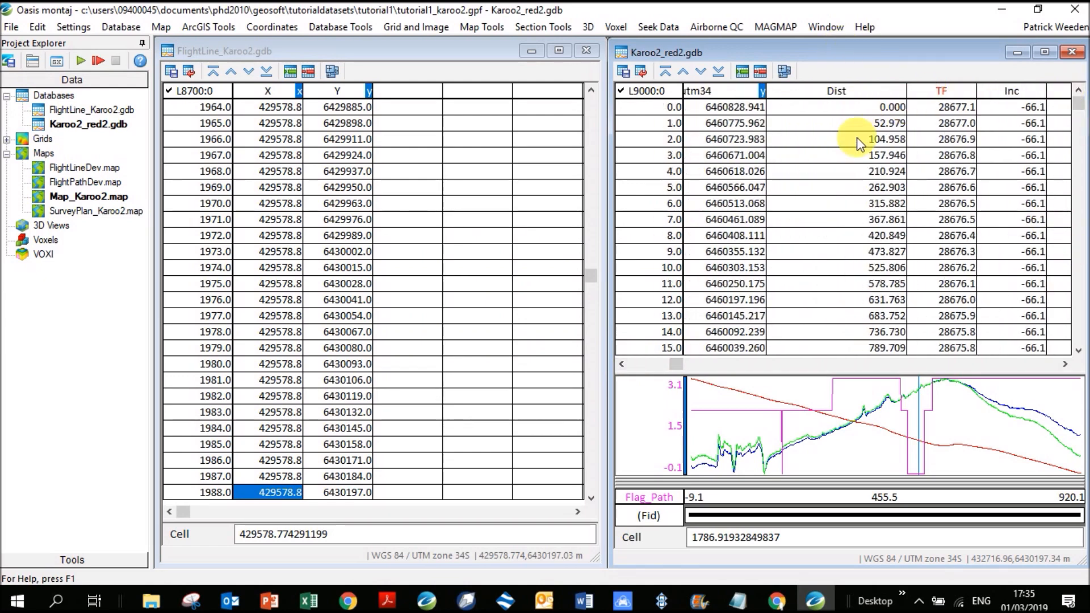
pyautogui.rightClick(873, 91)
pyautogui.click(931, 113)
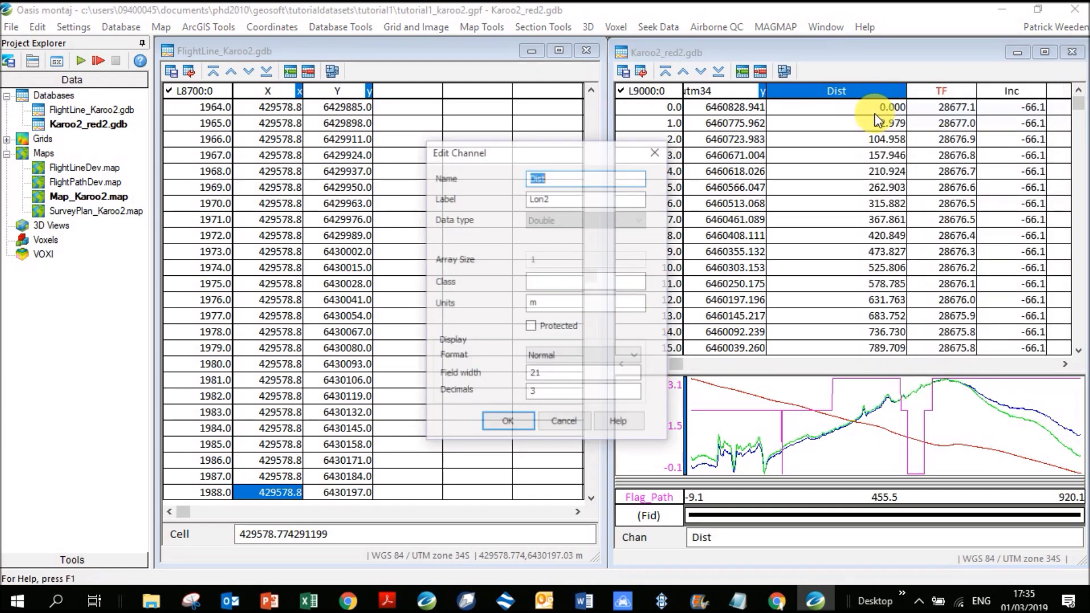
pyautogui.doubleClick(545, 392)
pyautogui.write('0')
pyautogui.click(508, 423)
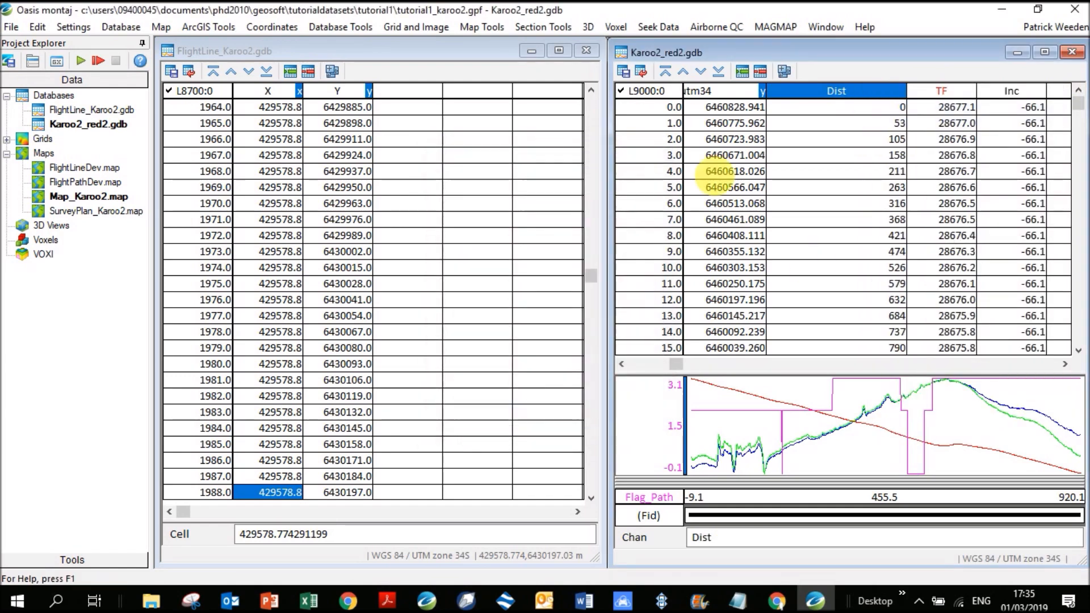
# Step: Go through the survey lines from L9000 down to L6200 in Karoo2_red2.gdb, examining the sample spacing in the Dist channel
pyautogui.click(646, 91)
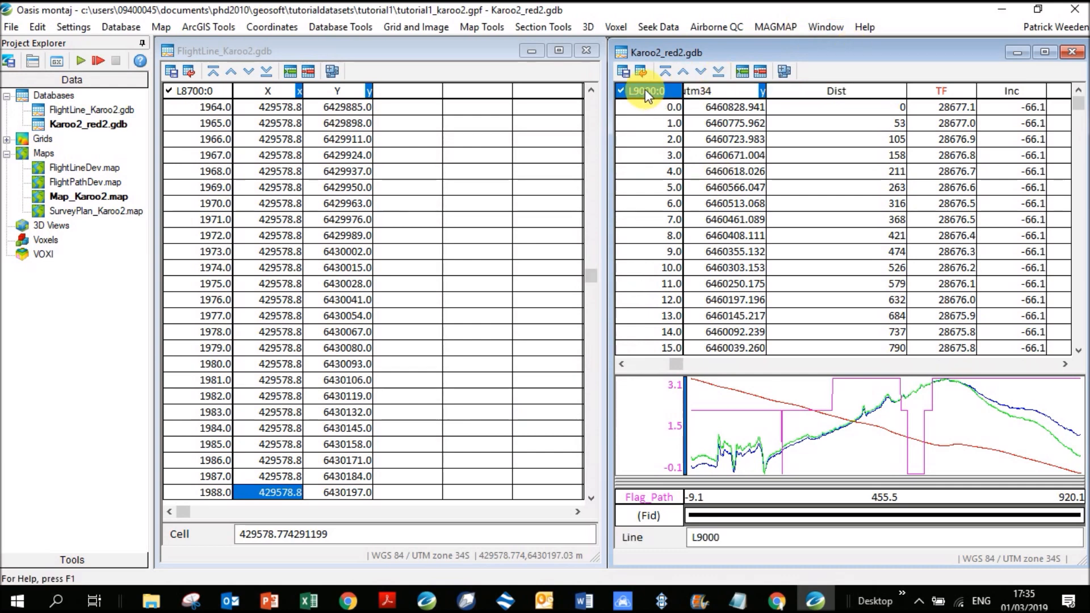
pyautogui.press('pageup')
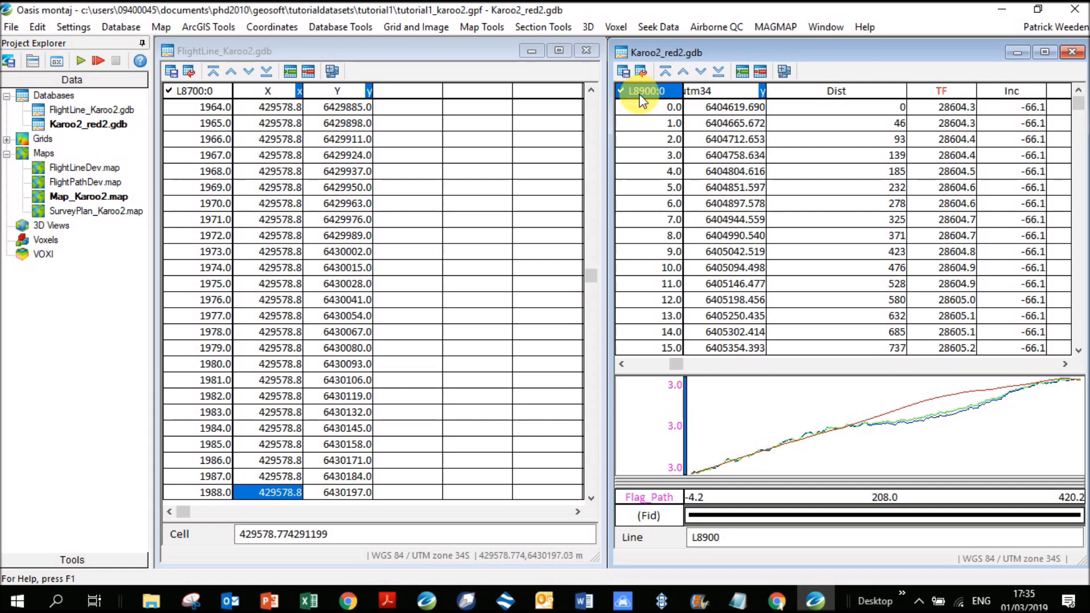
pyautogui.press('pageup')
pyautogui.press('pageup')
pyautogui.press('pageup')
pyautogui.press('pageup')
pyautogui.press('pageup')
pyautogui.press('pageup')
pyautogui.press('pageup')
pyautogui.press('pageup')
pyautogui.press('pageup')
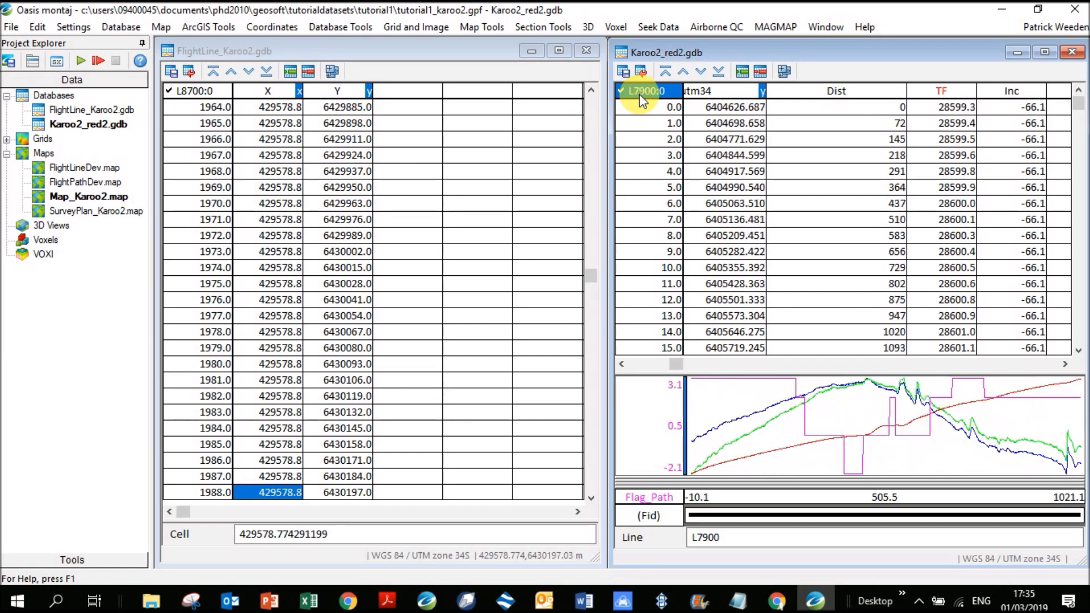
pyautogui.press('pageup')
pyautogui.press('pageup')
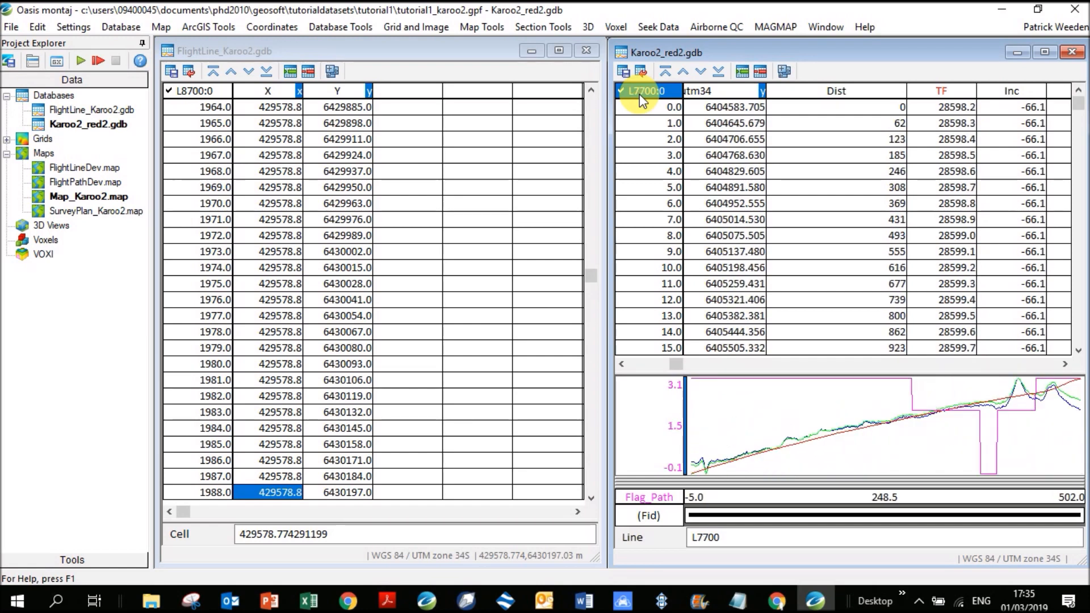
pyautogui.press('pageup')
pyautogui.press('pageup')
pyautogui.press('pageup')
pyautogui.press('pageup')
pyautogui.press('pageup')
pyautogui.press('pageup')
pyautogui.press('pageup')
pyautogui.press('pageup')
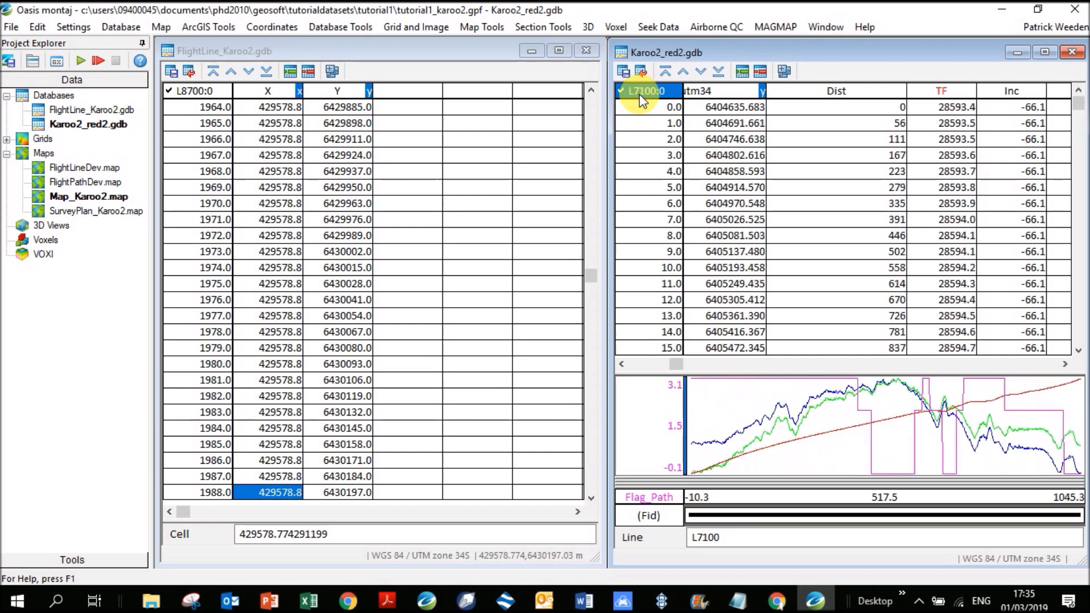
pyautogui.press('pageup')
pyautogui.press('pageup')
pyautogui.press('pageup')
pyautogui.press('pageup')
pyautogui.press('pageup')
pyautogui.press('pageup')
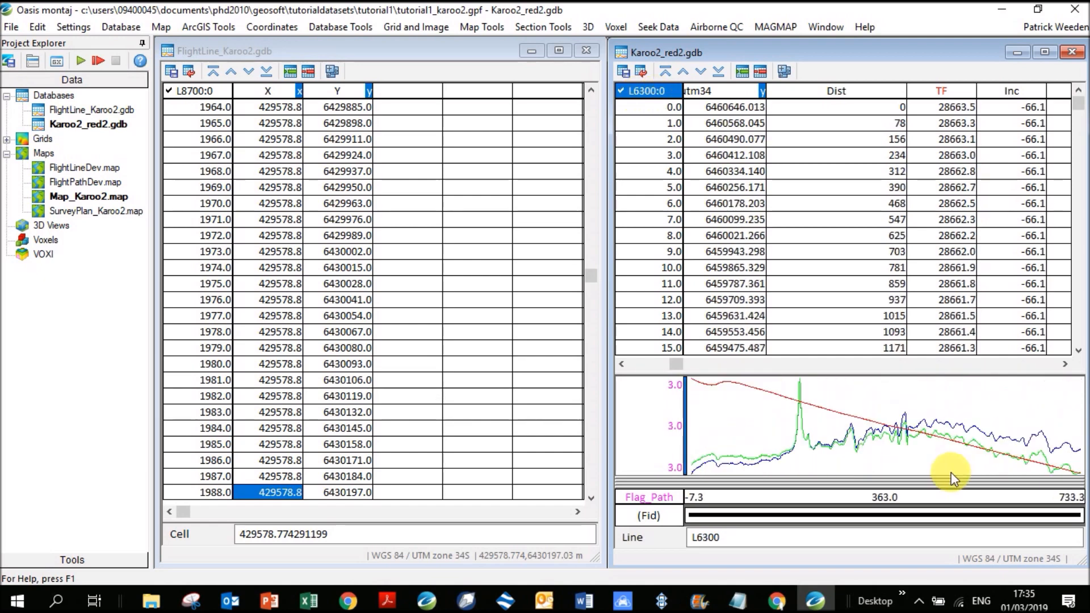
# Step: Run the sample separation quality control with a maximum sample separation of 80 and a new map for the results
pyautogui.click(716, 26)
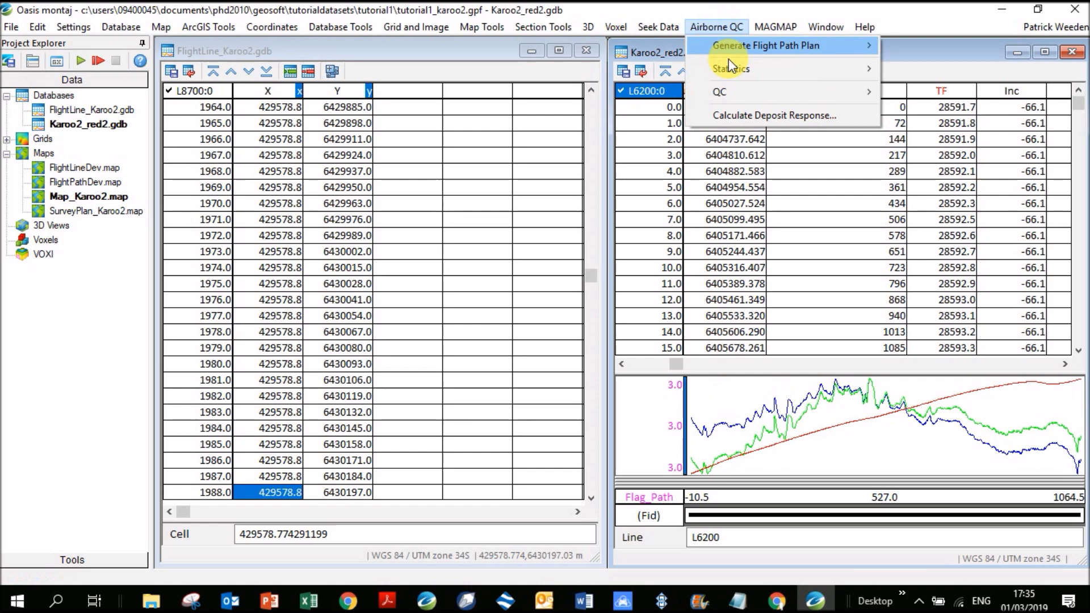
pyautogui.moveTo(777, 92)
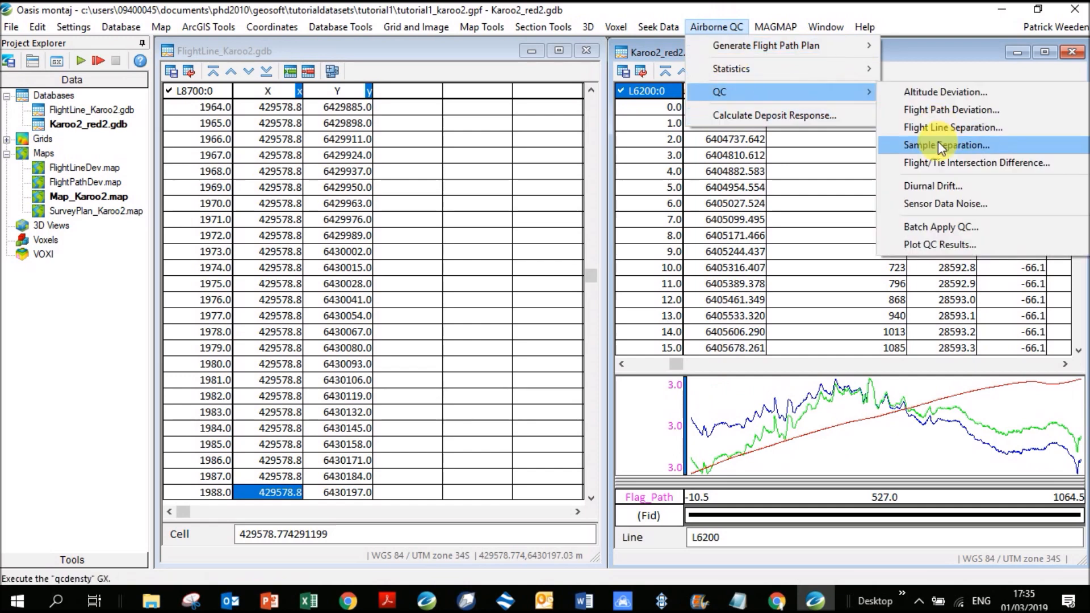
pyautogui.click(905, 212)
pyautogui.click(919, 600)
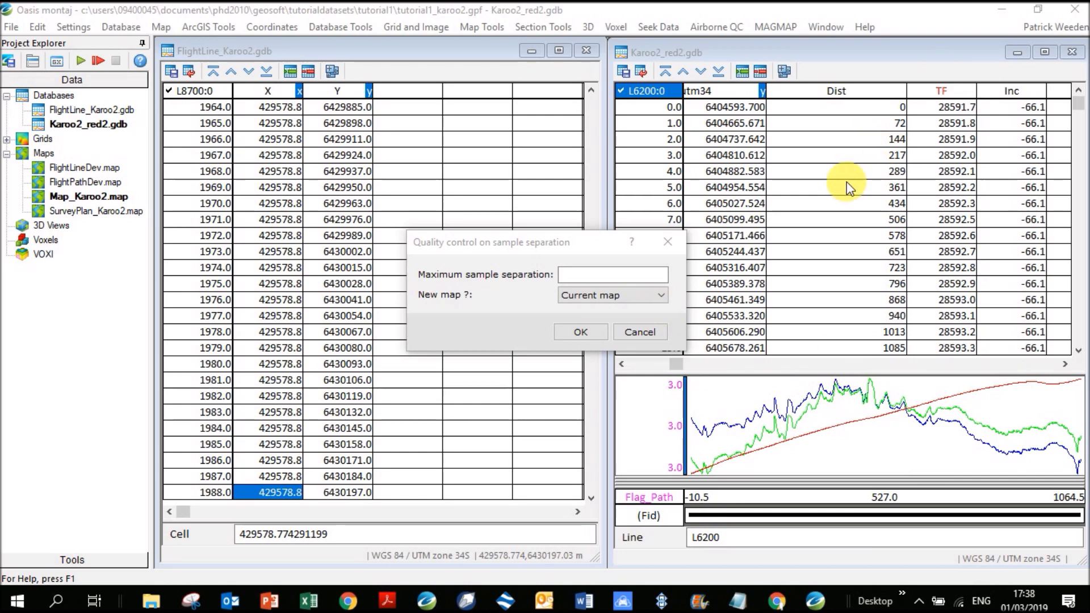
pyautogui.click(617, 275)
pyautogui.write('80')
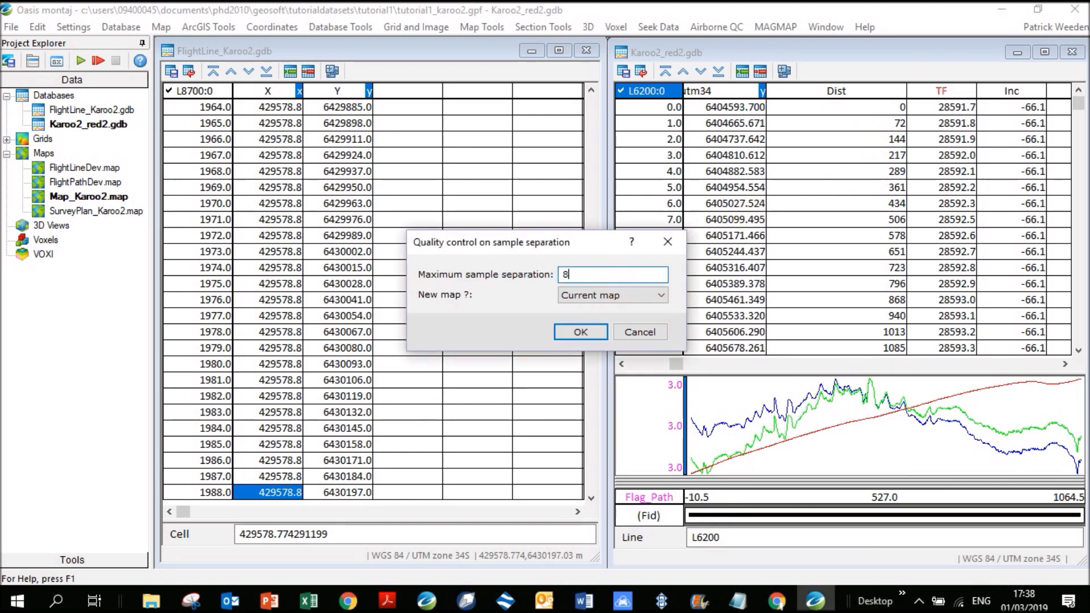
pyautogui.click(601, 296)
pyautogui.click(601, 319)
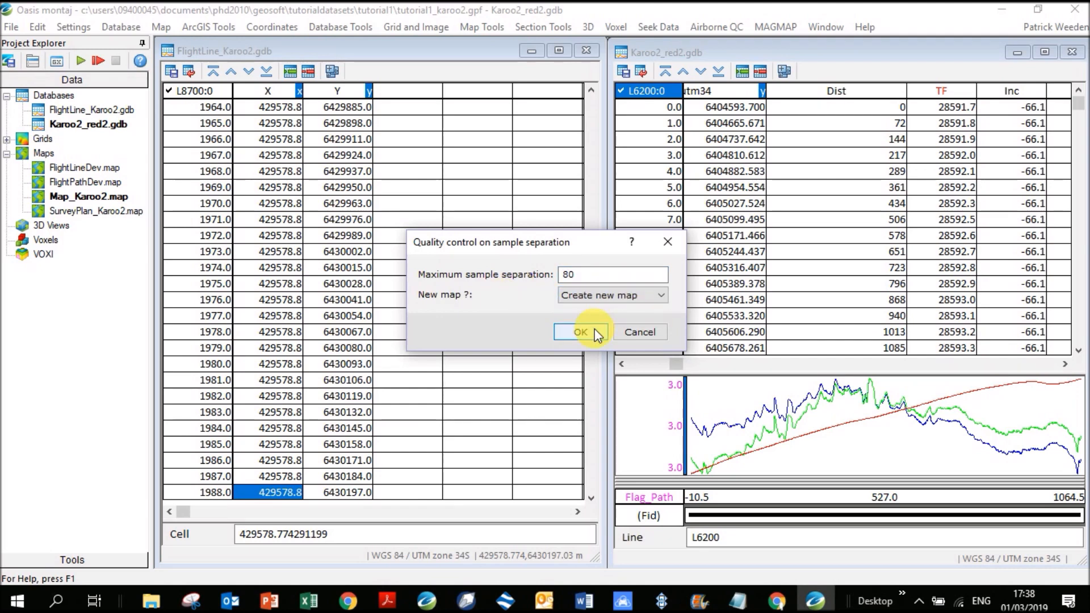
pyautogui.click(595, 332)
# Step: Accept the data range, create the map as SampleSpace.map and place the legend east of the survey lines near T902
pyautogui.click(394, 372)
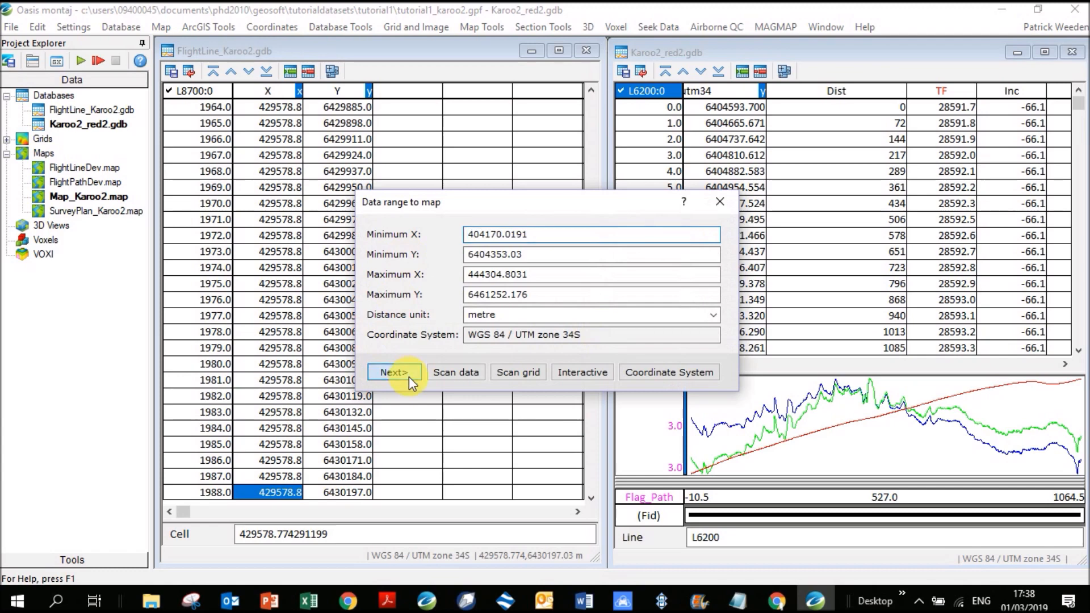
pyautogui.moveTo(527, 244); pyautogui.dragTo(343, 245)
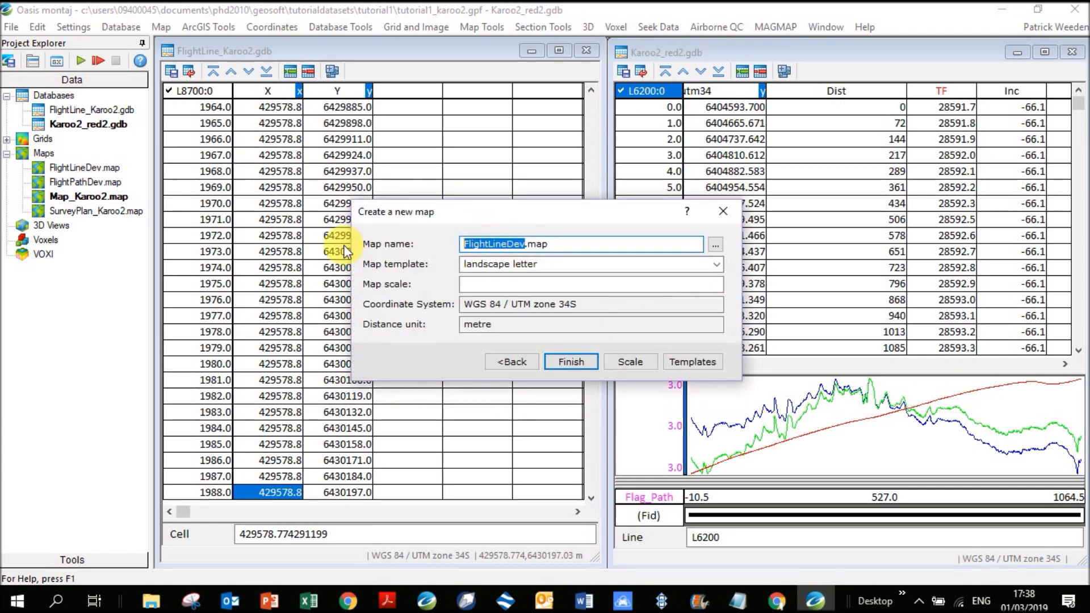
pyautogui.write('SampleSepar')
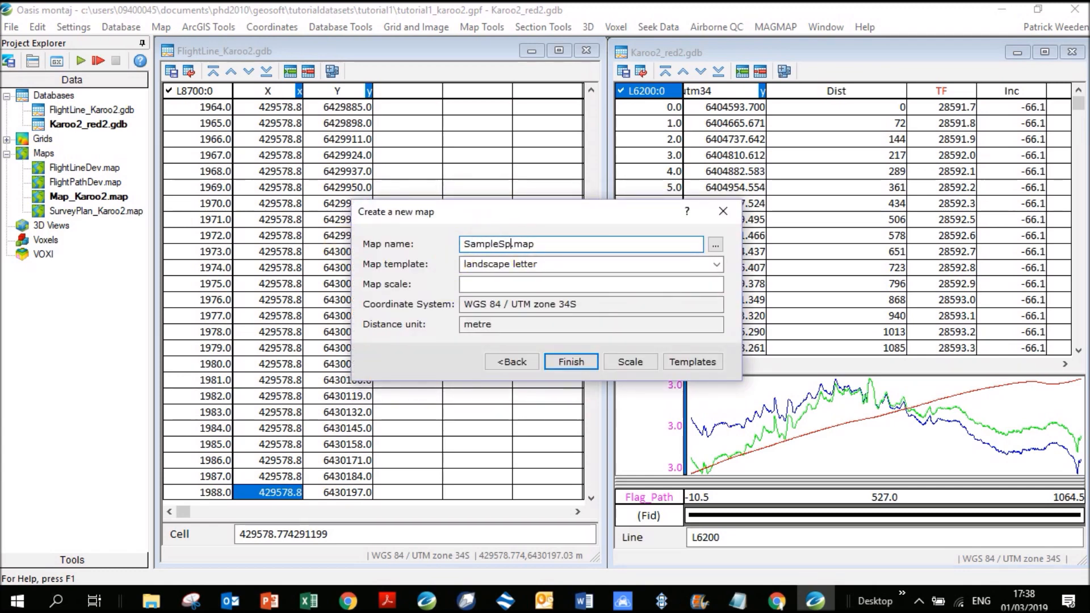
pyautogui.press('Return')
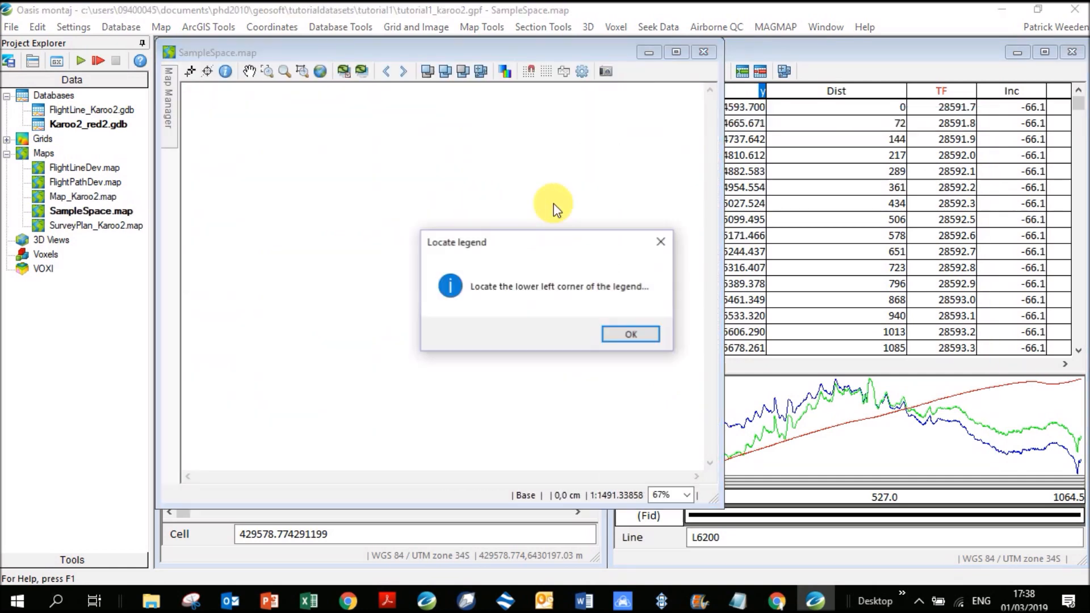
pyautogui.click(609, 330)
pyautogui.click(574, 202)
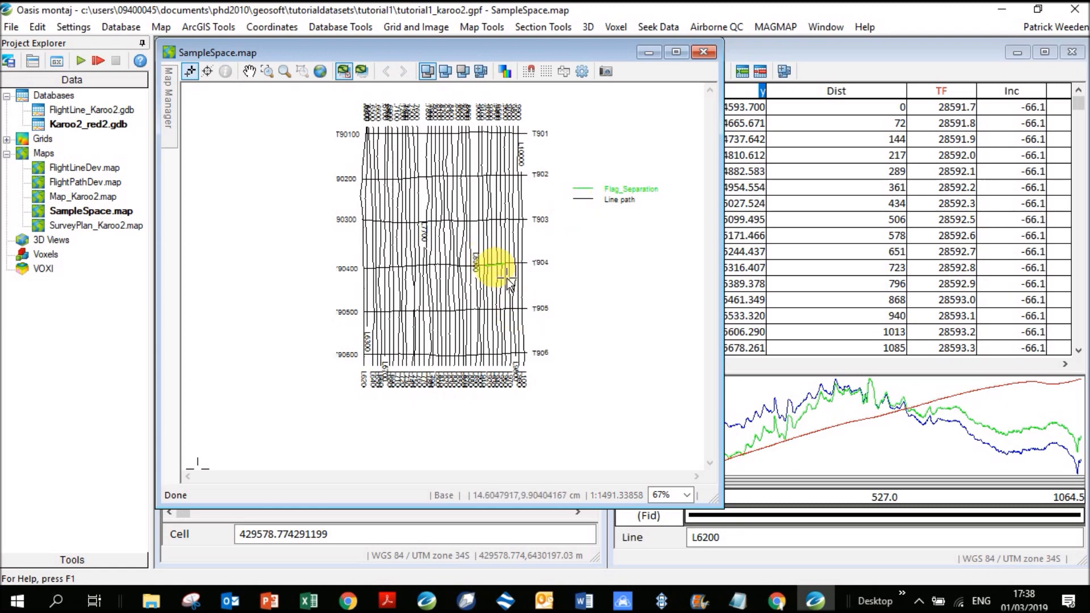
# Step: Run the sample separation quality control again with a maximum sample separation of 60, creating a new map
pyautogui.click(706, 27)
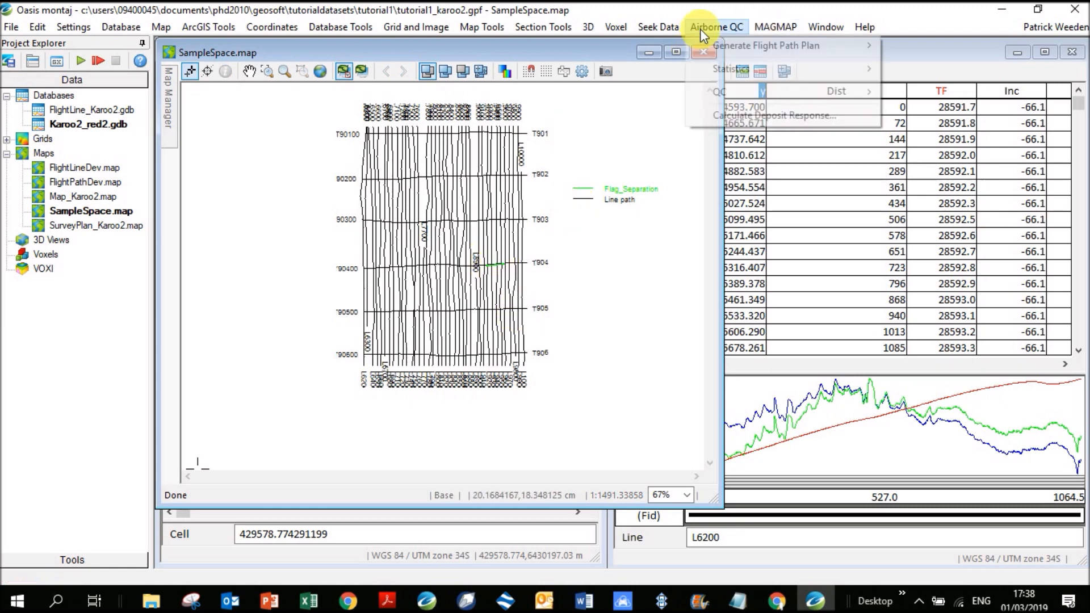
pyautogui.moveTo(754, 87)
pyautogui.click(959, 147)
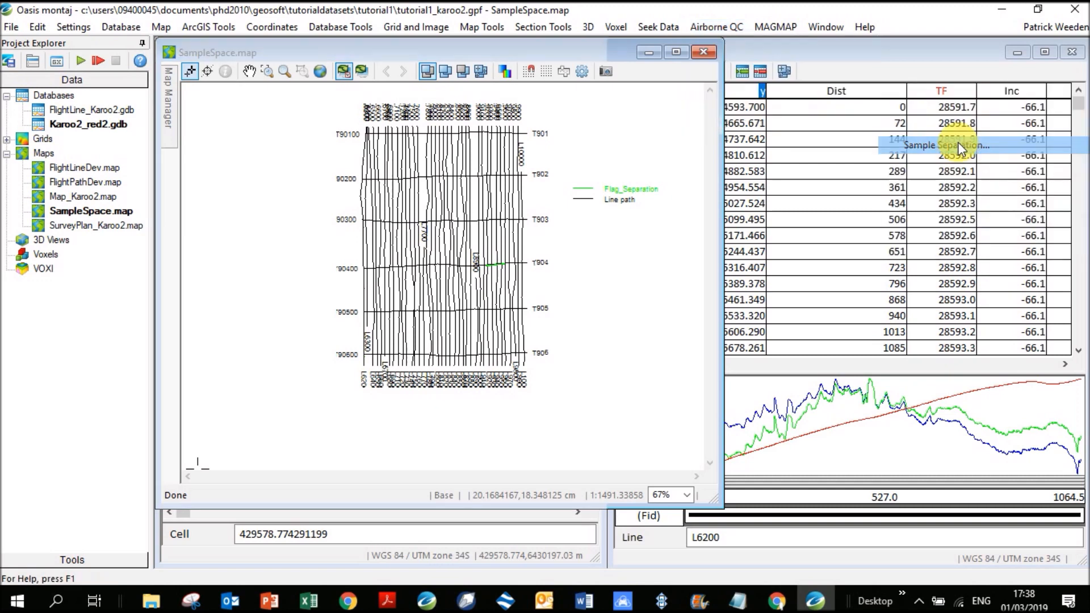
pyautogui.write('60')
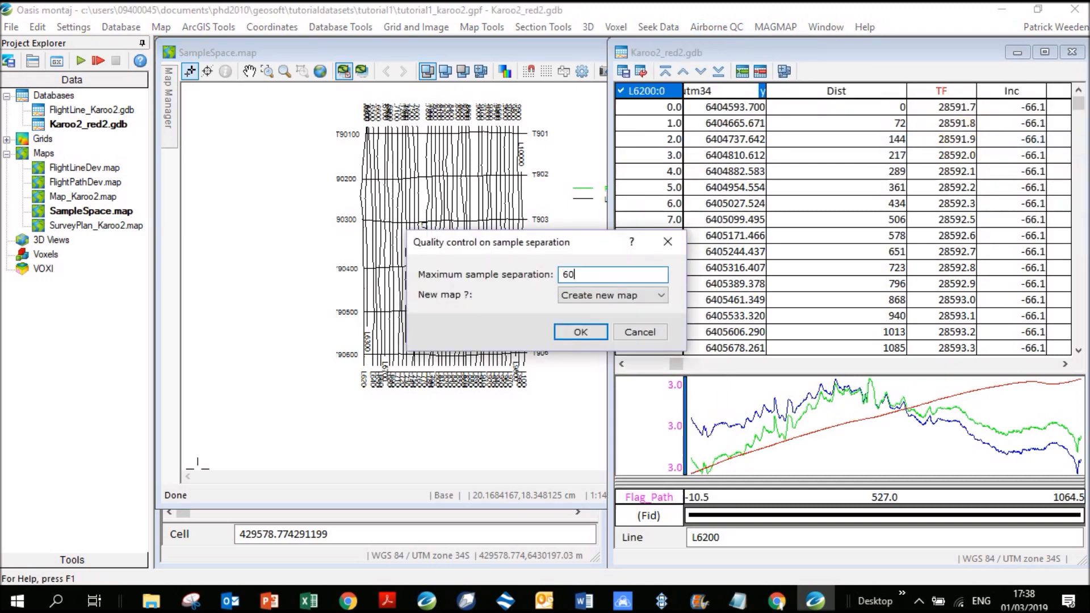
pyautogui.click(589, 334)
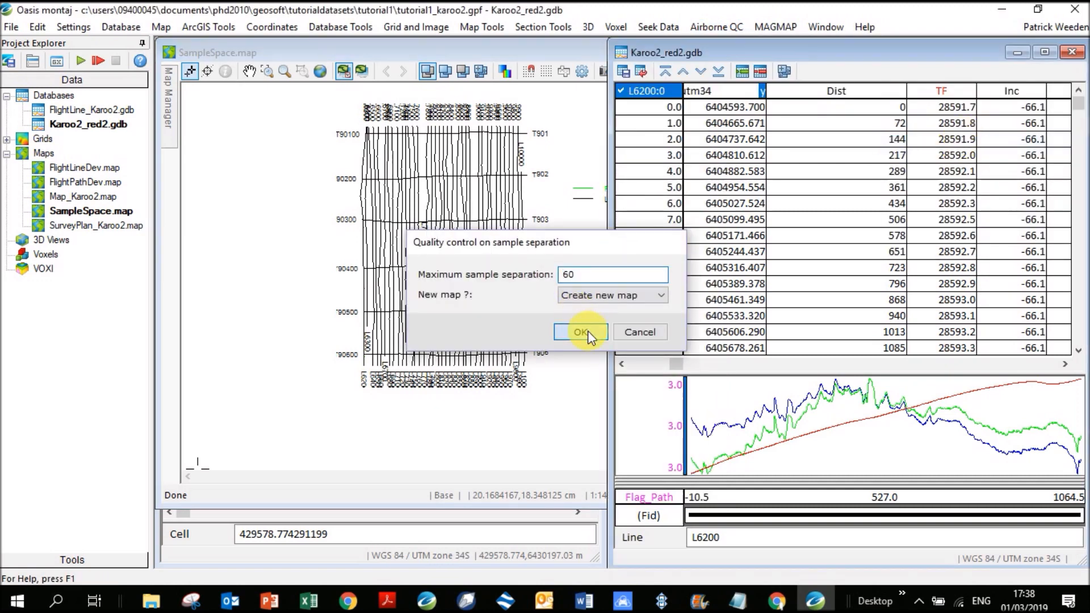
# Step: Accept the data range, overwrite SampleSpace.map and place the legend east of the survey lines near T903
pyautogui.click(400, 373)
pyautogui.click(558, 366)
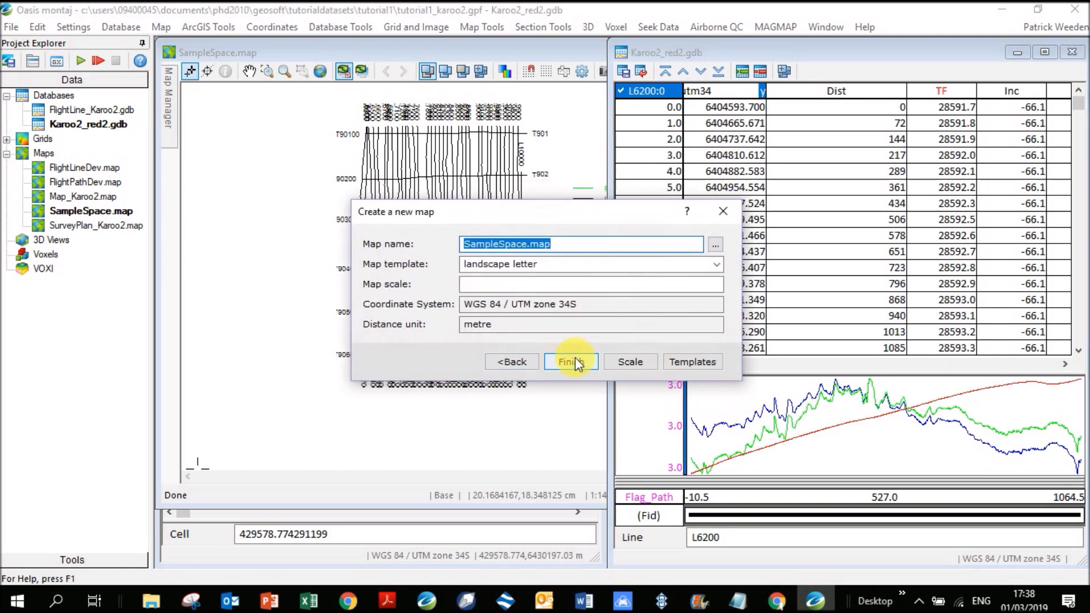
pyautogui.click(565, 338)
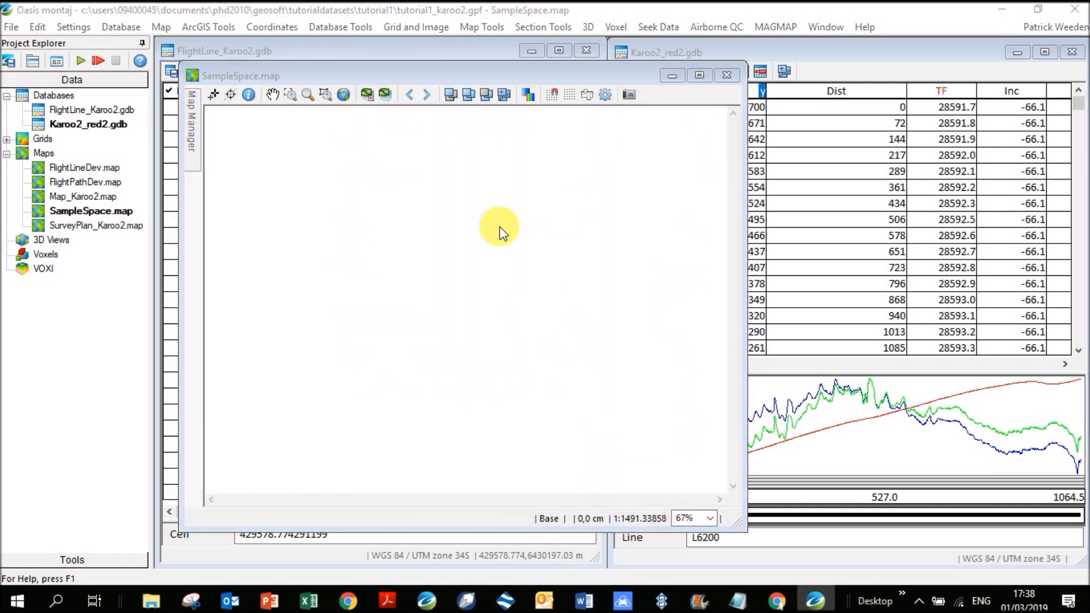
pyautogui.click(624, 333)
pyautogui.click(581, 263)
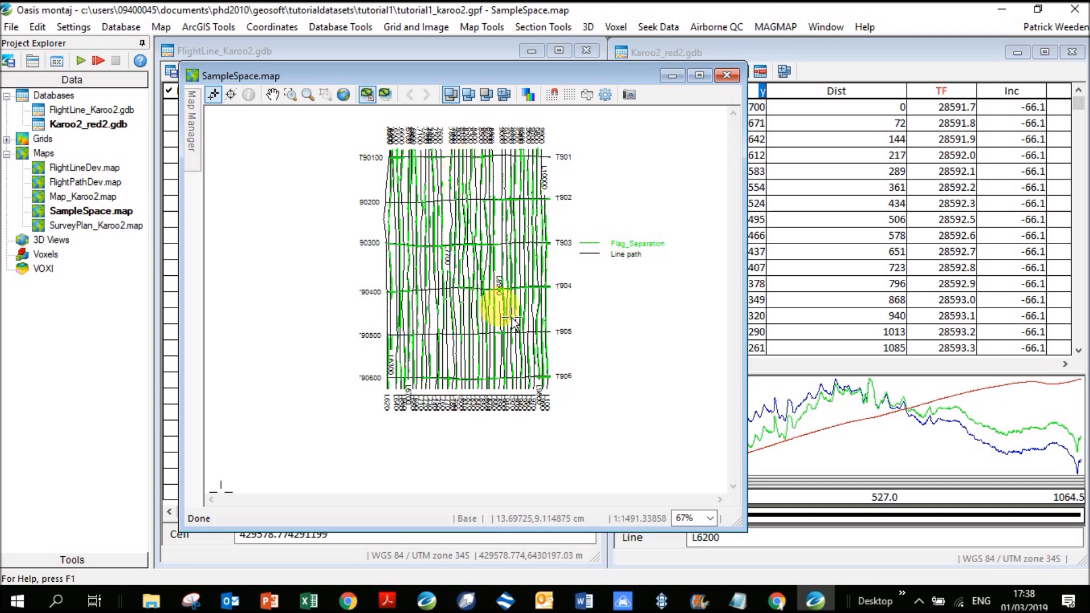
pyautogui.click(919, 600)
pyautogui.rightClick(919, 536)
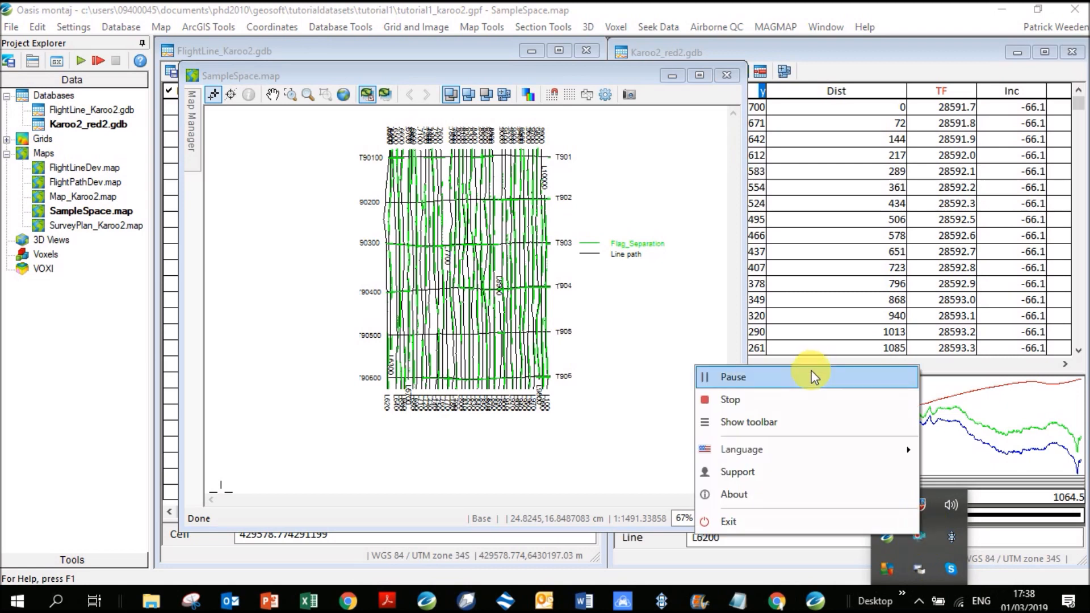
pyautogui.click(812, 375)
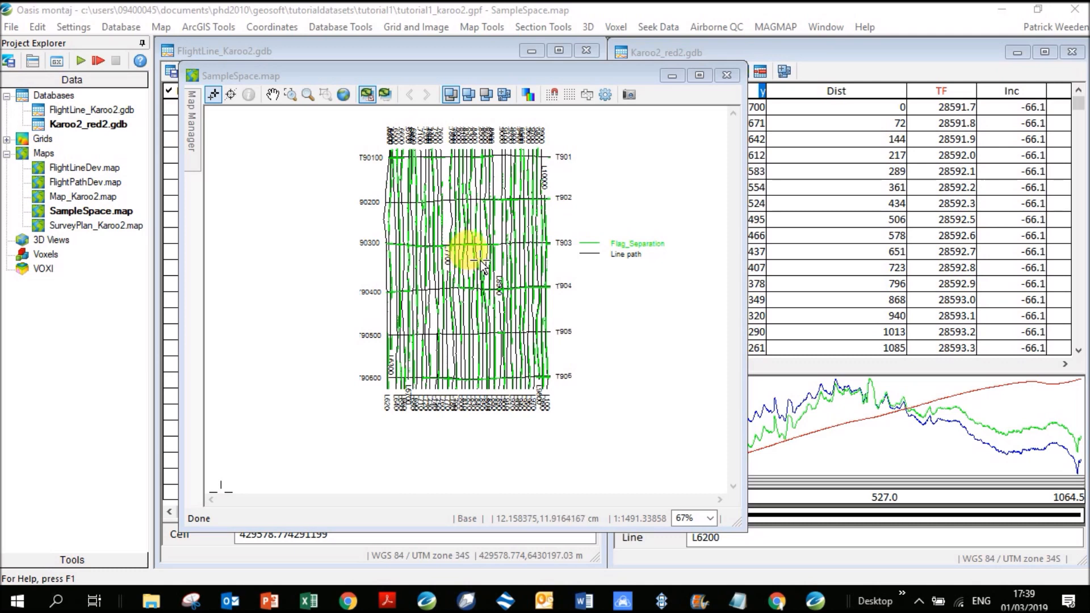
# Step: Run the flight/tie intersection difference quality control on channel miclev_red2 with a maximum difference of 10.0, creating a new map
pyautogui.click(714, 27)
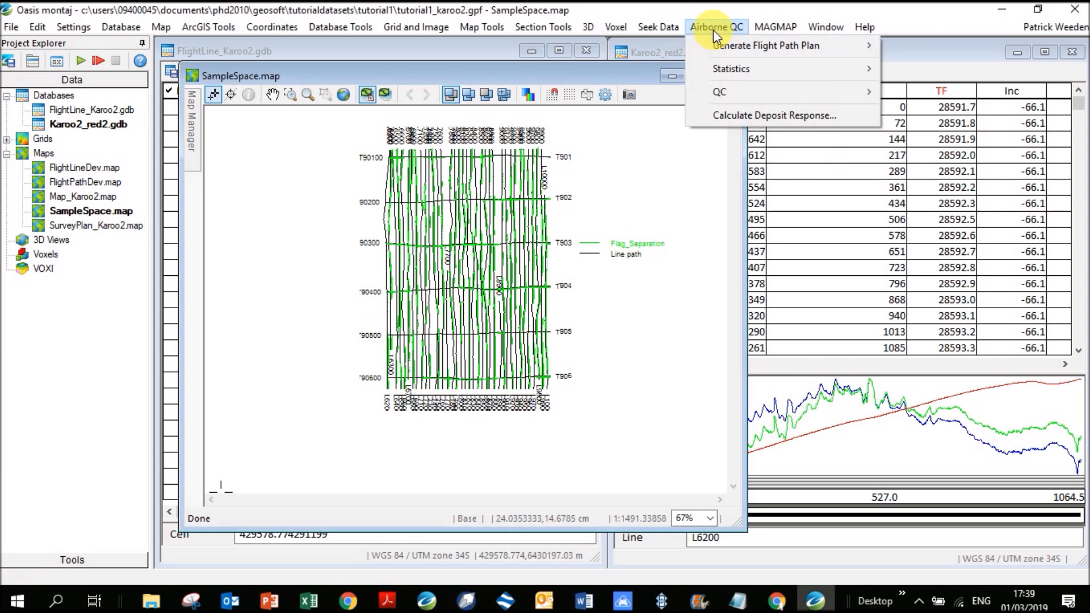
pyautogui.moveTo(758, 94)
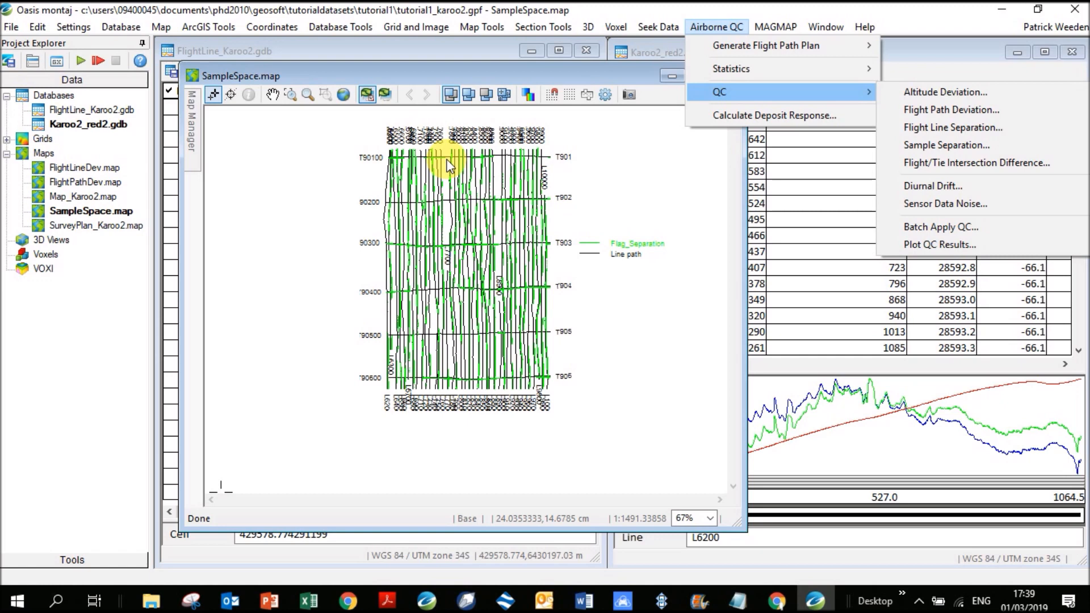
pyautogui.click(935, 165)
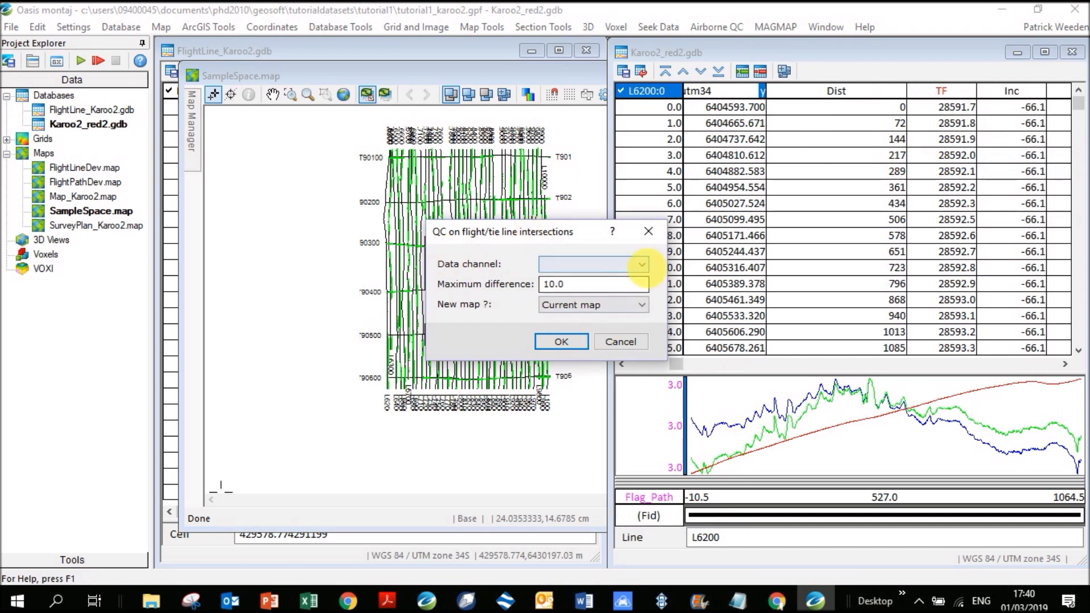
pyautogui.click(632, 267)
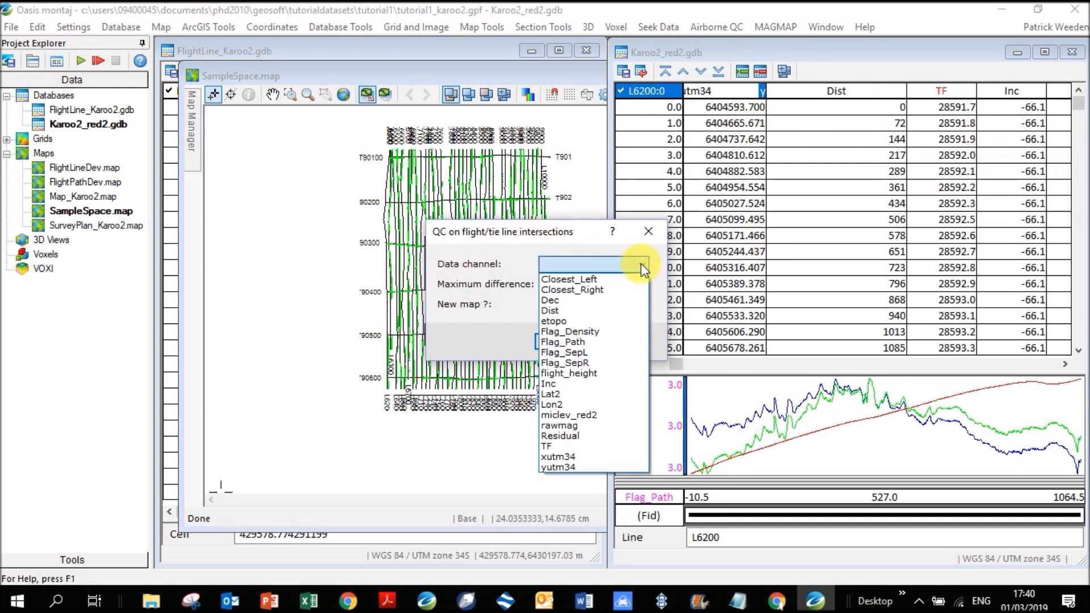
pyautogui.click(583, 417)
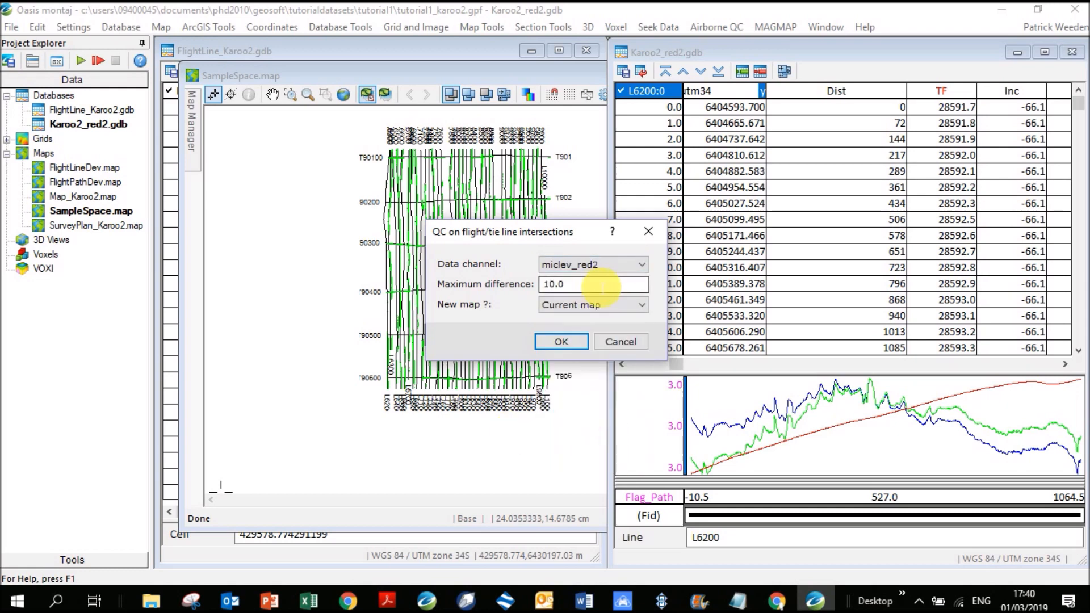
pyautogui.click(590, 304)
pyautogui.click(562, 319)
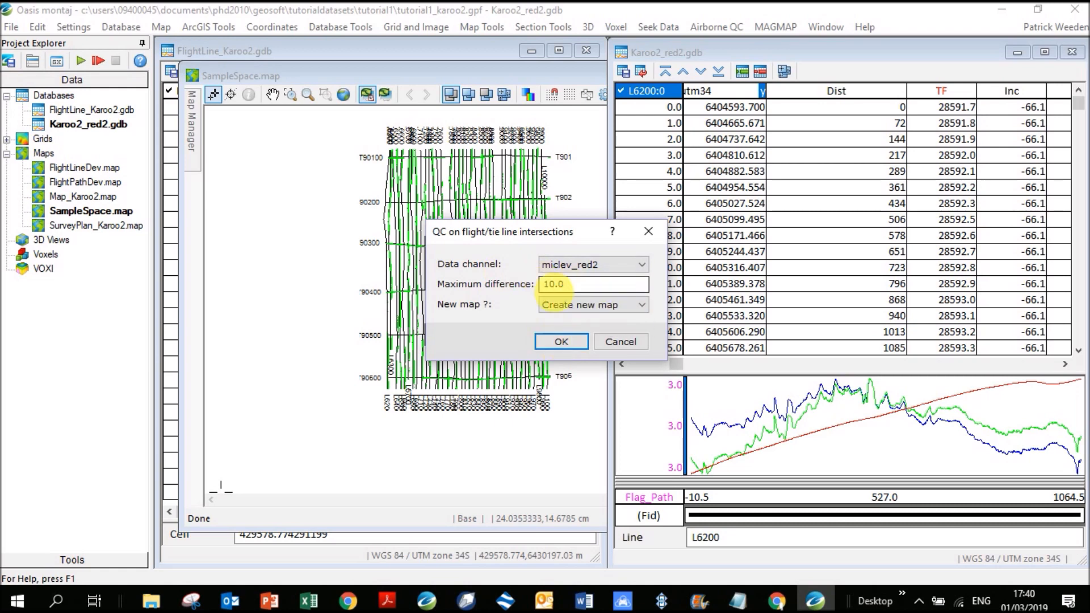
pyautogui.click(562, 341)
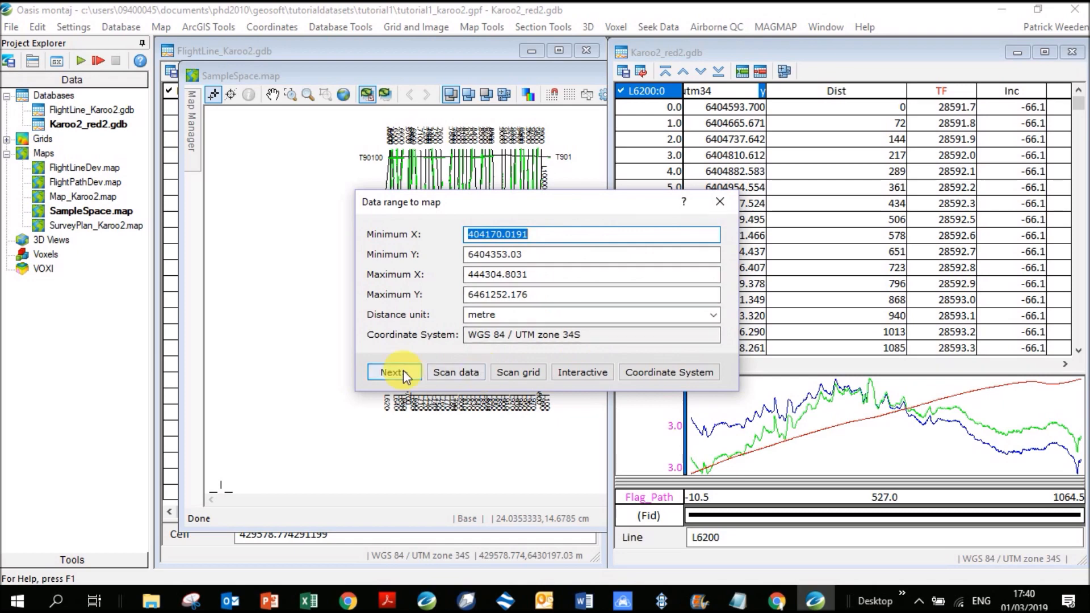
# Step: Accept the data range, create the map as LineTieInt.map and place the legend east of the survey lines near T903
pyautogui.click(393, 371)
pyautogui.moveTo(531, 245); pyautogui.dragTo(460, 246)
pyautogui.write('LineTie')
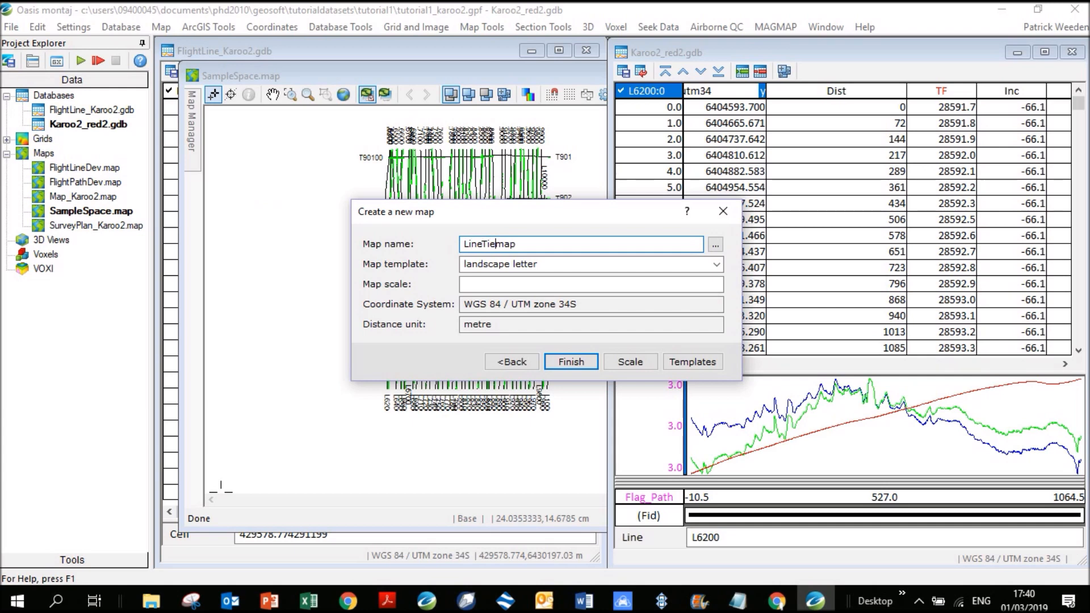
pyautogui.write('Int.')
pyautogui.press('Return')
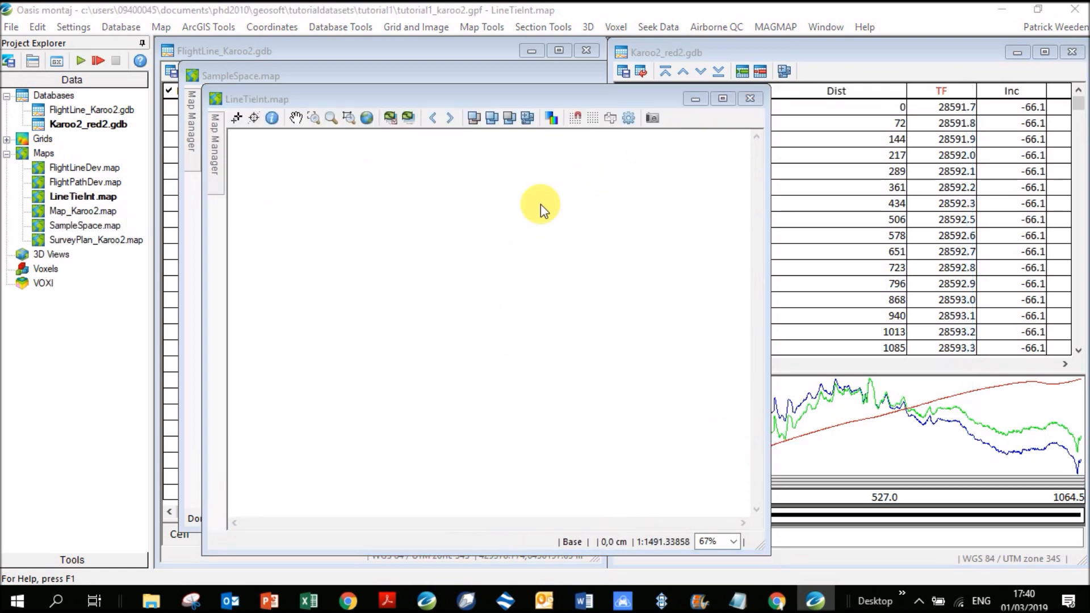
pyautogui.press('Return')
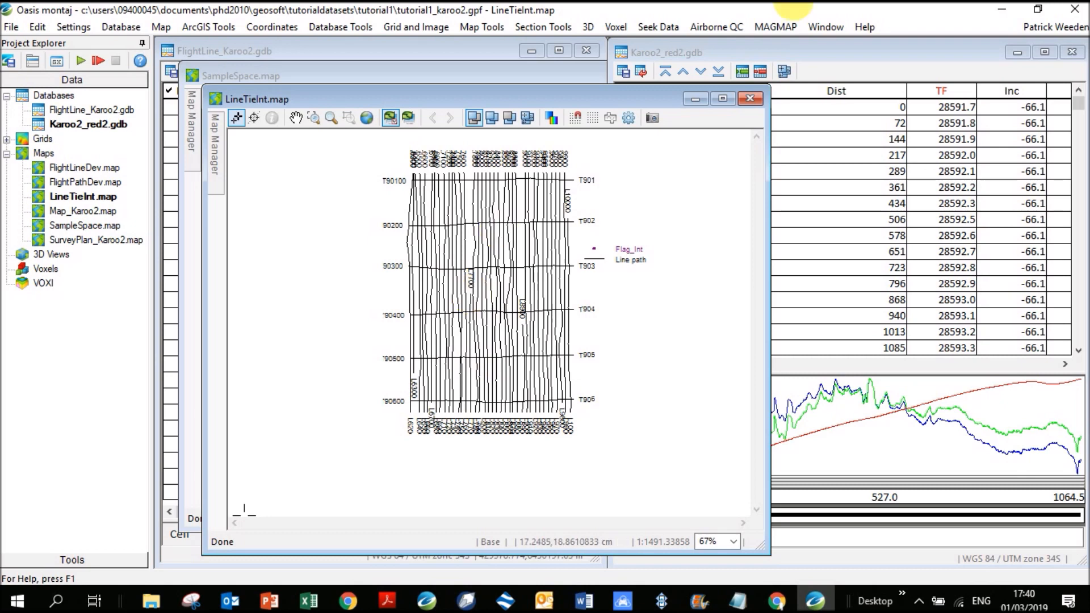
# Step: Examine the profiles of the tie lines in Karoo2_red2.gdb from T90100 onward, finishing on line L10000
pyautogui.click(763, 54)
pyautogui.rightClick(644, 89)
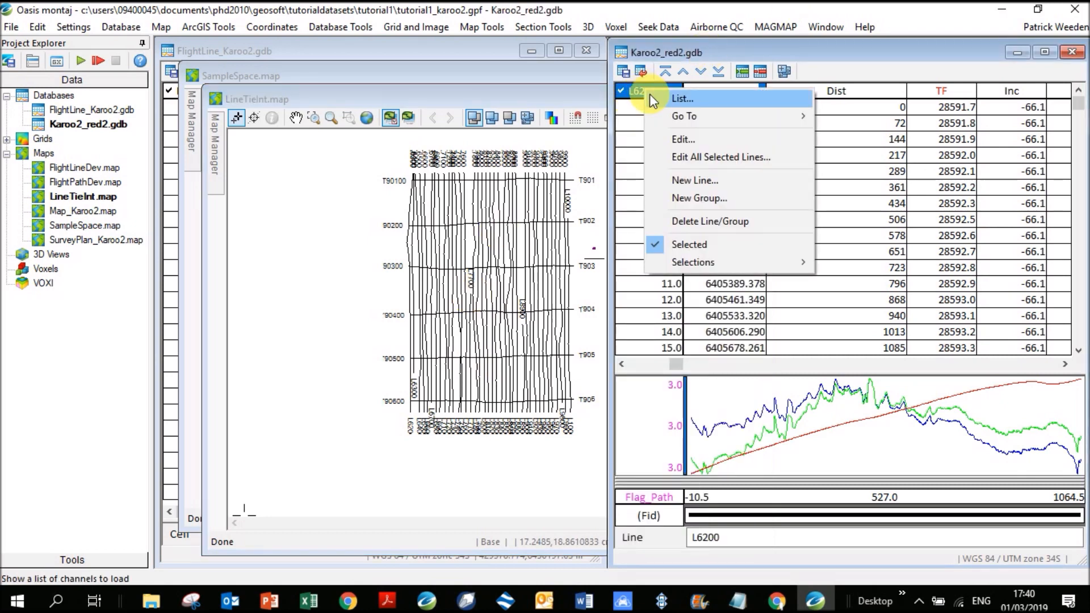
pyautogui.click(646, 93)
pyautogui.moveTo(731, 135); pyautogui.dragTo(730, 224)
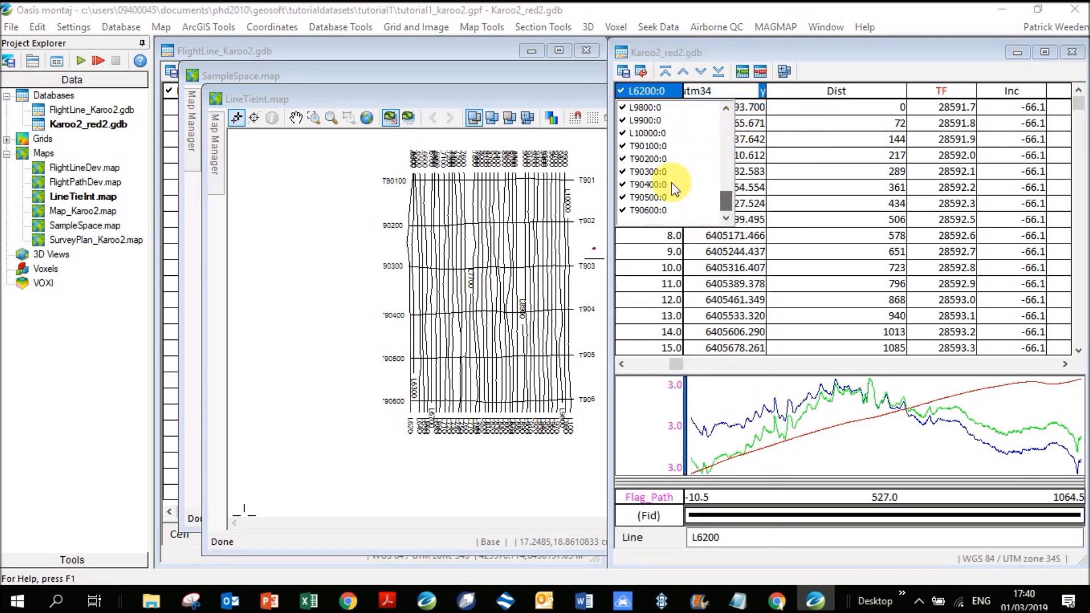
pyautogui.click(649, 145)
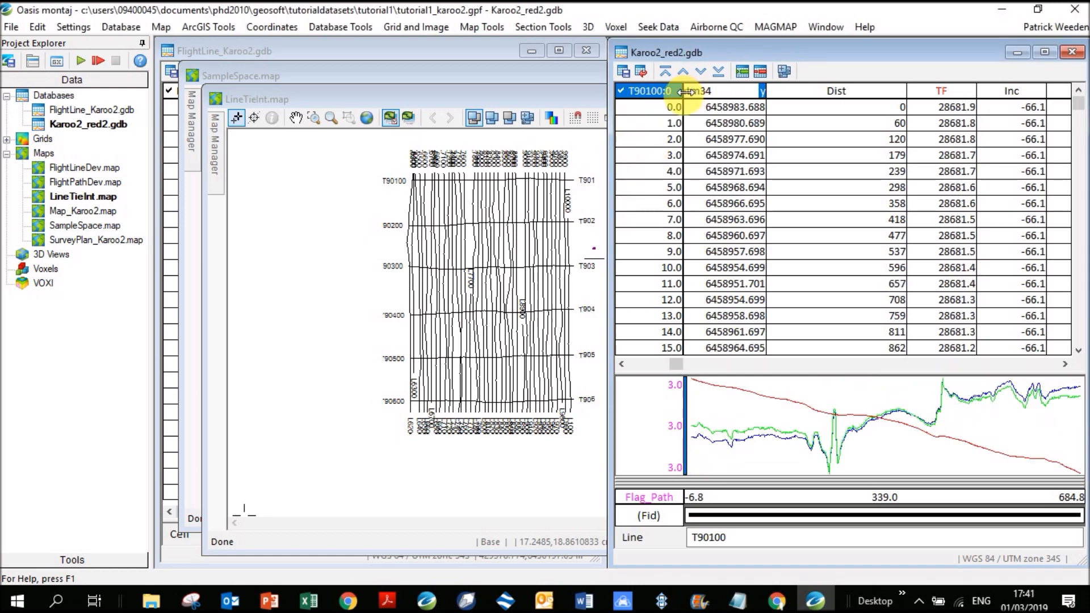
pyautogui.press('pagedown')
pyautogui.press('pagedown')
pyautogui.press('pagedown')
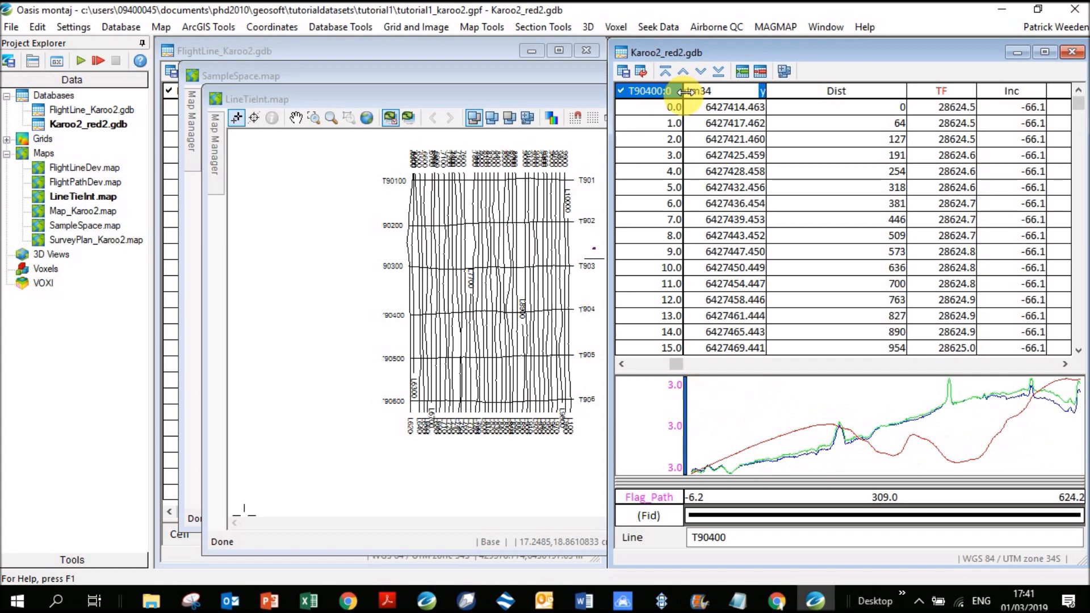
pyautogui.press('pagedown')
pyautogui.press('pagedown')
pyautogui.press('pagedown')
pyautogui.press('pagedown')
pyautogui.press('pagedown')
pyautogui.press('pagedown')
pyautogui.press('pagedown')
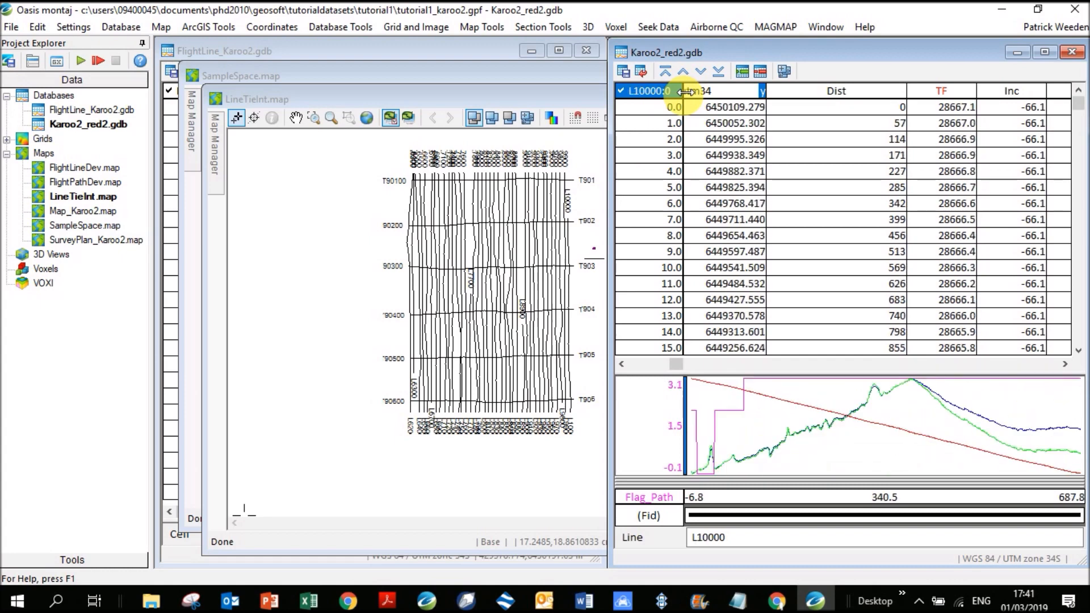
pyautogui.click(919, 602)
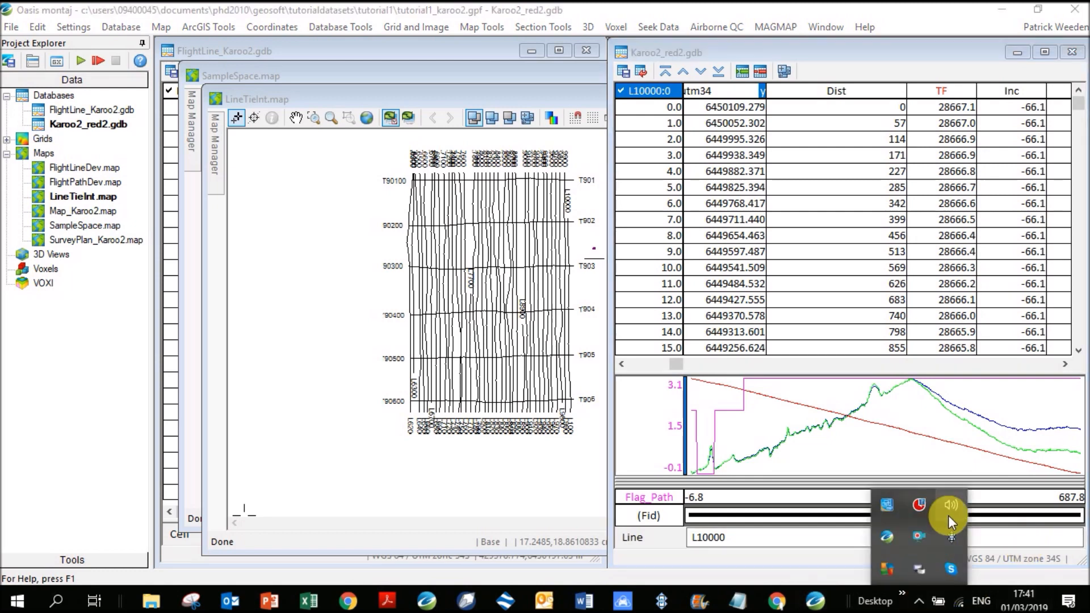
pyautogui.rightClick(915, 538)
pyautogui.click(820, 378)
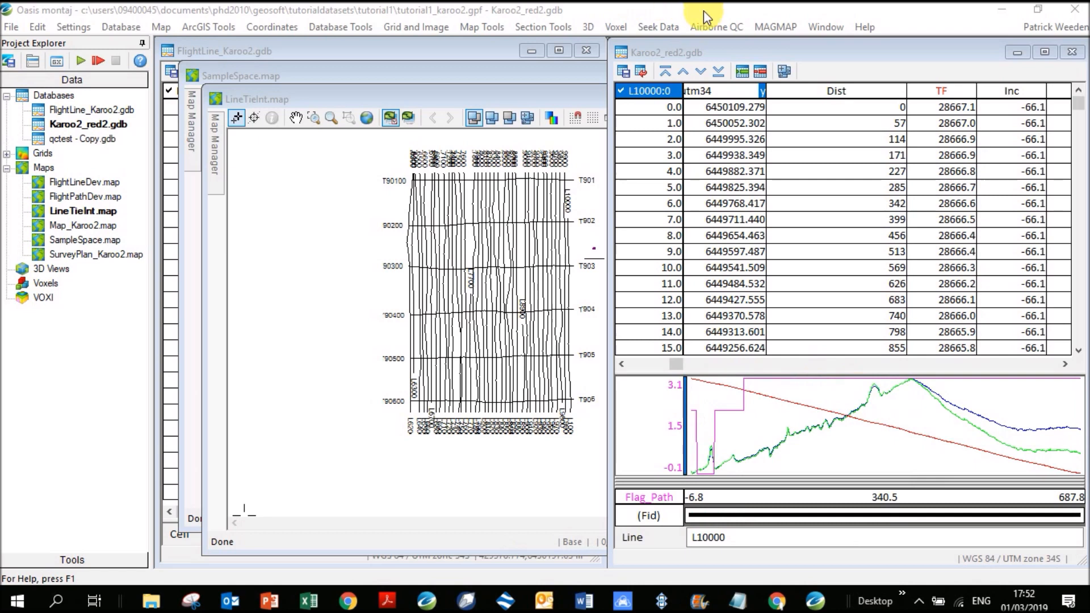
# Step: Run the flight/tie intersection difference quality control on miclev_red2 again with a maximum difference of 5, creating a new map
pyautogui.click(715, 27)
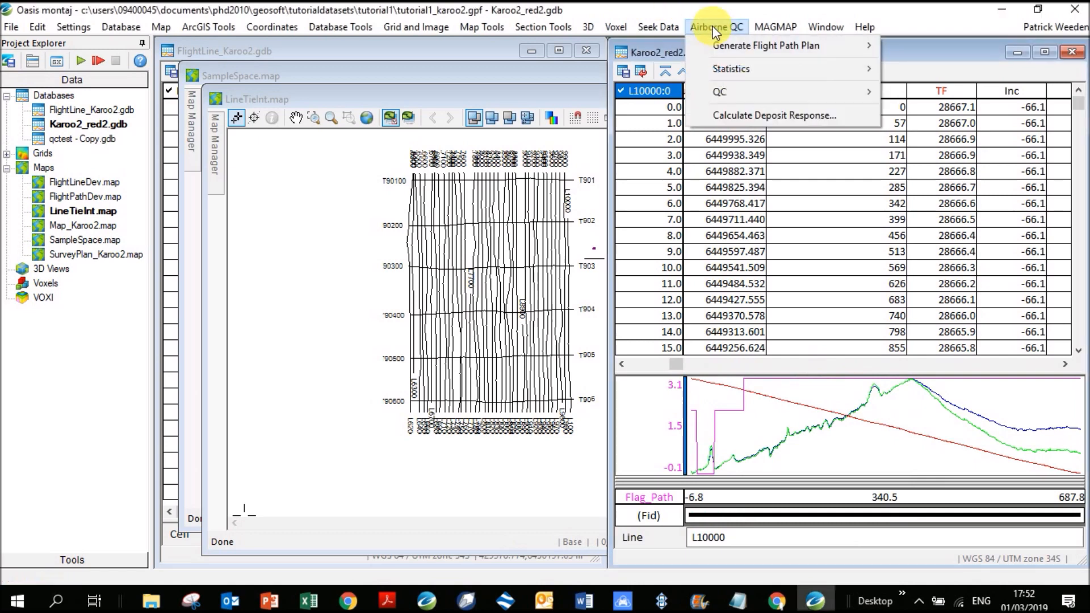
pyautogui.moveTo(744, 96)
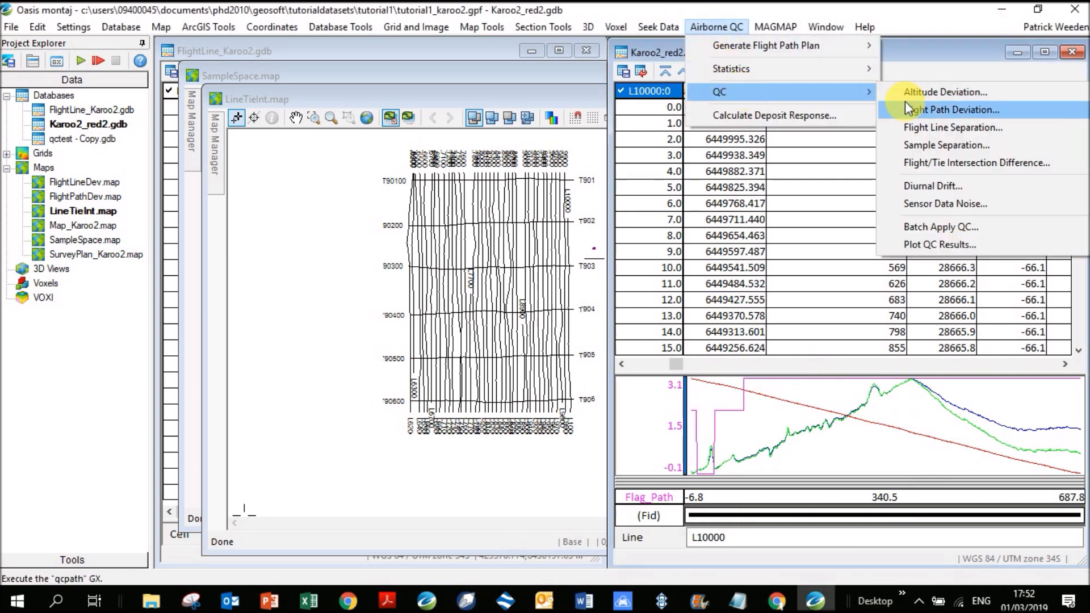
pyautogui.click(922, 164)
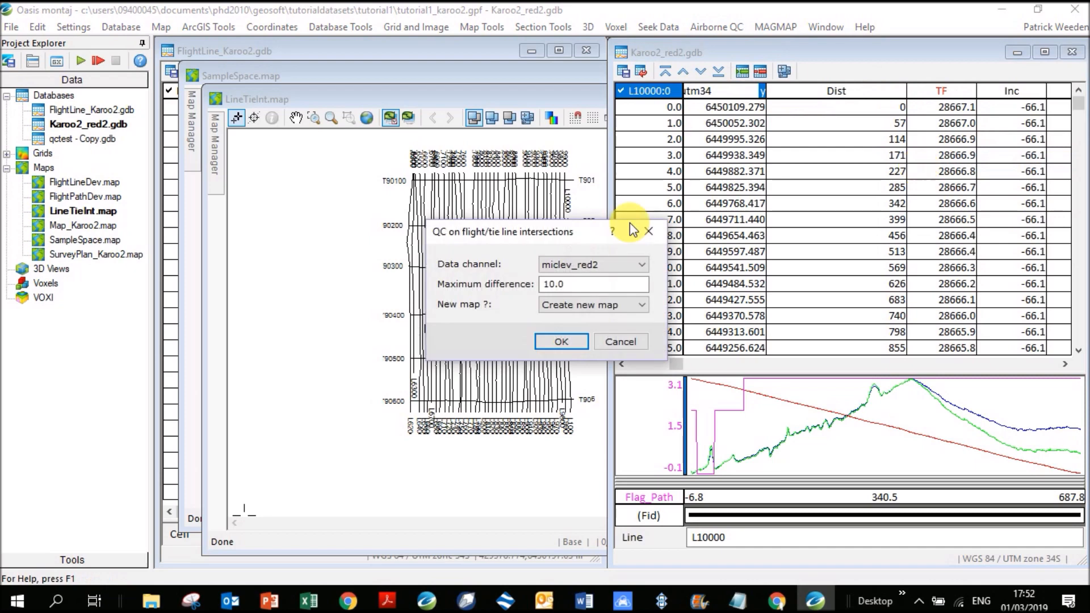
pyautogui.write('5')
pyautogui.click(570, 342)
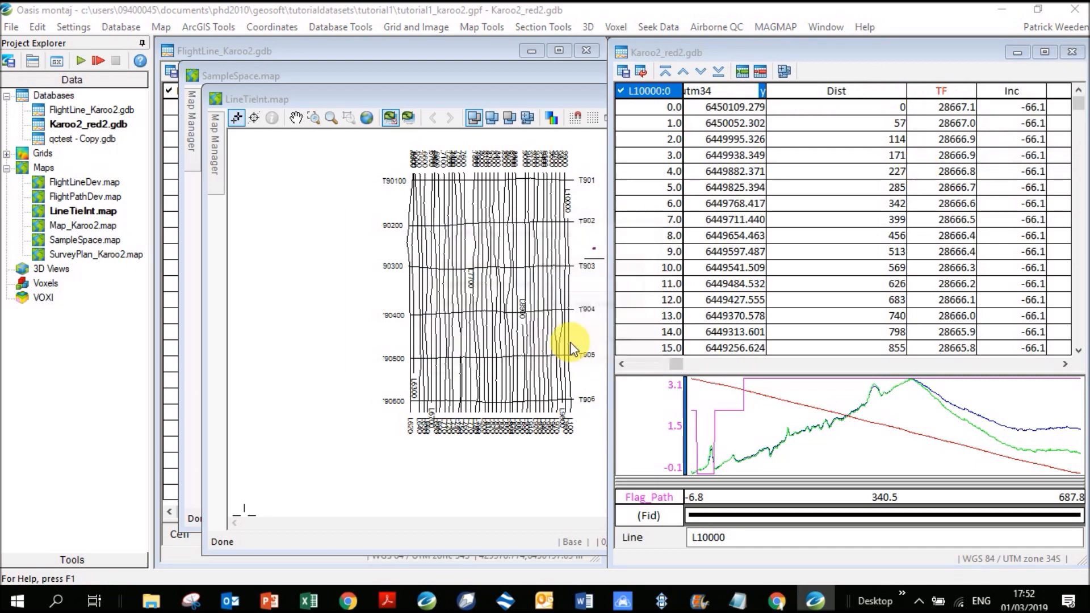
# Step: Accept the data range, overwrite LineTieInt.map and place the legend east of the survey lines near T903
pyautogui.click(403, 369)
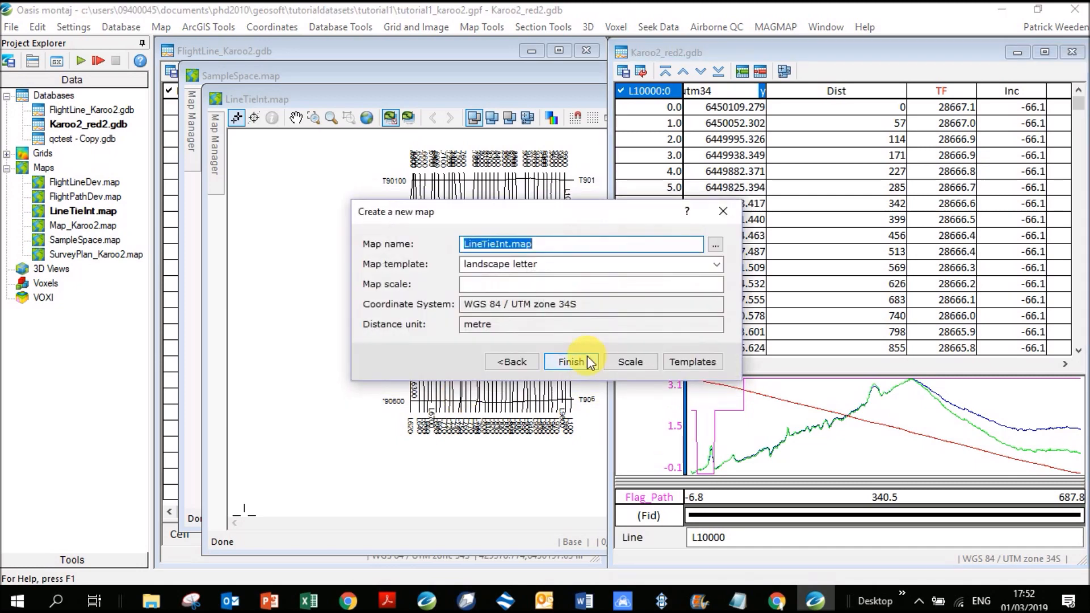
pyautogui.click(570, 361)
pyautogui.click(537, 334)
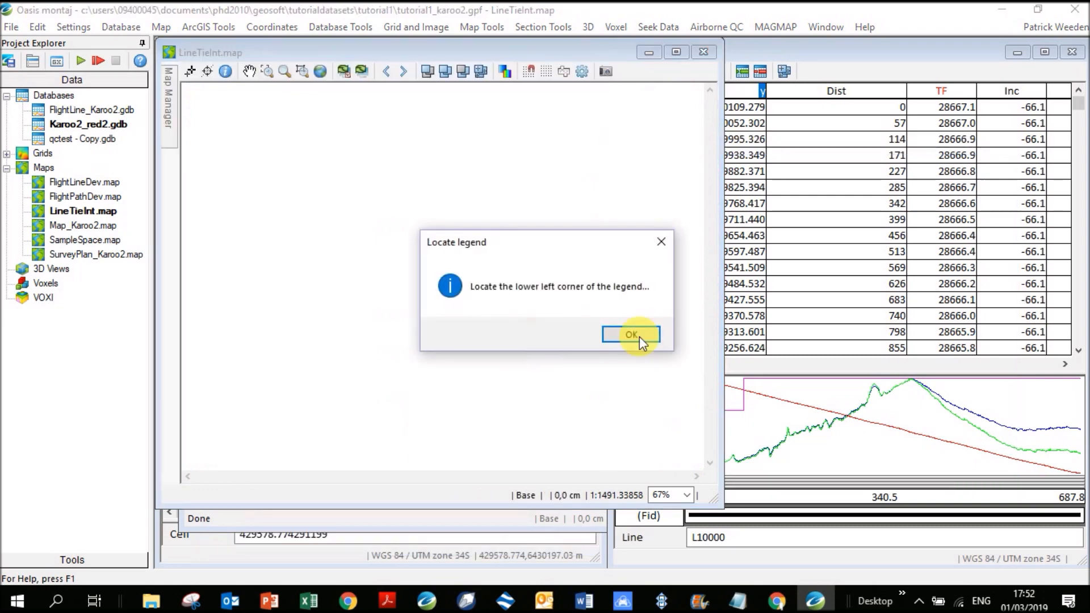
pyautogui.click(644, 337)
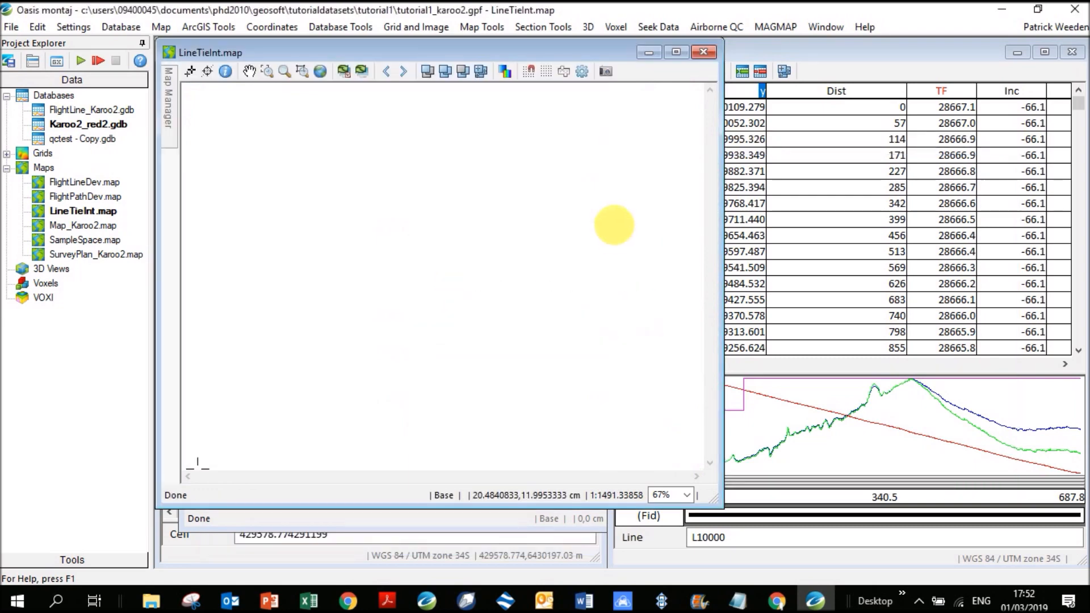
pyautogui.click(626, 237)
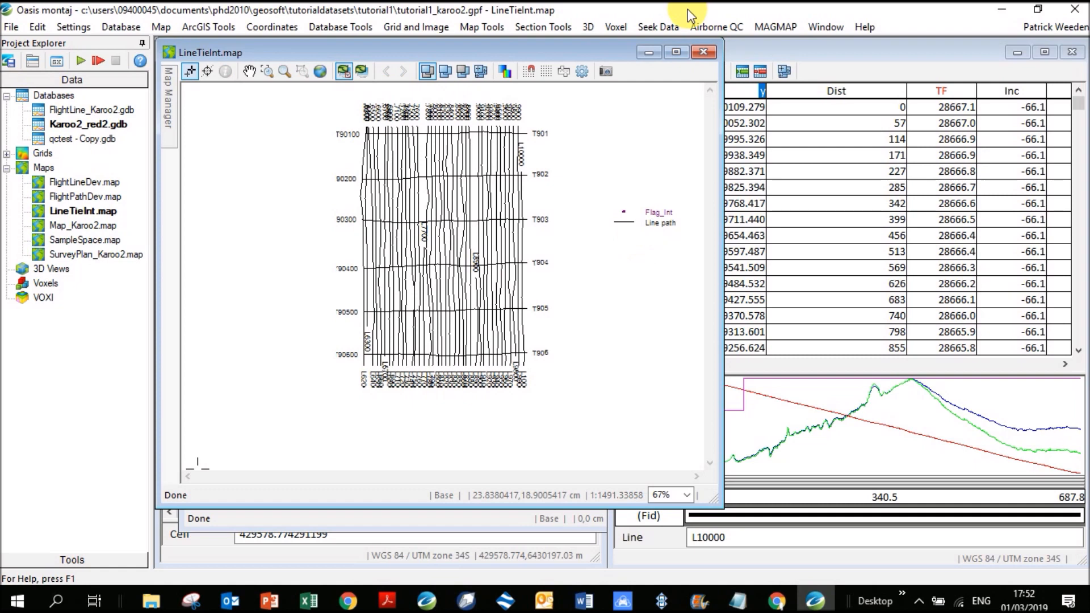
# Step: Run the flight/tie intersection difference quality control on miclev_red2 with a maximum difference of 1, creating a new map
pyautogui.click(722, 27)
pyautogui.moveTo(750, 87)
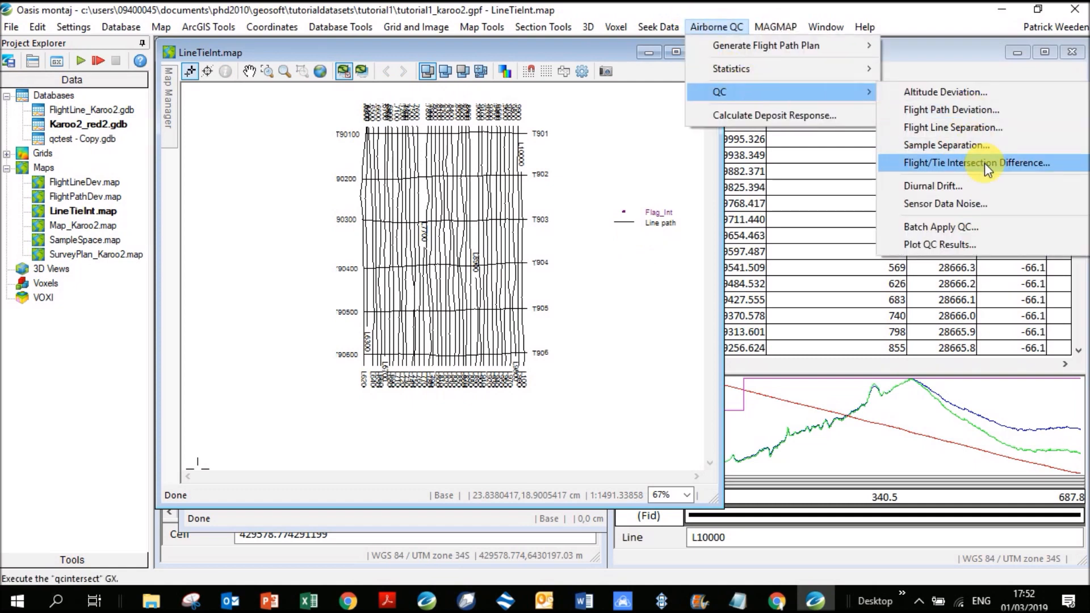
pyautogui.click(972, 165)
pyautogui.click(546, 283)
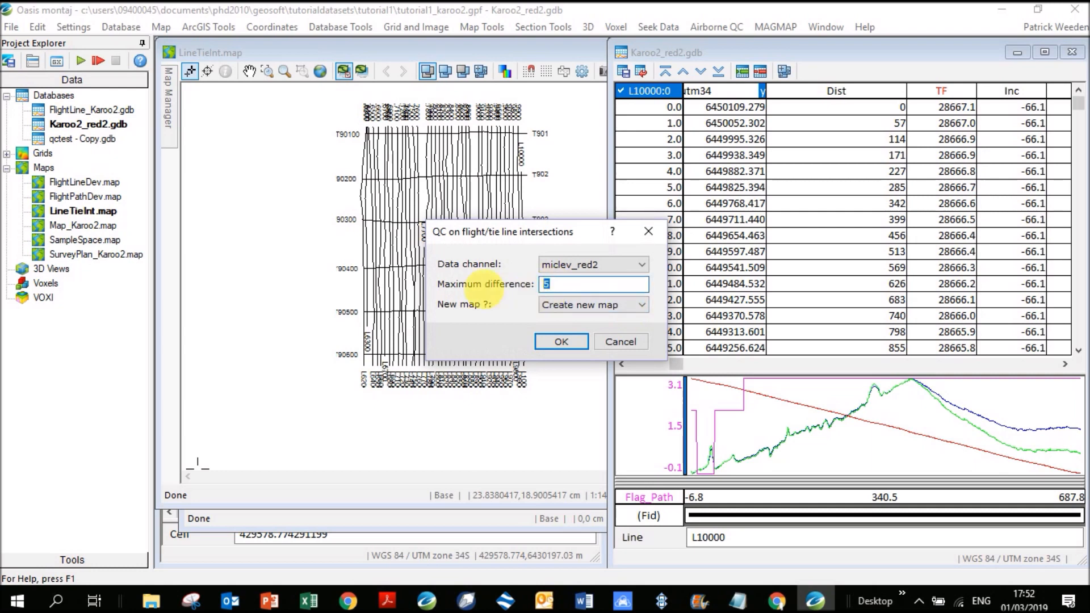
pyautogui.write('1')
pyautogui.click(549, 339)
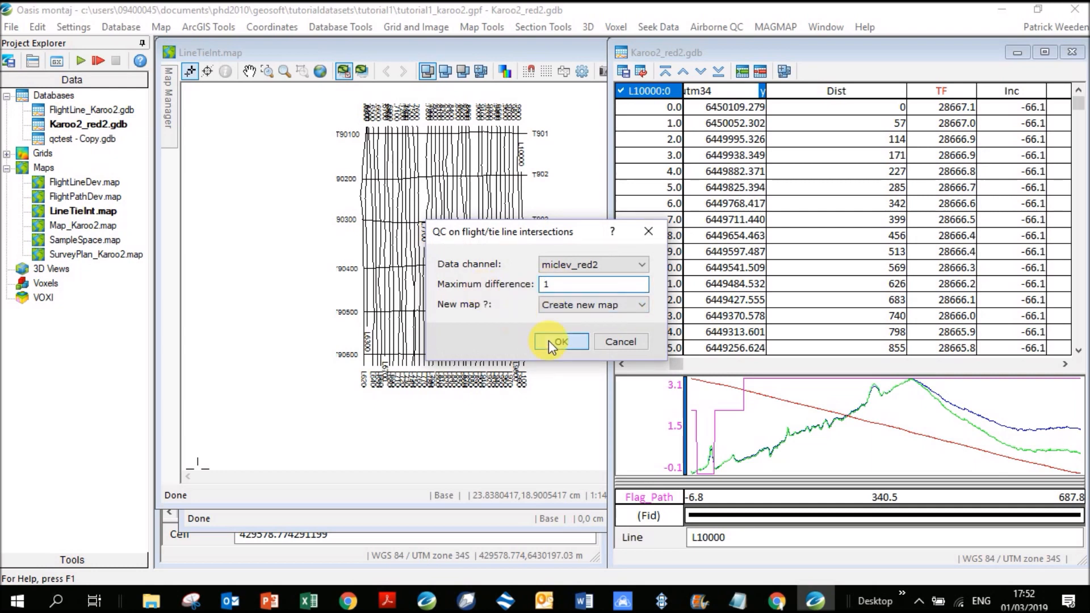
# Step: Accept the data range, overwrite LineTieInt.map again and place the legend east of the survey lines just south of T903
pyautogui.click(405, 374)
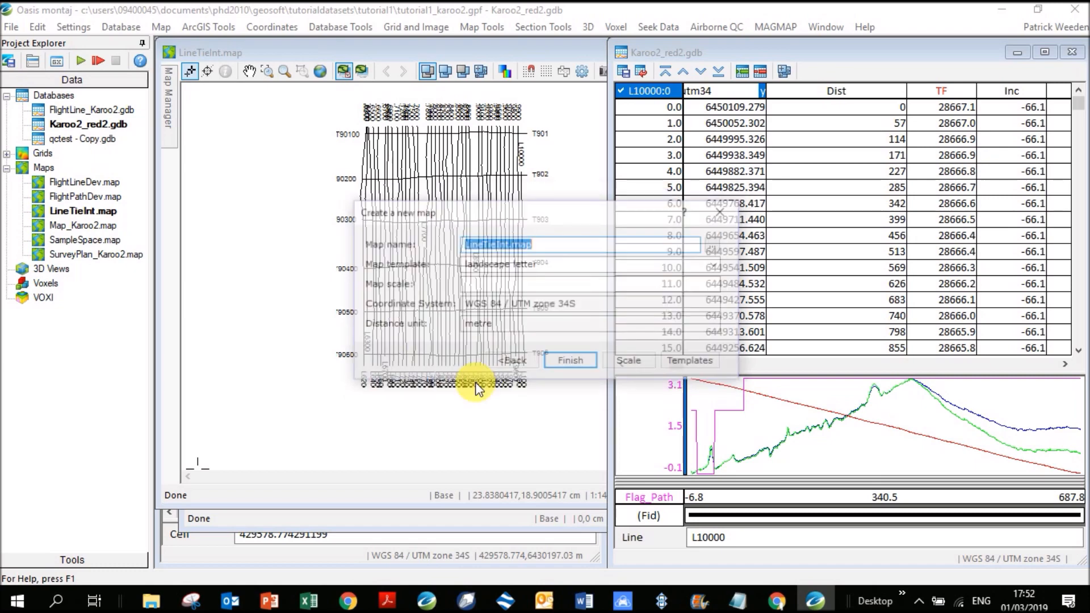
pyautogui.click(571, 362)
pyautogui.click(559, 333)
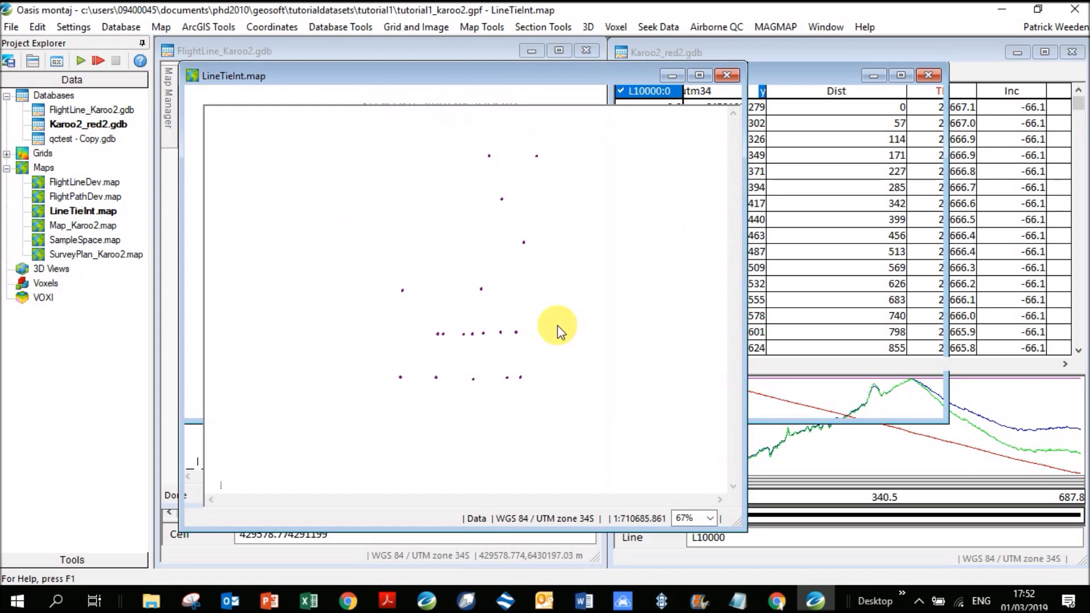
pyautogui.click(624, 335)
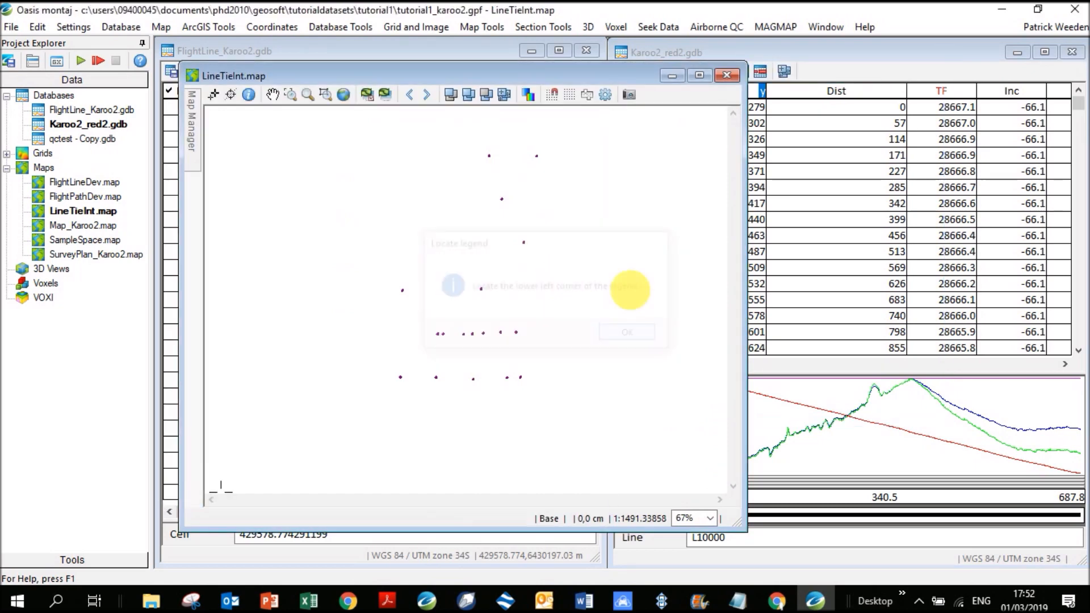
pyautogui.click(632, 262)
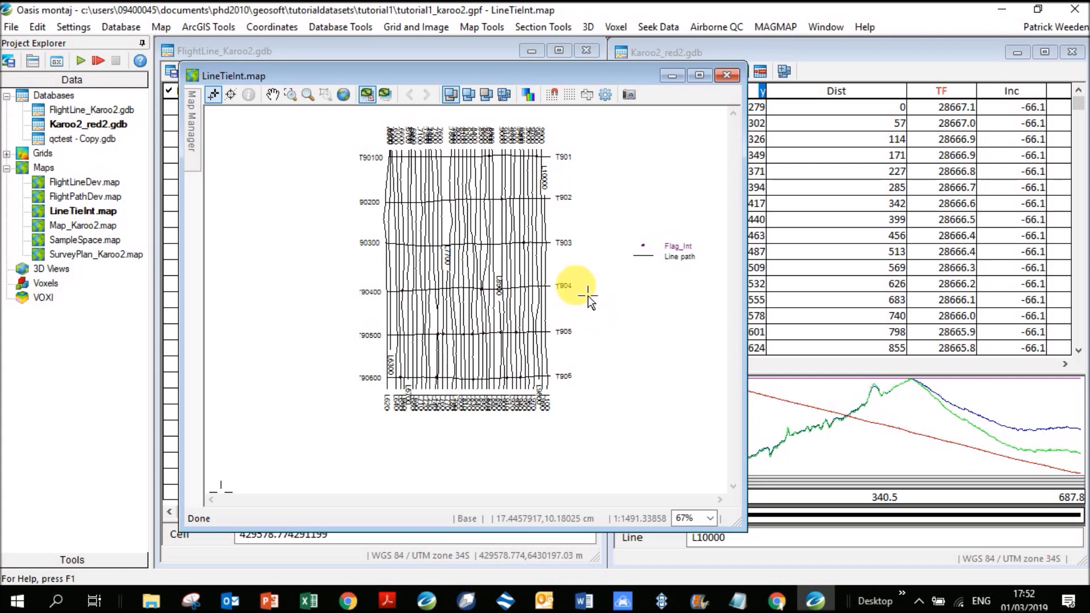
pyautogui.click(717, 27)
pyautogui.moveTo(763, 94)
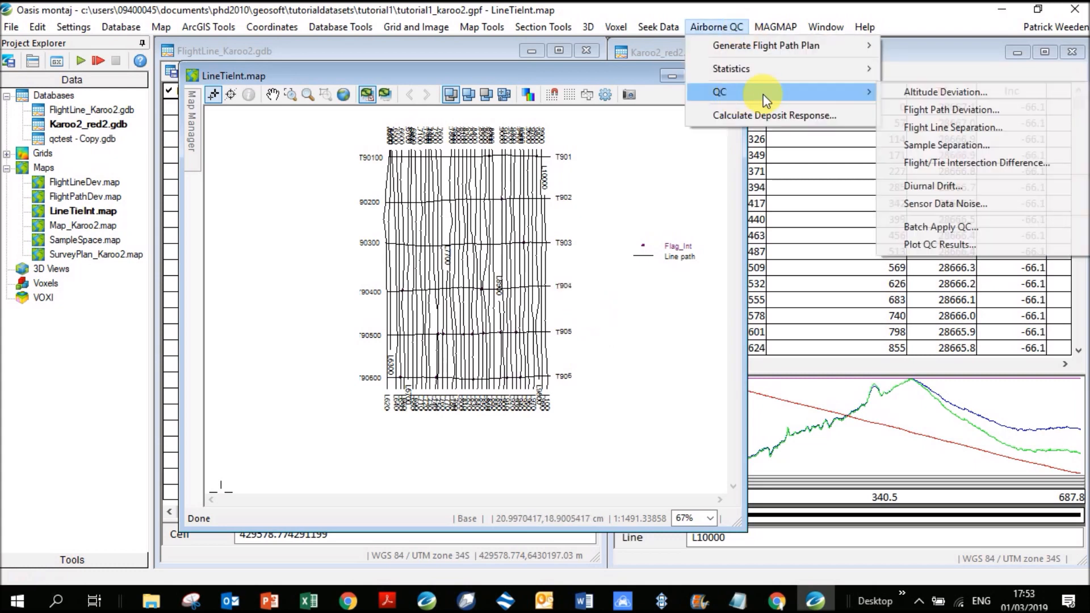
pyautogui.click(942, 162)
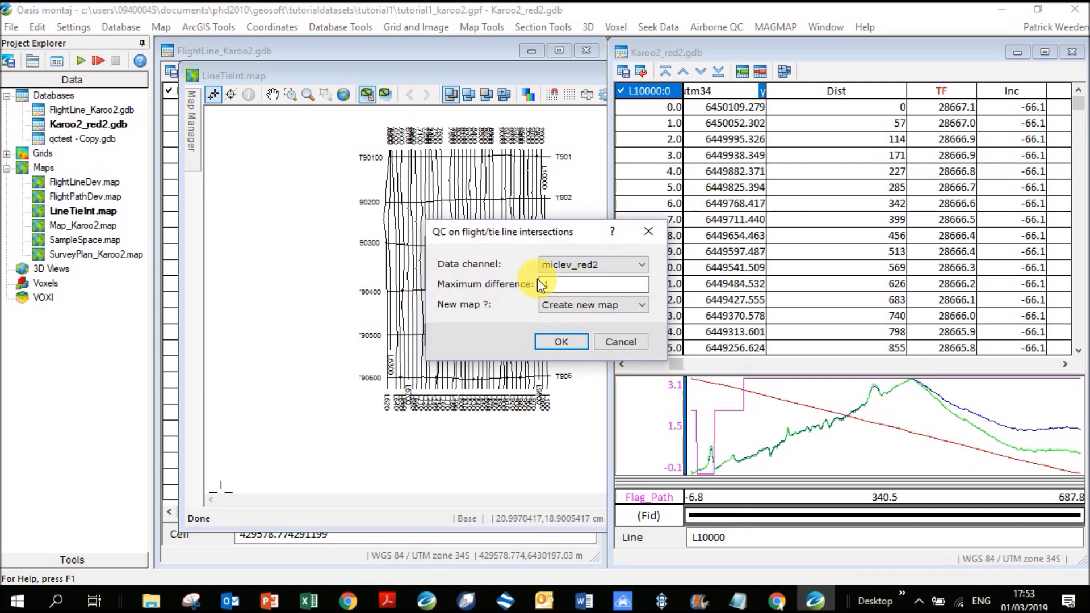
pyautogui.click(629, 346)
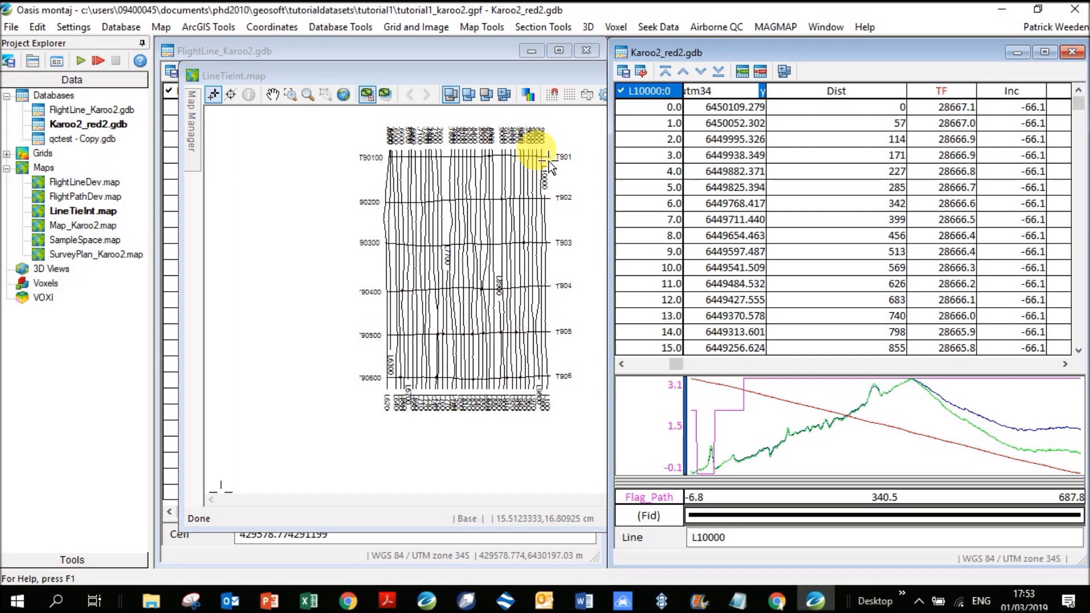
# Step: Bring the LineTieInt.map window to the front and narrow it to uncover the Karoo2_red2.gdb database beside it
pyautogui.click(573, 79)
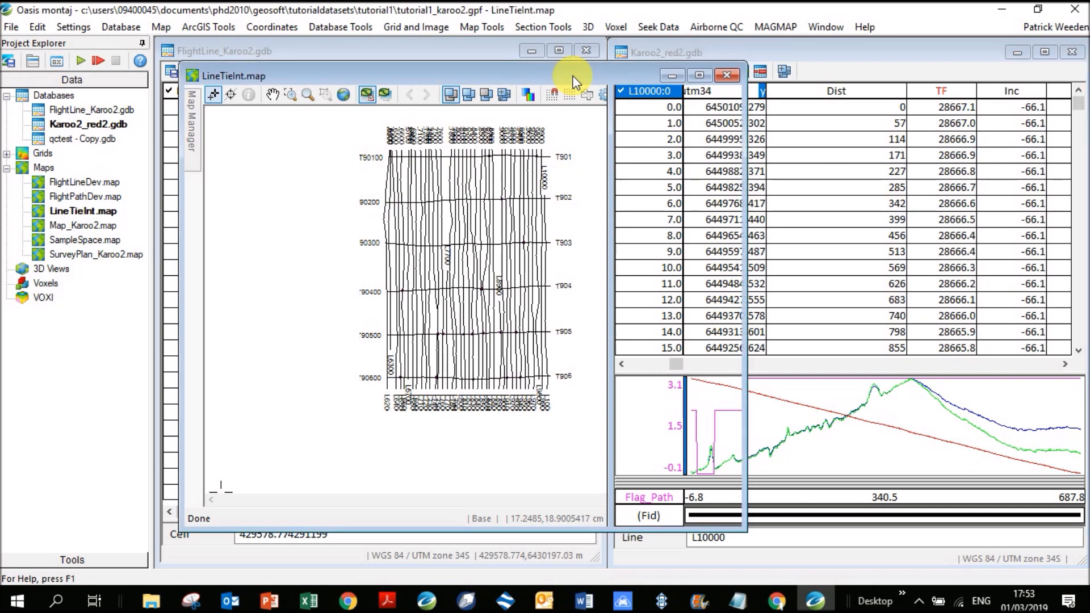
pyautogui.click(703, 29)
pyautogui.moveTo(740, 91)
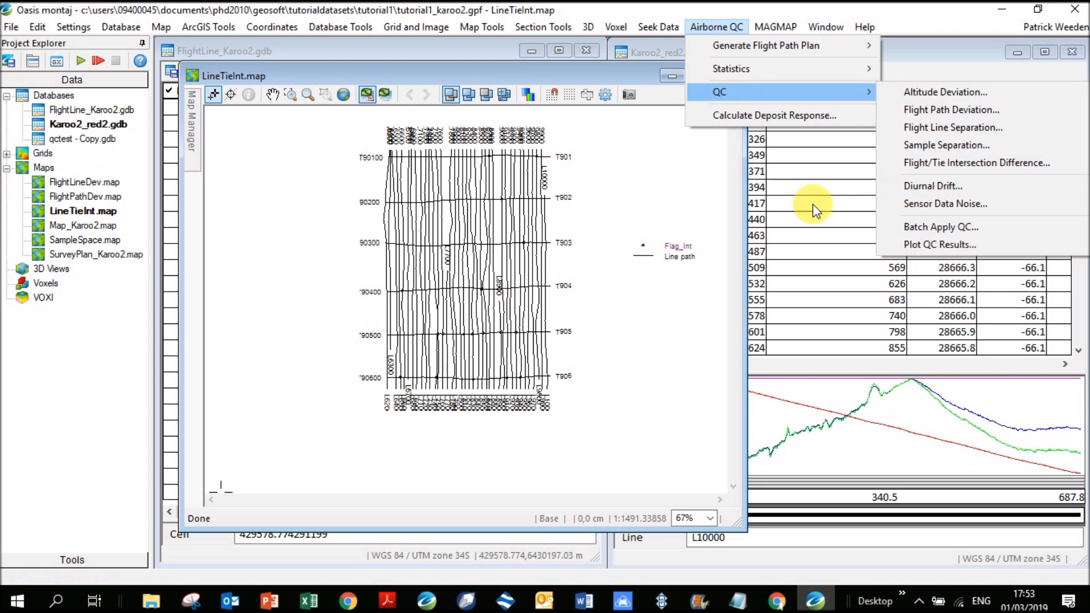
pyautogui.click(727, 212)
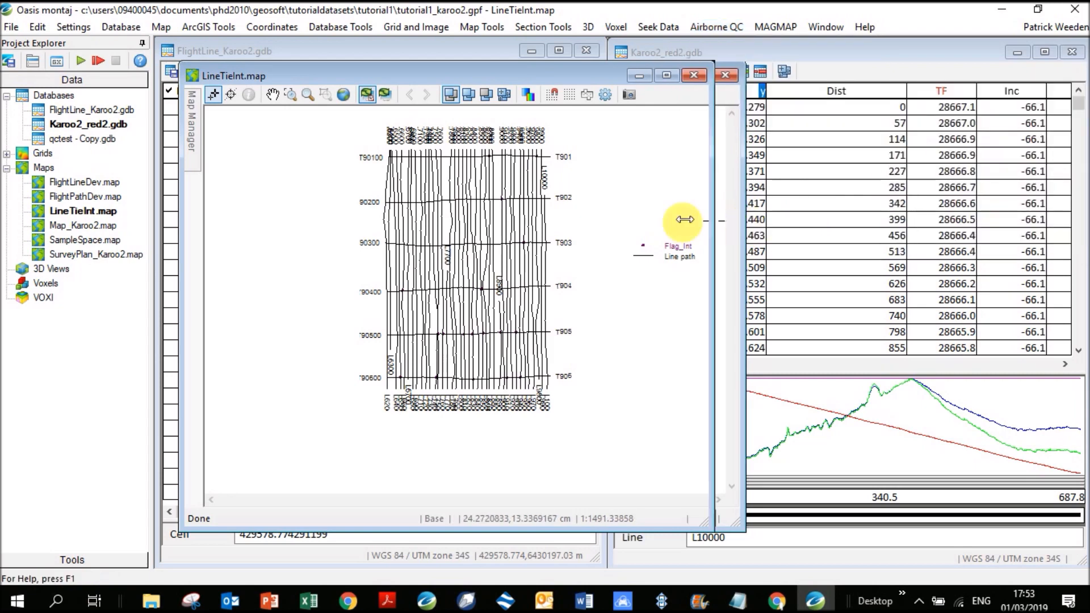
pyautogui.moveTo(745, 221); pyautogui.dragTo(603, 215)
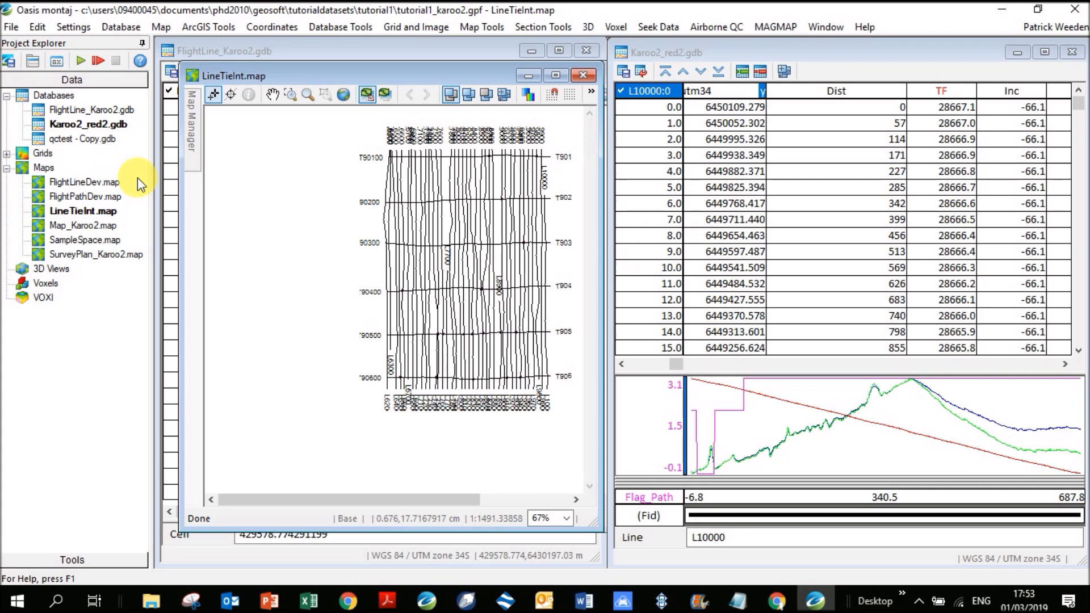
# Step: Open the qctest - Copy.gdb database and arrange its window as a tall, narrower pane beside the project list
pyautogui.doubleClick(67, 141)
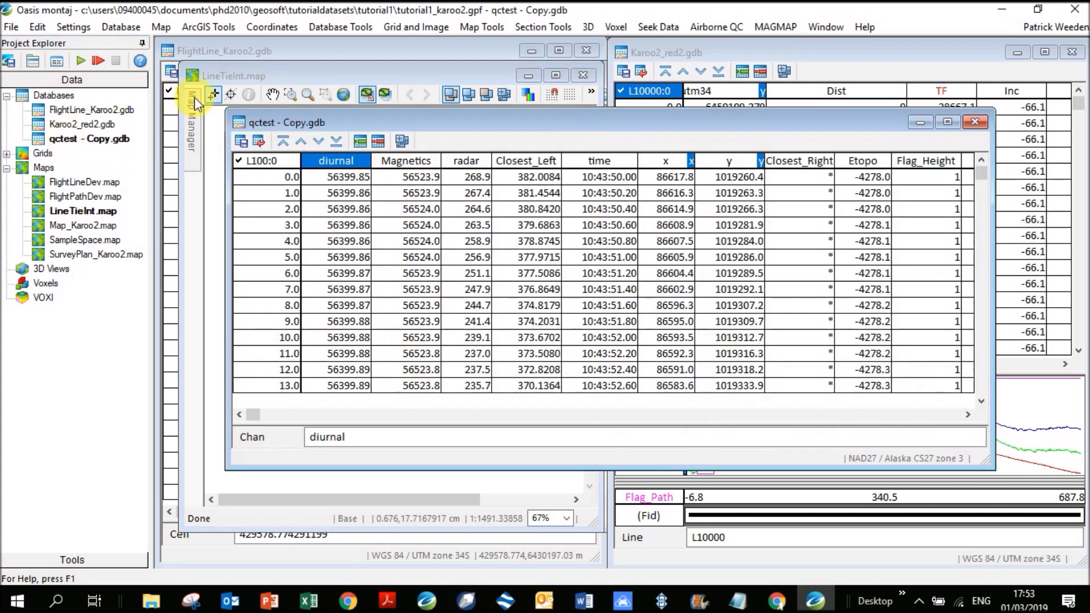
pyautogui.moveTo(314, 120); pyautogui.dragTo(254, 54)
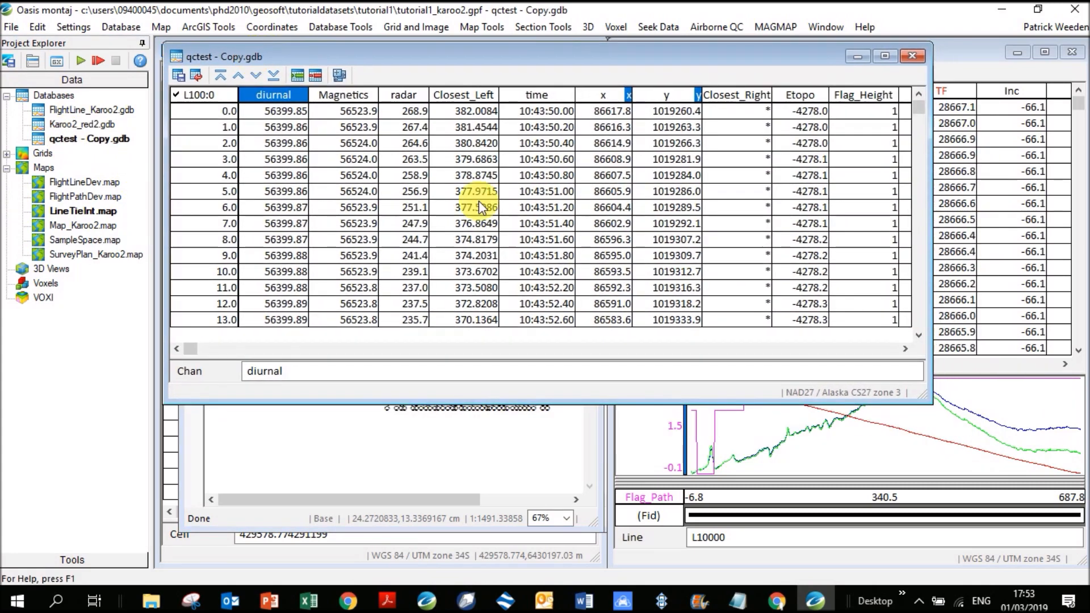
pyautogui.moveTo(930, 402); pyautogui.dragTo(681, 571)
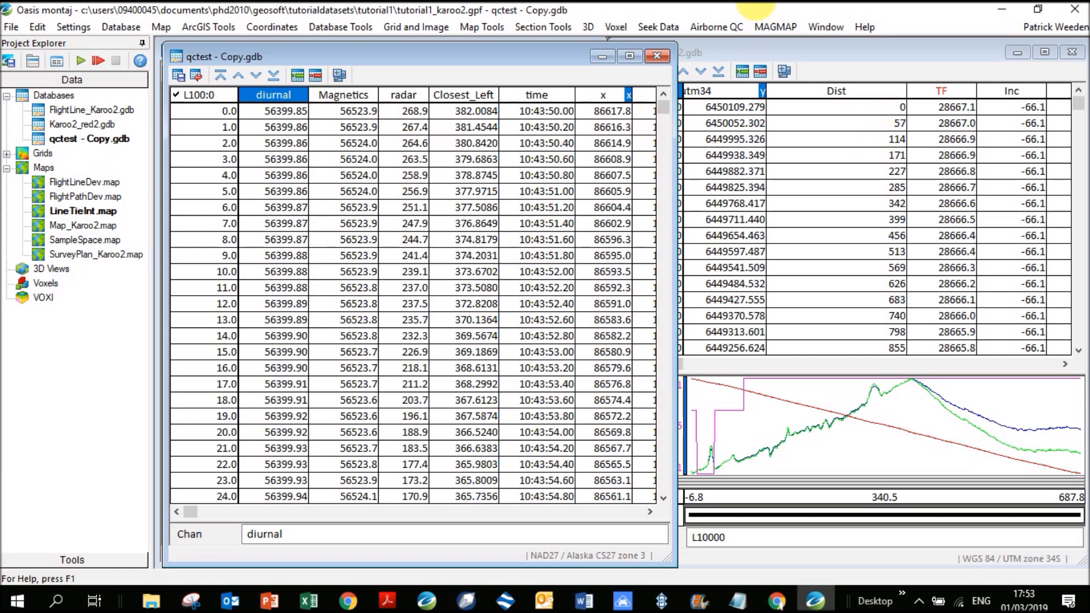
# Step: View the etopo and flight_height channels in Karoo2_red2.gdb, then return to qctest - Copy.gdb
pyautogui.click(776, 52)
pyautogui.moveTo(669, 365); pyautogui.dragTo(645, 336)
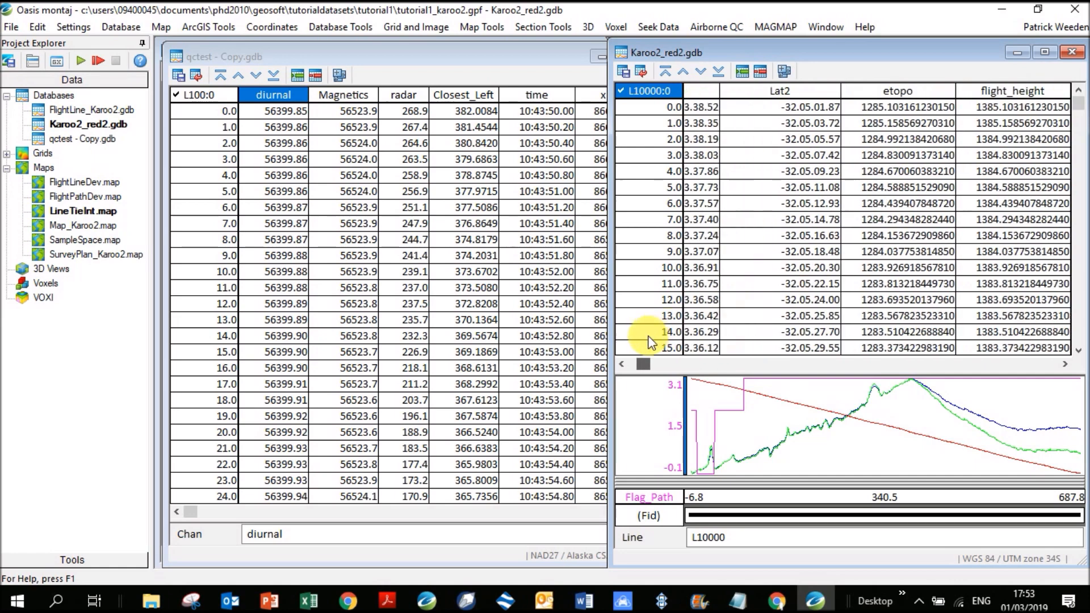
pyautogui.click(349, 55)
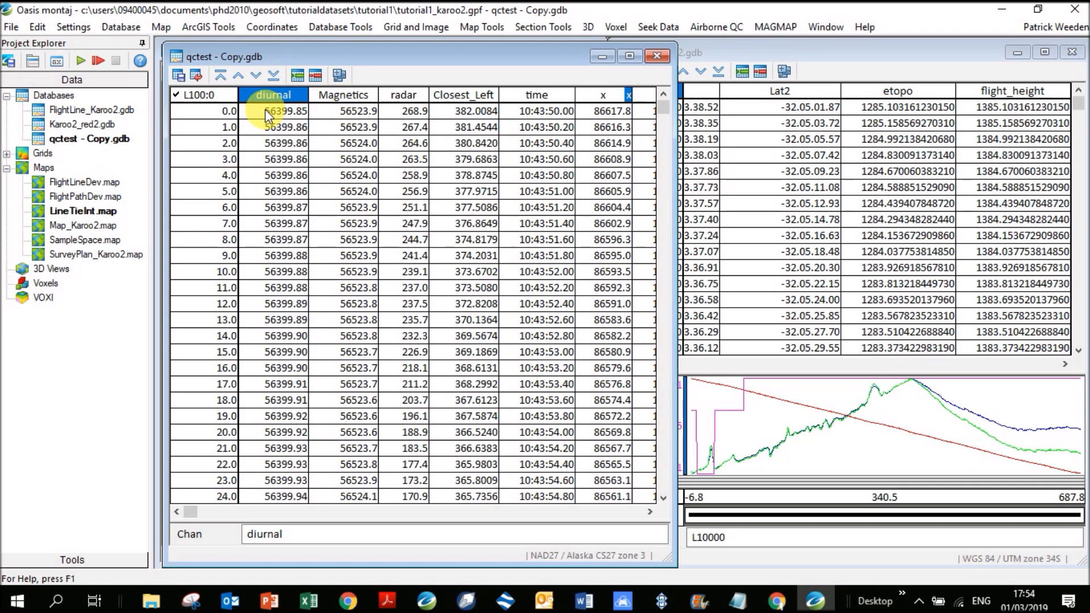
pyautogui.click(919, 602)
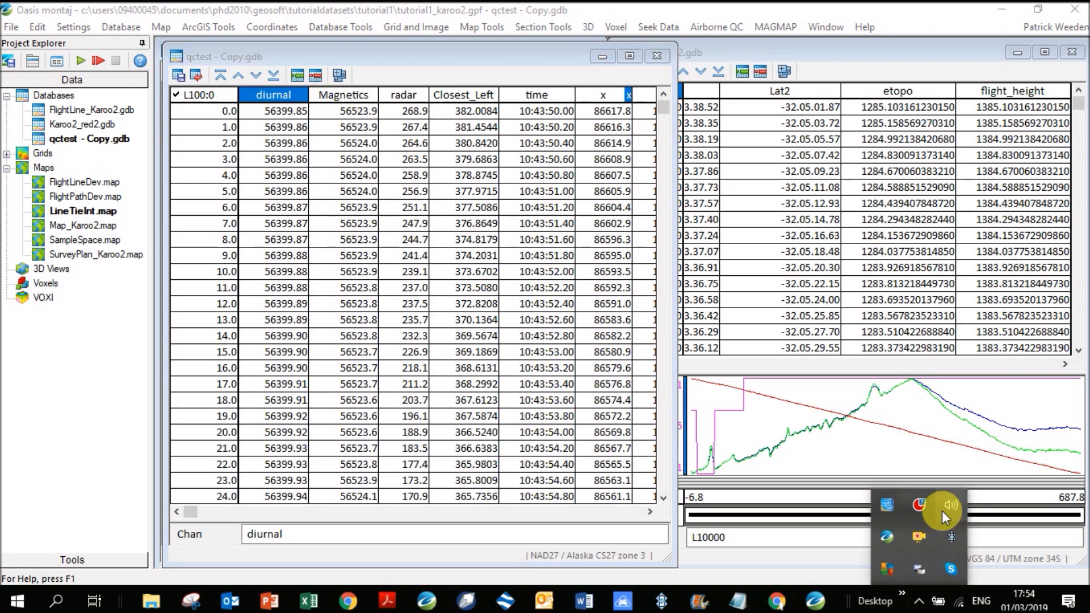
pyautogui.rightClick(917, 537)
pyautogui.click(874, 388)
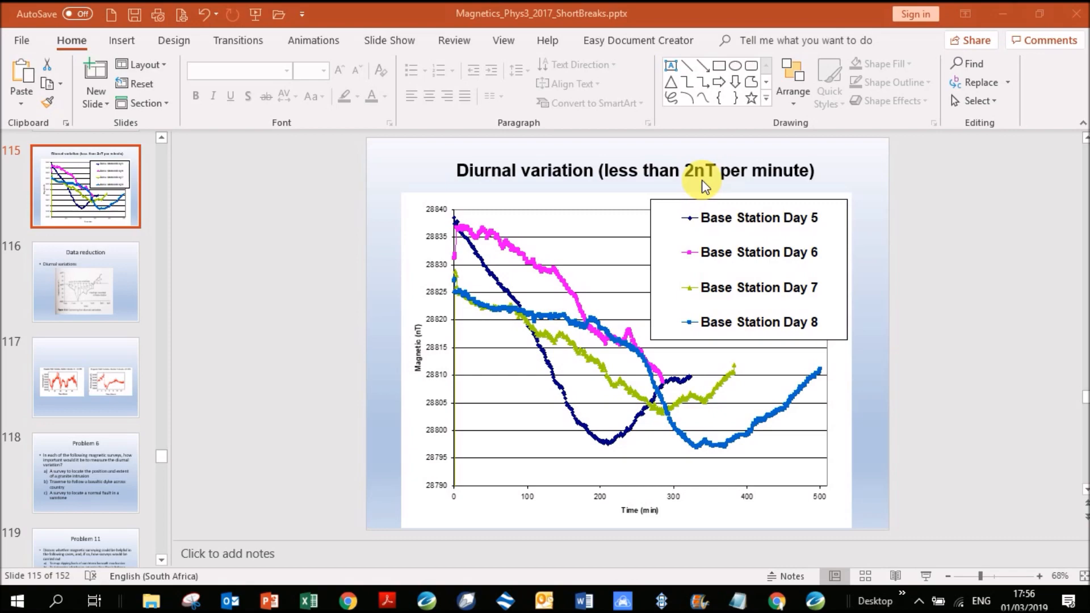
# Step: Switch to Oasis montaj and run diurnal drift quality control on qctest - Copy.gdb for deviations above 2 nT within 1 minute, creating a new map
pyautogui.click(815, 600)
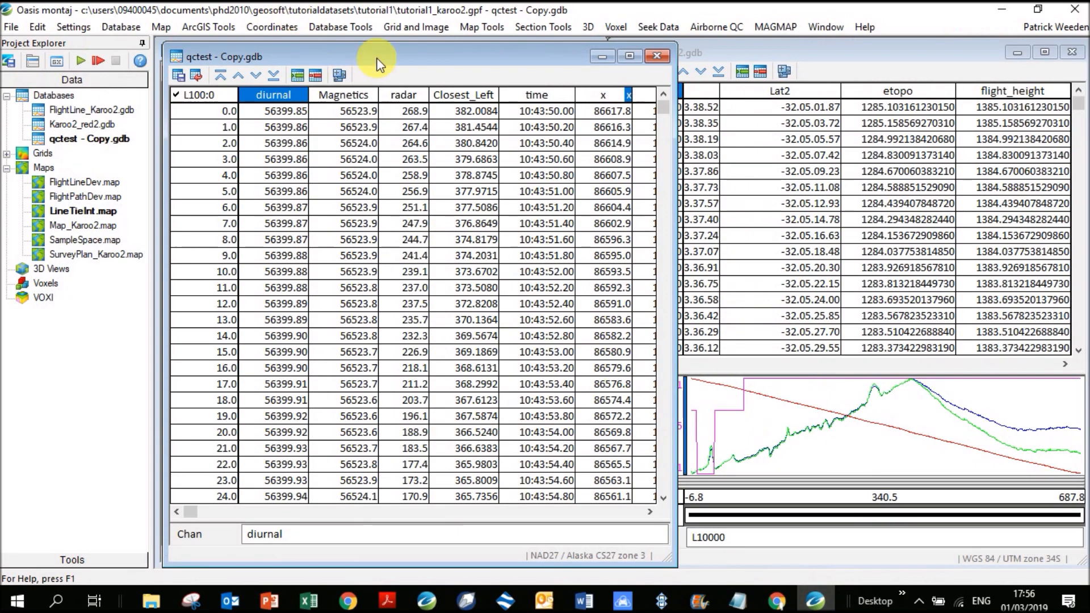
pyautogui.click(729, 30)
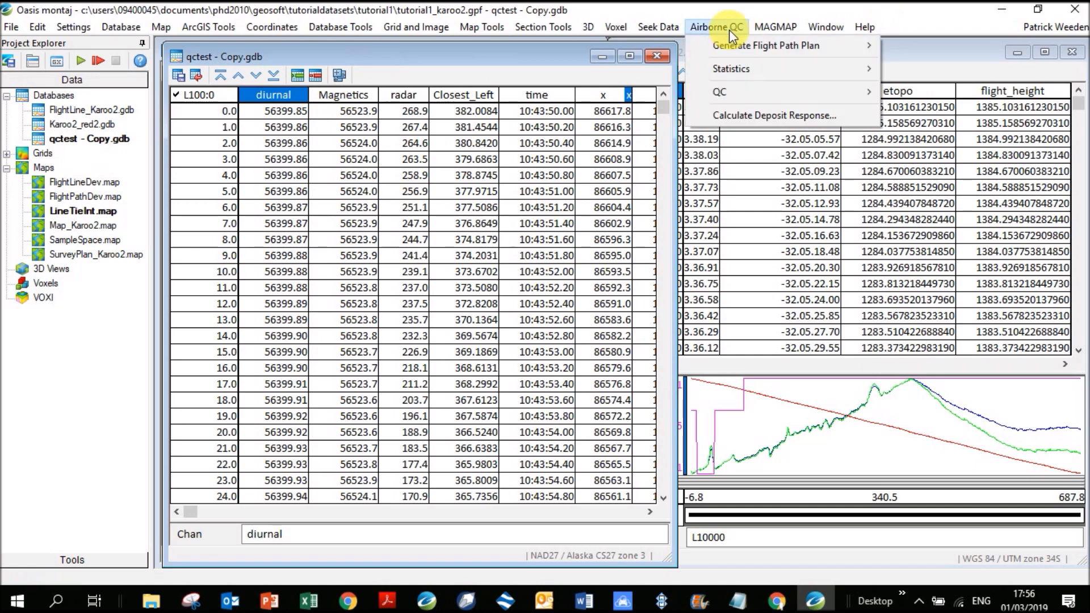
pyautogui.moveTo(805, 92)
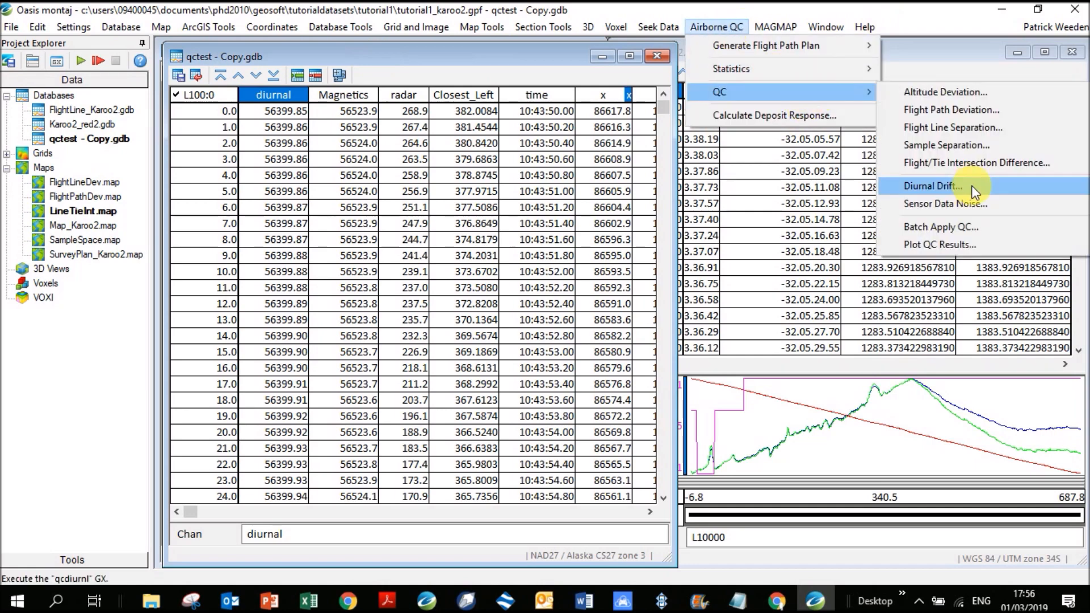
pyautogui.click(974, 191)
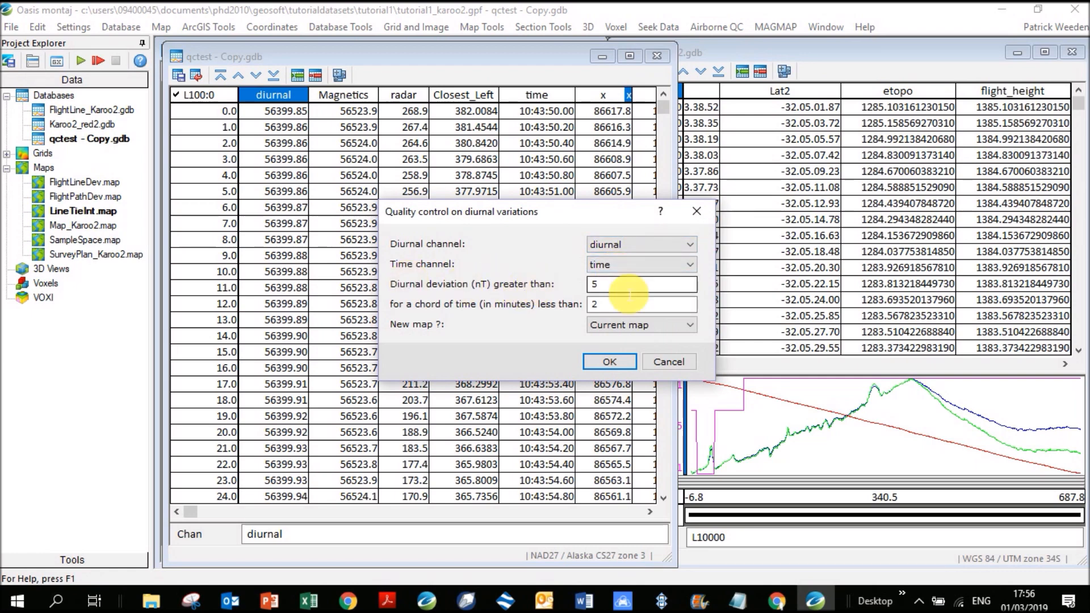
pyautogui.moveTo(630, 293); pyautogui.dragTo(569, 292)
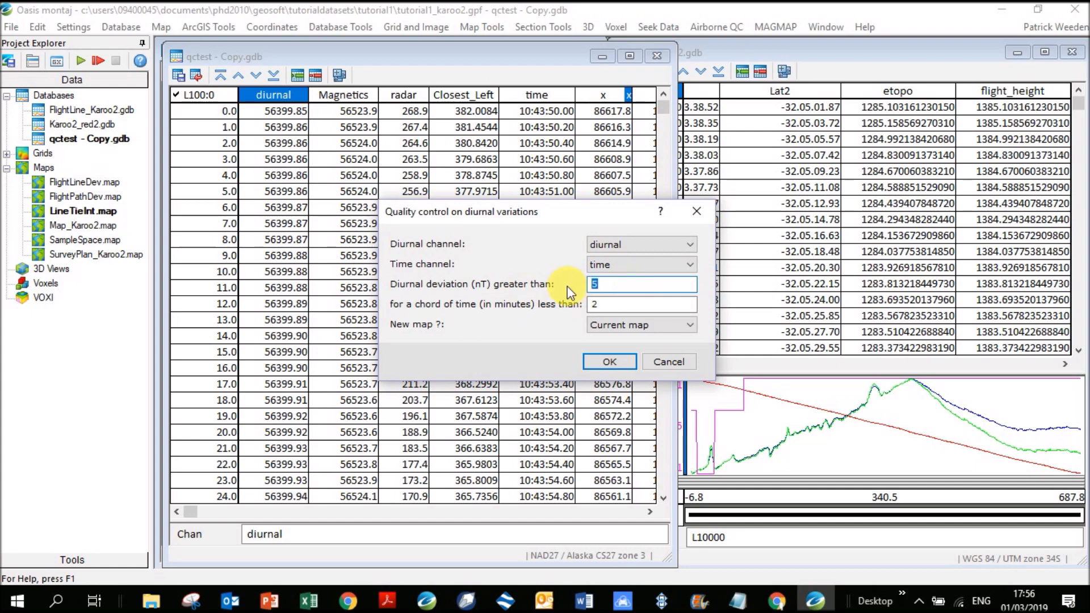
pyautogui.click(274, 604)
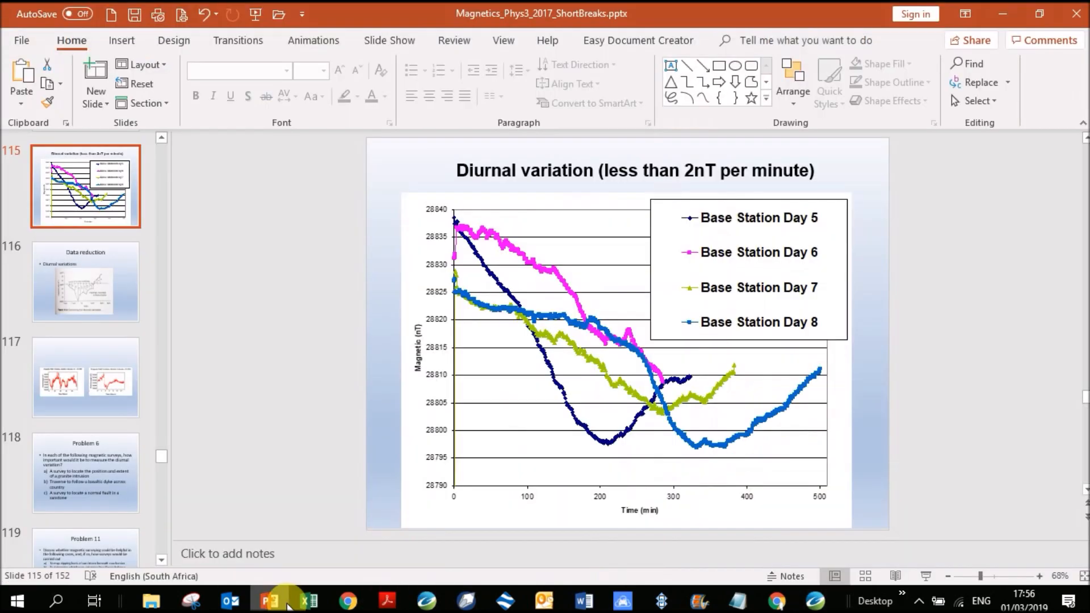
pyautogui.click(274, 604)
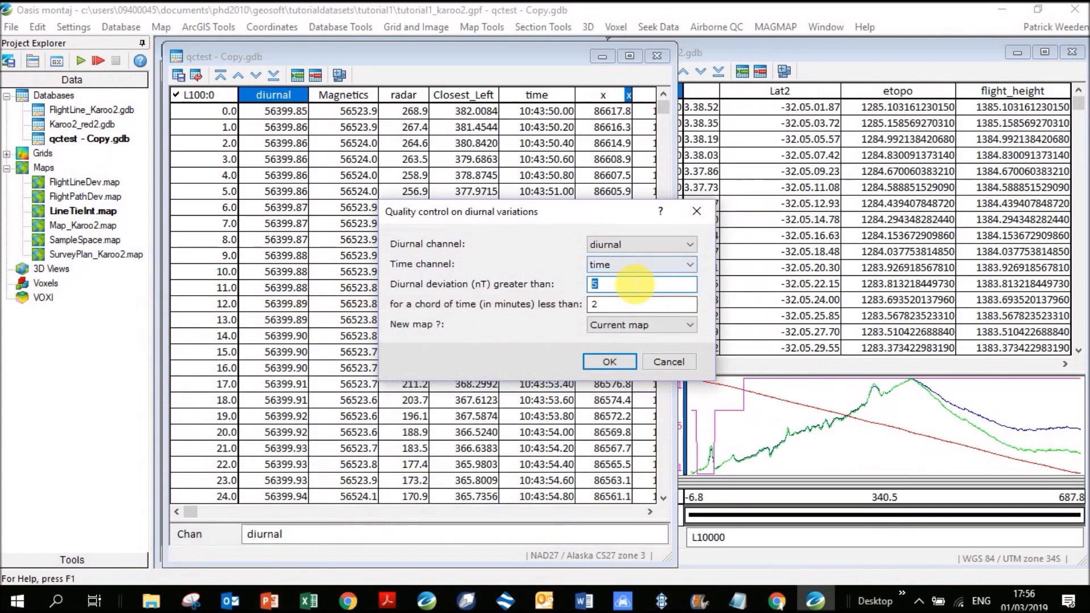
pyautogui.write('2')
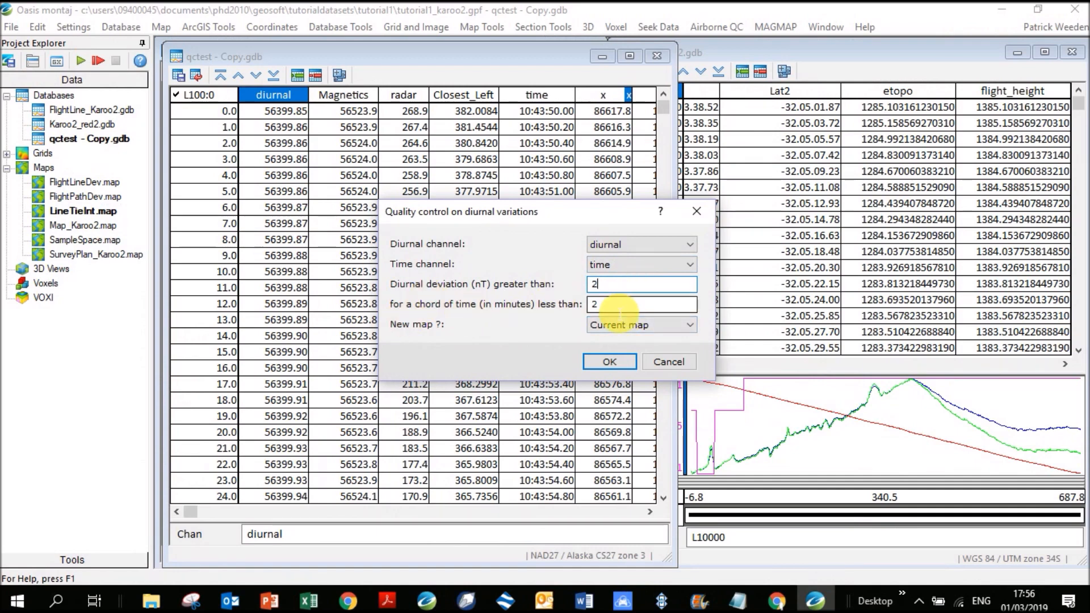
pyautogui.doubleClick(593, 304)
pyautogui.write('1')
pyautogui.click(636, 325)
pyautogui.click(599, 344)
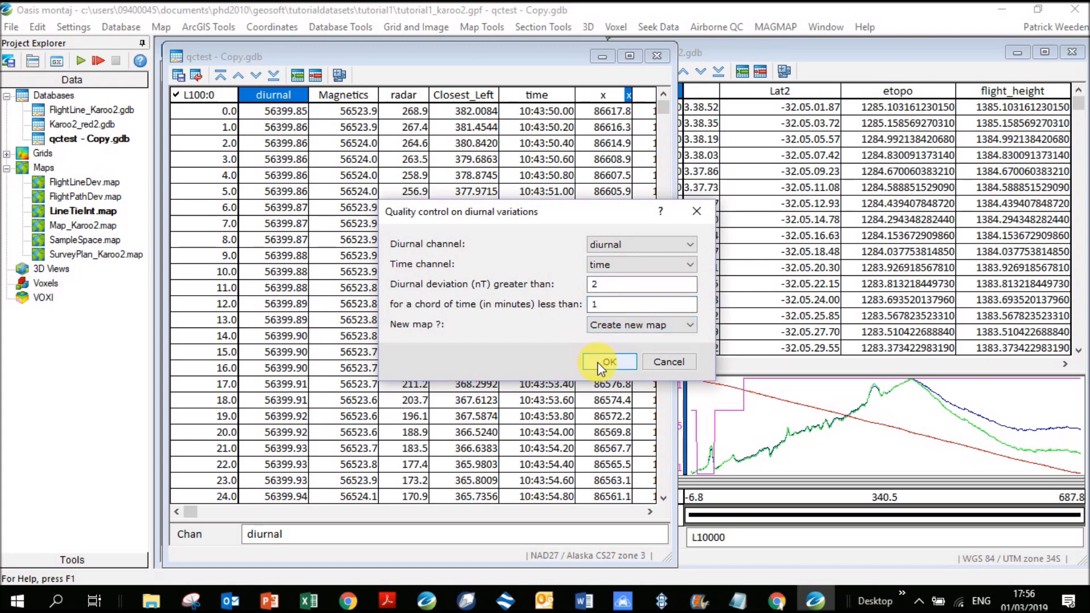
pyautogui.click(598, 362)
# Step: Accept the data range, name the new map Diurnal, and place the legend in the map's upper-right area
pyautogui.click(392, 372)
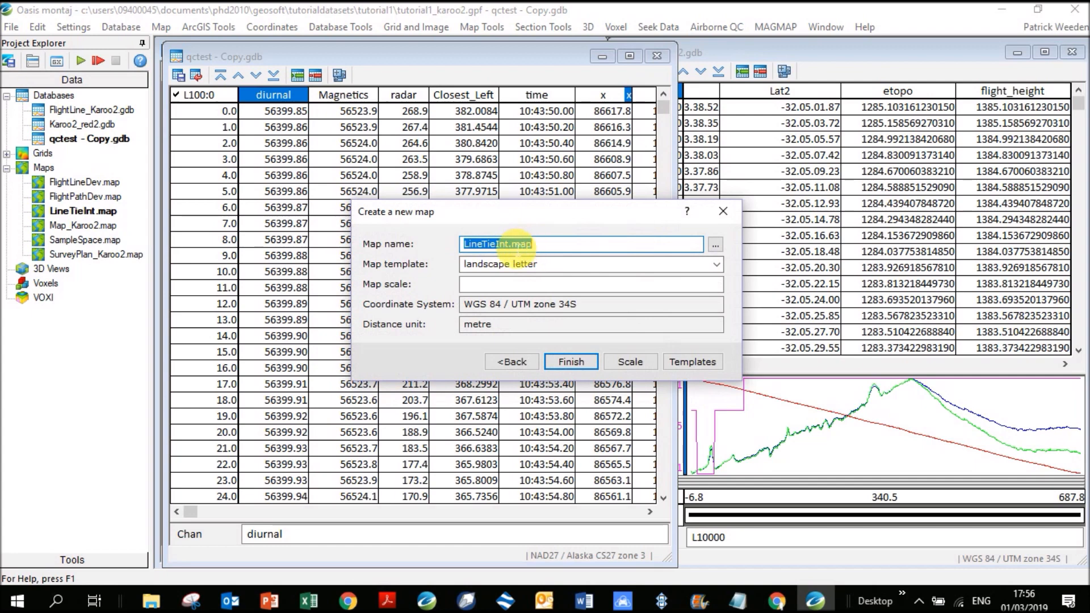
pyautogui.write('Diu')
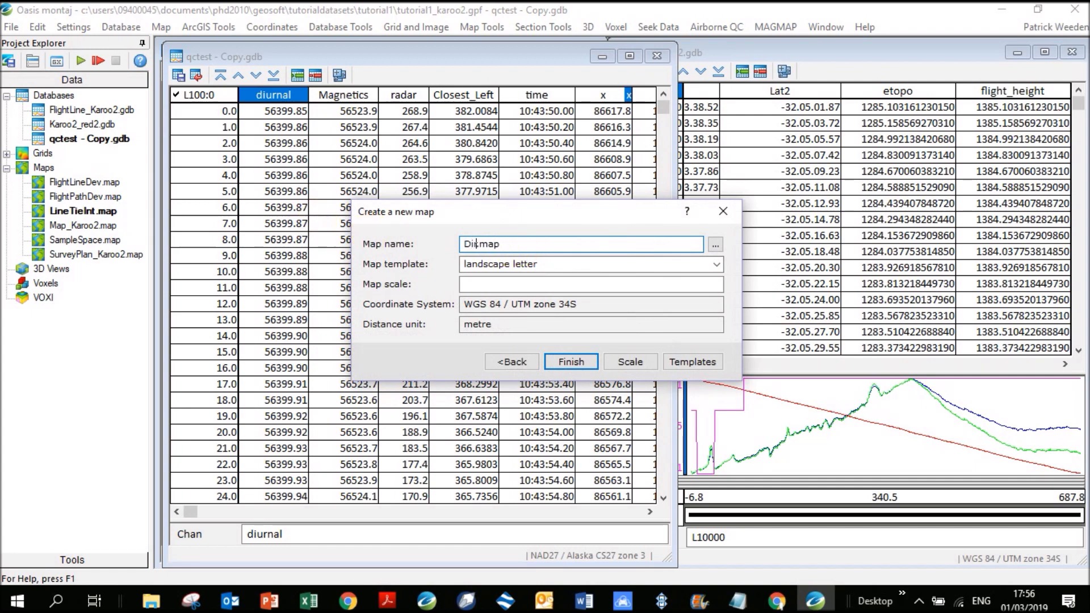
pyautogui.write('rnal')
pyautogui.click(571, 361)
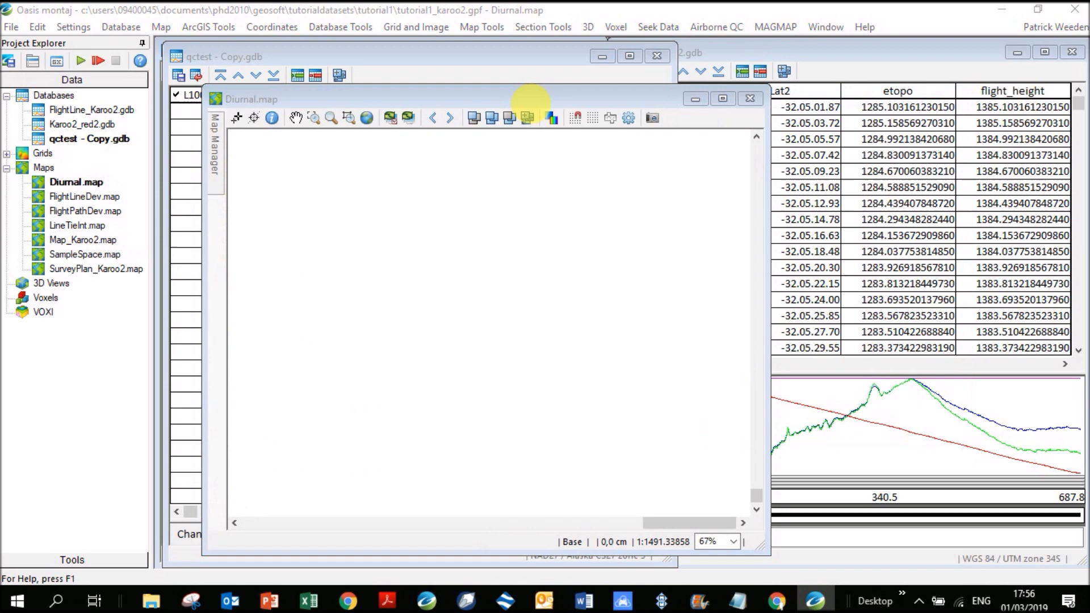
pyautogui.click(621, 339)
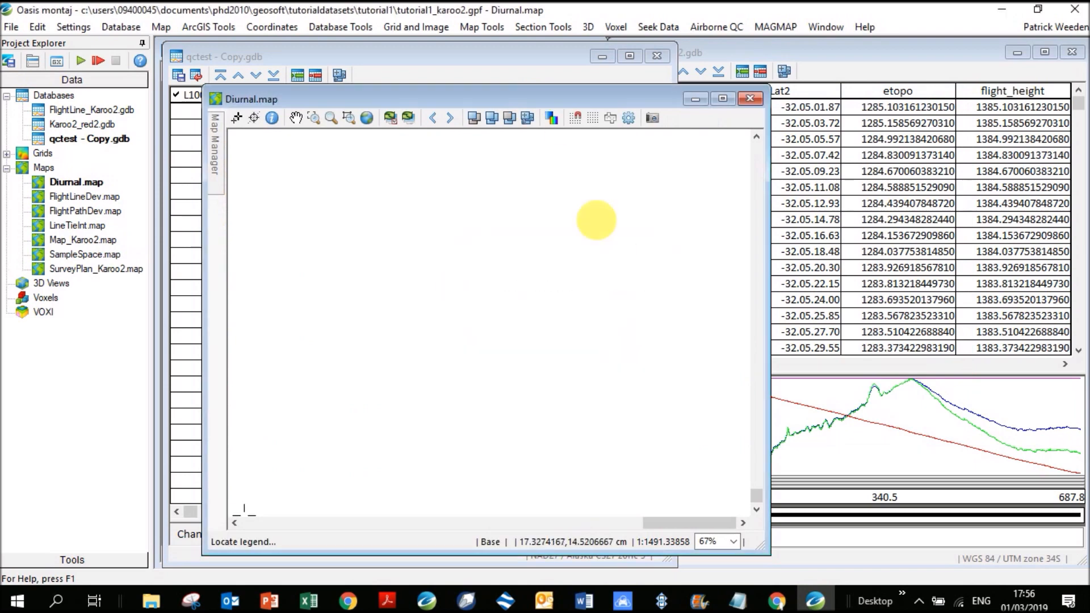
pyautogui.click(597, 219)
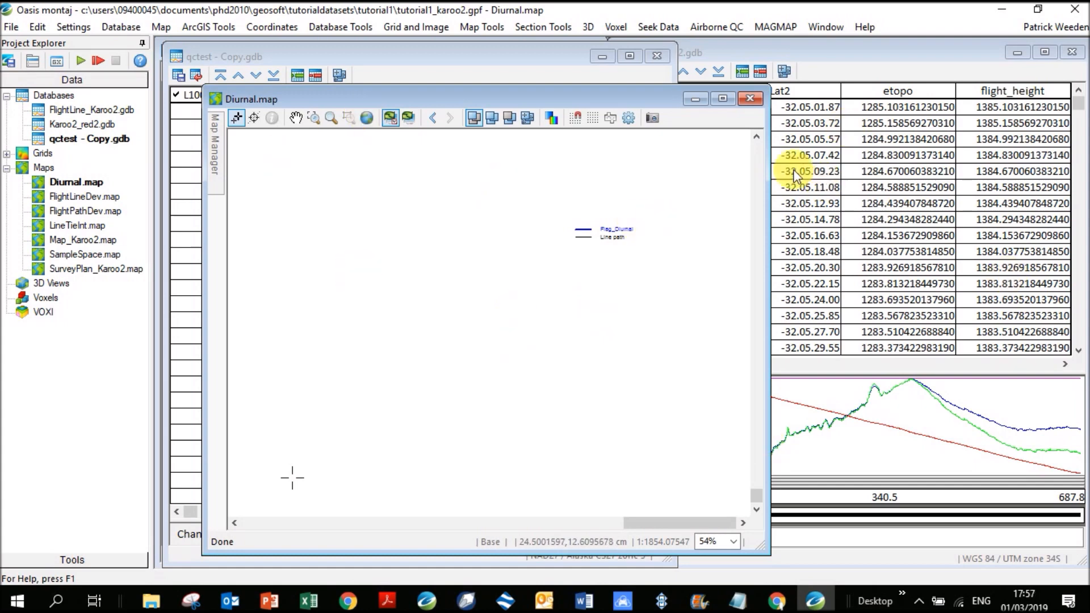
# Step: Close Diurnal.map and enlarge the qctest - Copy.gdb database to show the Diurnal_Dev and Flag_Diurnal channels
pyautogui.click(754, 98)
pyautogui.click(598, 335)
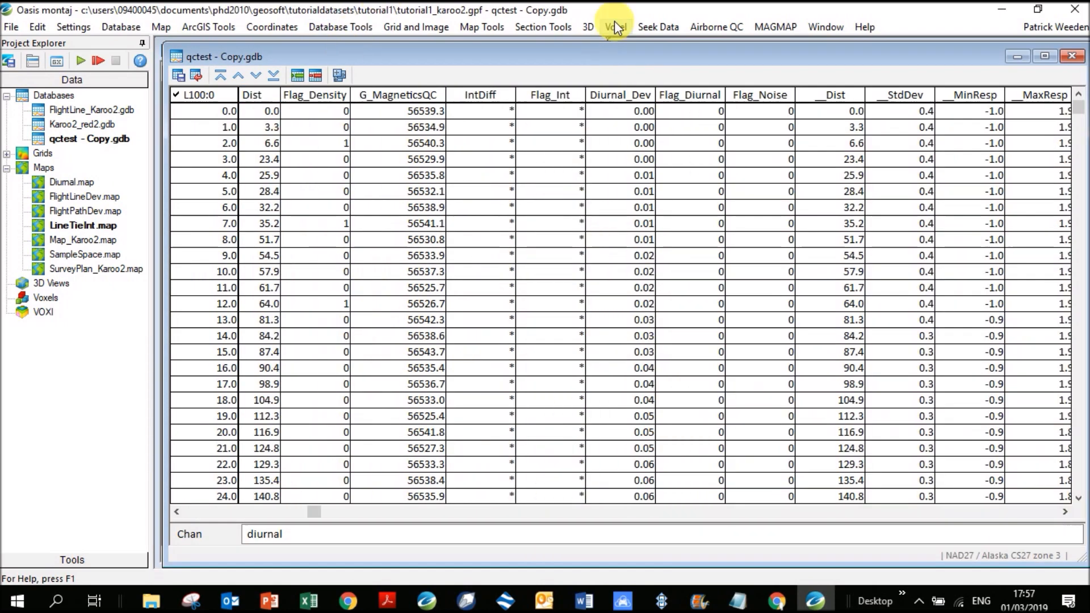
pyautogui.doubleClick(344, 56)
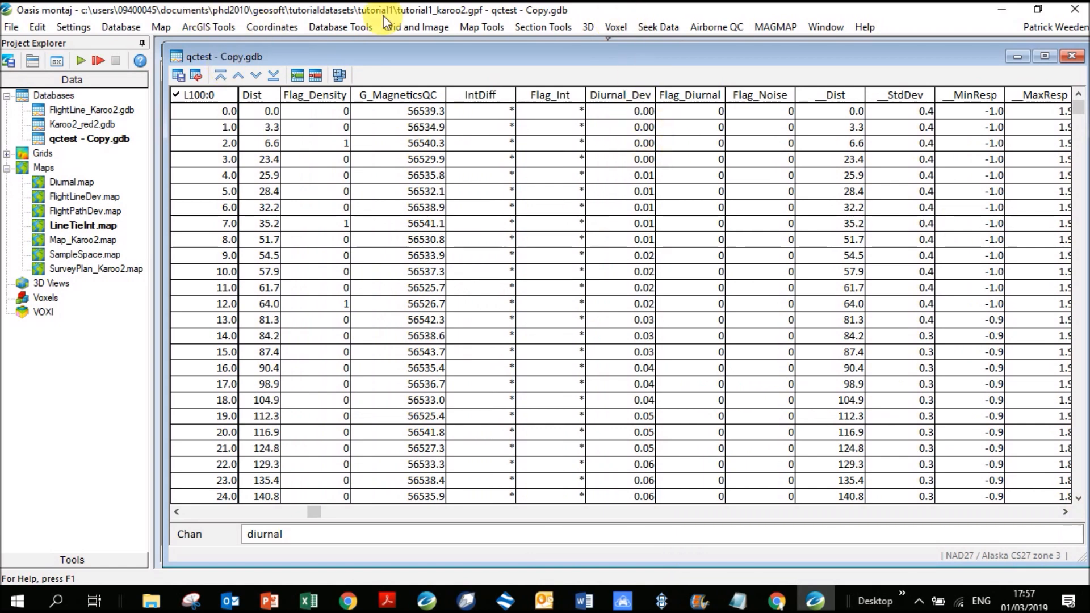
# Step: Display the Flag_Diurnal channel as a profile in qctest - Copy.gdb
pyautogui.click(624, 95)
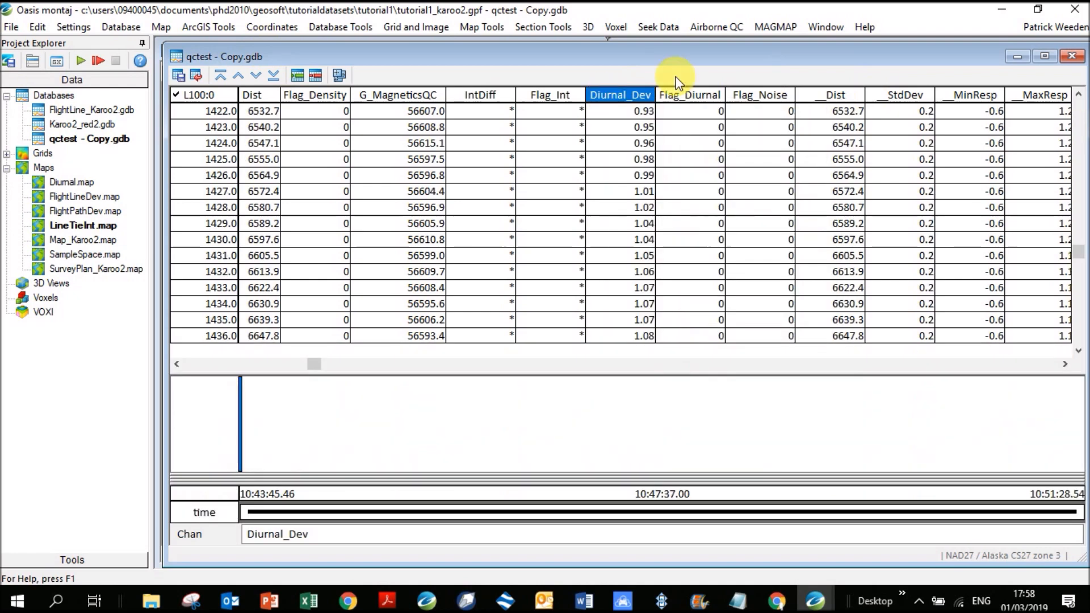
pyautogui.rightClick(681, 102)
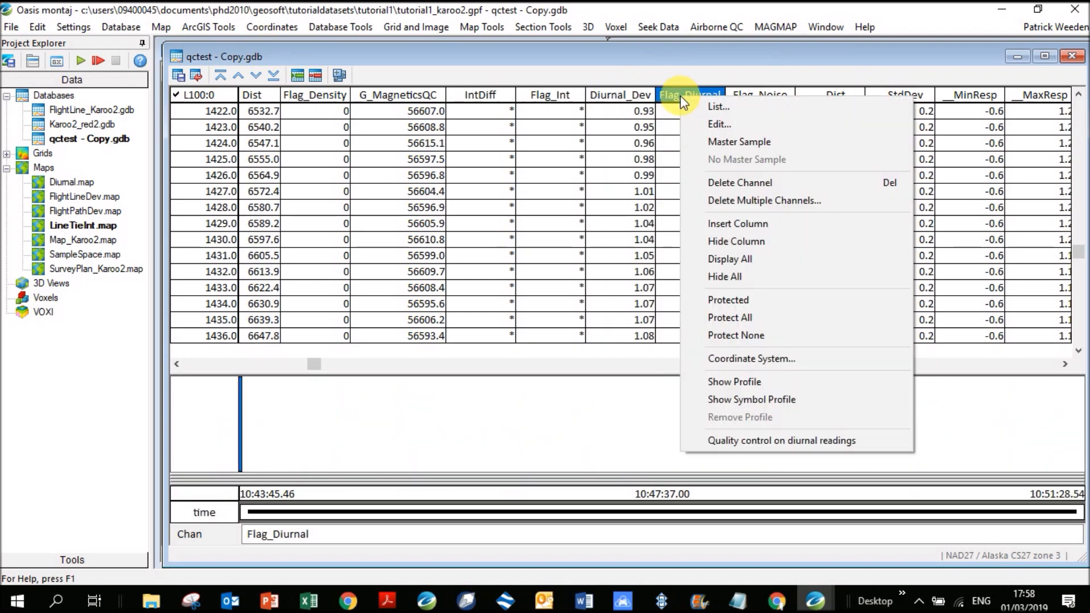
pyautogui.click(748, 382)
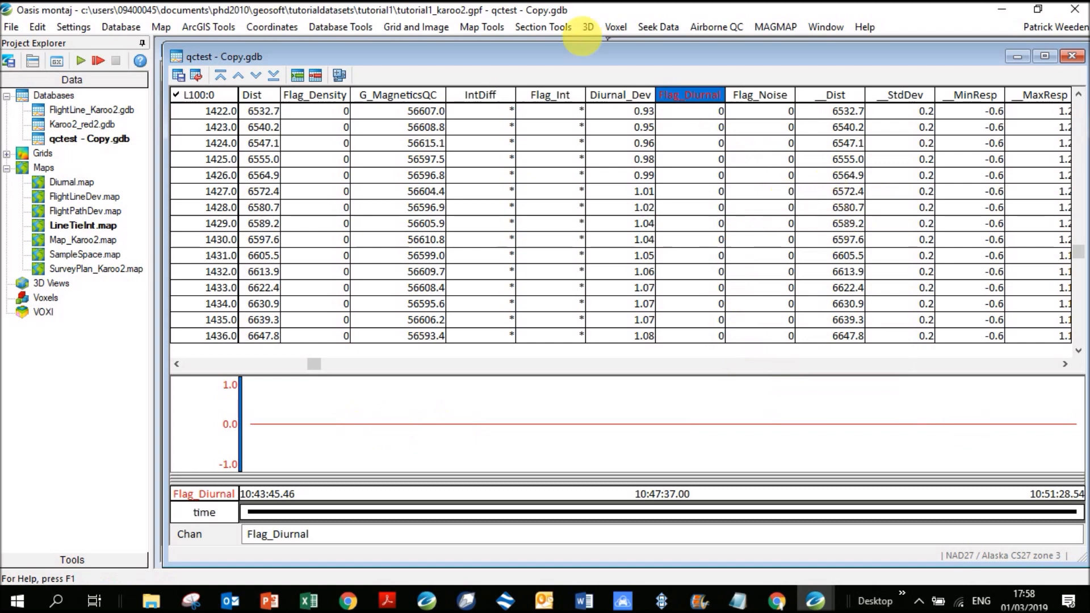
# Step: Step through the survey lines from L100 to L180, examining the Flag_Diurnal profile for flagged samples
pyautogui.click(199, 95)
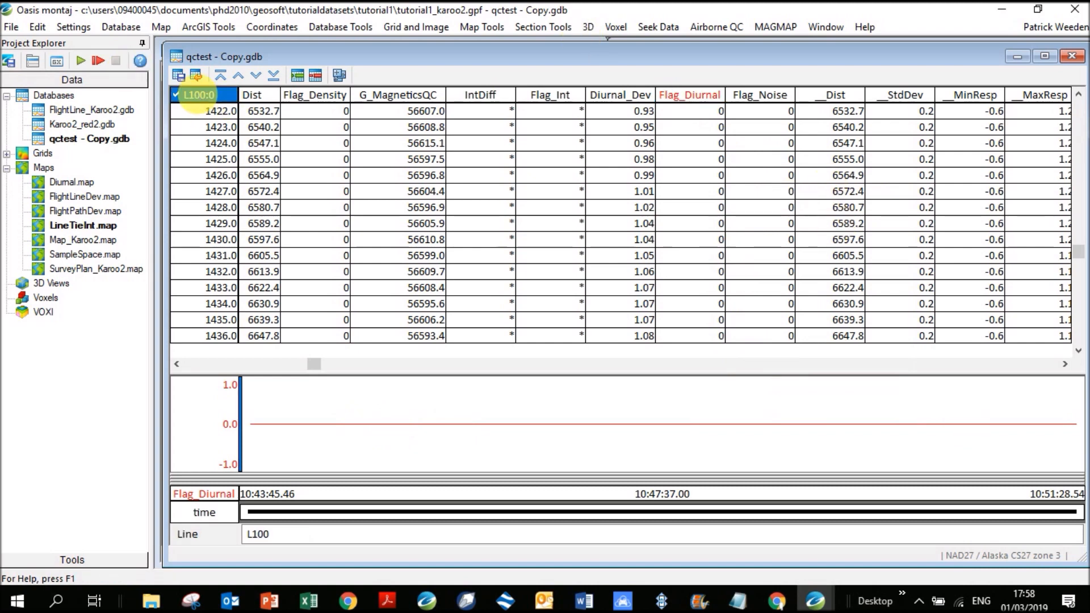
pyautogui.press('pagedown')
pyautogui.press('pagedown')
pyautogui.press('pagedown')
pyautogui.press('pagedown')
pyautogui.press('pagedown')
pyautogui.press('pagedown')
pyautogui.press('pagedown')
pyautogui.press('pagedown')
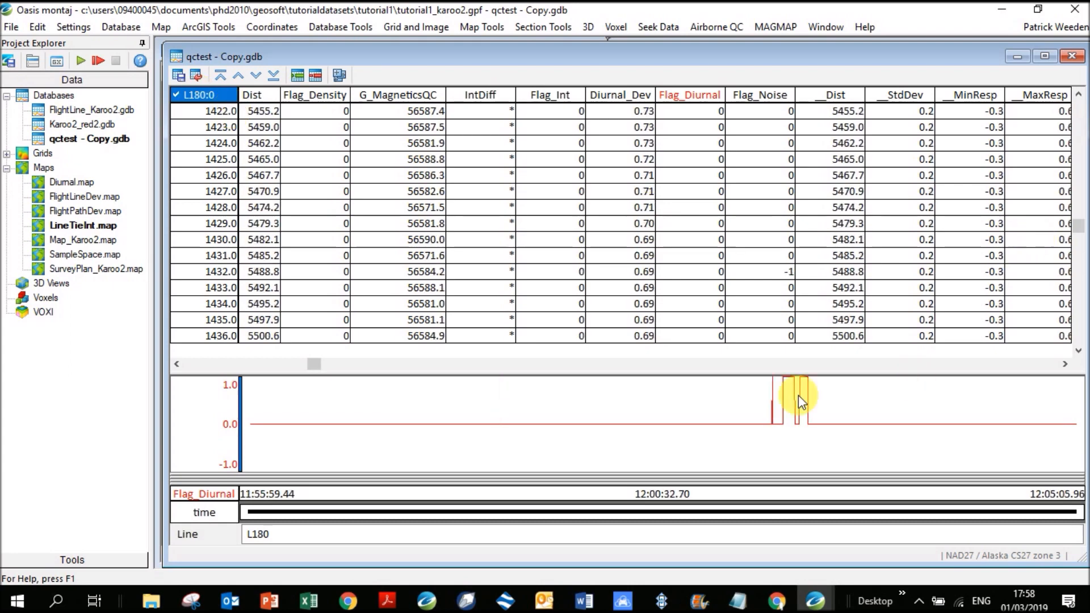
# Step: Inspect the flagged diurnal samples on L180, then step through the following lines to tie line T10071
pyautogui.click(789, 401)
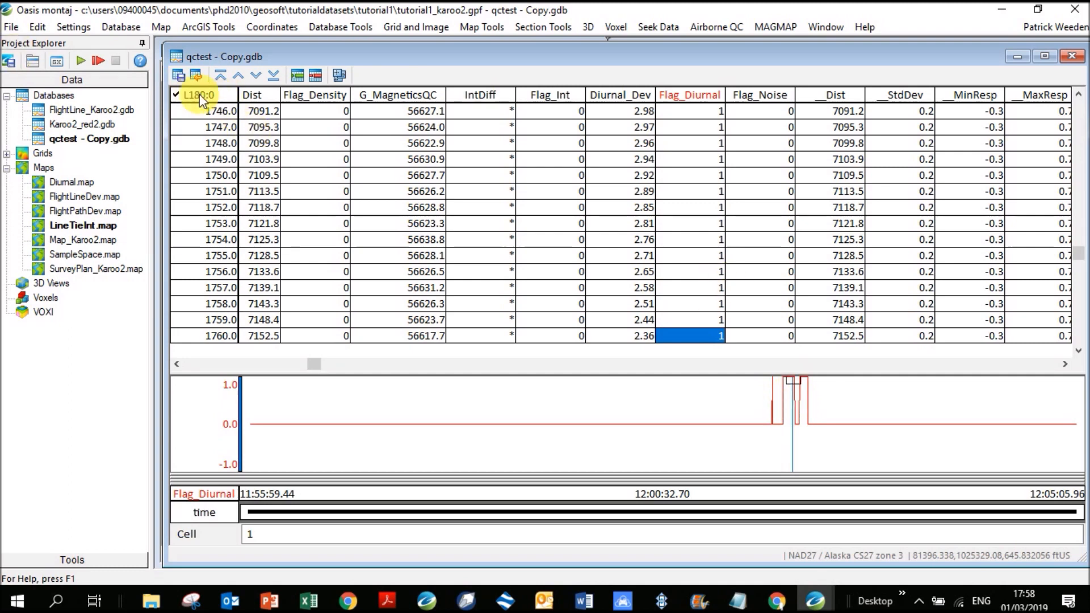
pyautogui.press('pagedown')
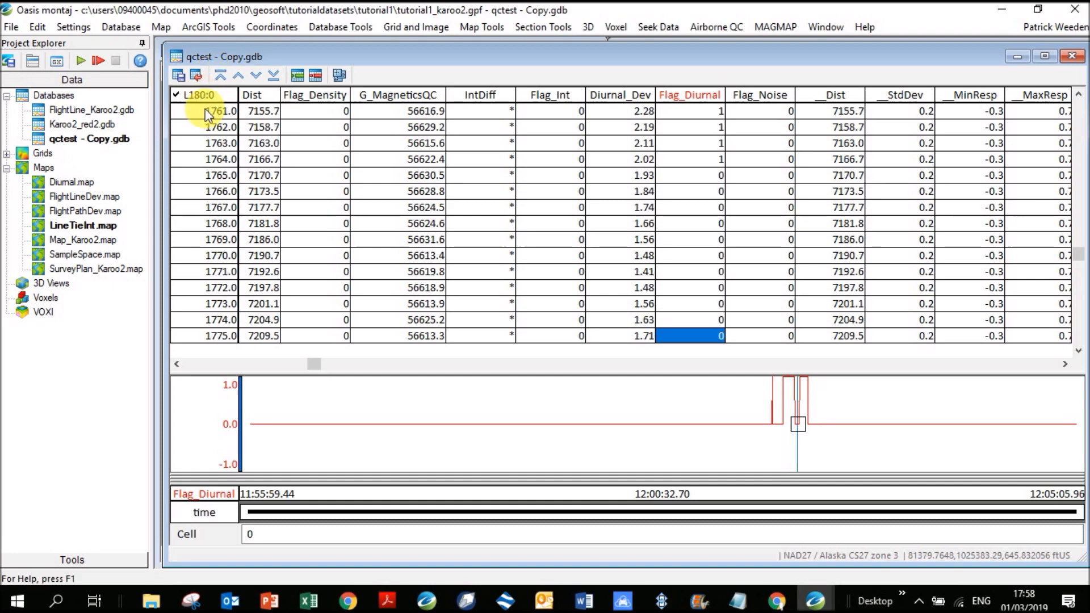
pyautogui.press('pagedown')
pyautogui.click(213, 100)
pyautogui.press('pagedown')
pyautogui.press('pagedown')
pyautogui.press('pagedown')
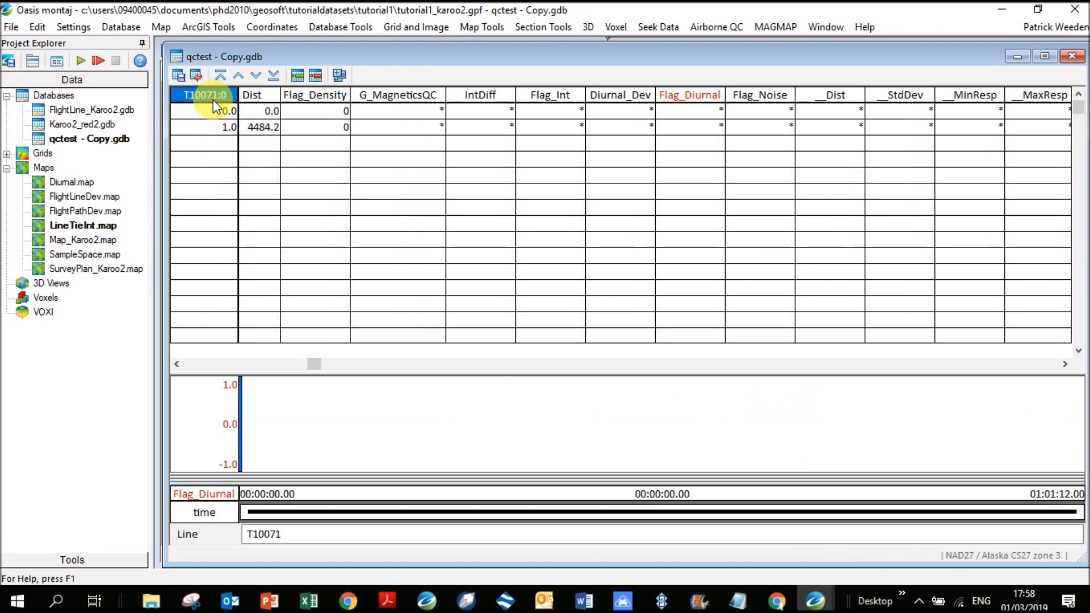
# Step: Step back through the survey lines from tie line T10071 to L170 and select the Diurnal_Dev channel
pyautogui.press('pageup')
pyautogui.press('pageup')
pyautogui.press('pageup')
pyautogui.press('pageup')
pyautogui.press('pageup')
pyautogui.press('pageup')
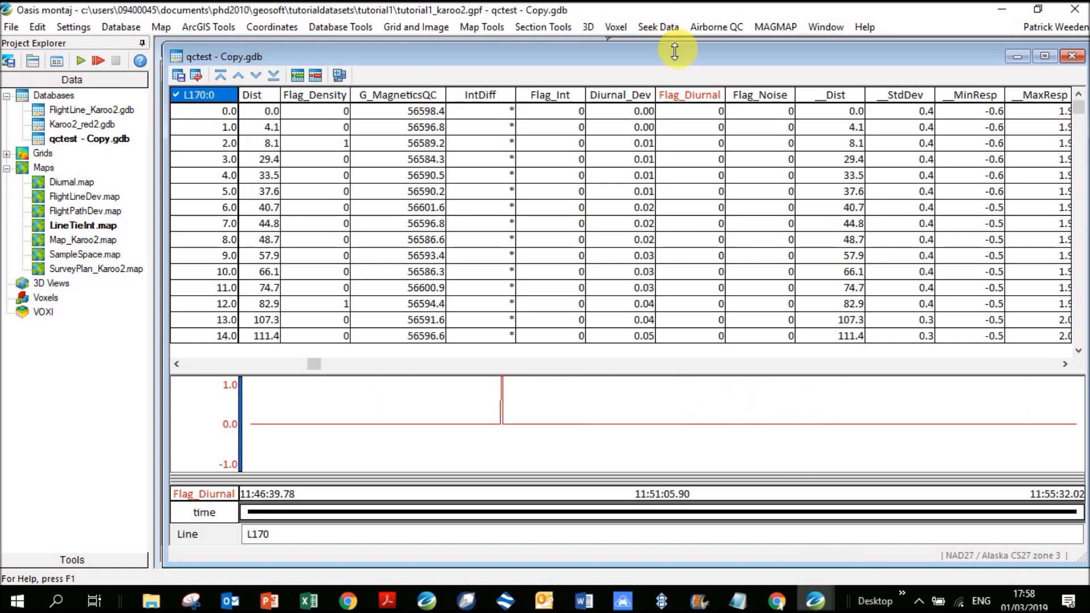
pyautogui.click(611, 97)
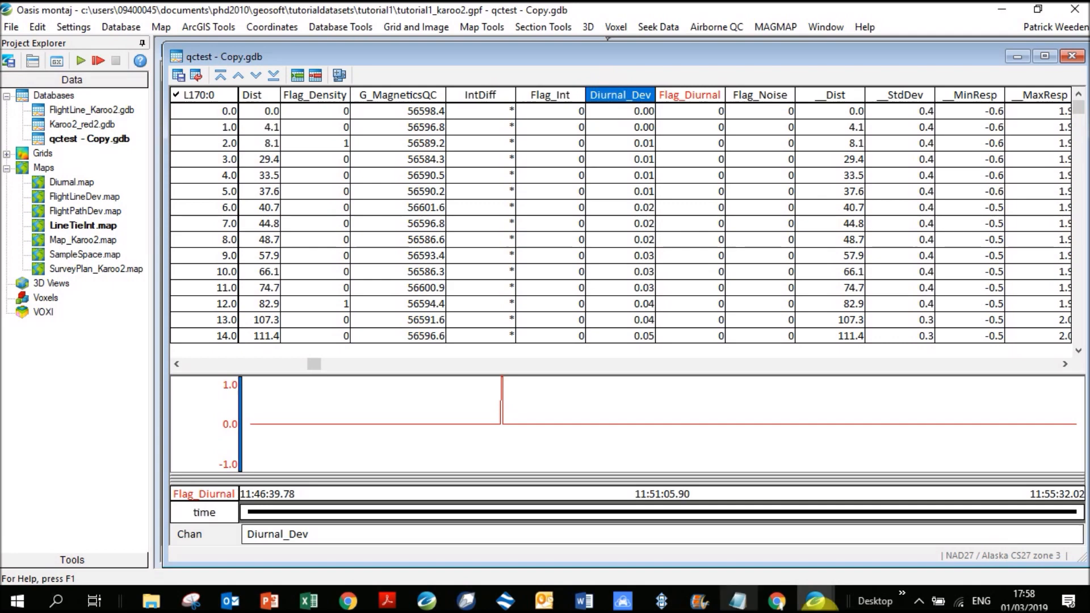
# Step: Read the Diurnal Drift help notes on how the Diurnal_Dev channel relates to Flag_Diurnal
pyautogui.click(819, 604)
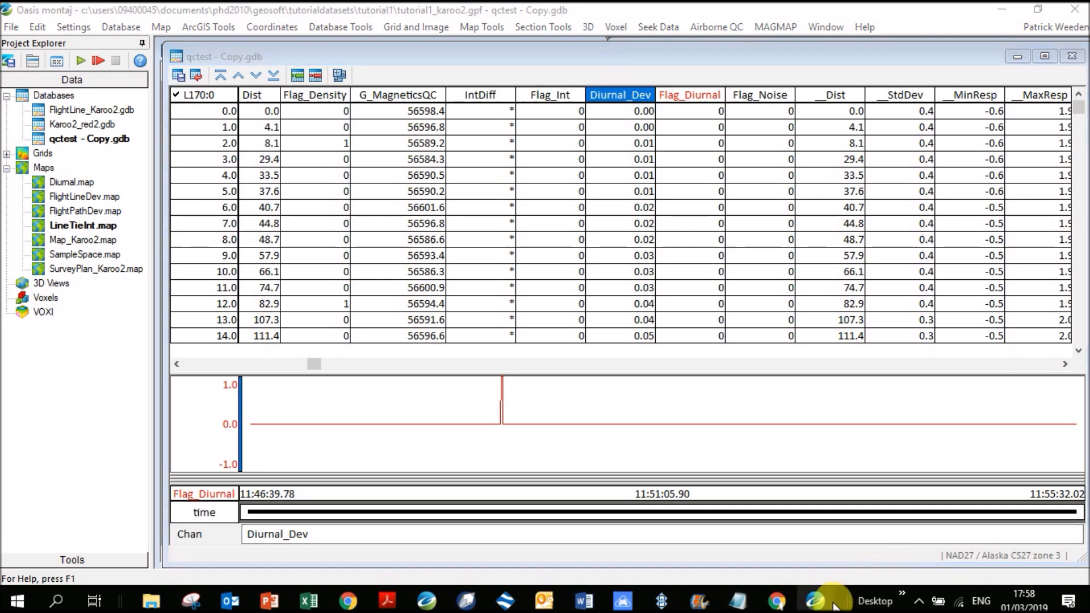
pyautogui.click(863, 562)
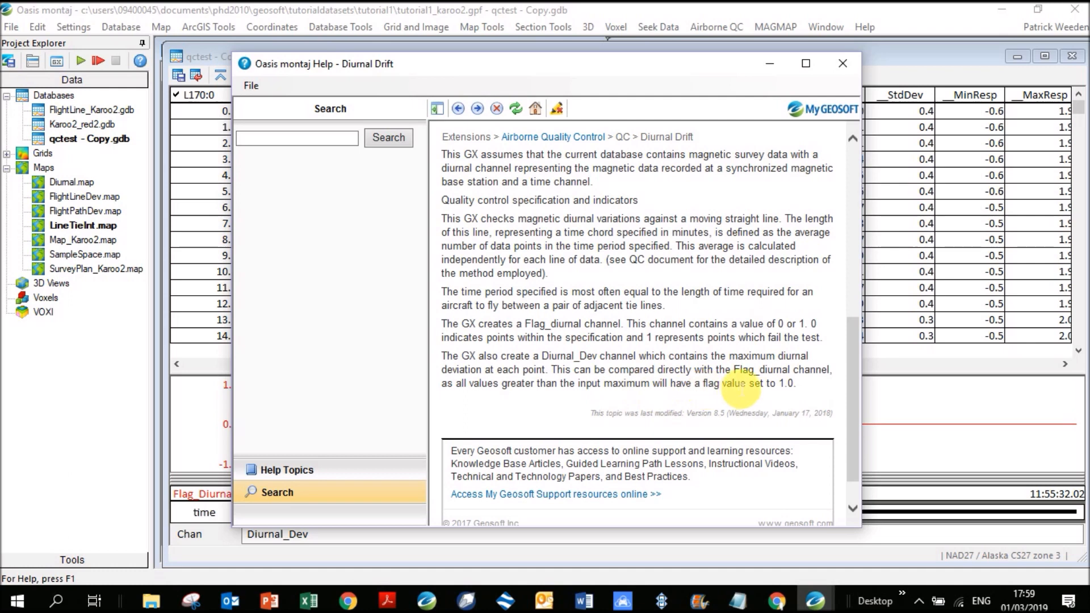
pyautogui.click(782, 63)
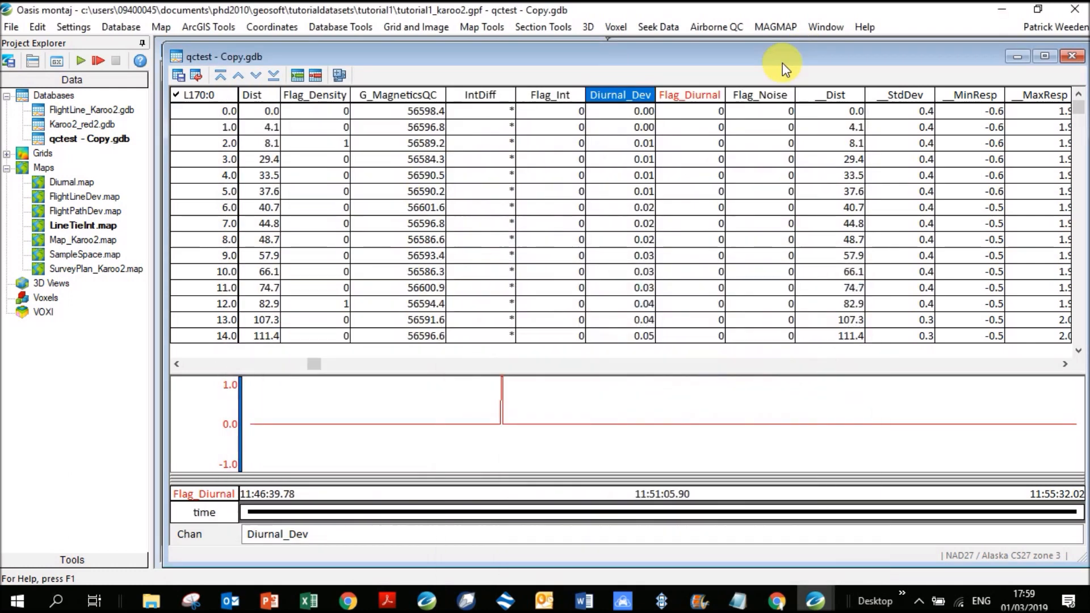
# Step: Compare the Diurnal_Dev values with the flagged samples at the Flag_Diurnal spike on L170
pyautogui.click(501, 425)
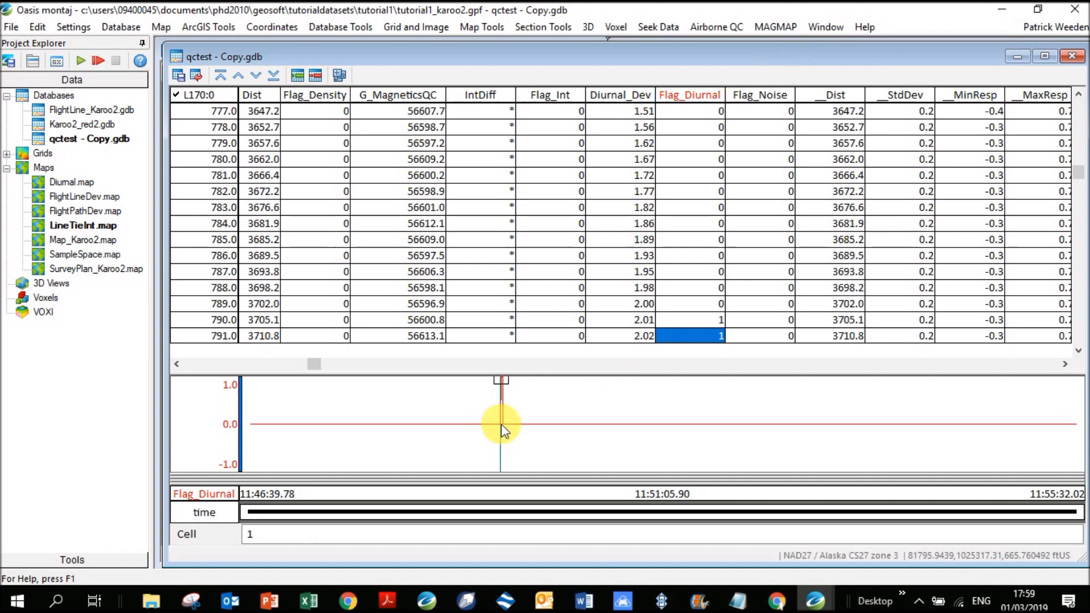
pyautogui.press('Down')
pyautogui.press('Down')
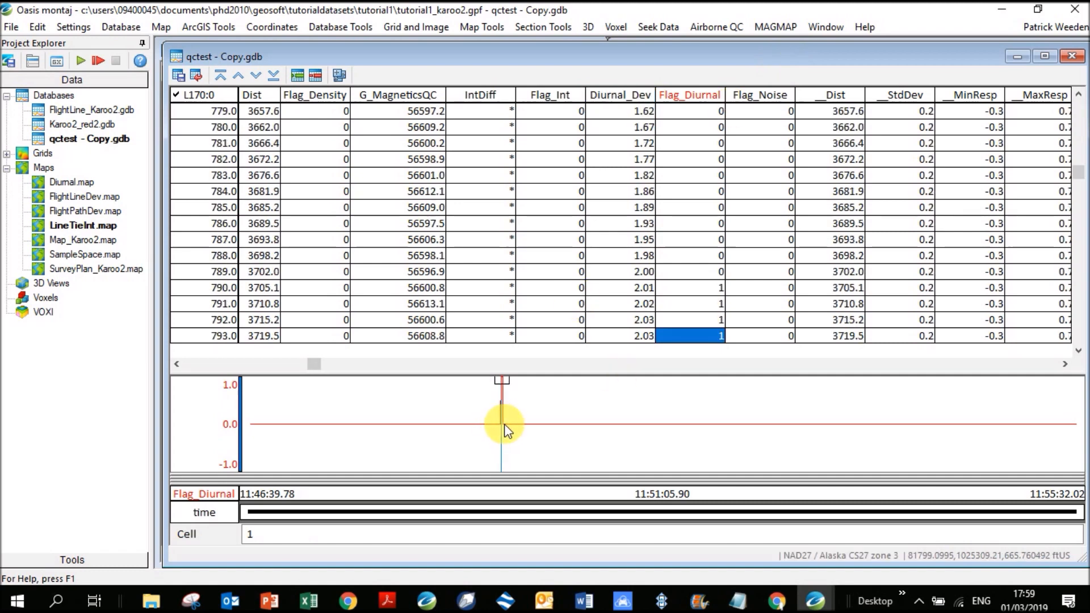
pyautogui.click(719, 286)
pyautogui.click(622, 287)
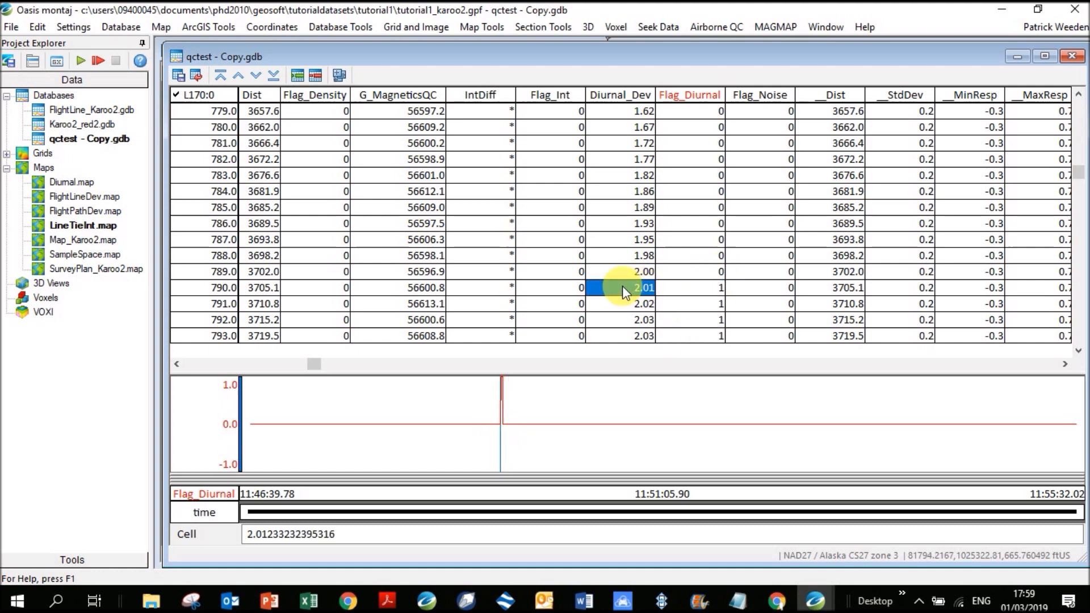
pyautogui.press('Down')
pyautogui.press('Down')
pyautogui.press('Down')
pyautogui.press('Down')
pyautogui.press('Down')
pyautogui.press('Down')
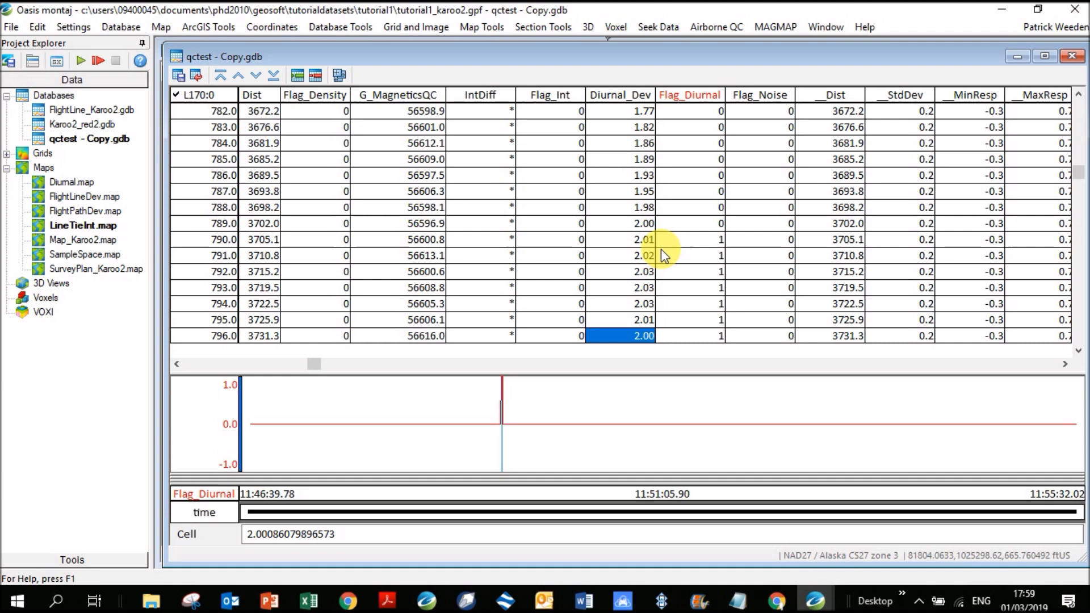
pyautogui.click(716, 26)
pyautogui.moveTo(789, 100)
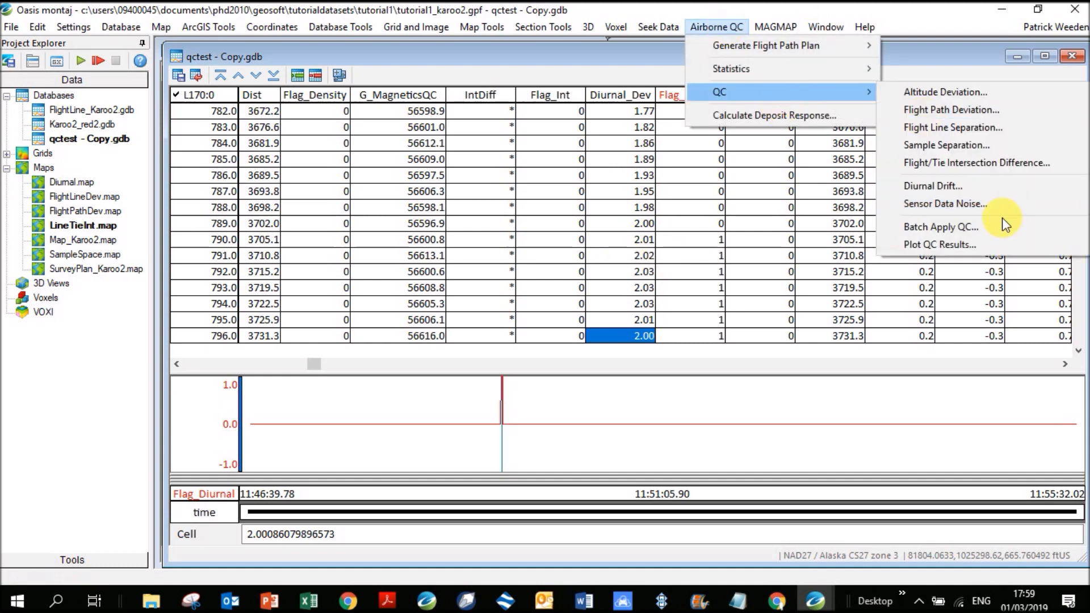
pyautogui.click(967, 208)
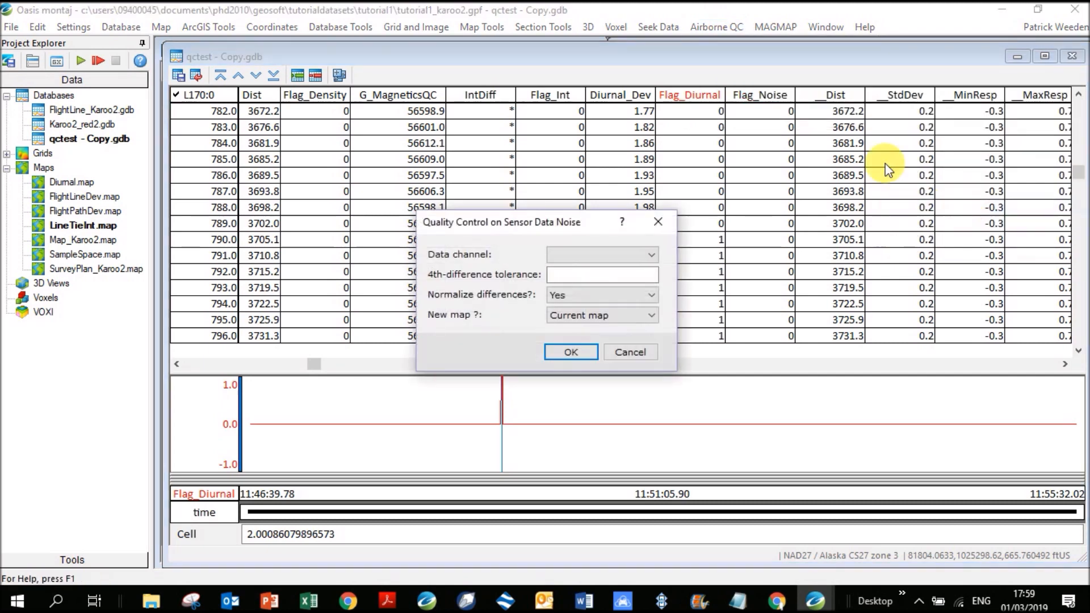
pyautogui.click(593, 257)
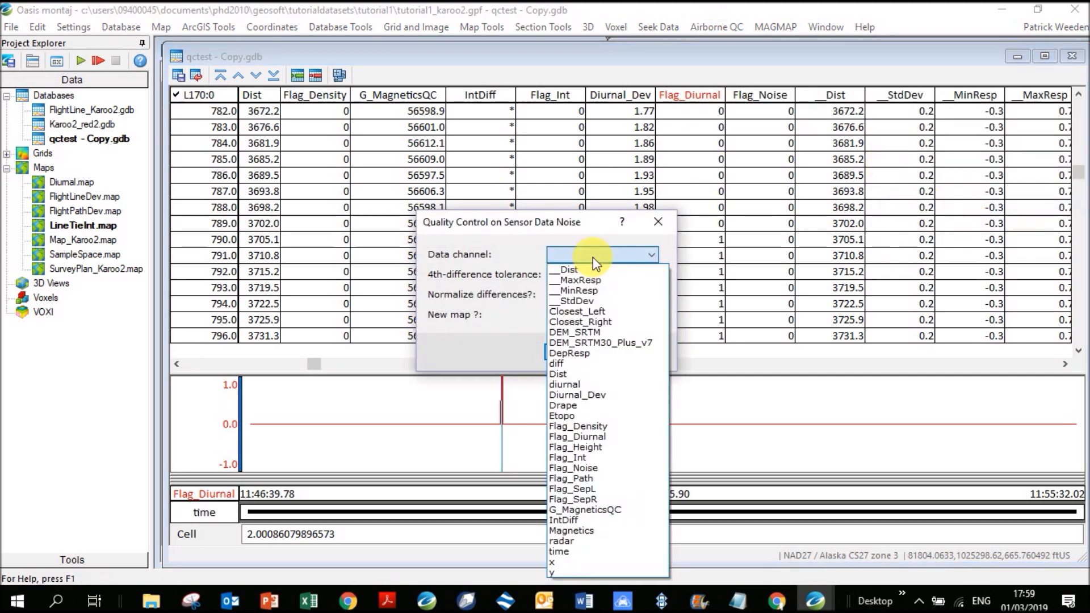
pyautogui.click(659, 221)
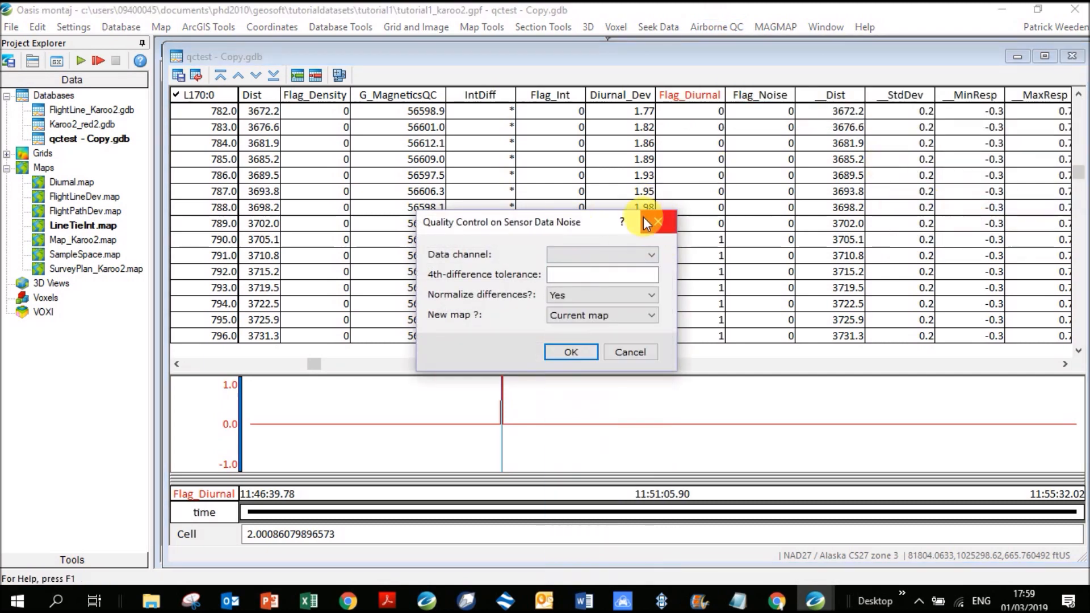
pyautogui.click(658, 222)
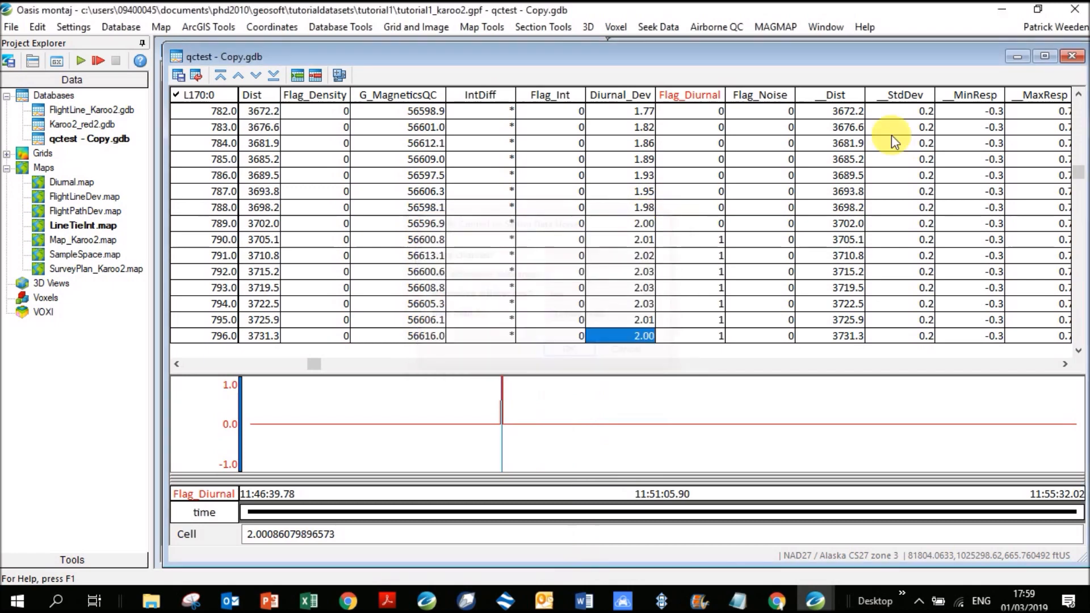
# Step: Close qctest - Copy.gdb with its changes saved, and set up Sensor Data Noise QC on Karoo2_red2.gdb using the miclev_red2 data channel
pyautogui.click(1074, 59)
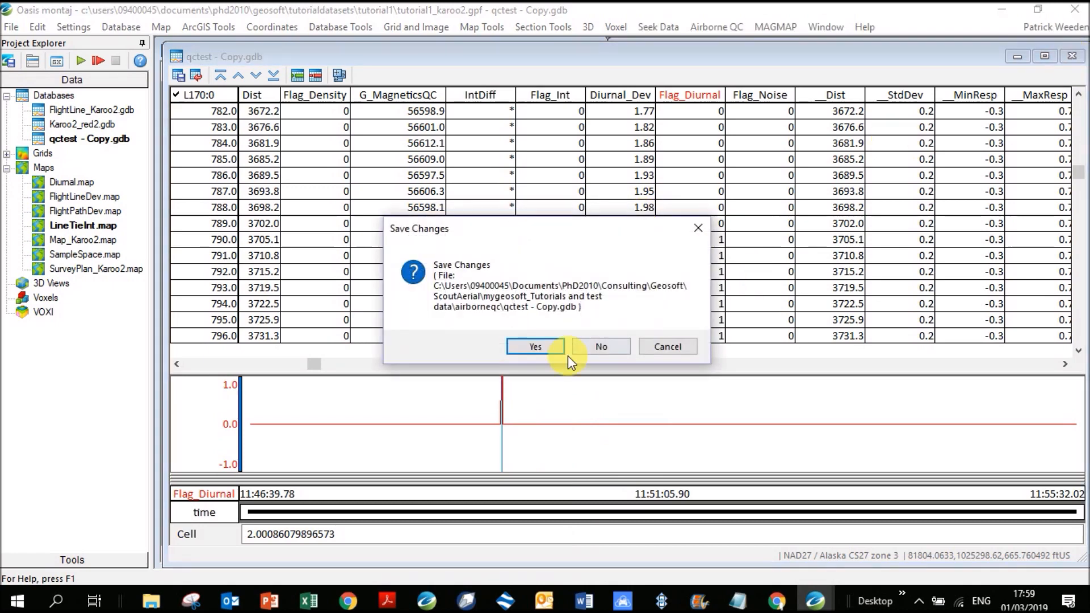
pyautogui.click(559, 347)
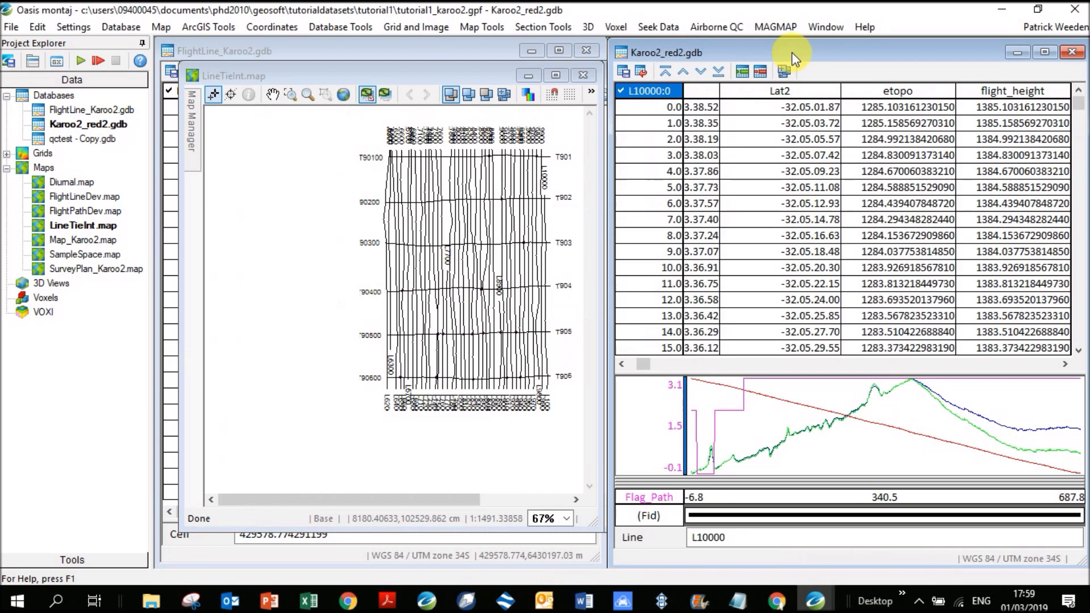
pyautogui.click(716, 26)
pyautogui.moveTo(752, 99)
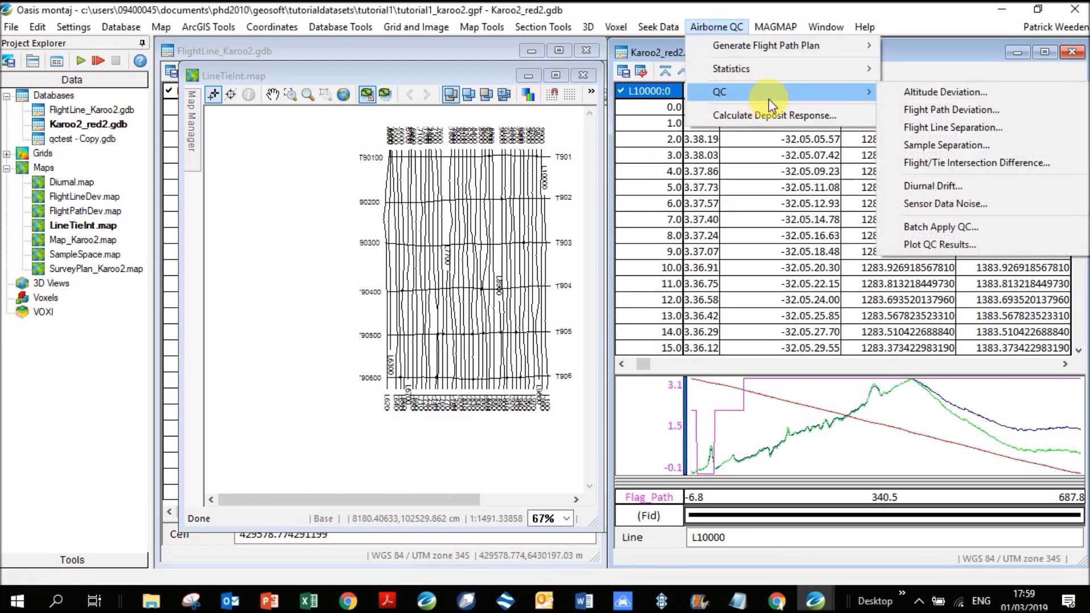
pyautogui.click(955, 206)
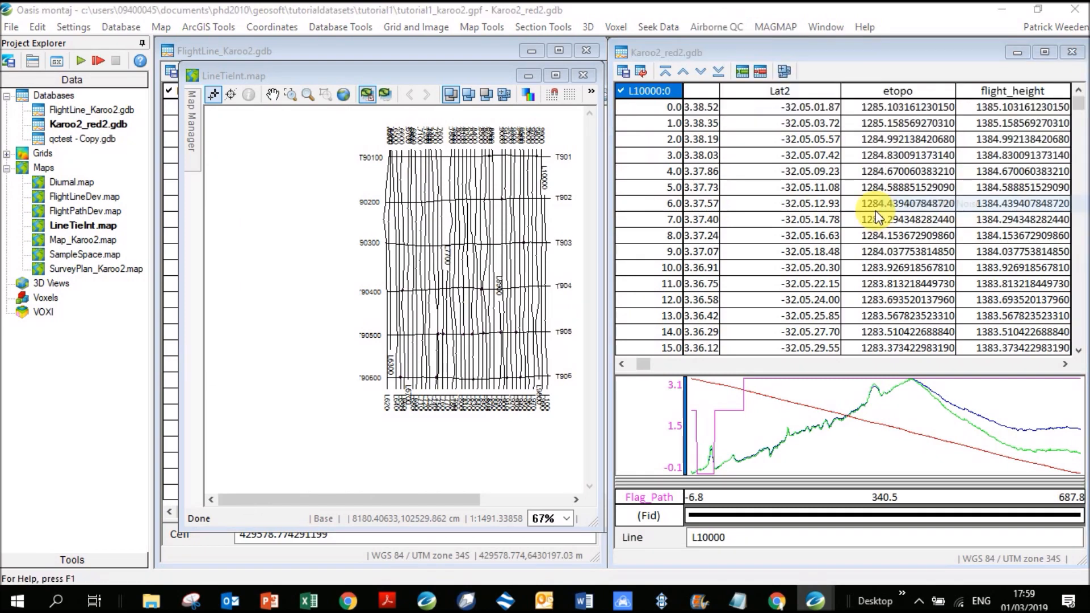
pyautogui.click(605, 257)
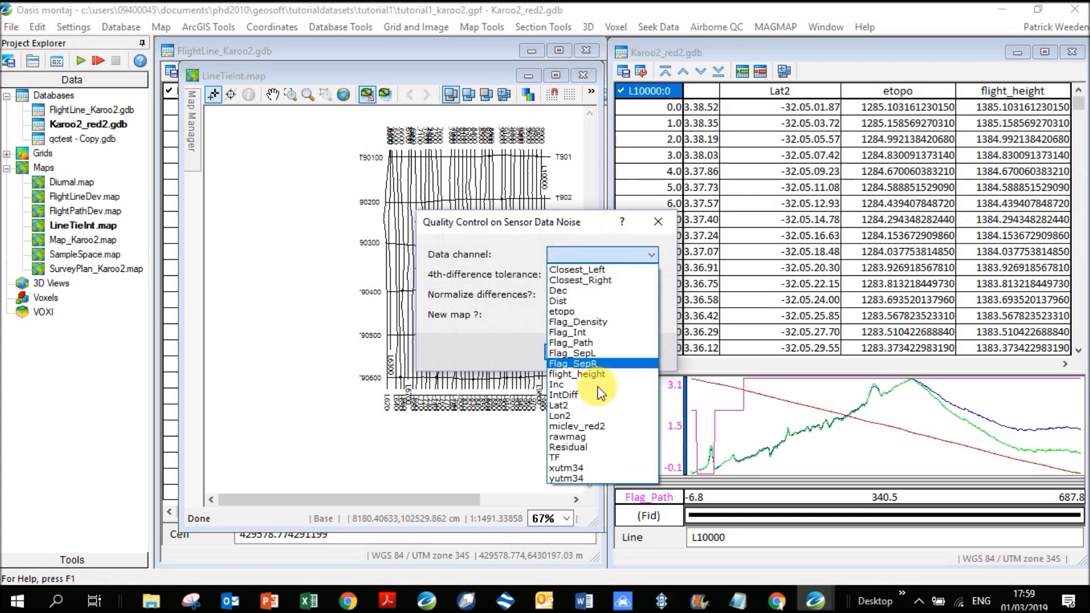
pyautogui.click(587, 427)
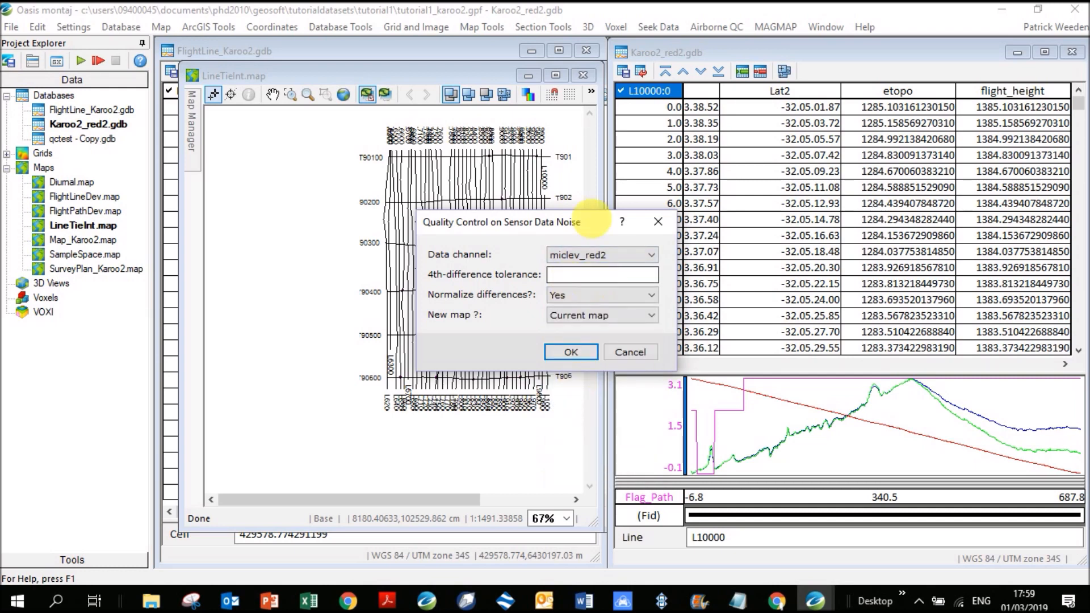
# Step: Read the Sensor Data Noise help and its application notes on fourth differences and tolerance
pyautogui.click(619, 222)
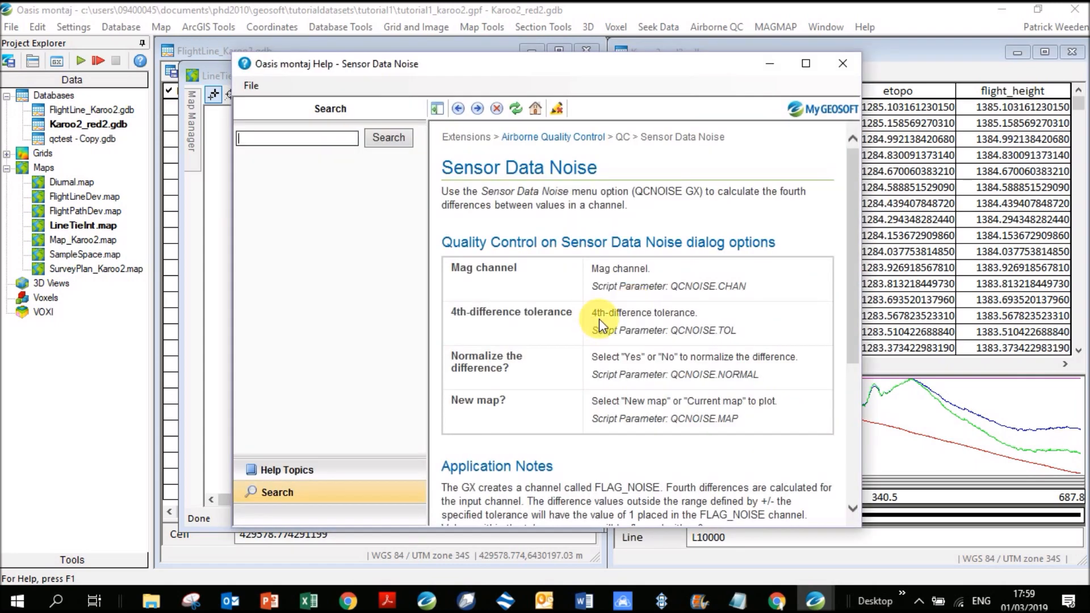
pyautogui.scroll(-3, 602, 321)
pyautogui.scroll(-1, 625, 358)
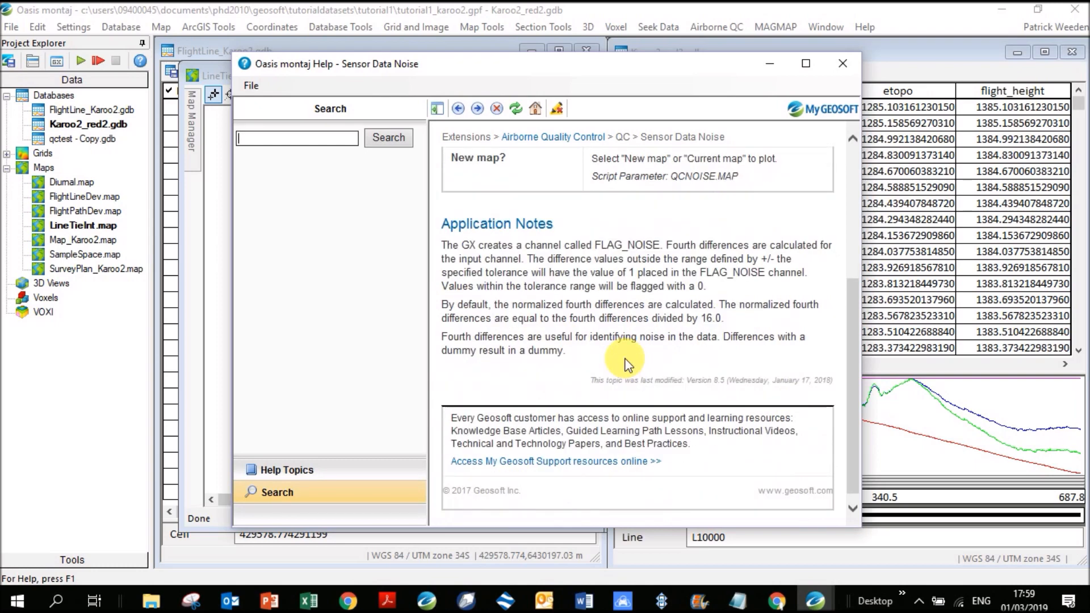
pyautogui.click(842, 63)
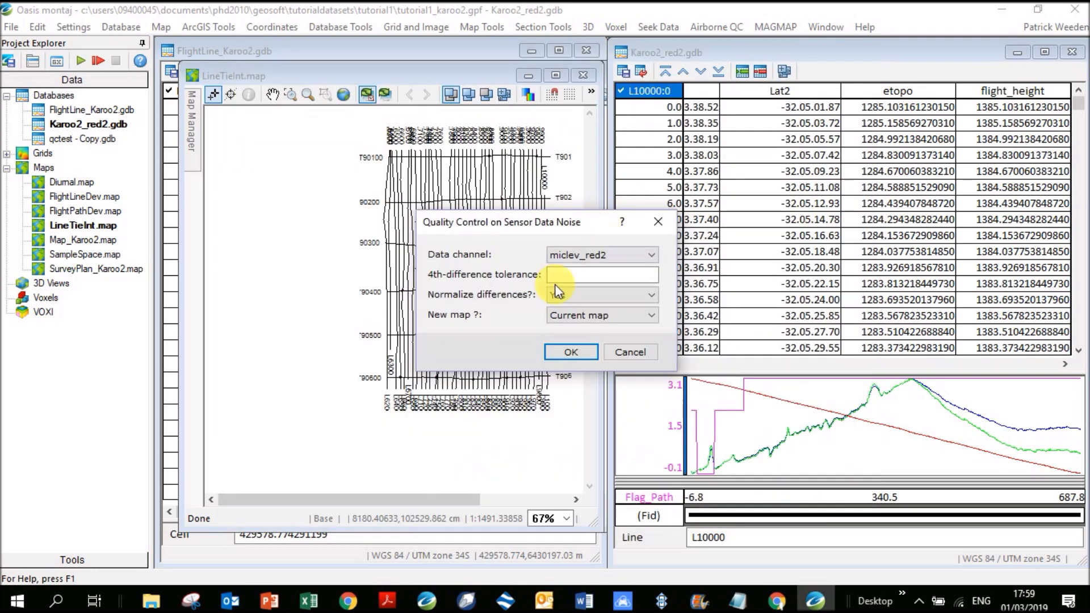
# Step: Run the sensor noise check with a 4th-difference tolerance of 0.05 and output to a new map
pyautogui.write('0')
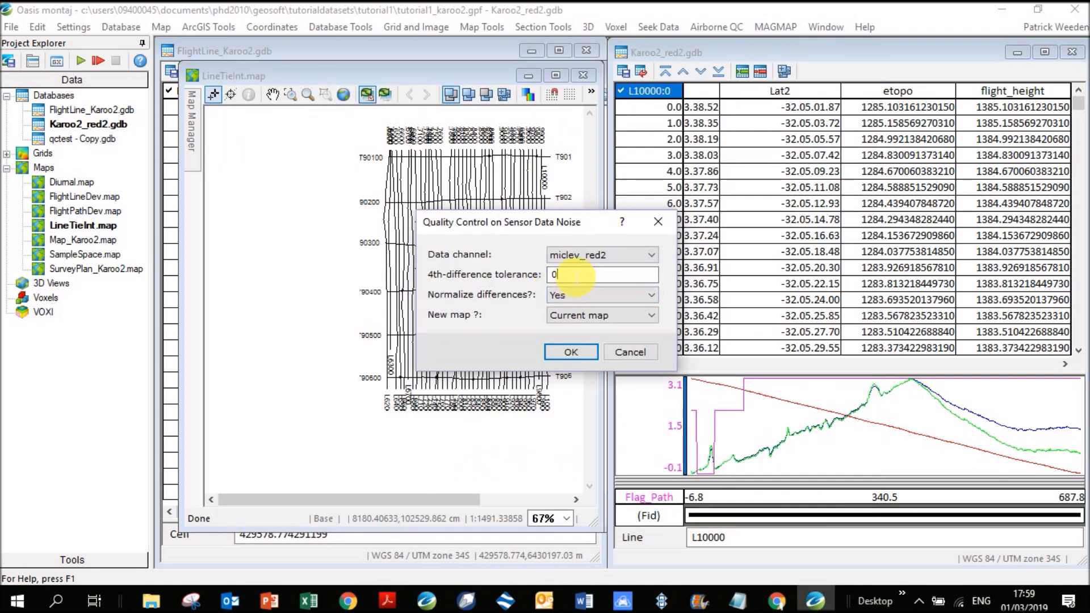
pyautogui.write('.05')
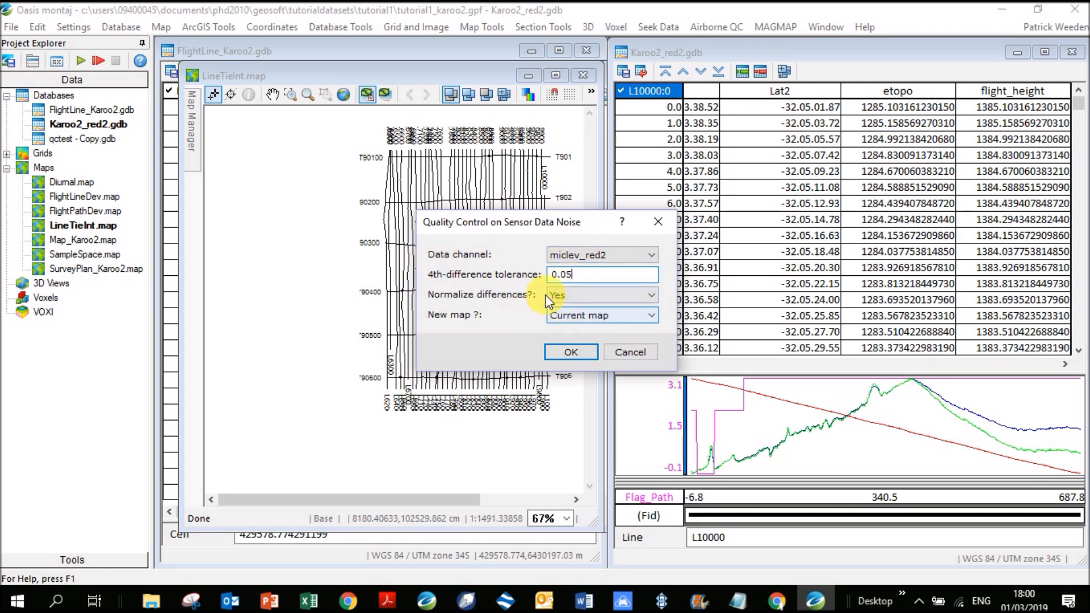
pyautogui.click(574, 316)
pyautogui.click(574, 341)
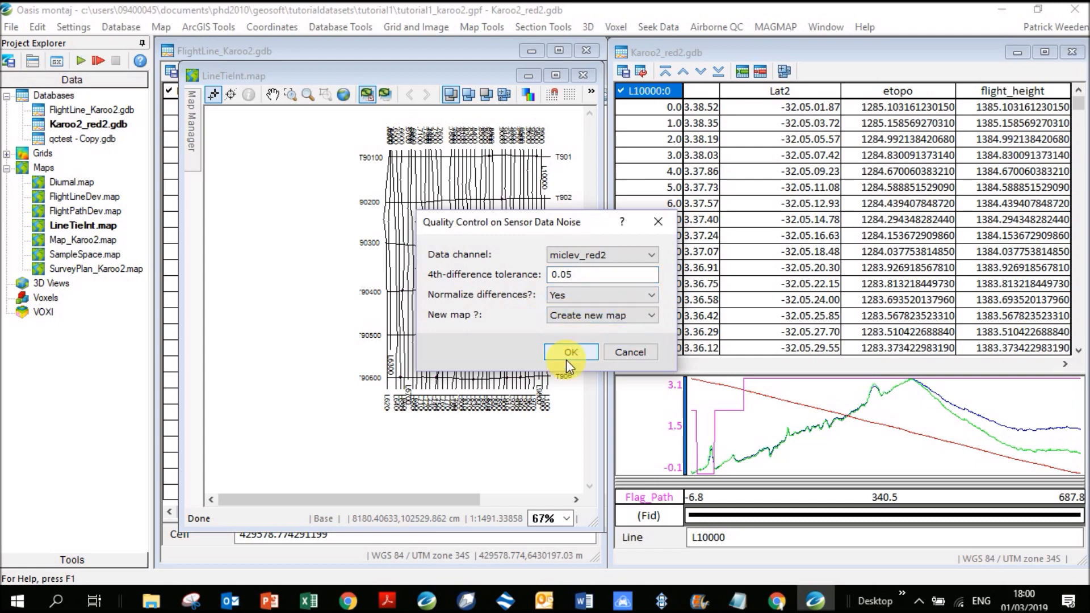
pyautogui.click(565, 355)
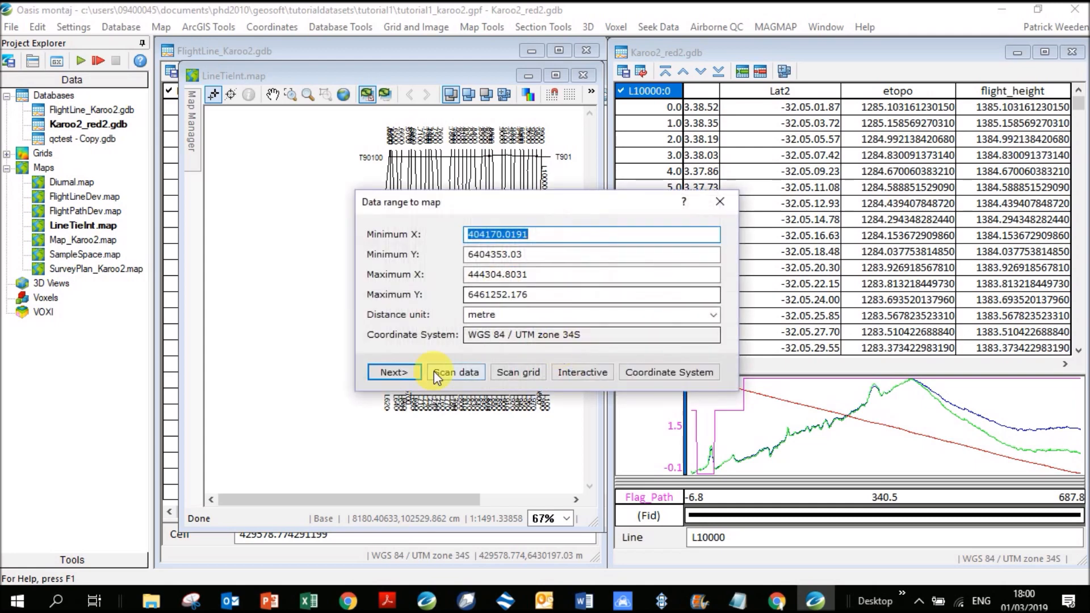
# Step: Name the new map Noise, accept its data range, and place the legend beside the survey lines near T903
pyautogui.click(415, 373)
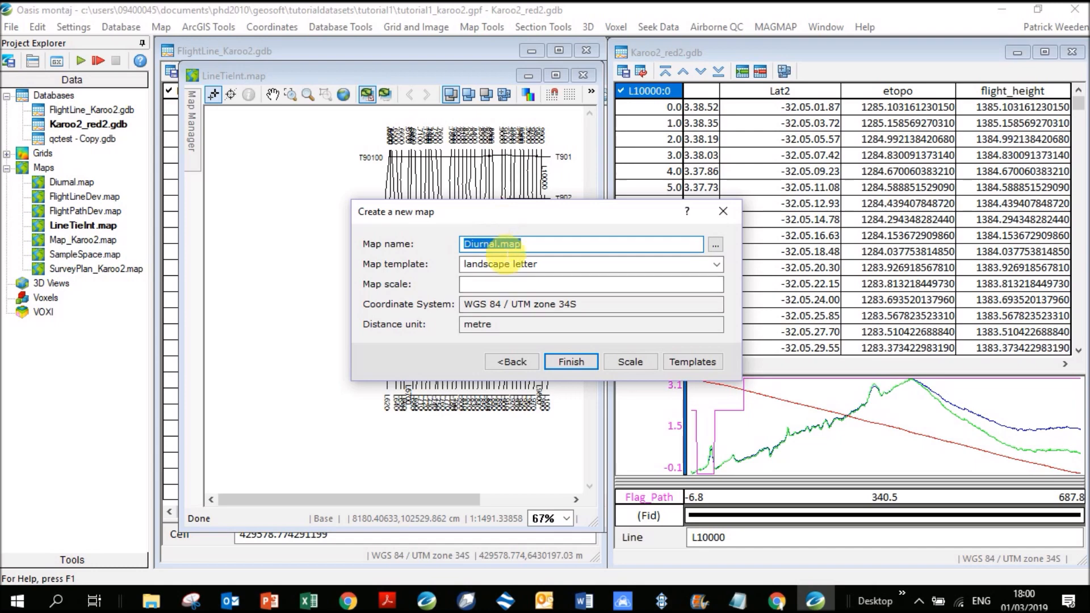
pyautogui.moveTo(498, 245); pyautogui.dragTo(315, 245)
pyautogui.write('Noise')
pyautogui.click(577, 365)
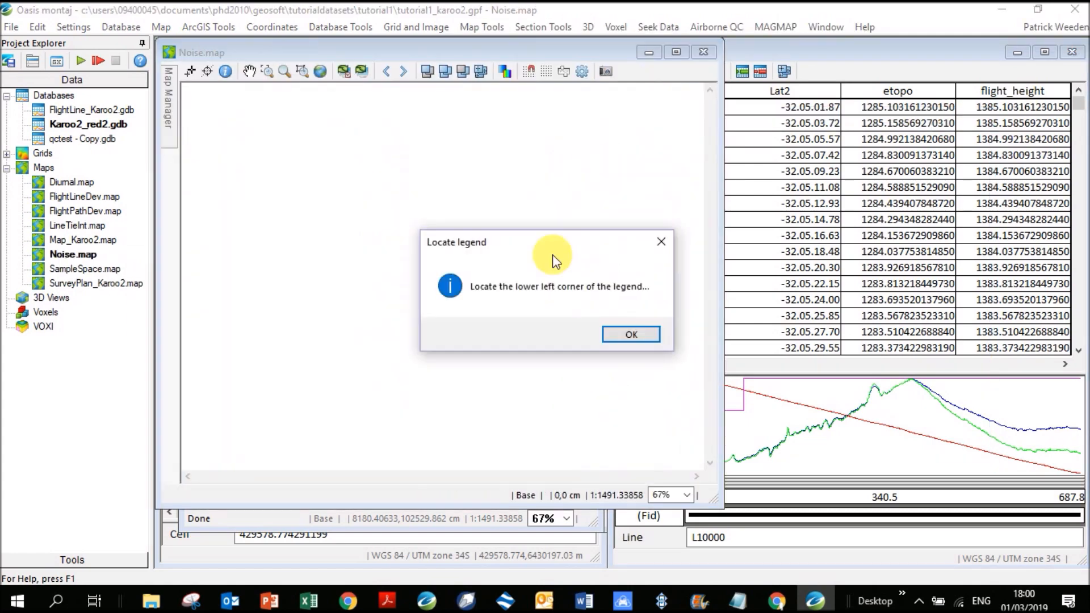
pyautogui.click(617, 334)
pyautogui.click(563, 223)
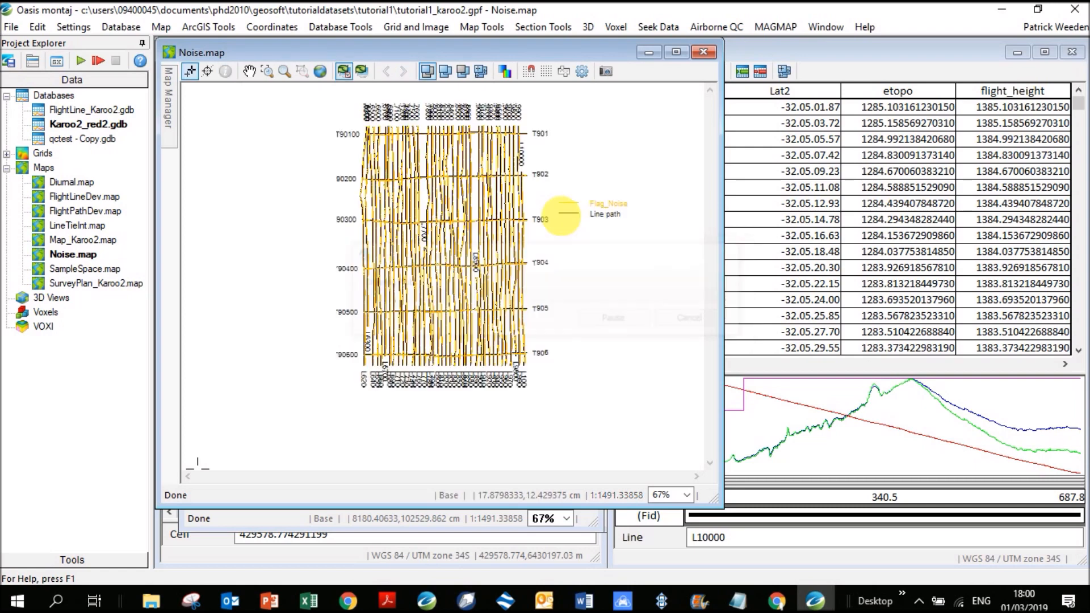
# Step: Rerun Sensor Data Noise QC on miclev_red2 with a larger 4th-difference tolerance, overwriting Noise.map
pyautogui.click(713, 29)
pyautogui.moveTo(749, 89)
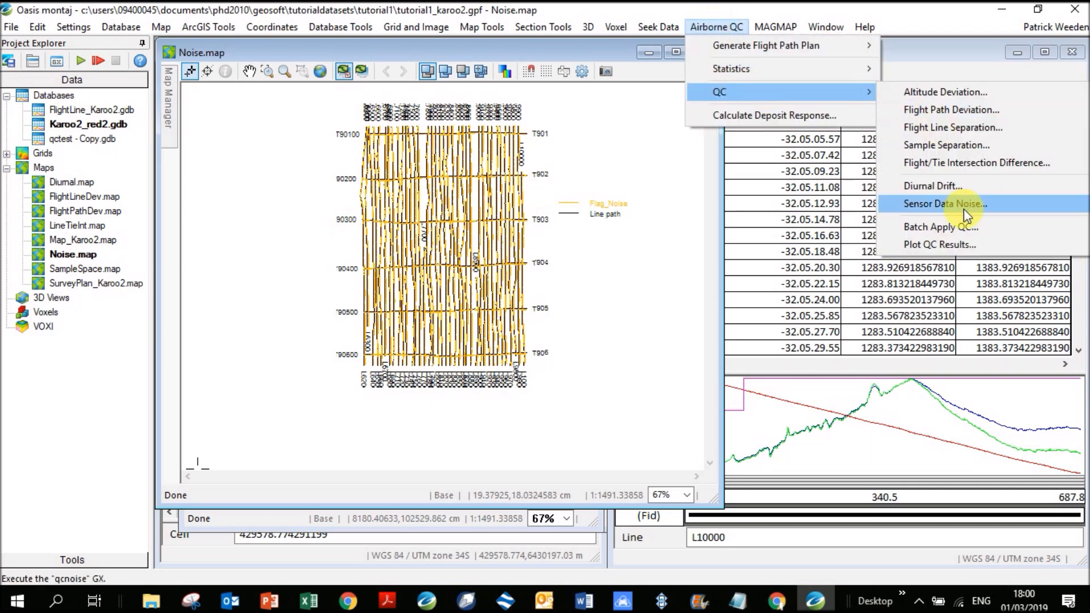
pyautogui.click(964, 206)
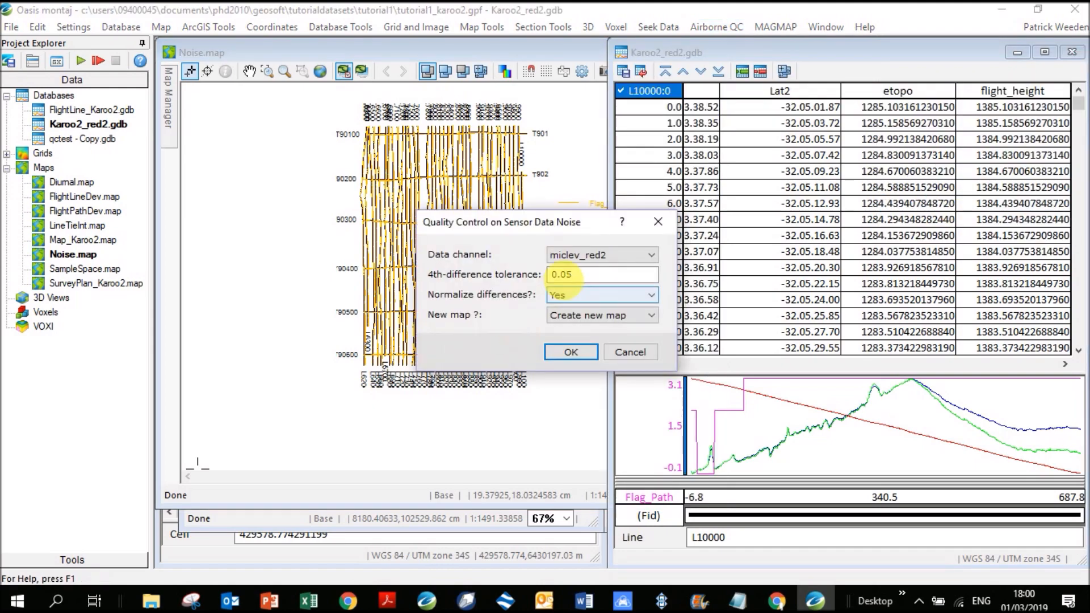
pyautogui.click(588, 348)
pyautogui.click(408, 365)
pyautogui.click(570, 361)
pyautogui.click(551, 341)
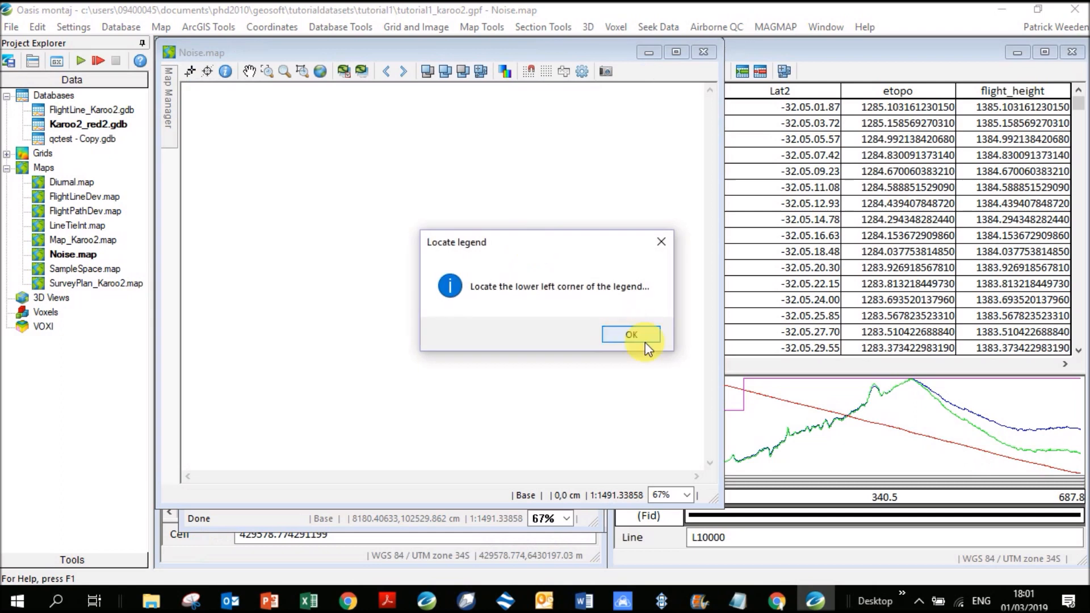
# Step: Place the legend beside the survey lines near T903 in the regenerated Noise.map and save the open documents
pyautogui.click(645, 340)
pyautogui.click(569, 227)
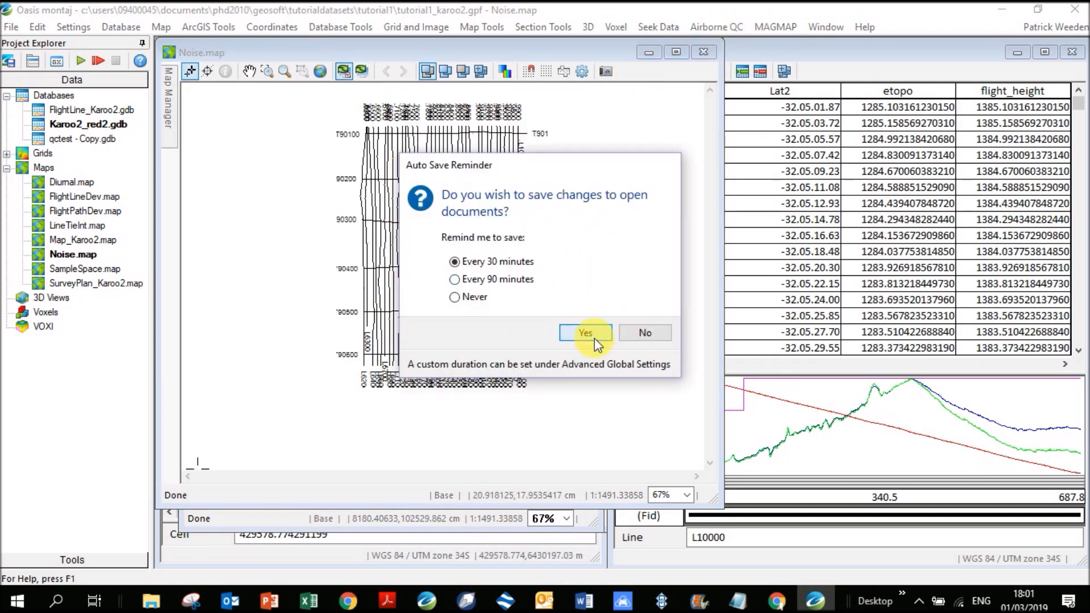
pyautogui.click(595, 339)
# Step: Rerun Sensor Data Noise QC on miclev_red2 with a 4th-difference tolerance of 0.5, normalized differences and output to a new map
pyautogui.click(718, 29)
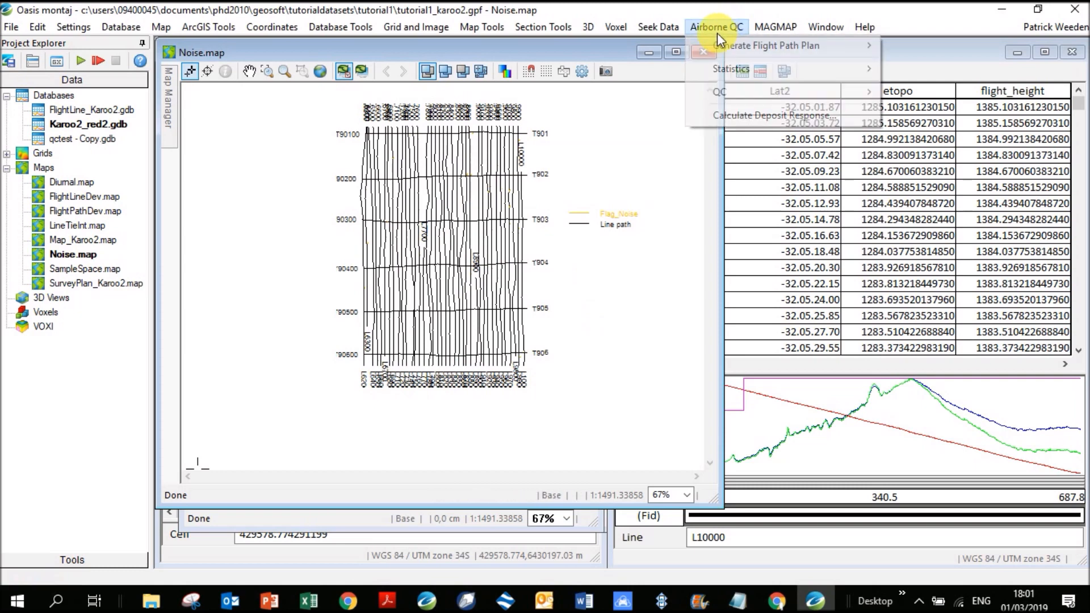
pyautogui.moveTo(751, 91)
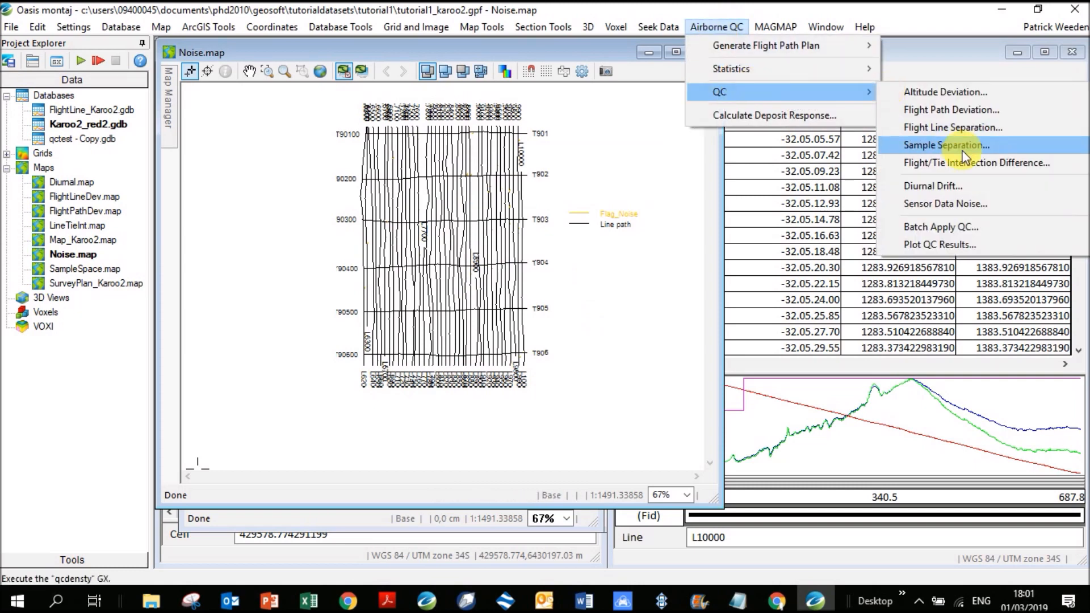
pyautogui.click(966, 206)
pyautogui.write('0.8')
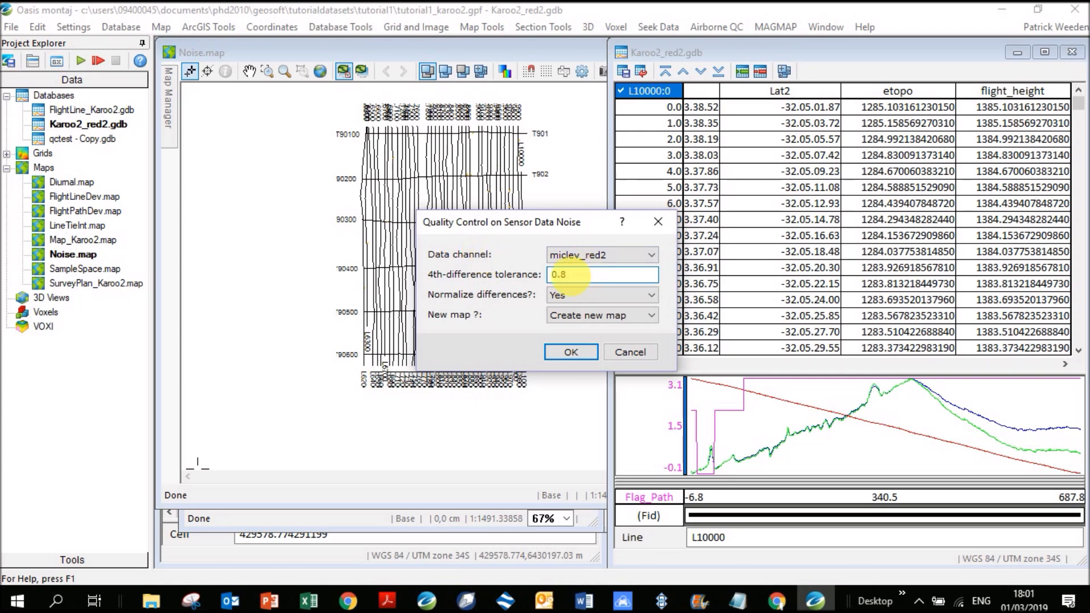
pyautogui.moveTo(561, 278); pyautogui.dragTo(583, 284)
pyautogui.write('5')
pyautogui.click(579, 348)
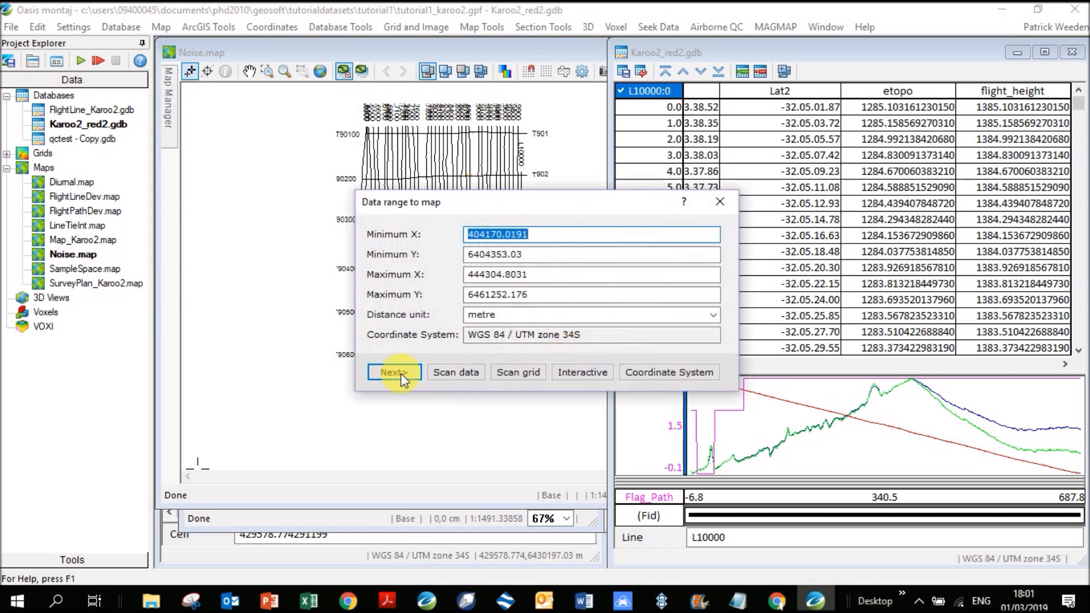
# Step: Accept the data range, overwrite Noise.map, and place the legend beside the survey lines between T903 and T904
pyautogui.click(400, 373)
pyautogui.click(559, 361)
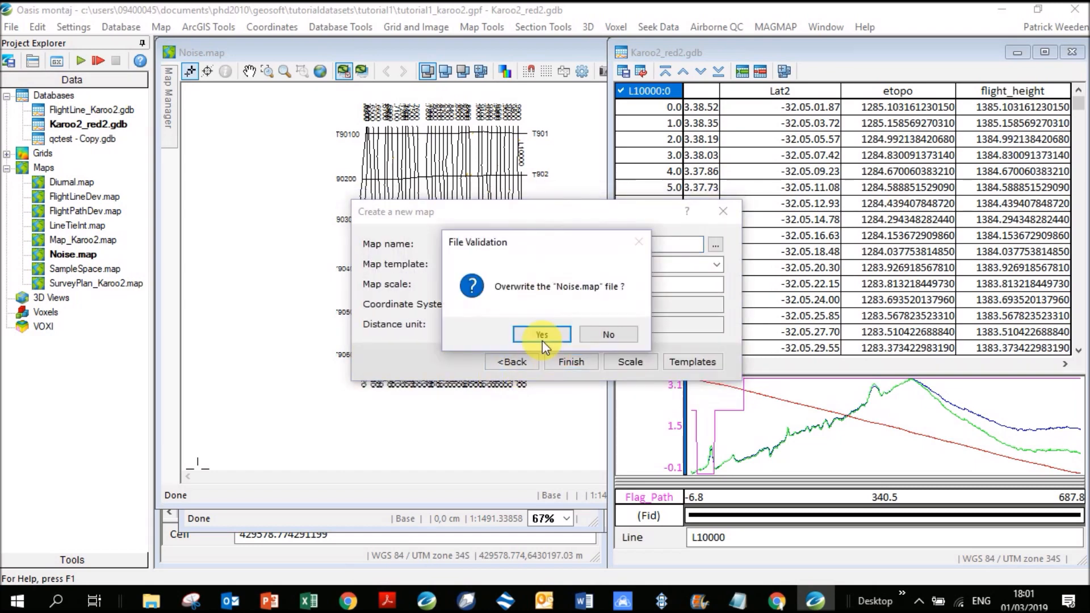
pyautogui.click(542, 341)
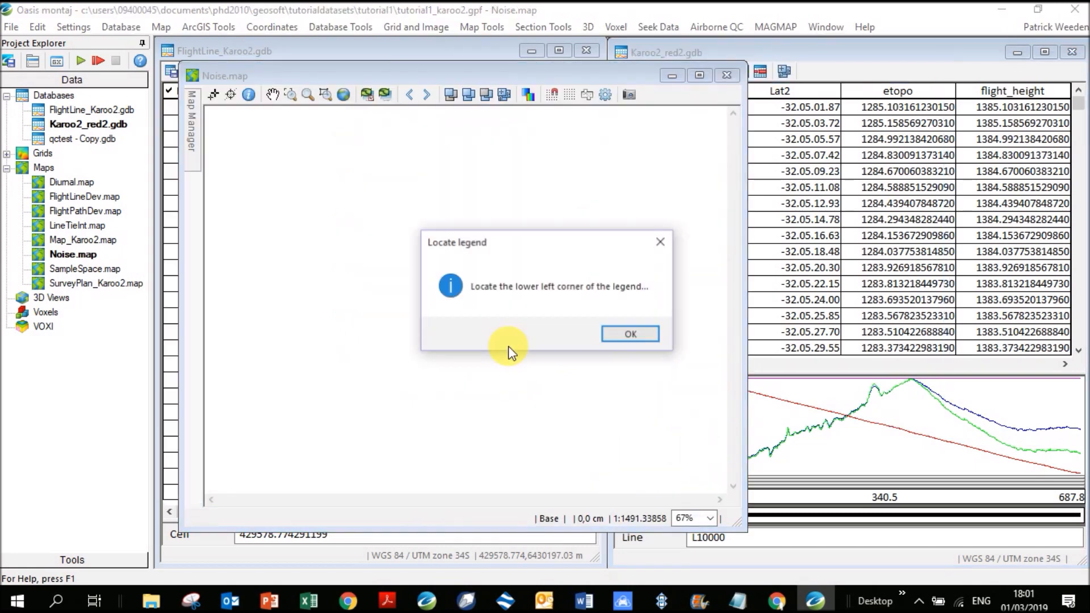
pyautogui.click(616, 338)
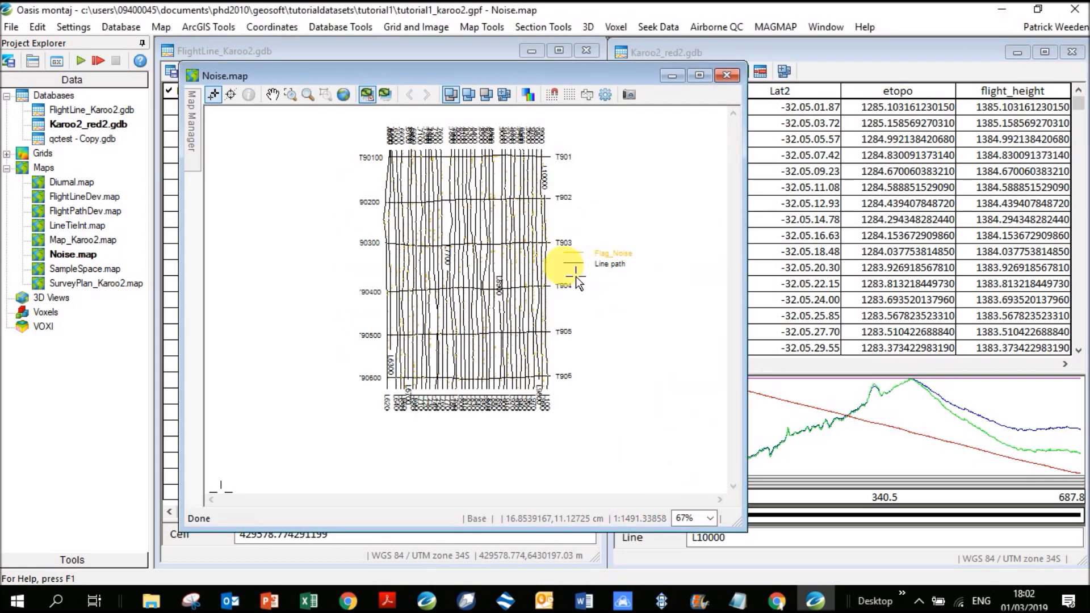
# Step: Examine the Flag_Noise segments along the survey lines in Noise.map from T901 to T906, then return to the full map extent
pyautogui.click(293, 95)
pyautogui.moveTo(366, 157); pyautogui.dragTo(591, 243)
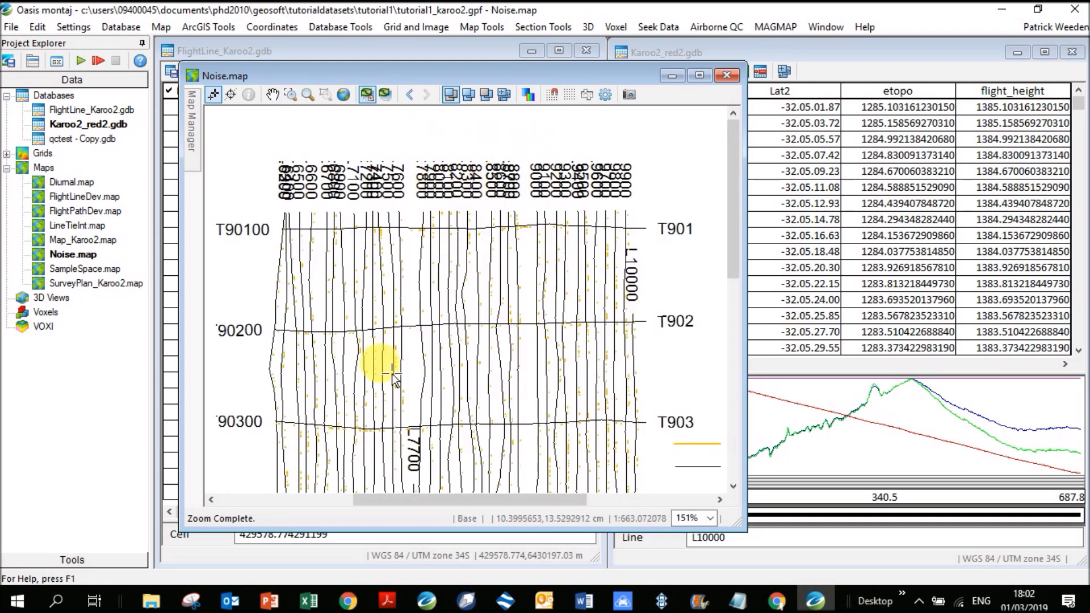
pyautogui.moveTo(733, 223)
pyautogui.mouseDown()
pyautogui.moveTo(750, 350)
pyautogui.moveTo(743, 330)
pyautogui.mouseUp()
pyautogui.click(750, 351)
pyautogui.click(485, 490)
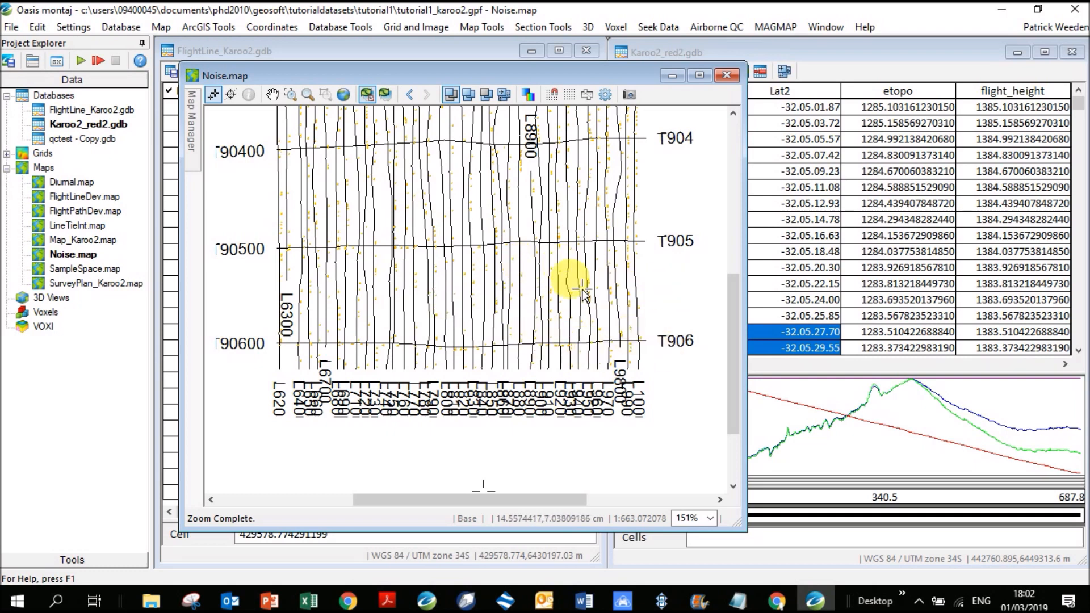
pyautogui.moveTo(730, 384); pyautogui.dragTo(707, 263)
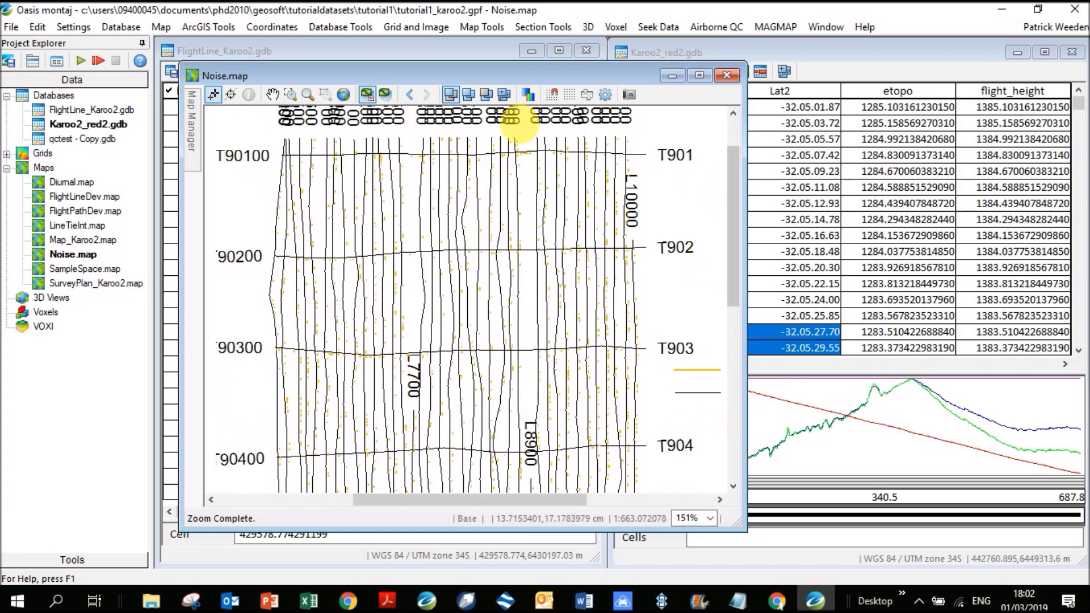
pyautogui.click(344, 96)
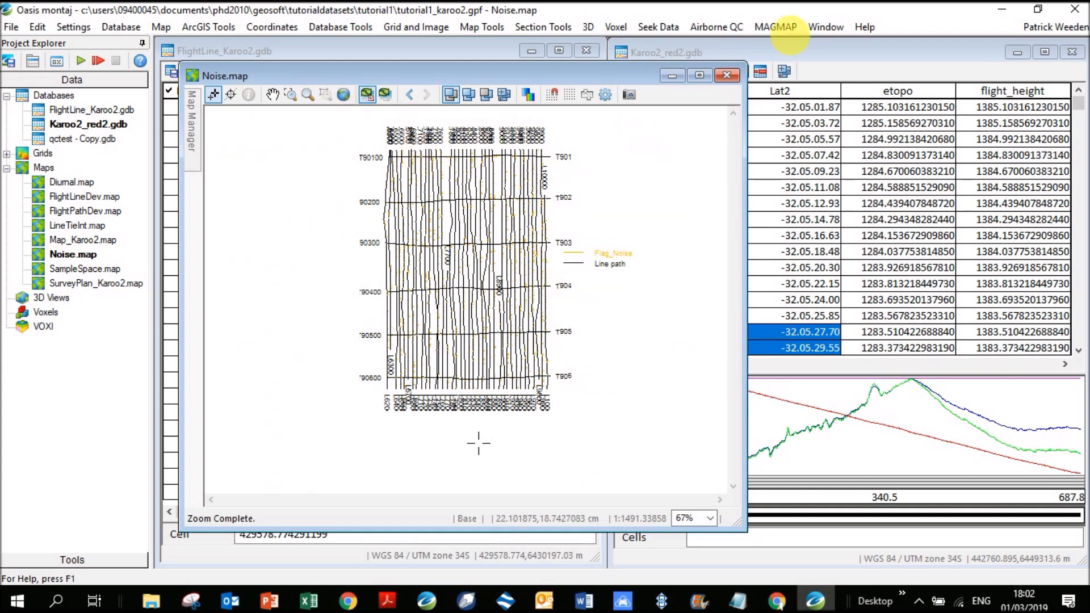
# Step: Open the Batch Apply QC tool for the airborne survey data
pyautogui.click(776, 27)
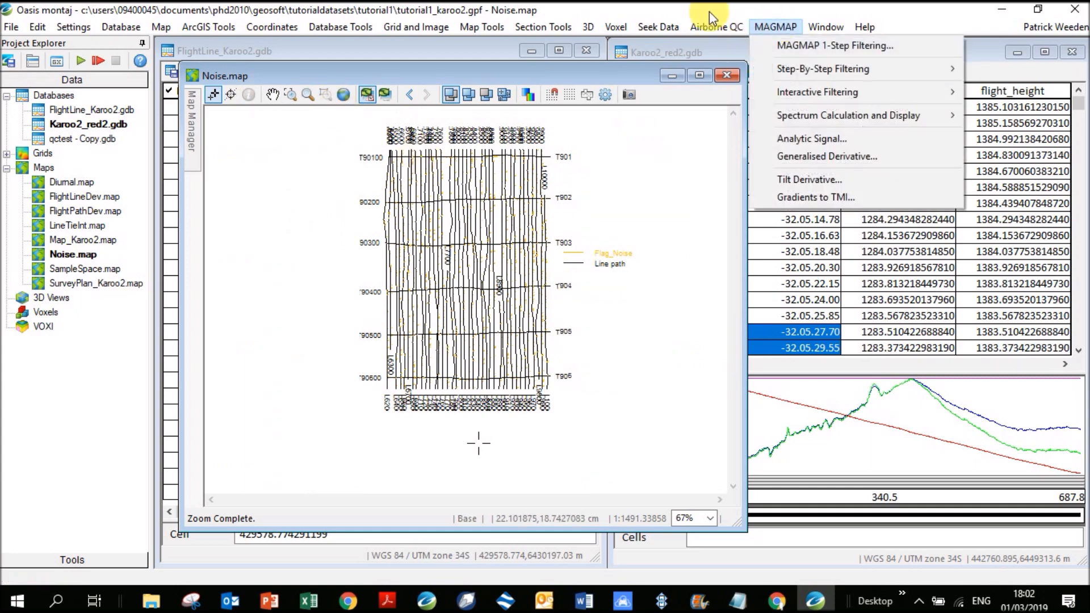
pyautogui.moveTo(740, 28)
pyautogui.moveTo(783, 92)
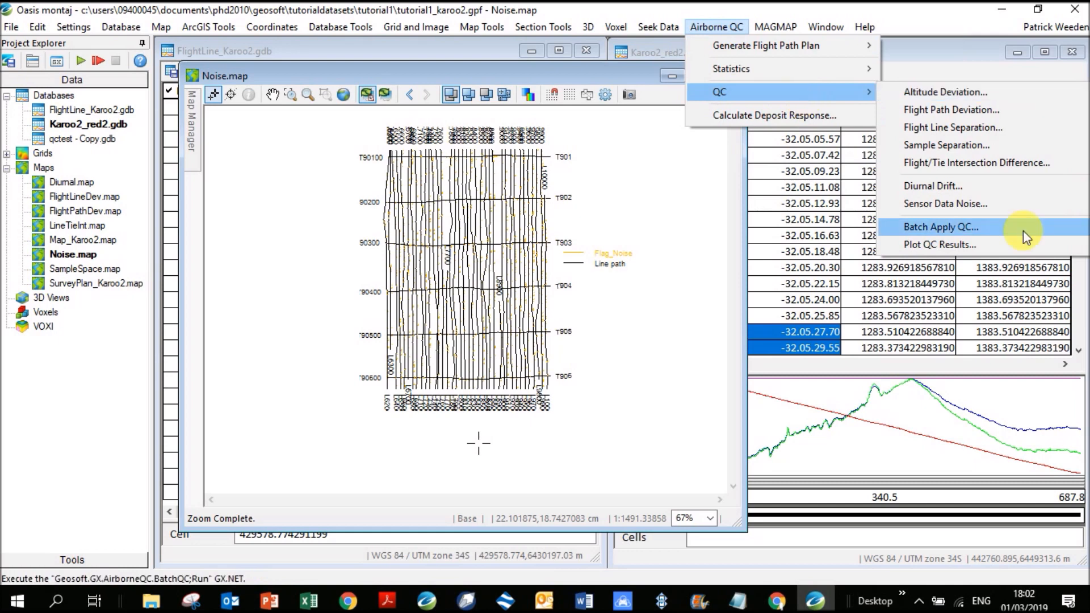